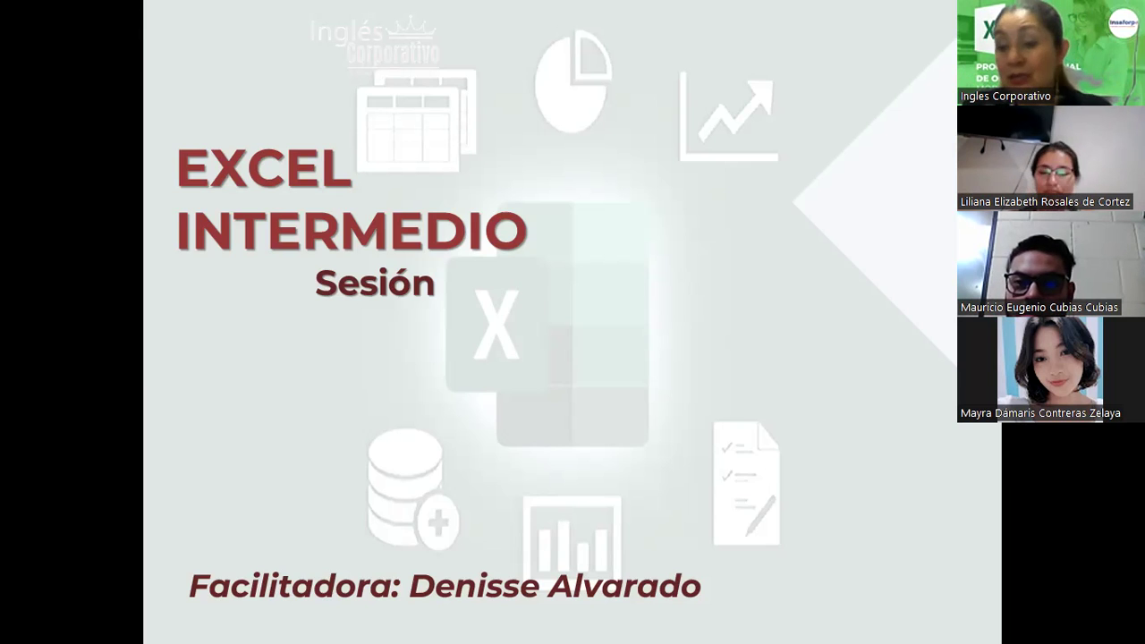
# Advance the slideshow from the Excel Intermedio title slide to the Objetivo slide.
pyautogui.click(503, 320)
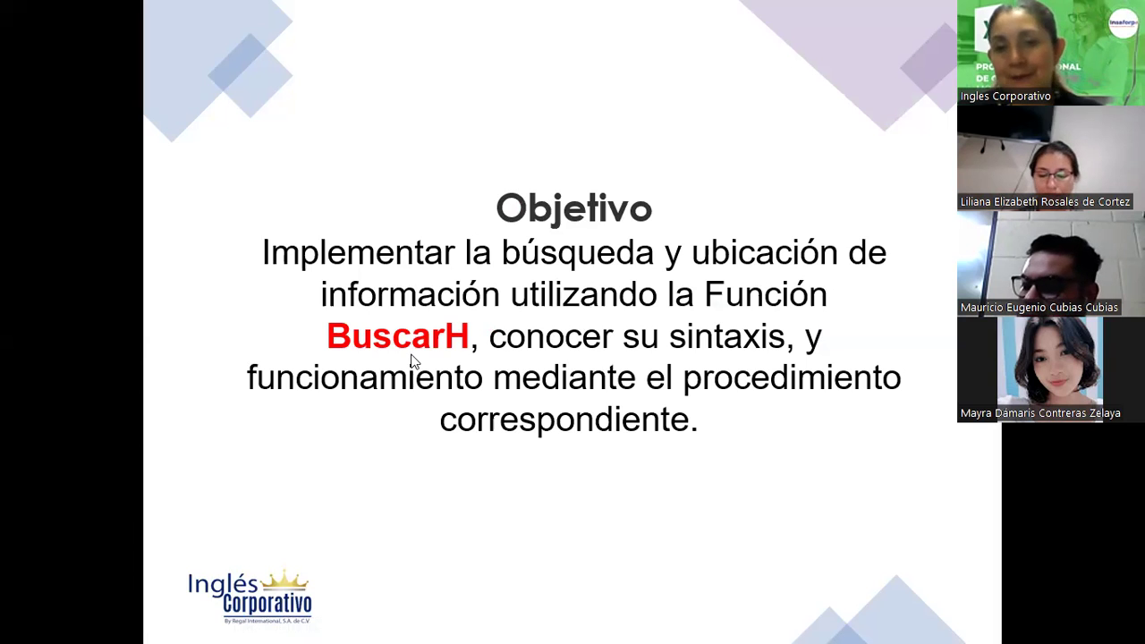
# Advance to the slide listing Valor_buscado, Matriz_buscar_en, Indicador_filas and Ordenado.
pyautogui.click(519, 192)
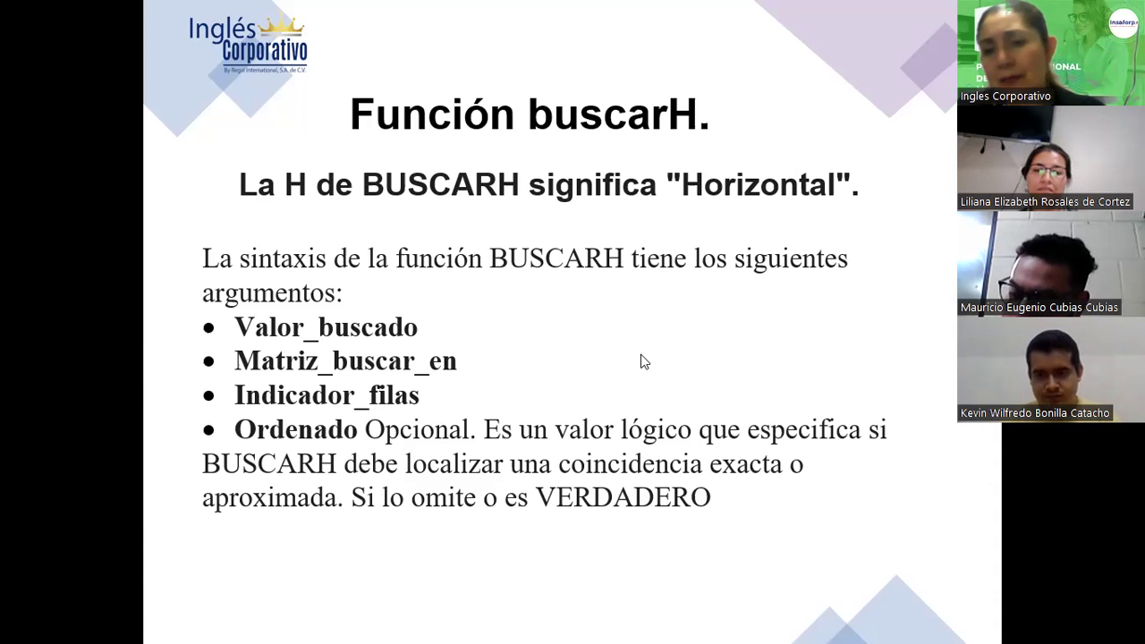
# Go through the winners-and-prizes BUSCARH example slide to the end-of-presentation screen.
pyautogui.press('Right')
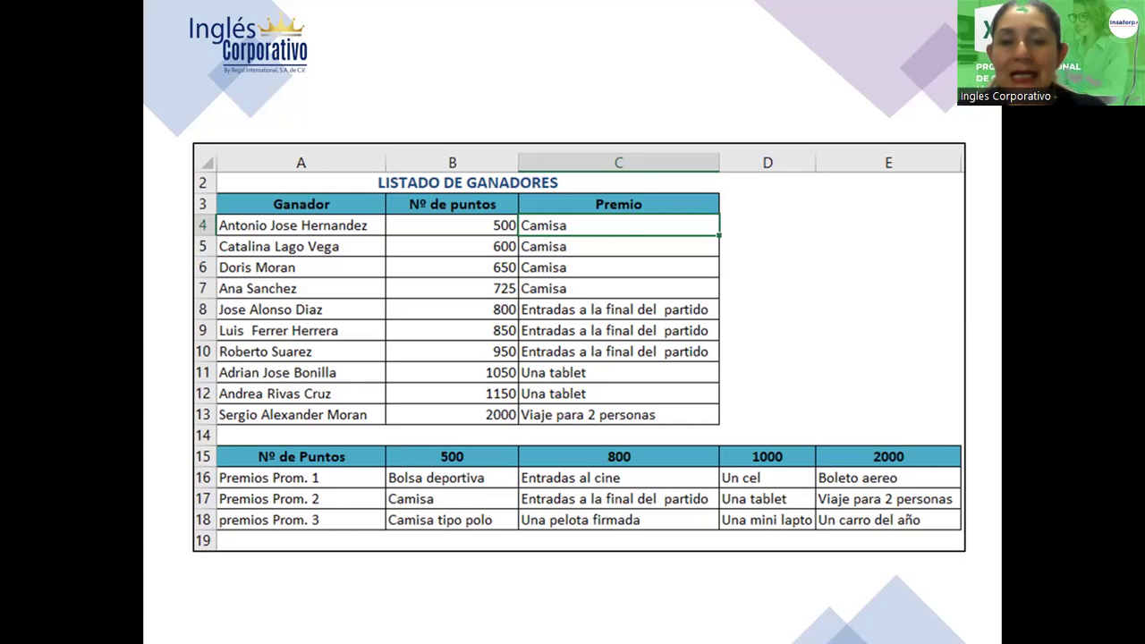
pyautogui.click(668, 136)
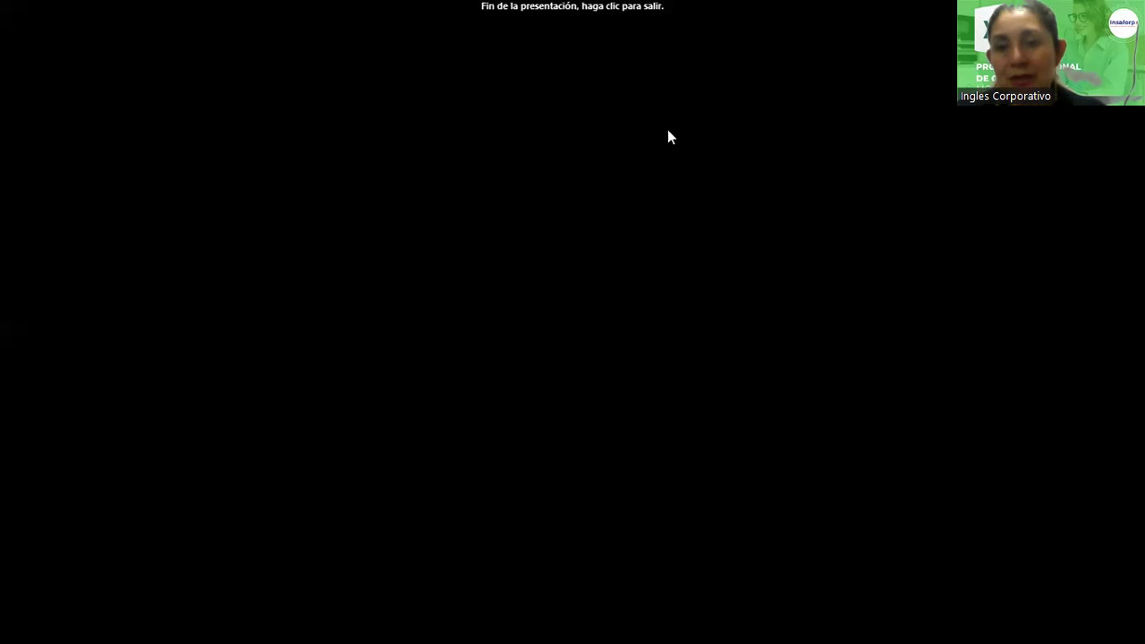
# Exit the slideshow to show the Función BuscarH.xlsx workbook on sheet Hoja3.
pyautogui.click(667, 130)
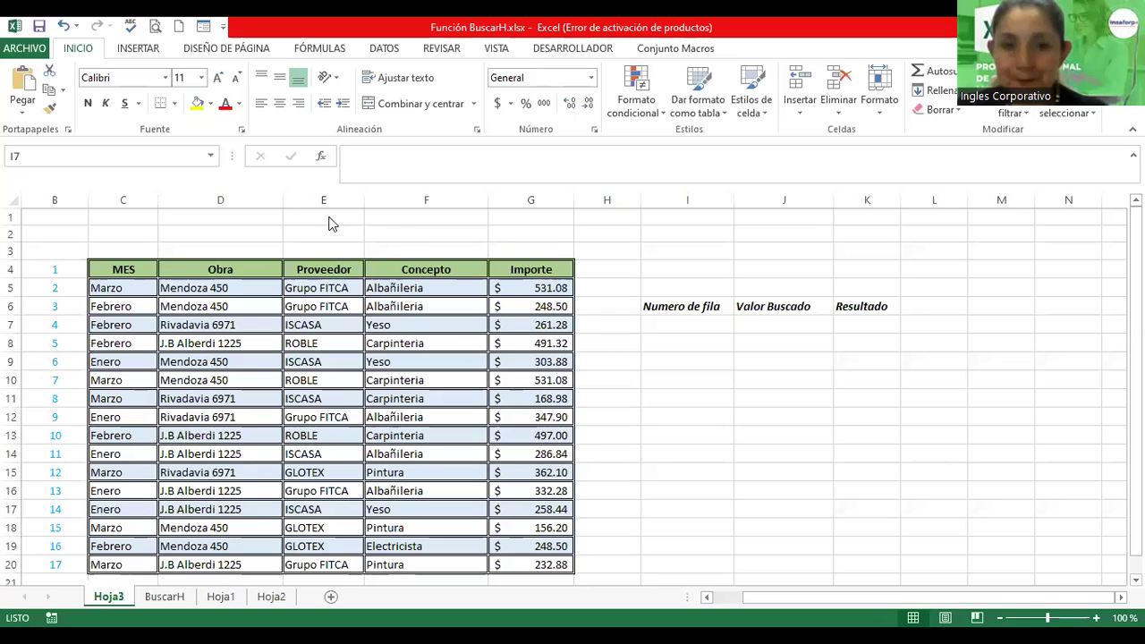
# Insert an orange-style WordArt text box reading BuscarH.
pyautogui.click(139, 50)
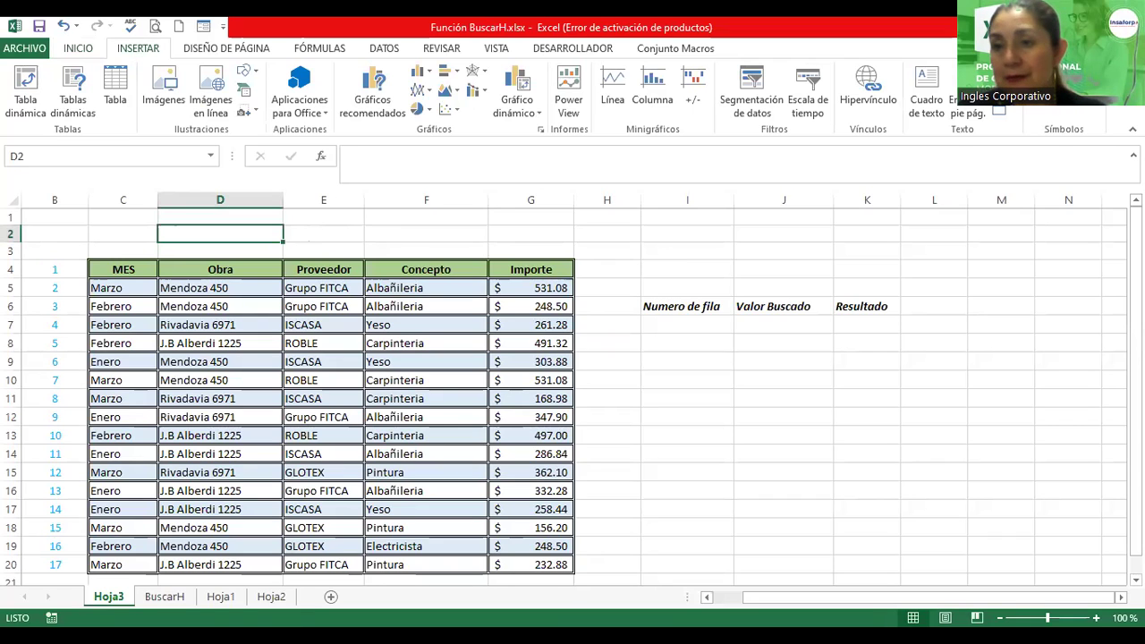
pyautogui.click(1013, 123)
pyautogui.click(916, 208)
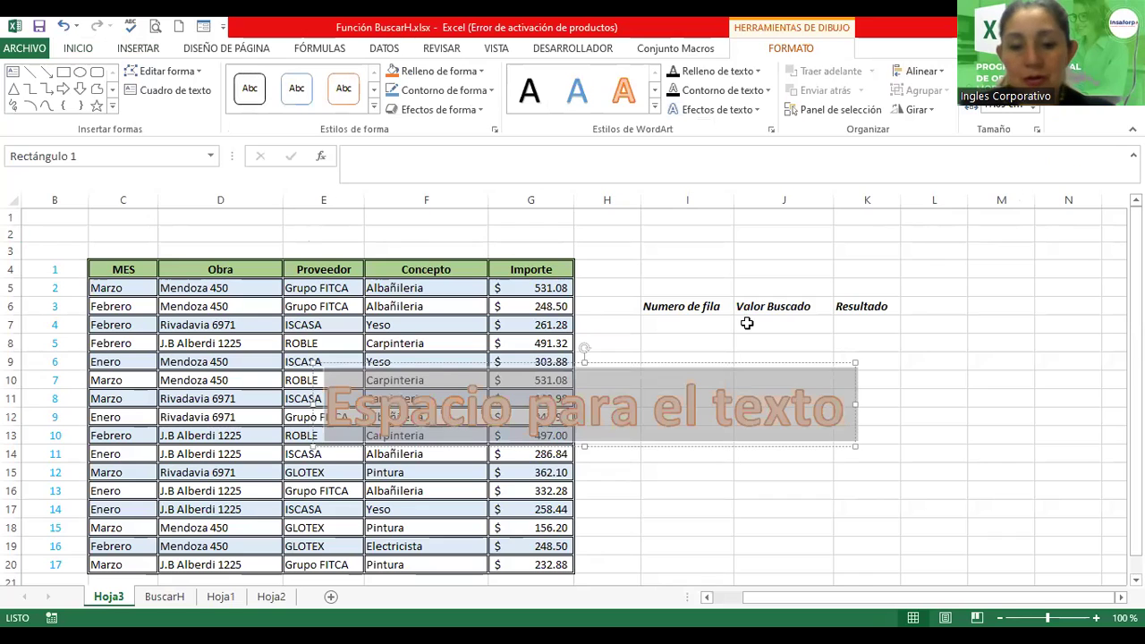
pyautogui.write('Buscar')
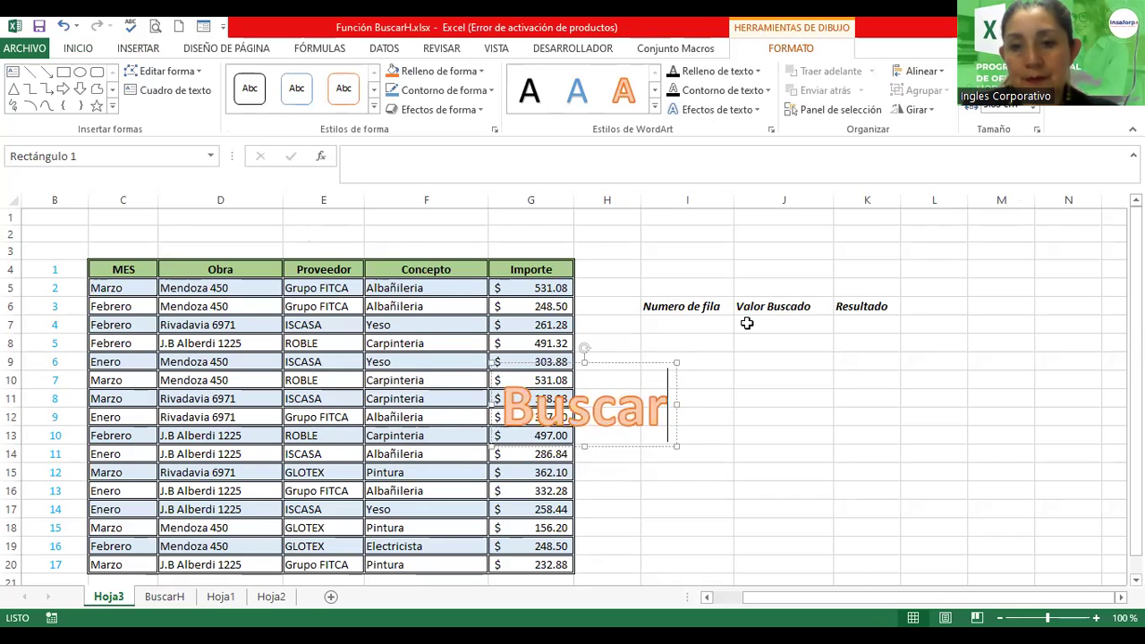
pyautogui.write('H')
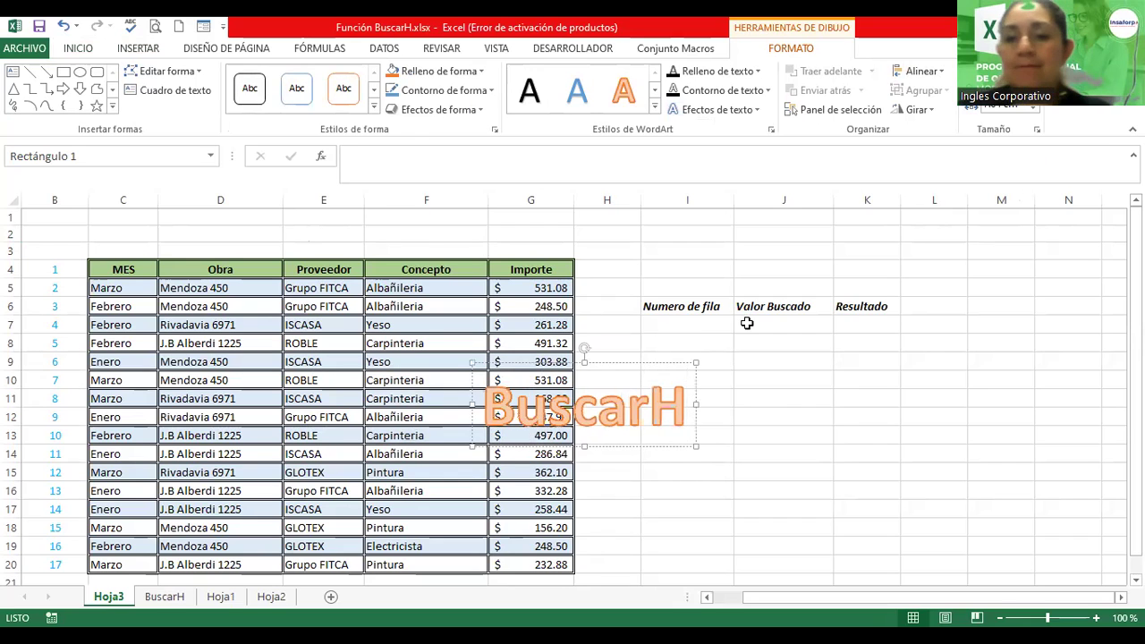
# Move the BuscarH title above the lookup headers and reduce its font size twice.
pyautogui.moveTo(661, 363)
pyautogui.mouseDown()
pyautogui.moveTo(815, 198)
pyautogui.moveTo(845, 220)
pyautogui.mouseUp()
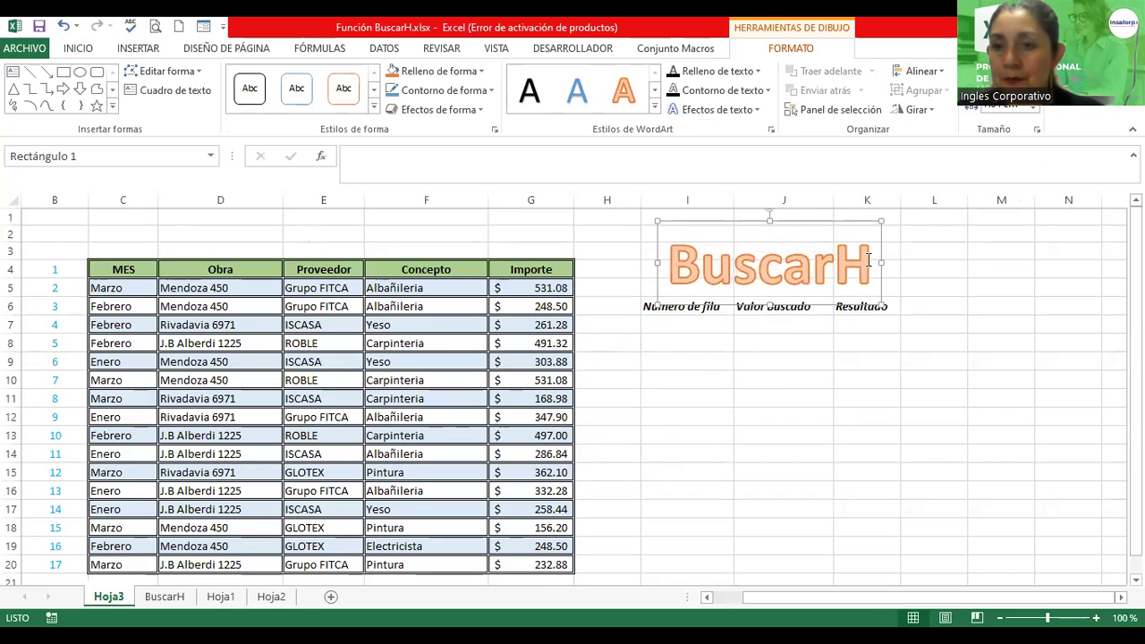
pyautogui.moveTo(869, 259); pyautogui.dragTo(702, 260)
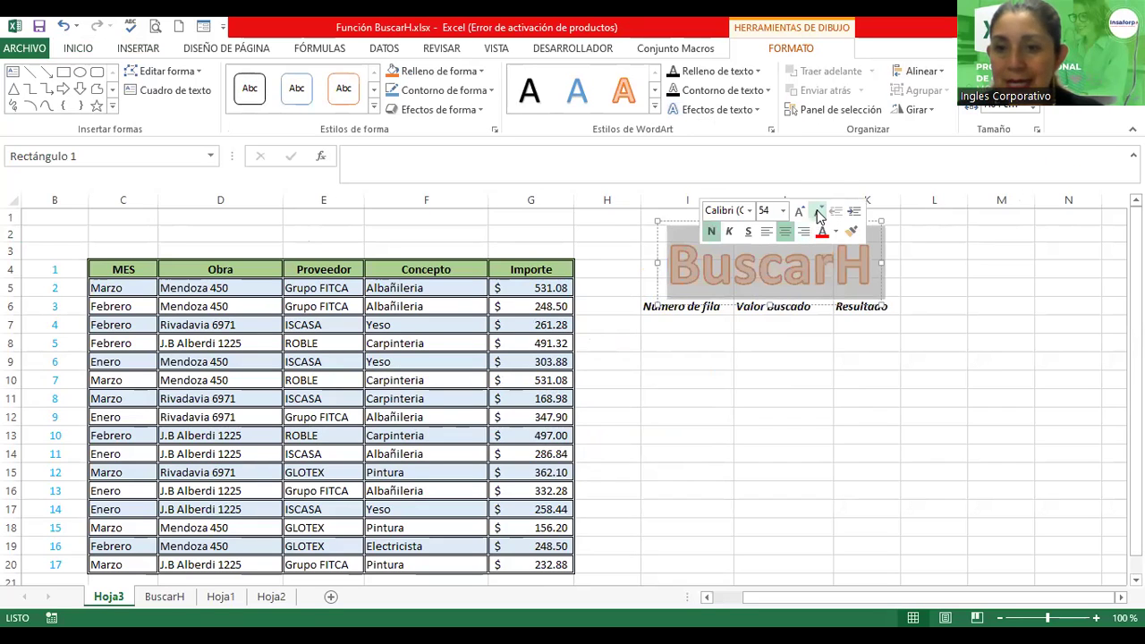
pyautogui.click(820, 212)
pyautogui.click(820, 212)
pyautogui.click(820, 212)
# Position and widen the BuscarH title box over the data table, then select cell I7.
pyautogui.moveTo(800, 279); pyautogui.dragTo(254, 271)
pyautogui.moveTo(390, 231); pyautogui.dragTo(570, 234)
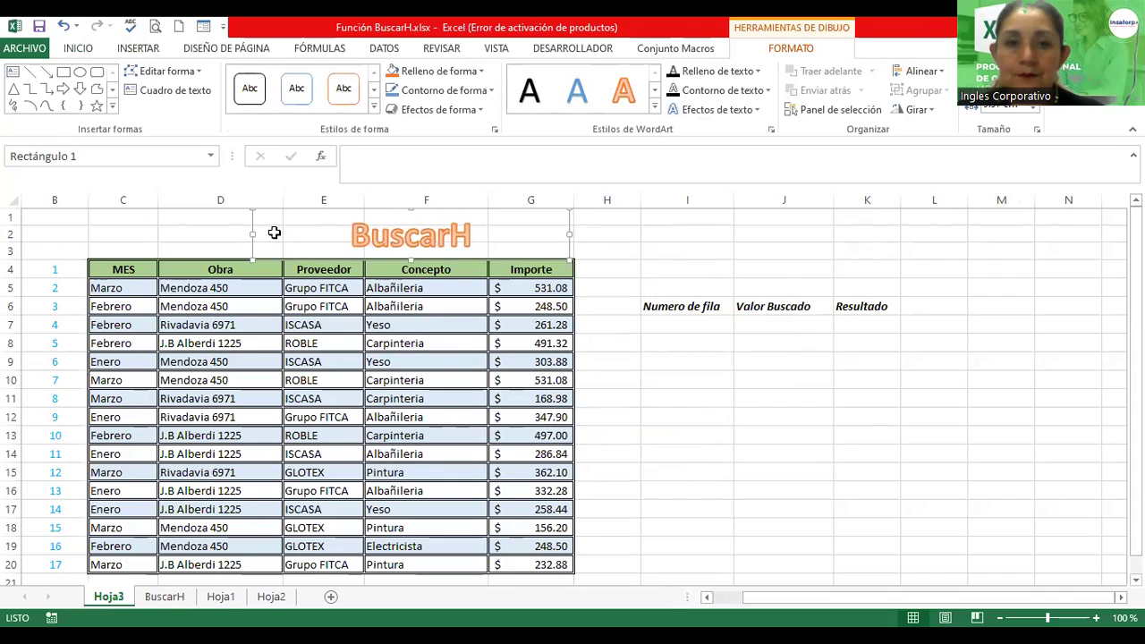
pyautogui.moveTo(250, 235); pyautogui.dragTo(246, 235)
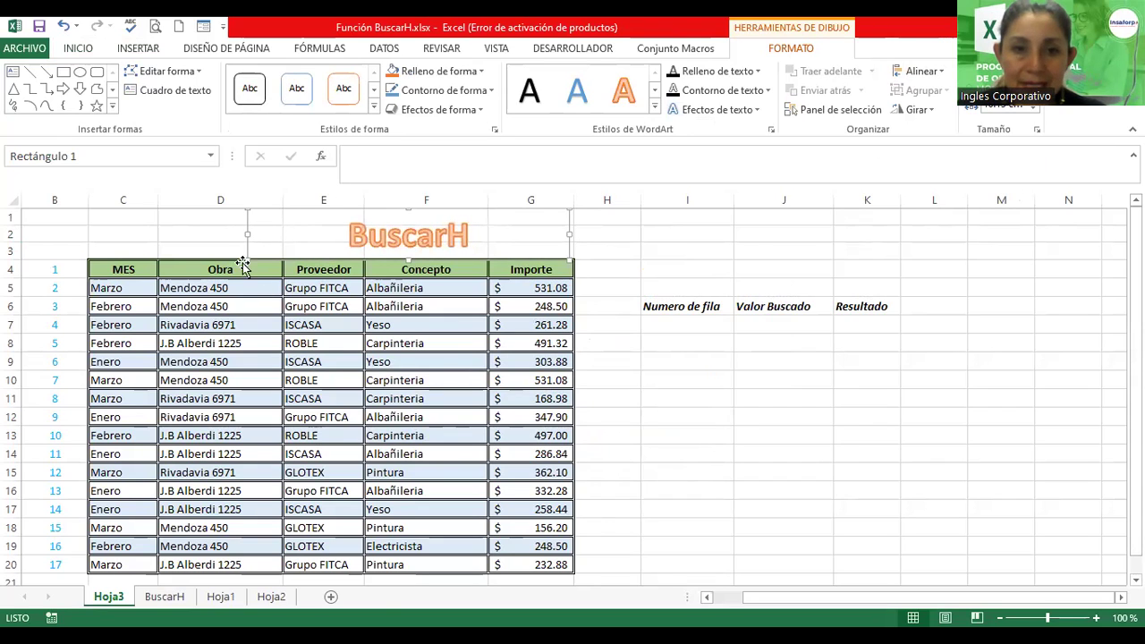
pyautogui.moveTo(247, 234)
pyautogui.mouseDown()
pyautogui.moveTo(87, 200)
pyautogui.moveTo(84, 213)
pyautogui.mouseUp()
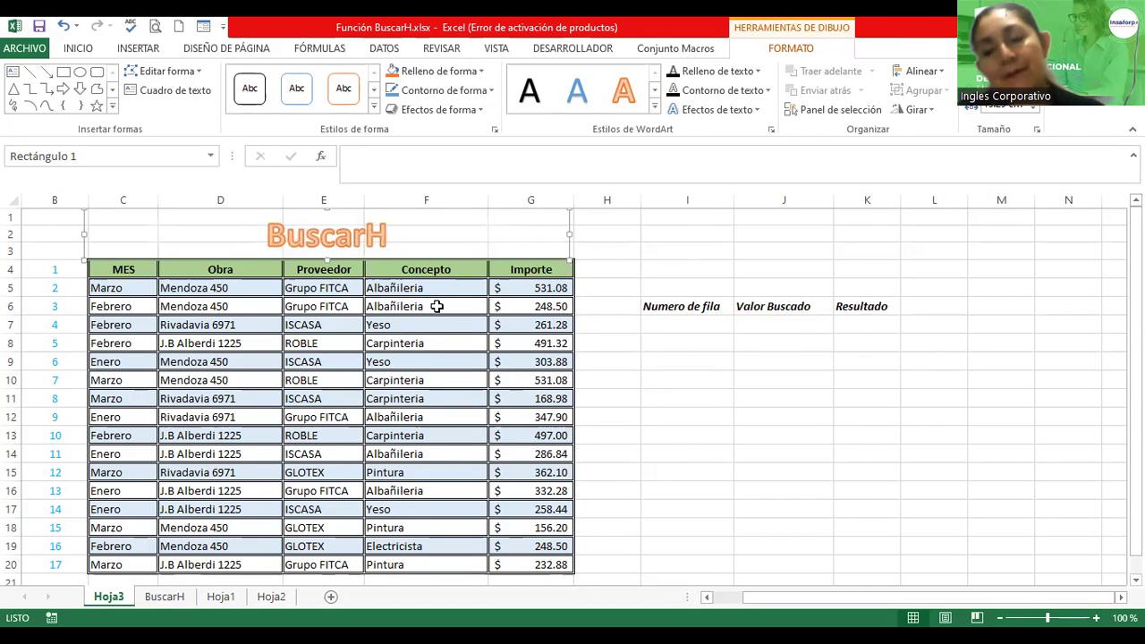
pyautogui.click(474, 399)
pyautogui.click(662, 327)
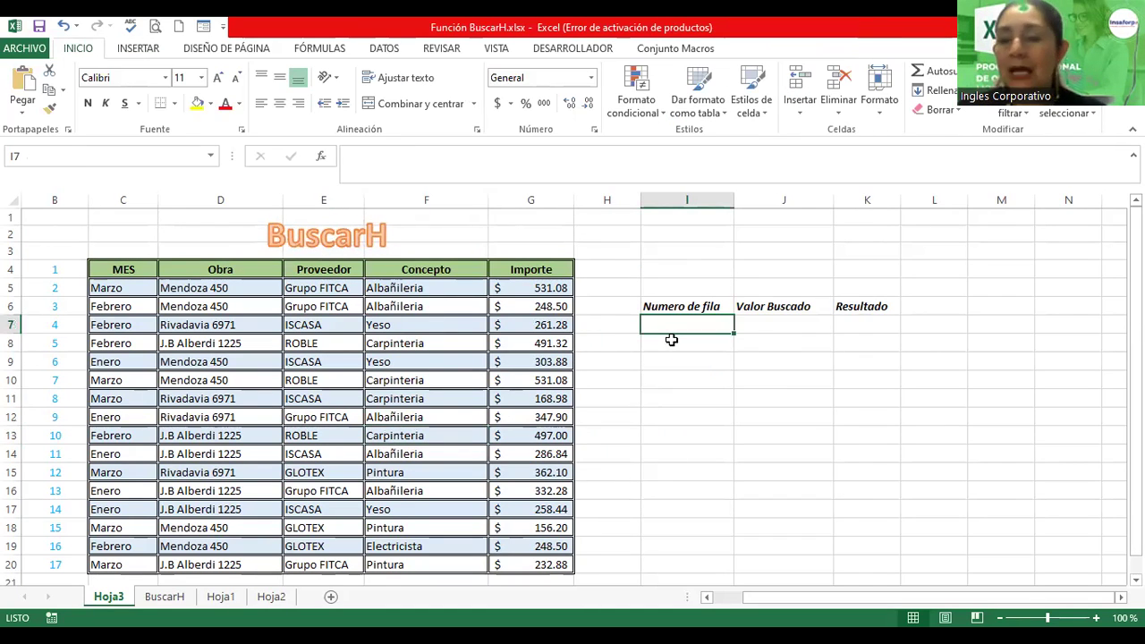
pyautogui.press('Tab')
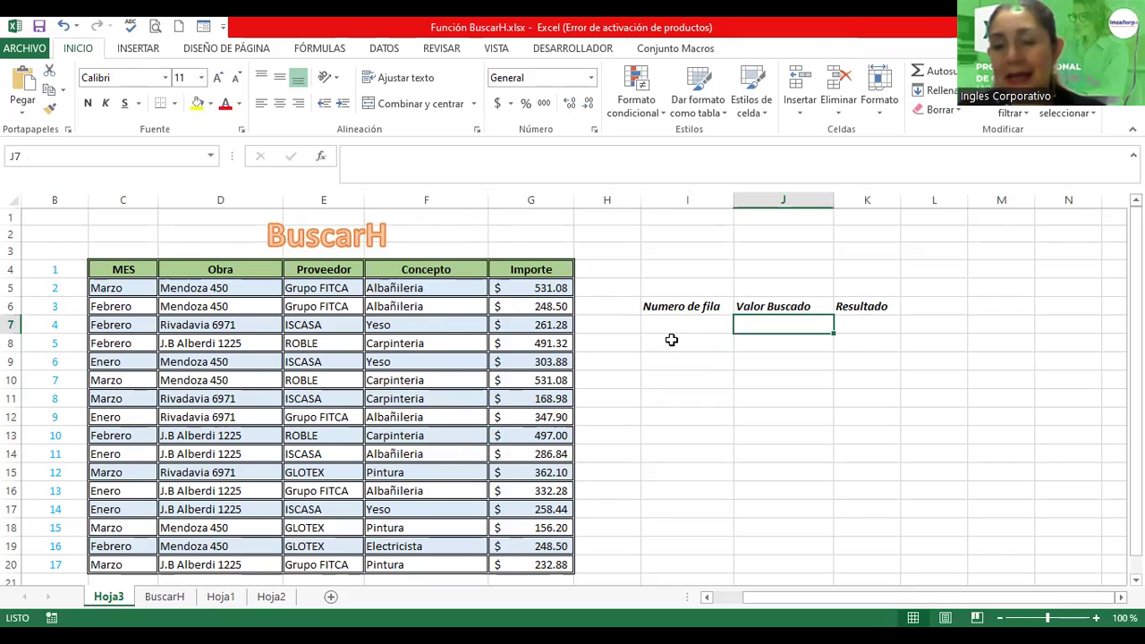
pyautogui.press('Left')
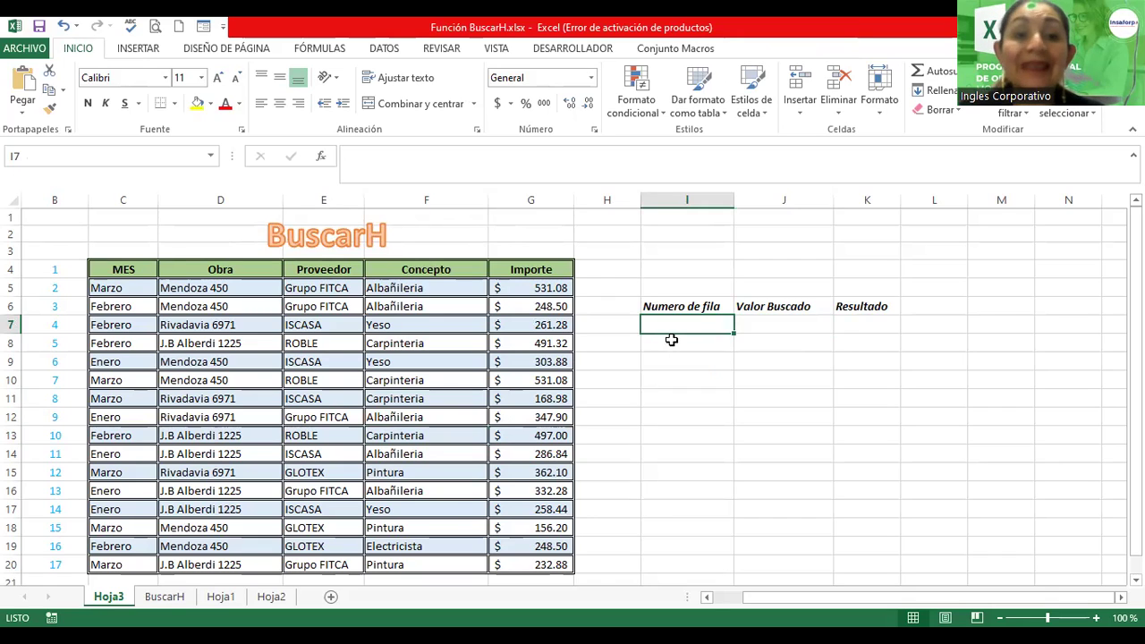
pyautogui.click(160, 303)
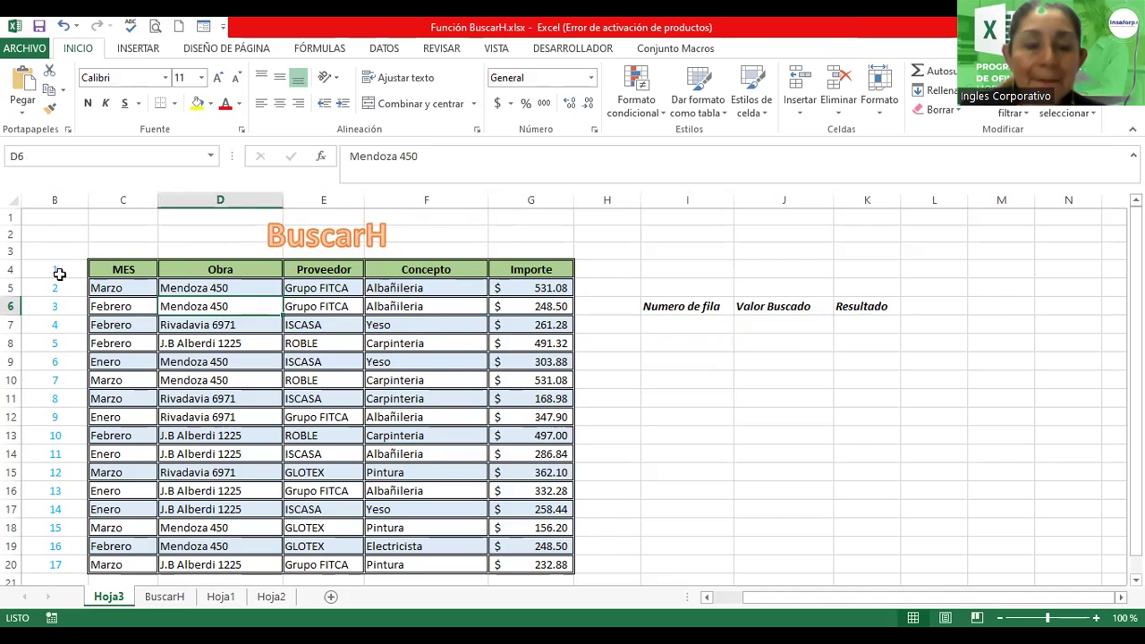
pyautogui.click(59, 274)
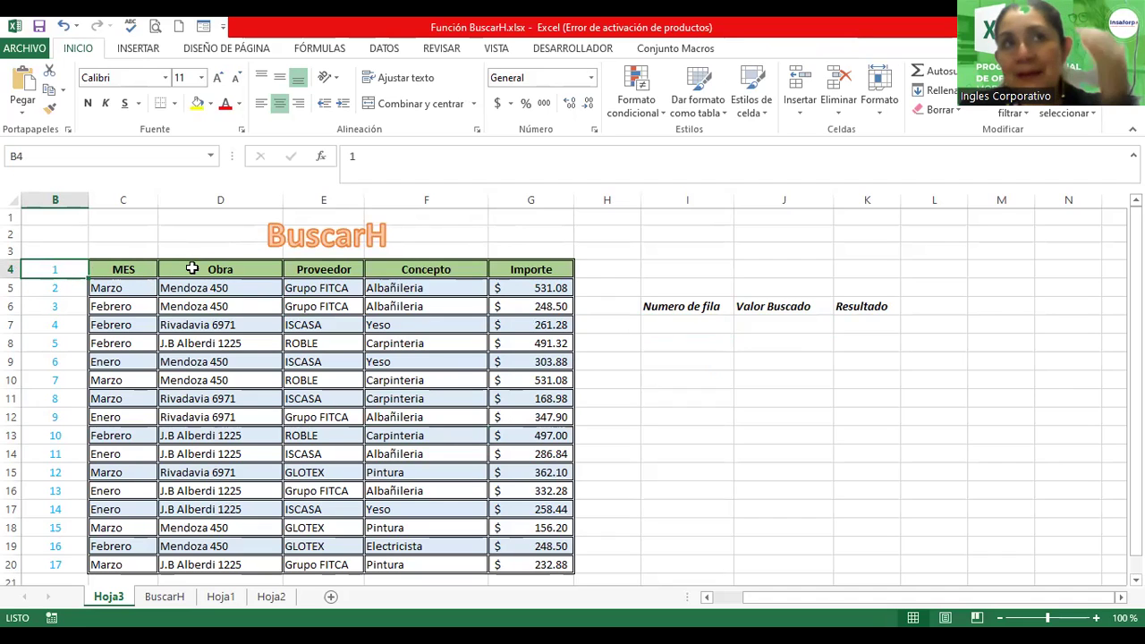
pyautogui.click(112, 276)
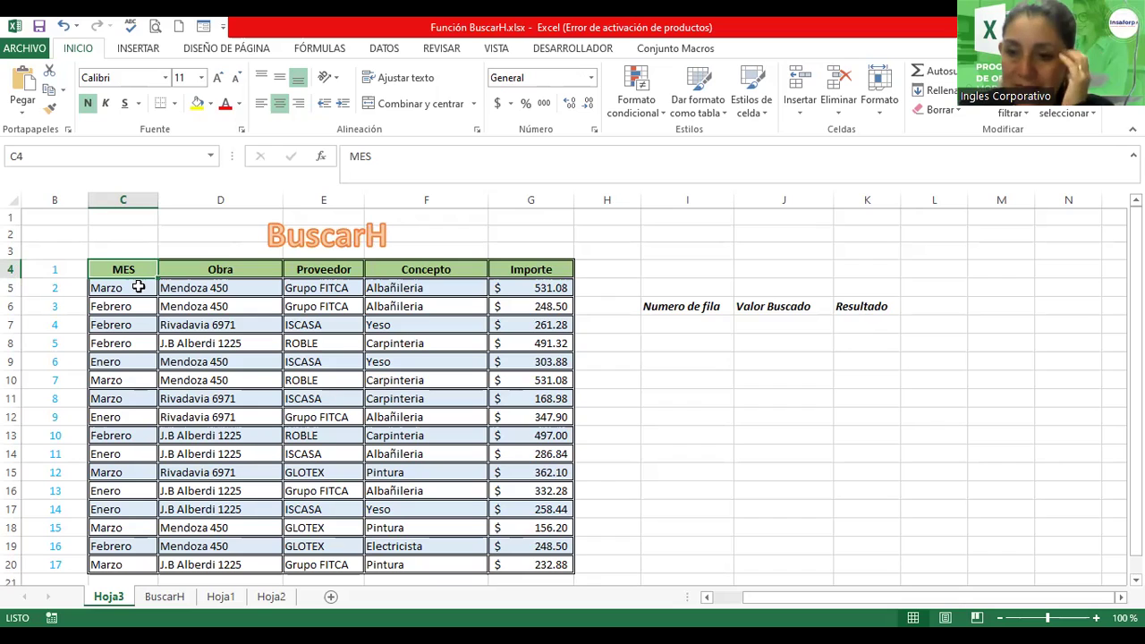
pyautogui.click(55, 281)
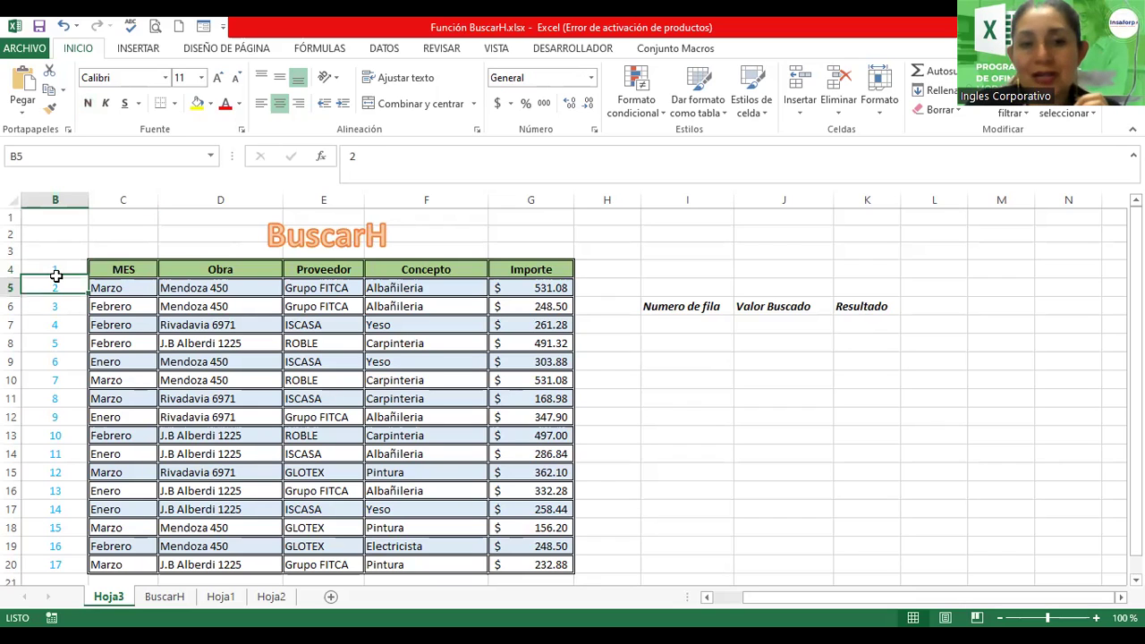
pyautogui.press('Down')
pyautogui.press('Down')
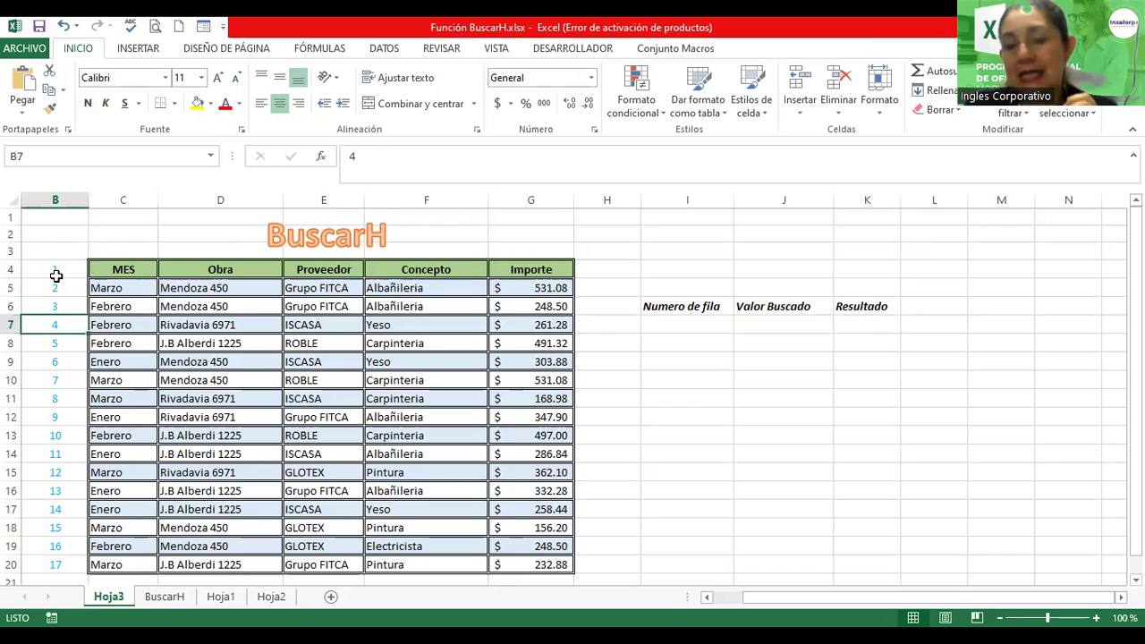
pyautogui.press('Down')
pyautogui.press('Down')
pyautogui.press('Down')
pyautogui.press('Down')
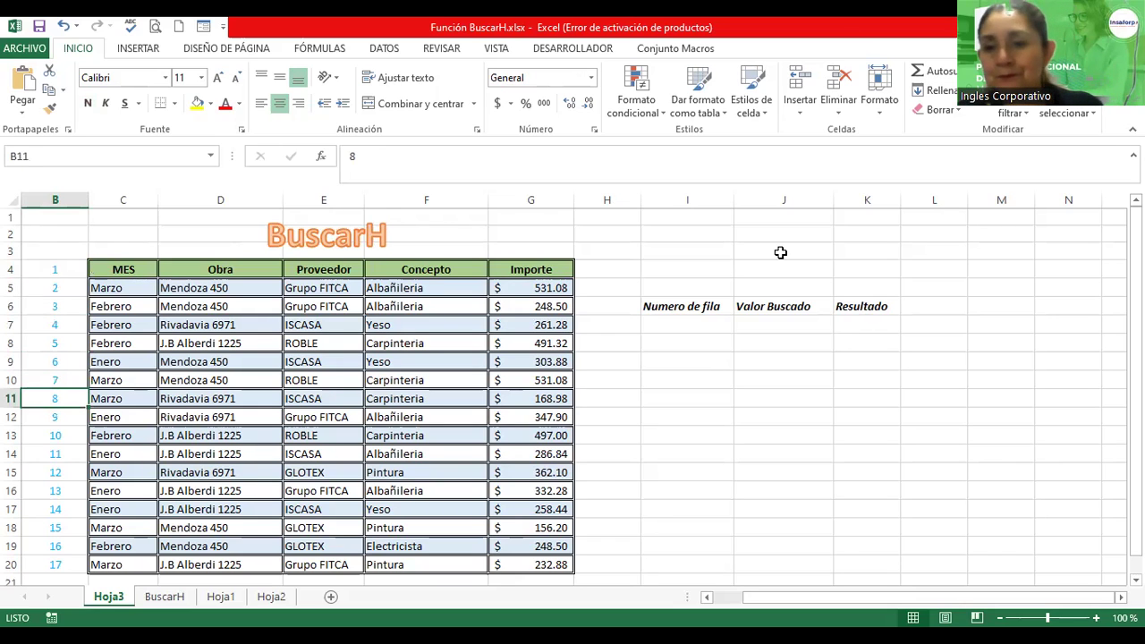
pyautogui.click(764, 324)
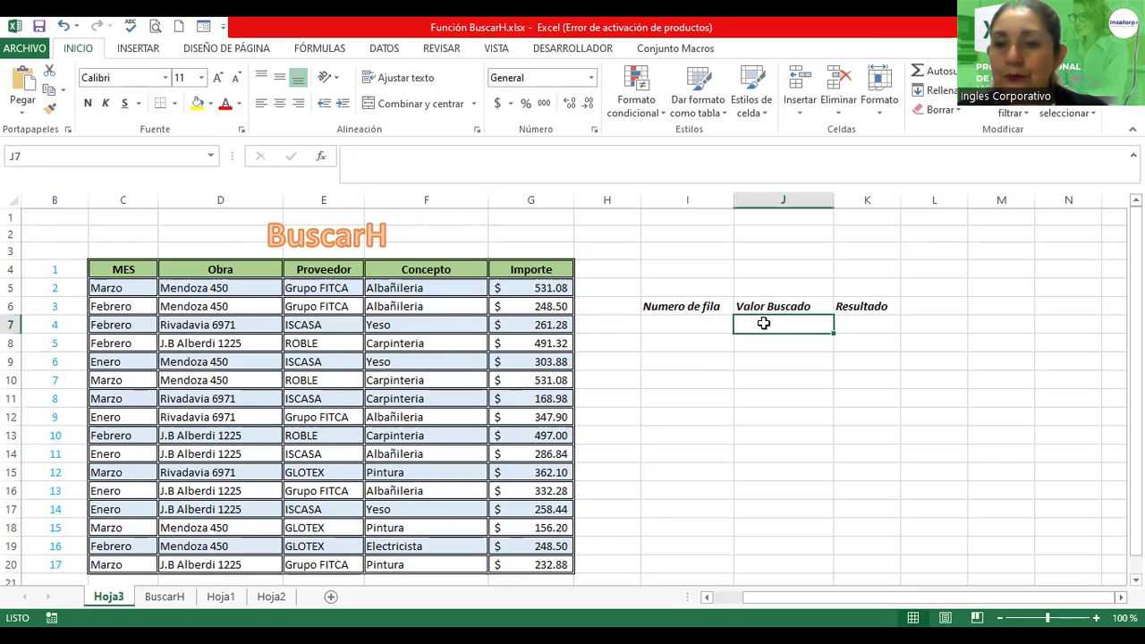
pyautogui.click(692, 336)
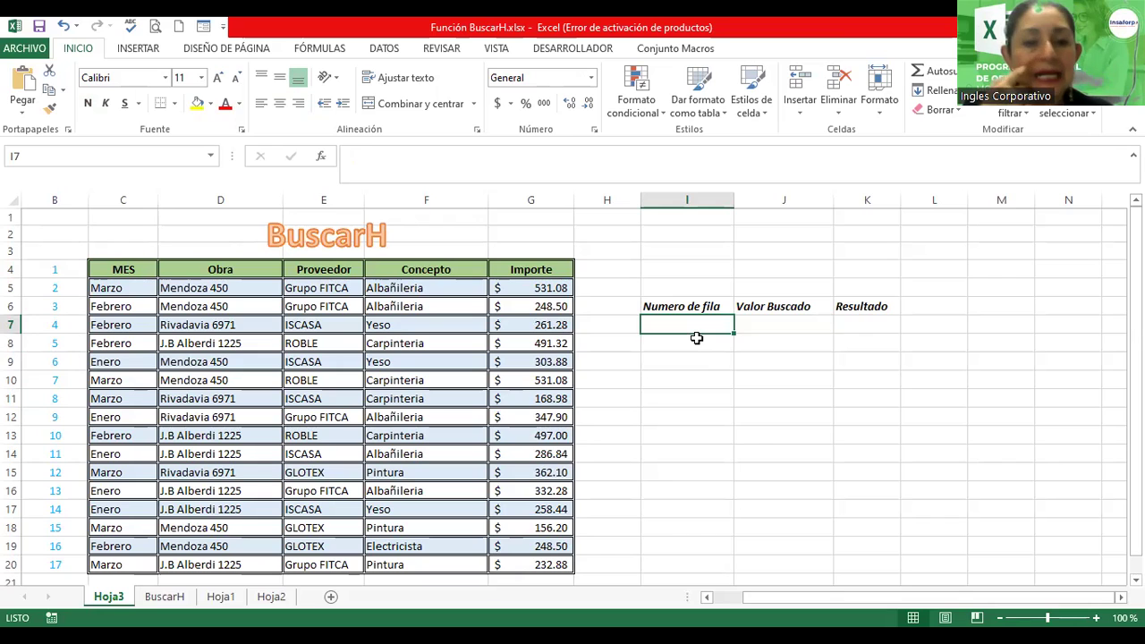
# Enter row number 6 in I7 and lookup value Iscasa in J7.
pyautogui.write('6')
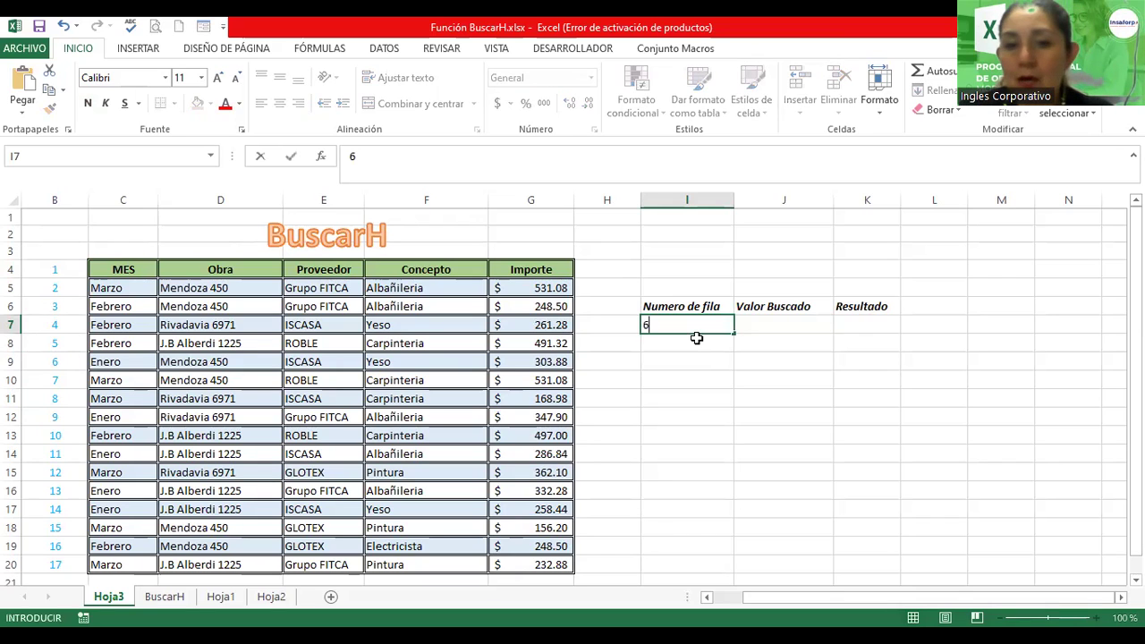
pyautogui.press('Tab')
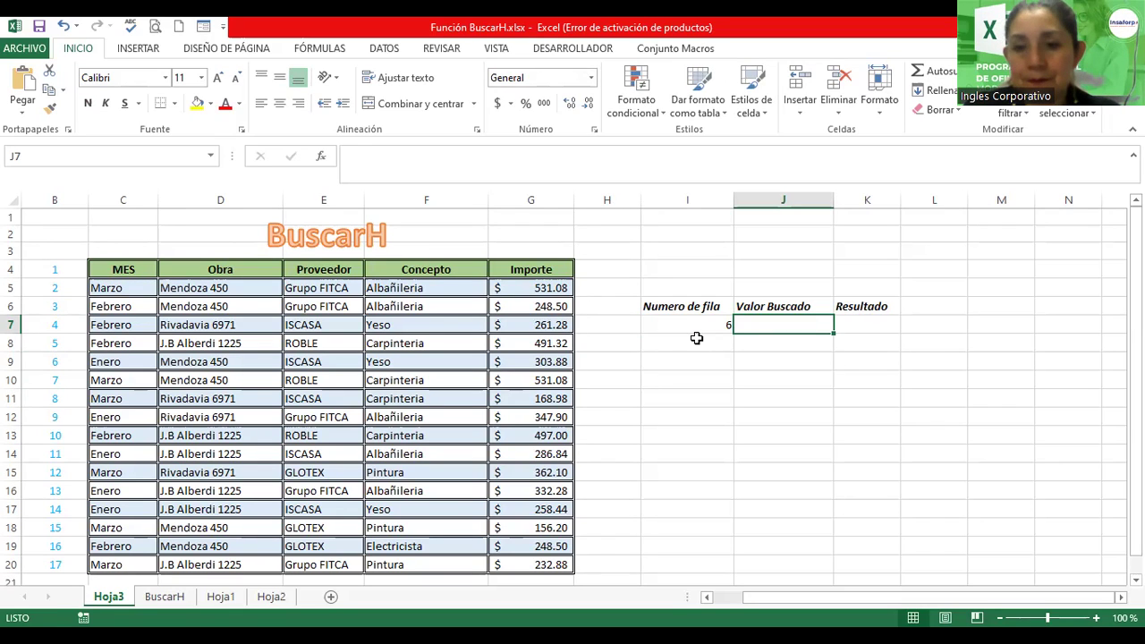
pyautogui.write('Iscasa')
pyautogui.press('Return')
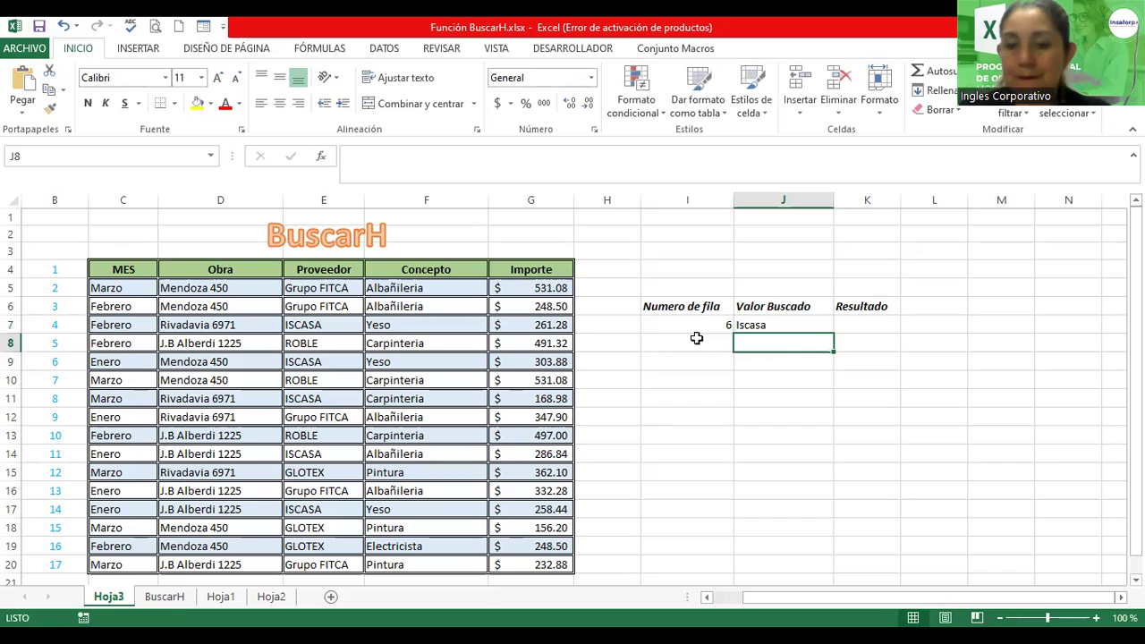
# Move to the Resultado cell K7, cancel a started formula, and zoom the sheet in.
pyautogui.press('Up')
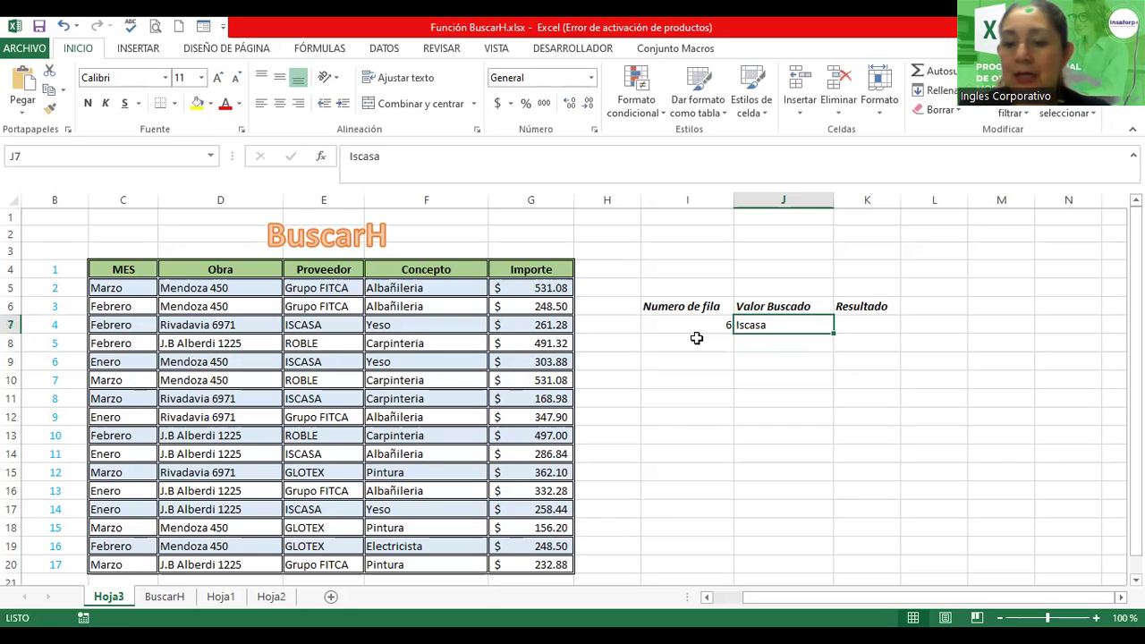
pyautogui.press('Right')
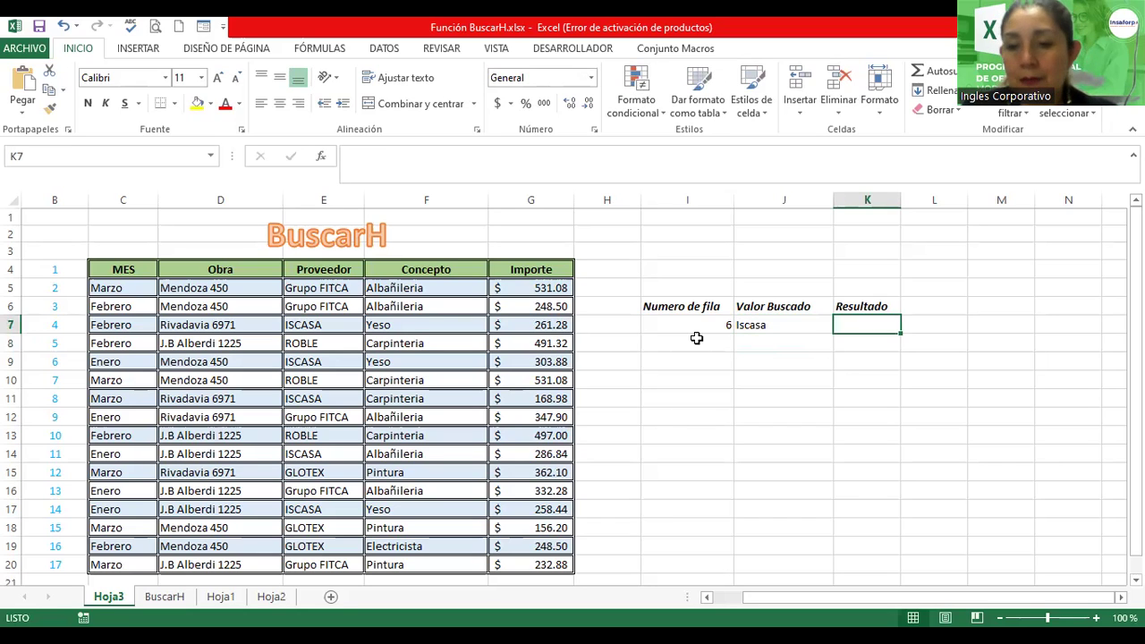
pyautogui.write('=')
pyautogui.press('Escape')
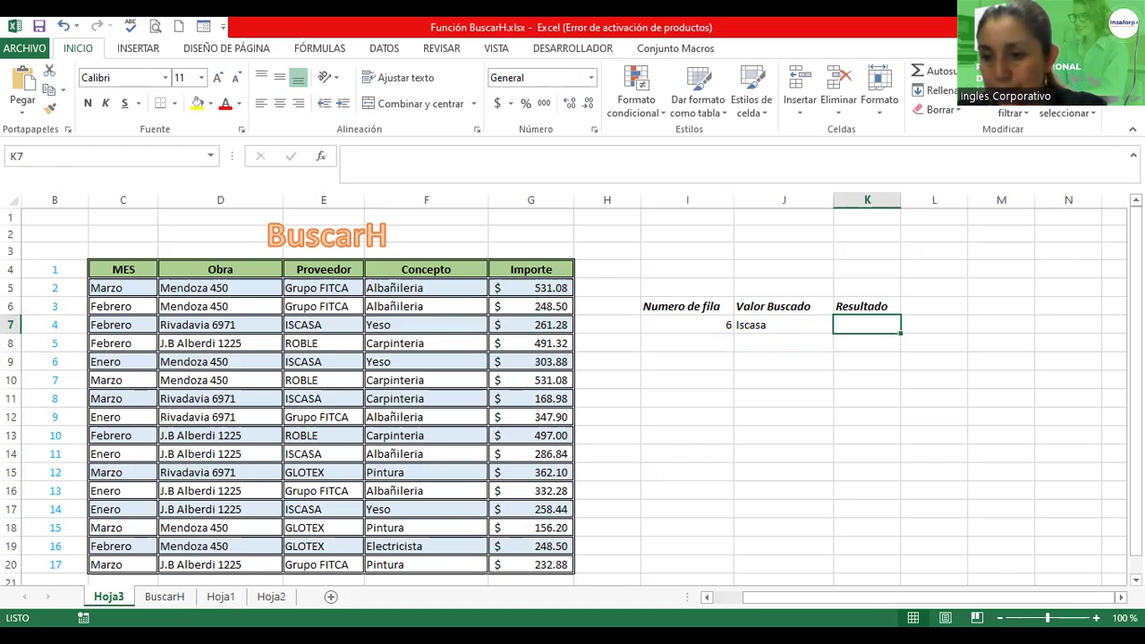
pyautogui.click(1096, 617)
pyautogui.click(1096, 617)
pyautogui.click(1097, 617)
pyautogui.click(1097, 618)
pyautogui.click(1097, 617)
pyautogui.click(1096, 617)
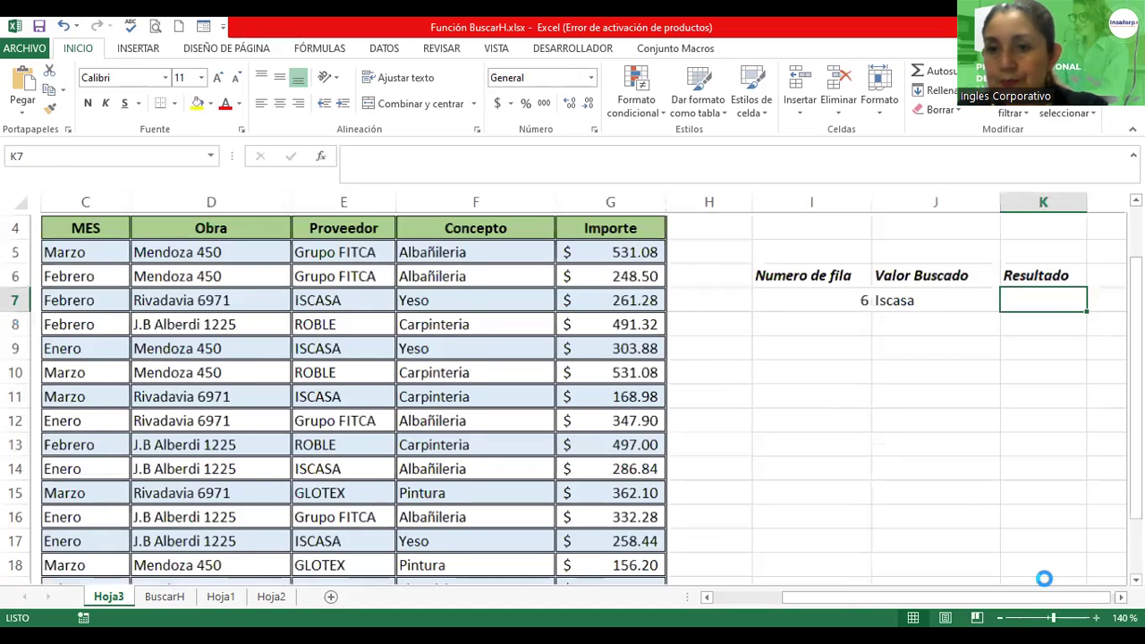
pyautogui.click(1097, 617)
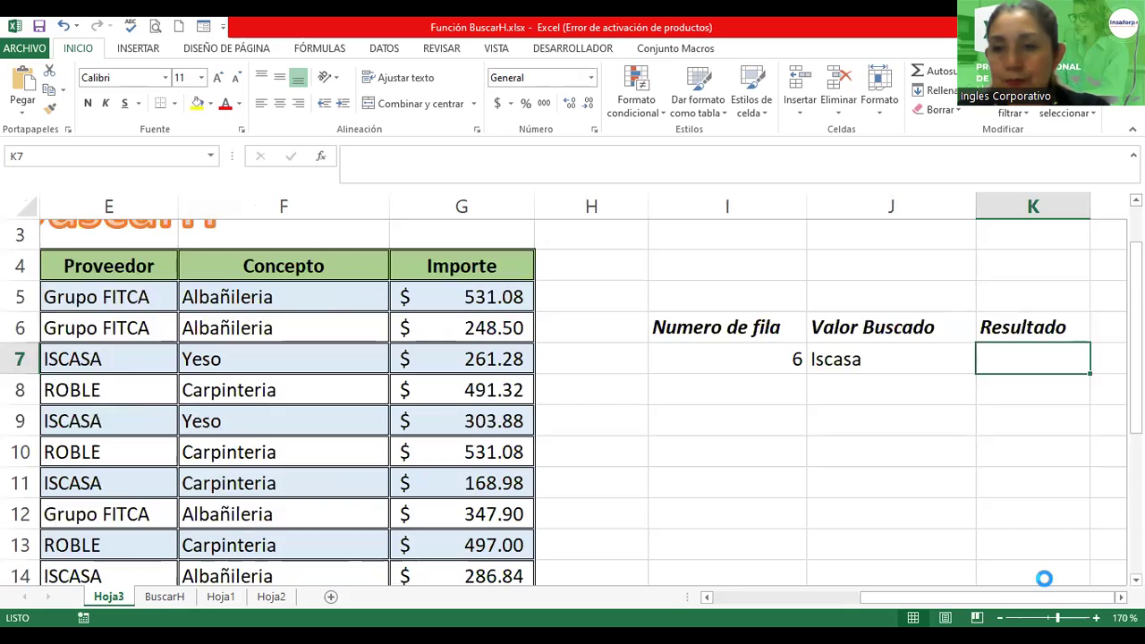
# Adjust the zoom and begin typing =buscarH in cell K7.
pyautogui.scroll(-1, 1044, 579)
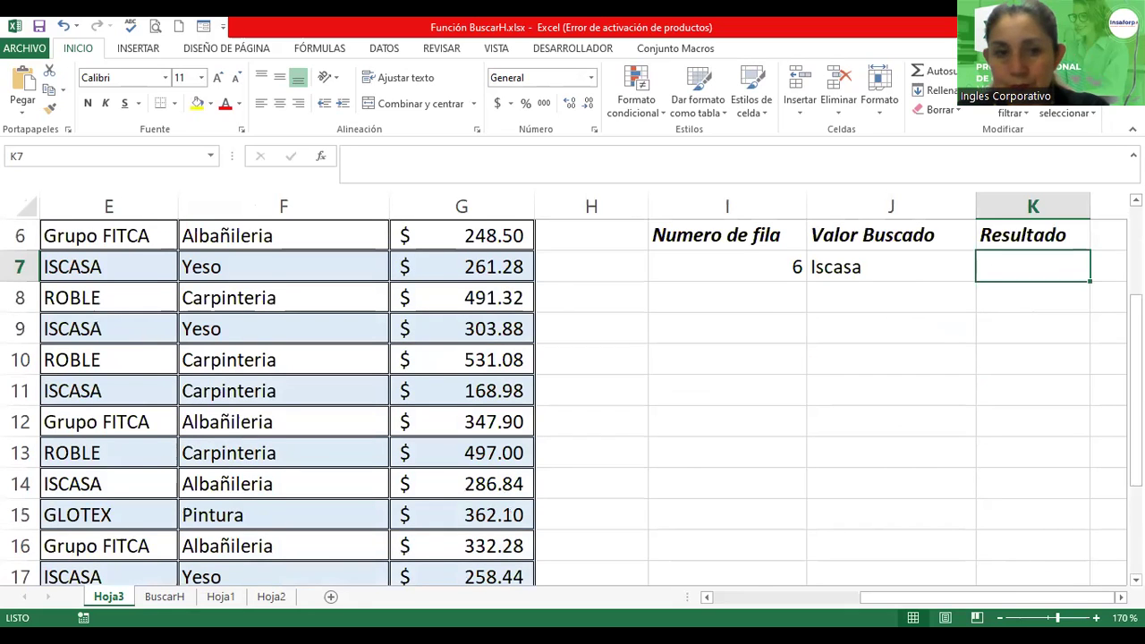
pyautogui.click(1000, 618)
pyautogui.click(1000, 618)
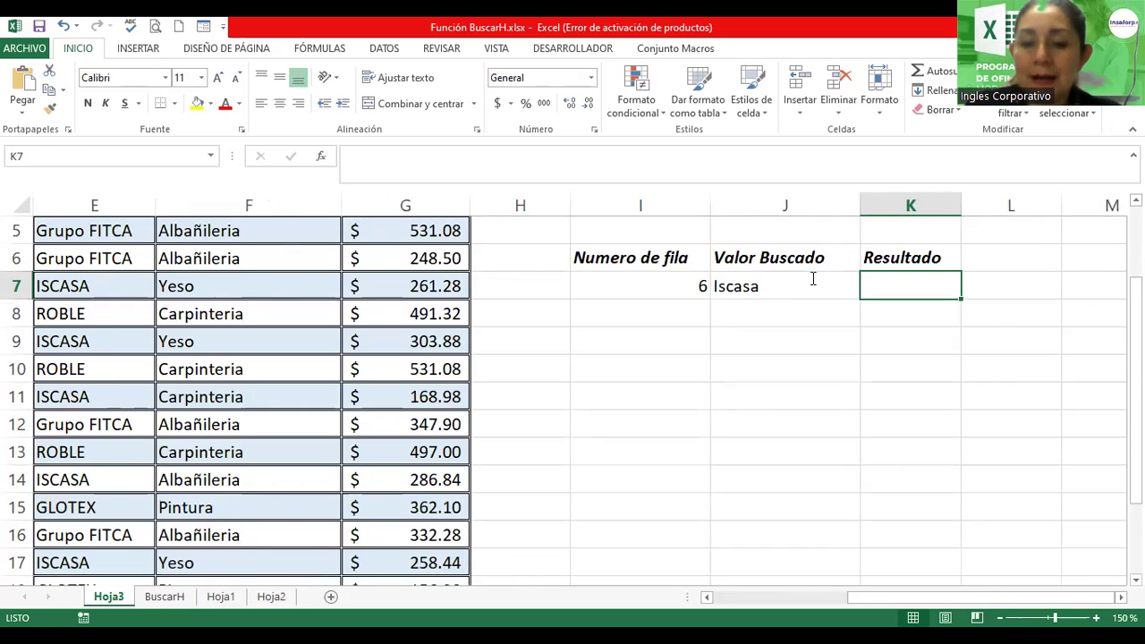
pyautogui.write('=')
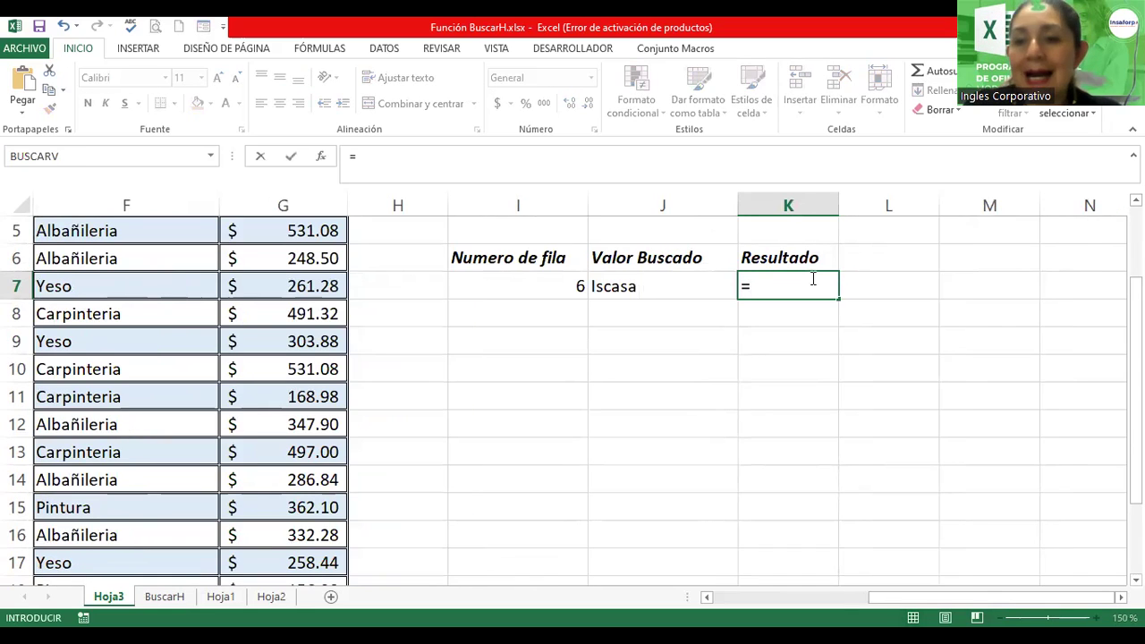
pyautogui.write('buscar')
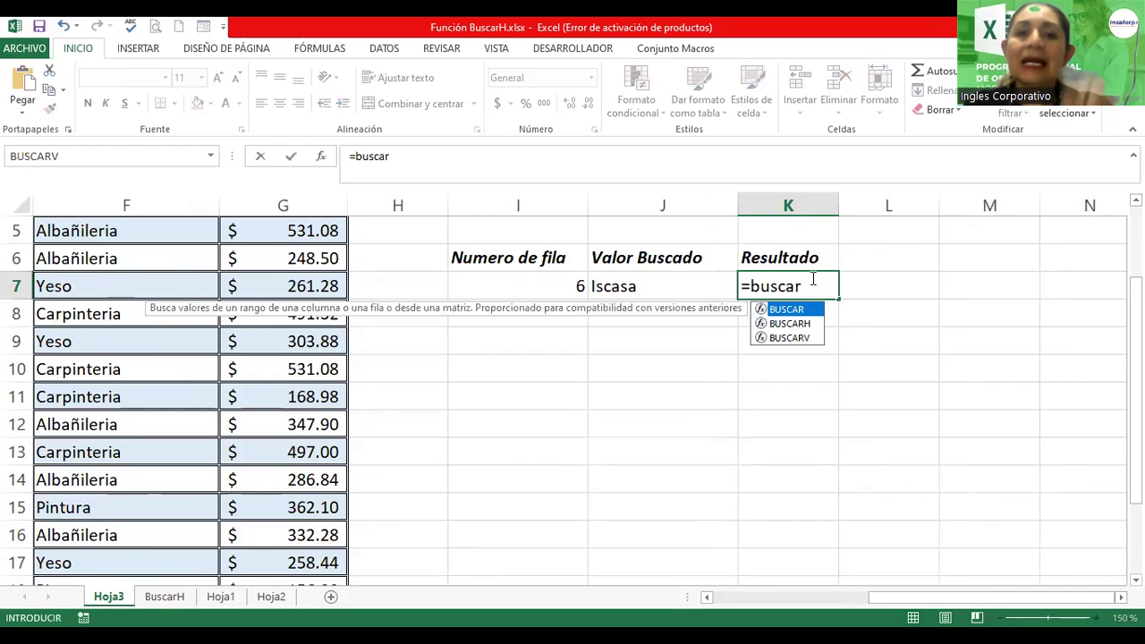
pyautogui.write('H')
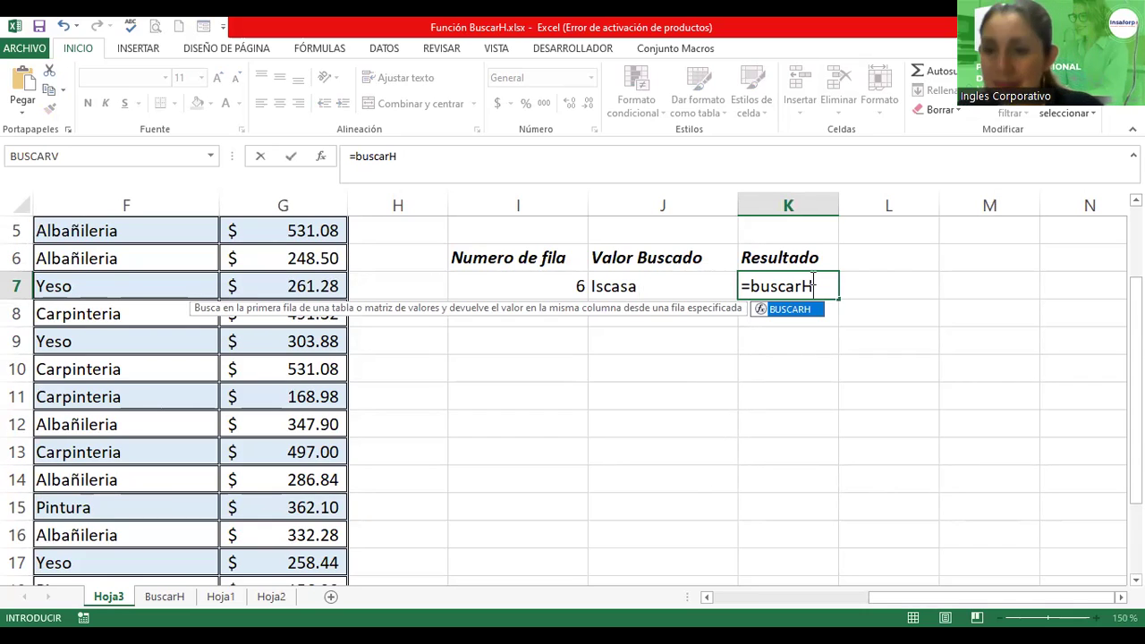
# Give the BUSCARH formula lookup value J7 and table range C4:G20.
pyautogui.write('(')
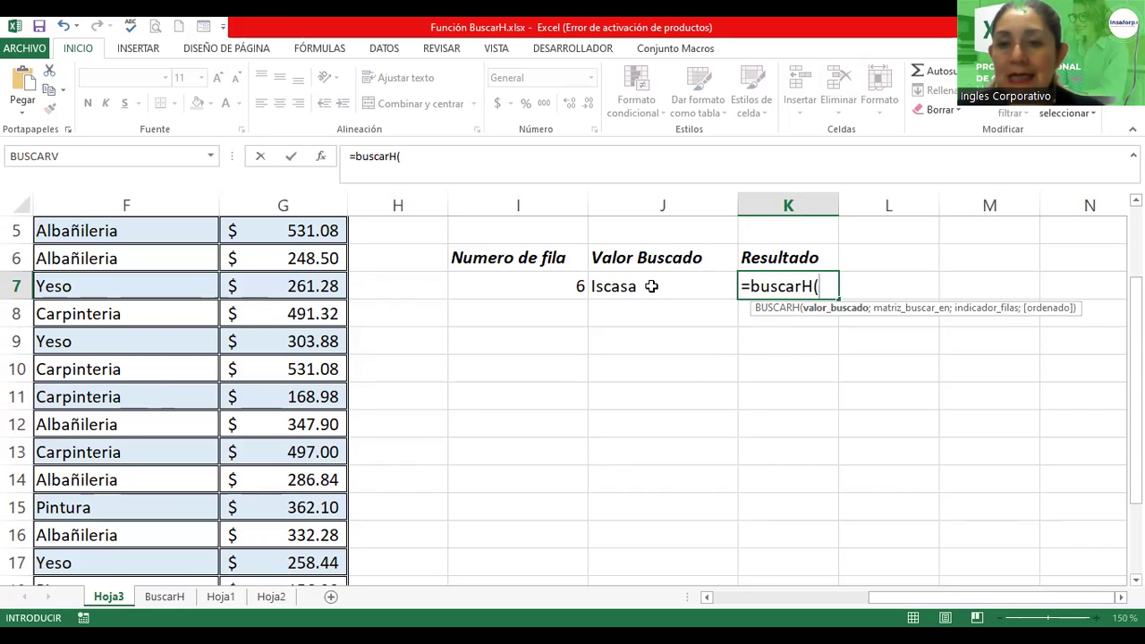
pyautogui.press('Left')
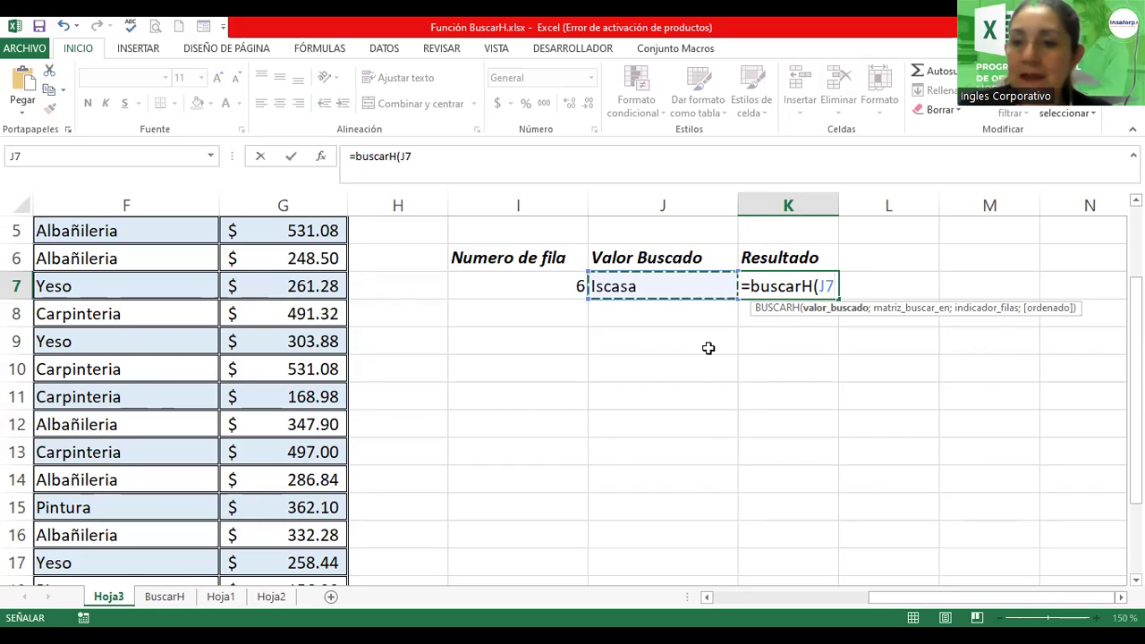
pyautogui.write(';')
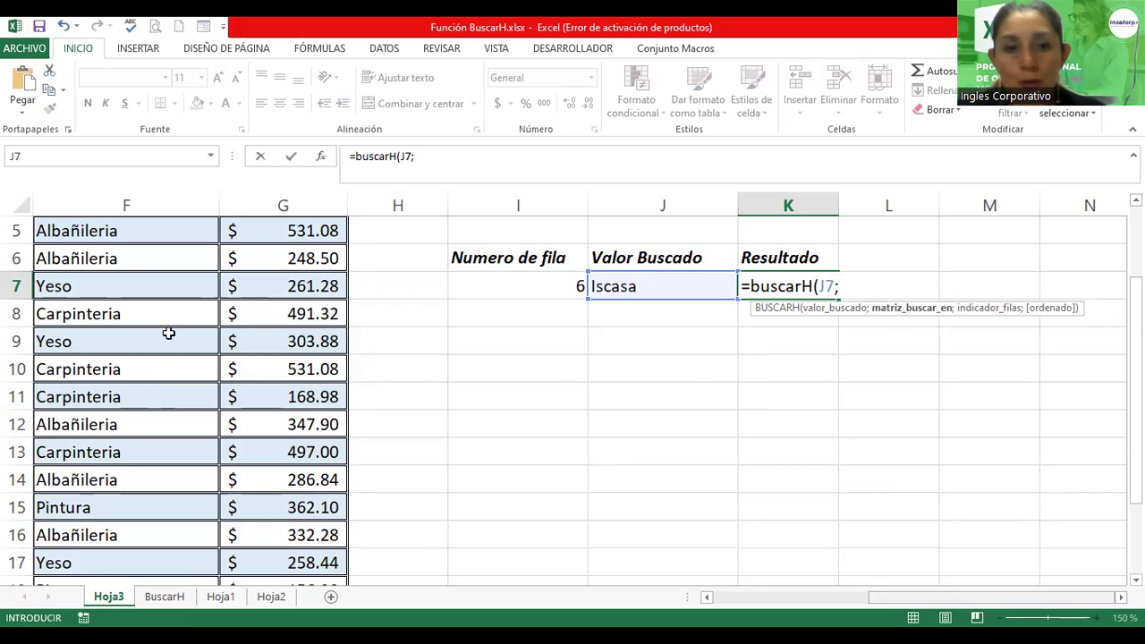
pyautogui.press('Left')
pyautogui.press('Left')
pyautogui.press('Left')
pyautogui.press('Up')
pyautogui.press('Up')
pyautogui.press('Up')
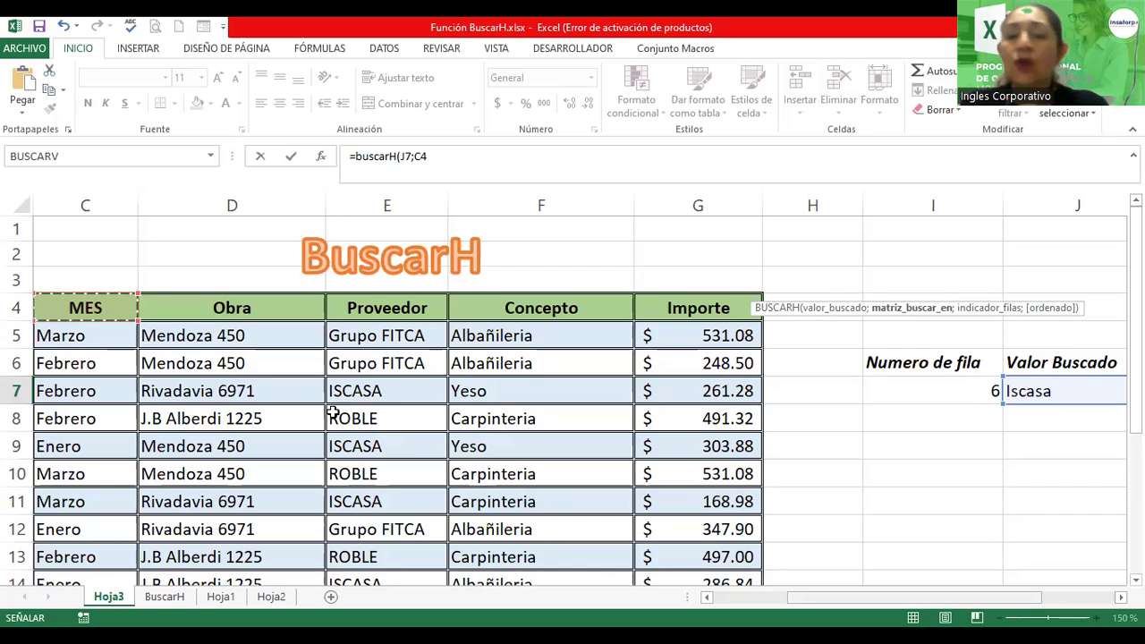
pyautogui.hotkey('ctrl', 'shift', 'Right')
pyautogui.hotkey('ctrl', 'shift', 'Down')
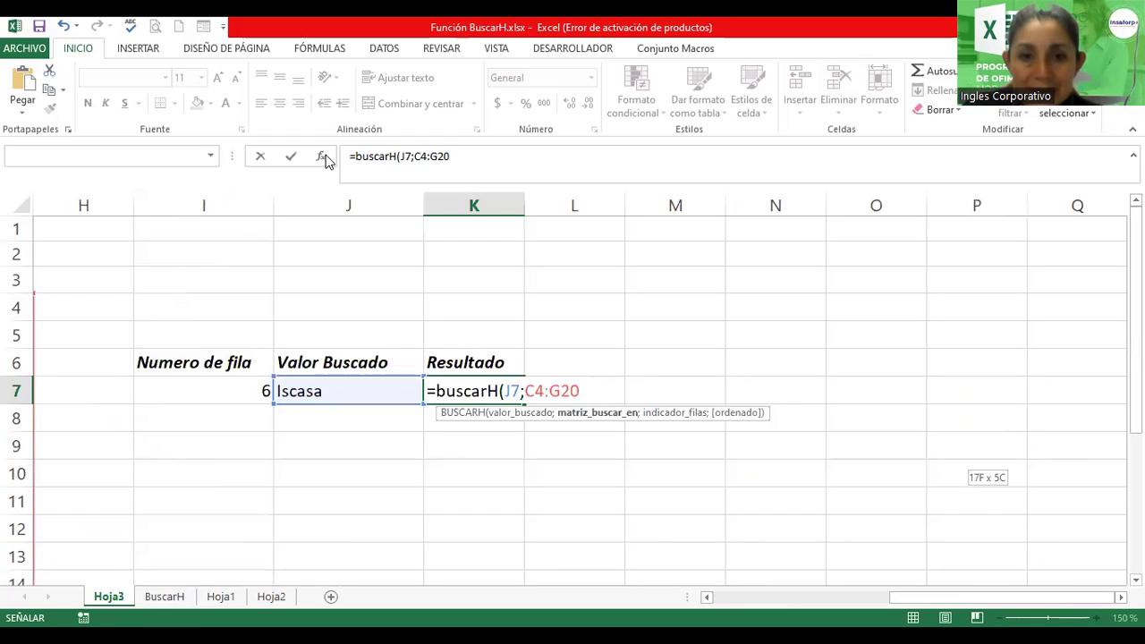
# Set Indicador_filas to 6 and Ordenado to 0, completing =BUSCARH(J7;C4:G20;6;0).
pyautogui.click(324, 158)
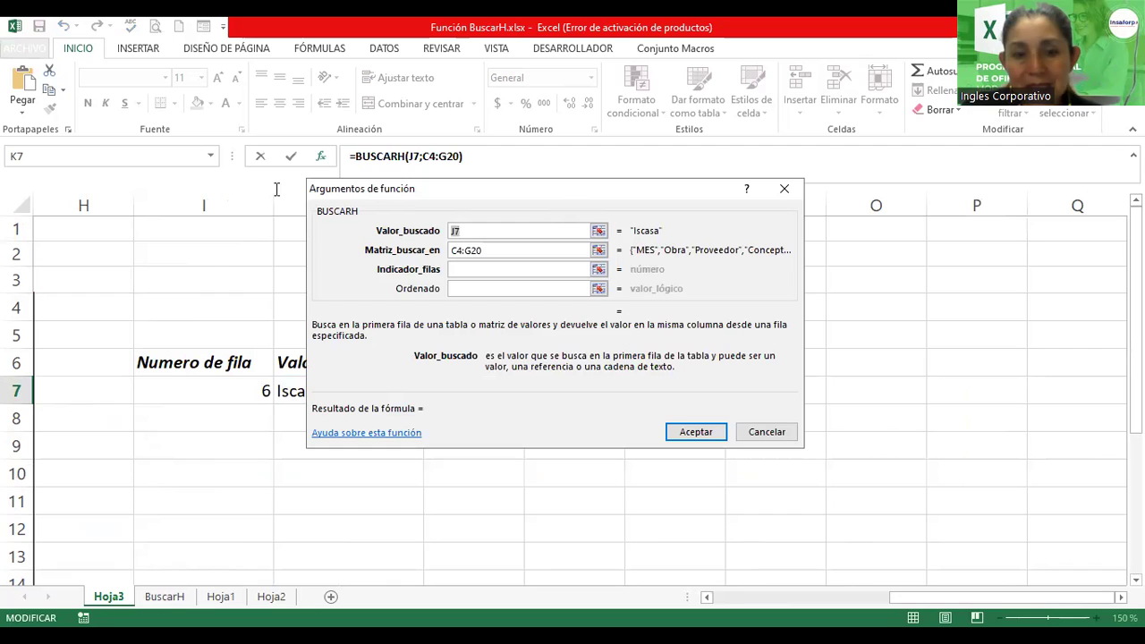
pyautogui.press('Tab')
pyautogui.press('Tab')
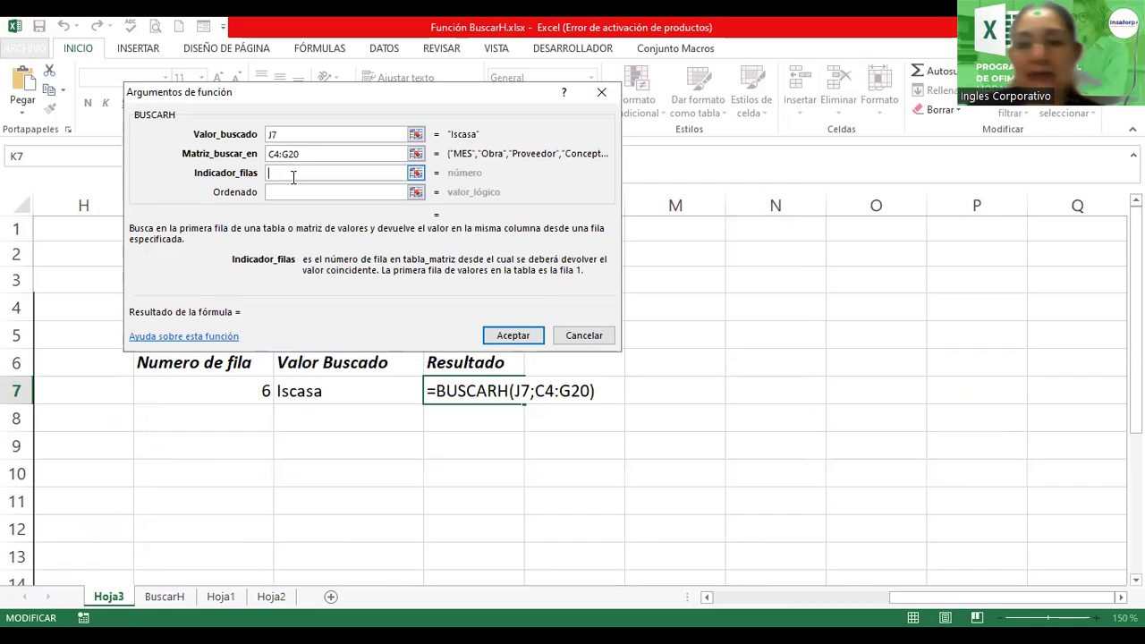
pyautogui.write('6')
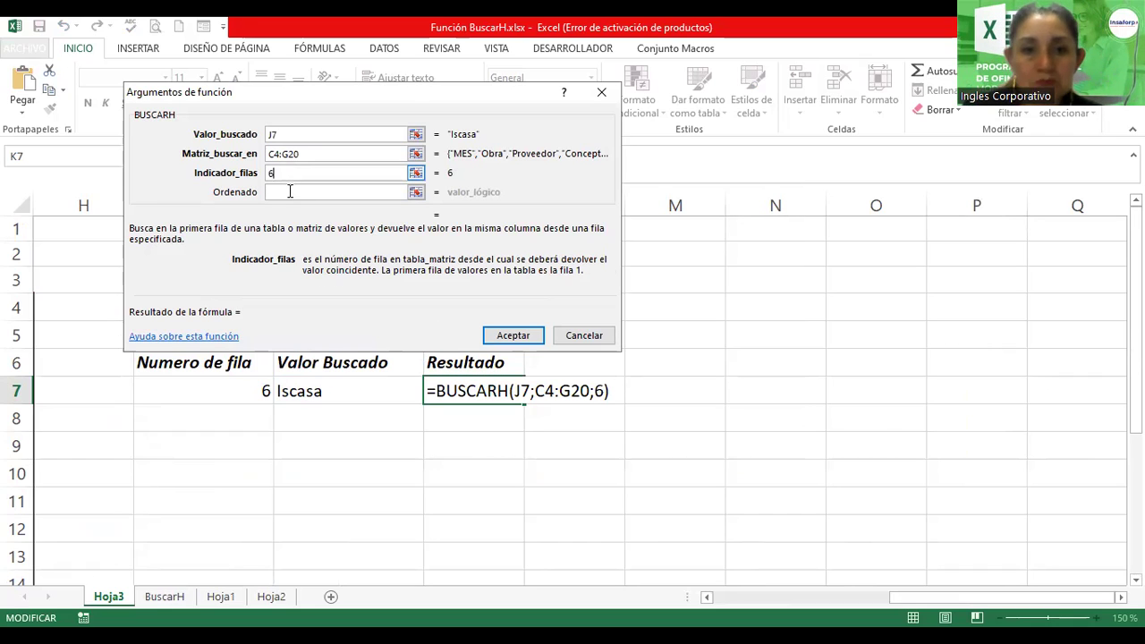
pyautogui.click(290, 191)
pyautogui.write('0')
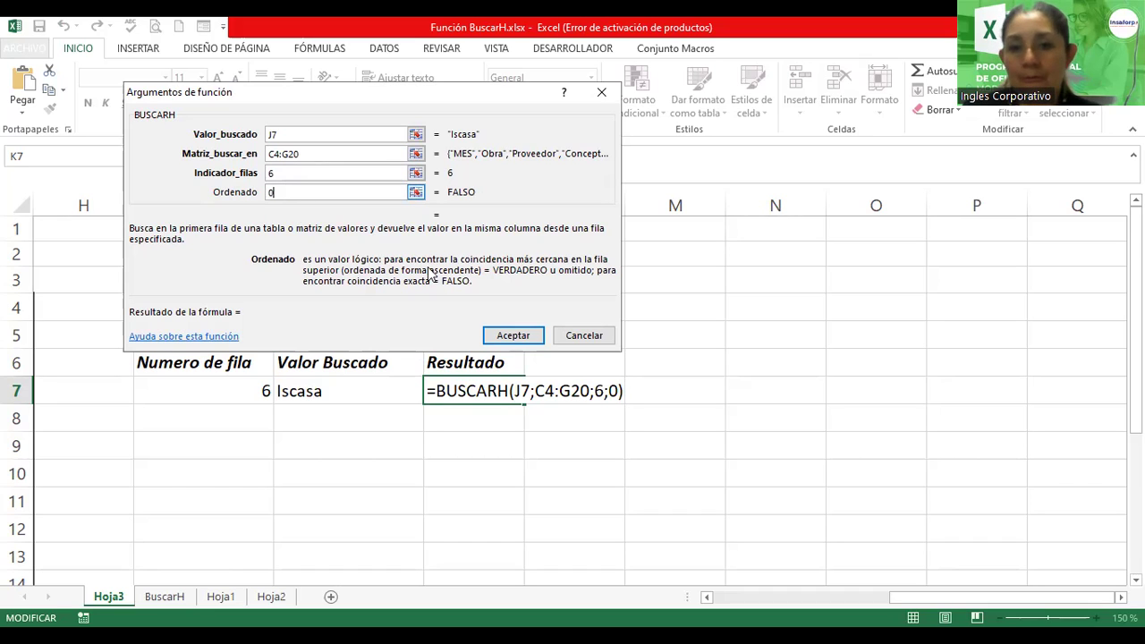
pyautogui.click(509, 336)
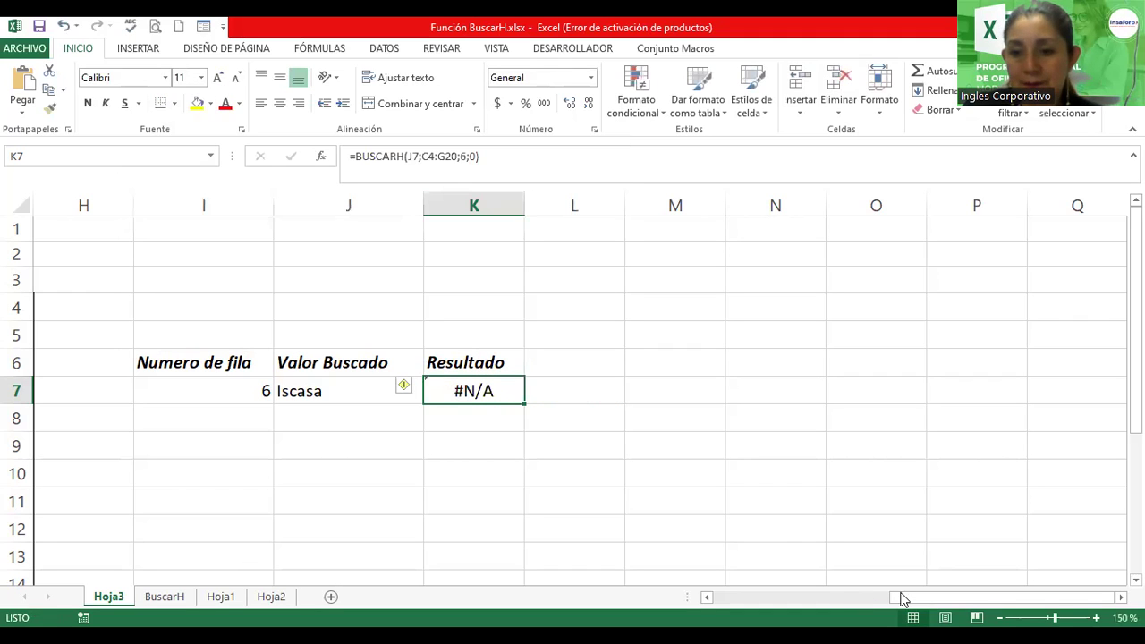
# Retype the J7 lookup value as ISCASA and check K7, which still shows #N/A.
pyautogui.moveTo(902, 598)
pyautogui.mouseDown()
pyautogui.moveTo(801, 581)
pyautogui.moveTo(815, 593)
pyautogui.mouseUp()
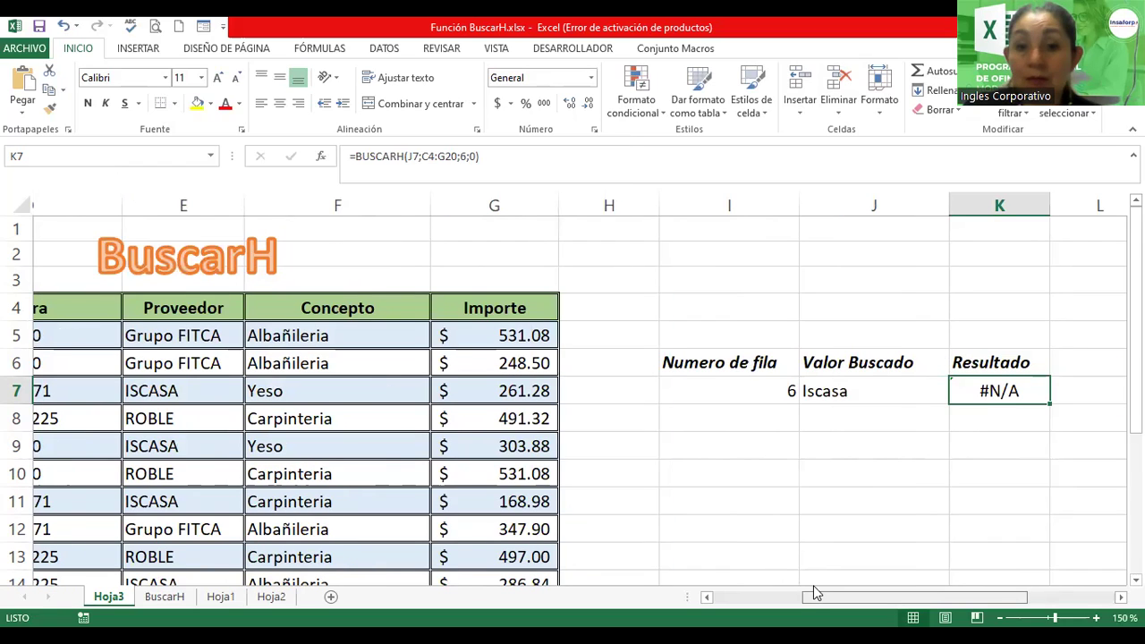
pyautogui.click(757, 395)
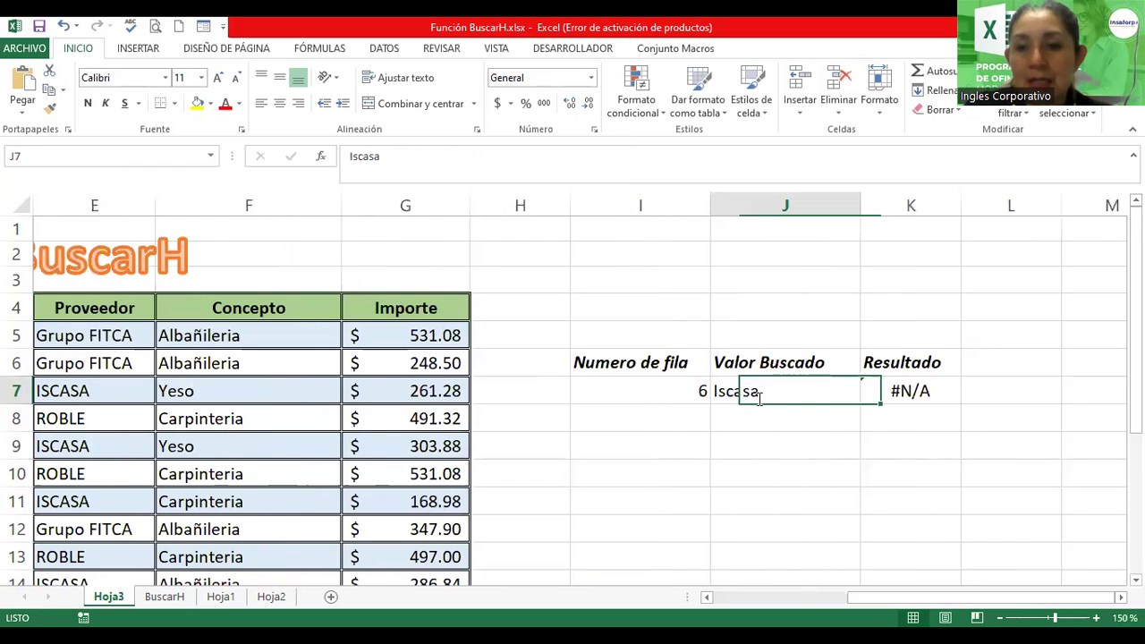
pyautogui.write('ISCA')
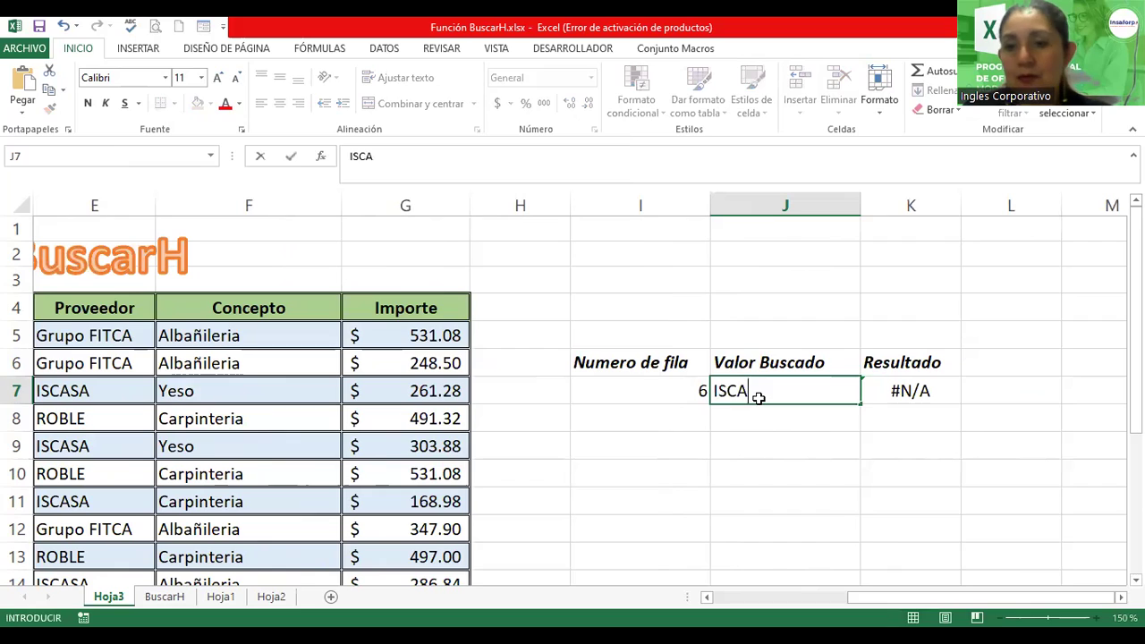
pyautogui.write('SA')
pyautogui.press('Return')
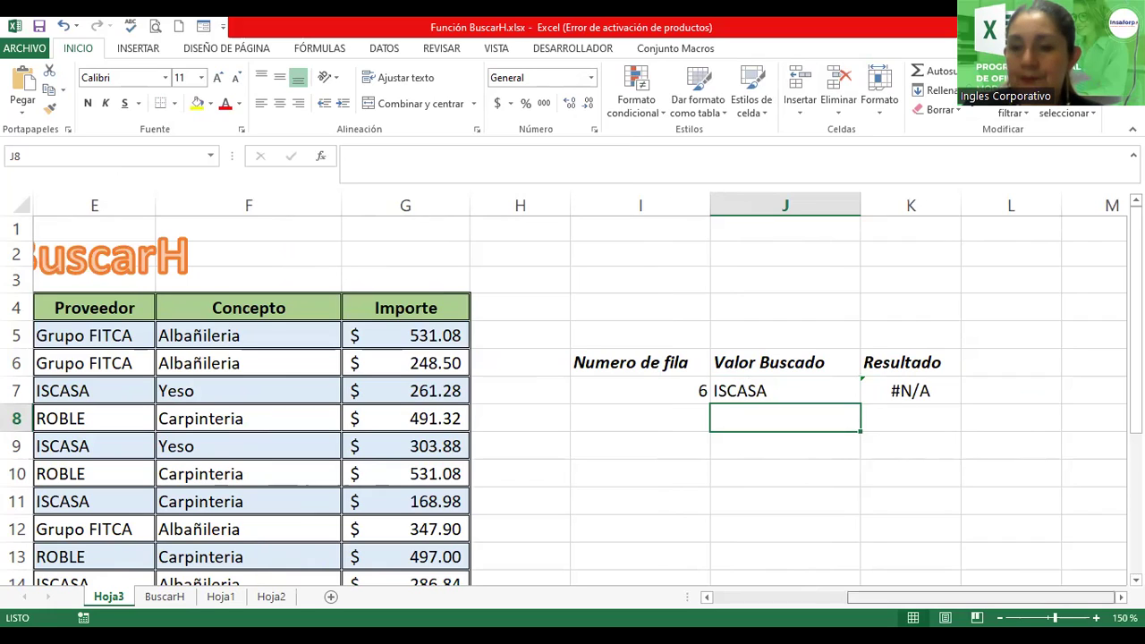
pyautogui.click(882, 381)
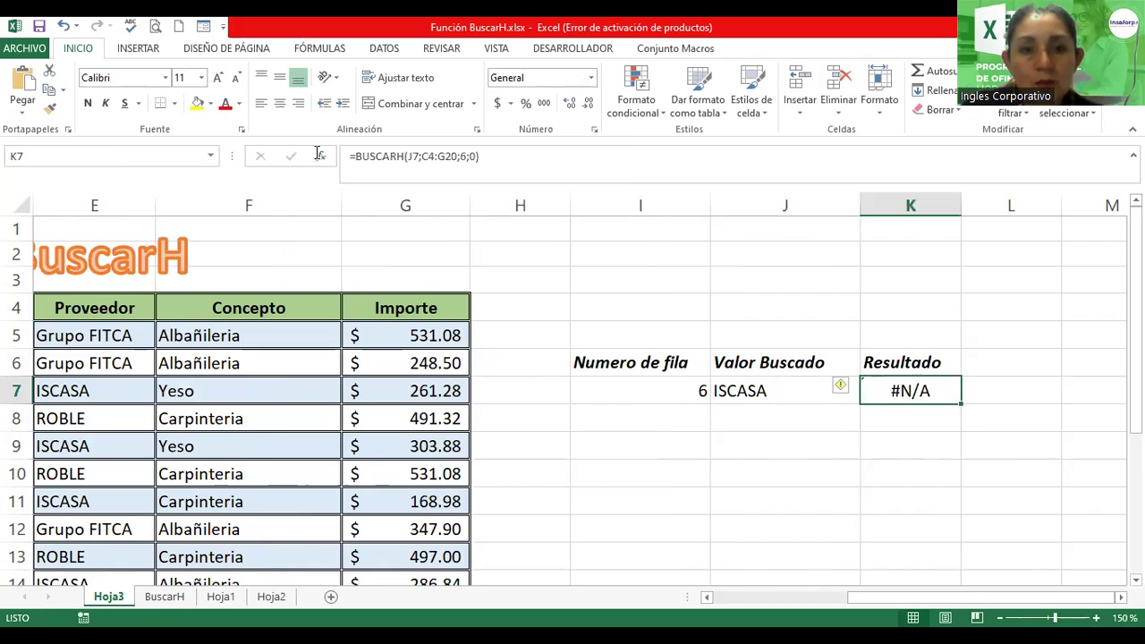
# Open the Function Arguments for K7's BUSCARH formula and review its fields.
pyautogui.click(319, 155)
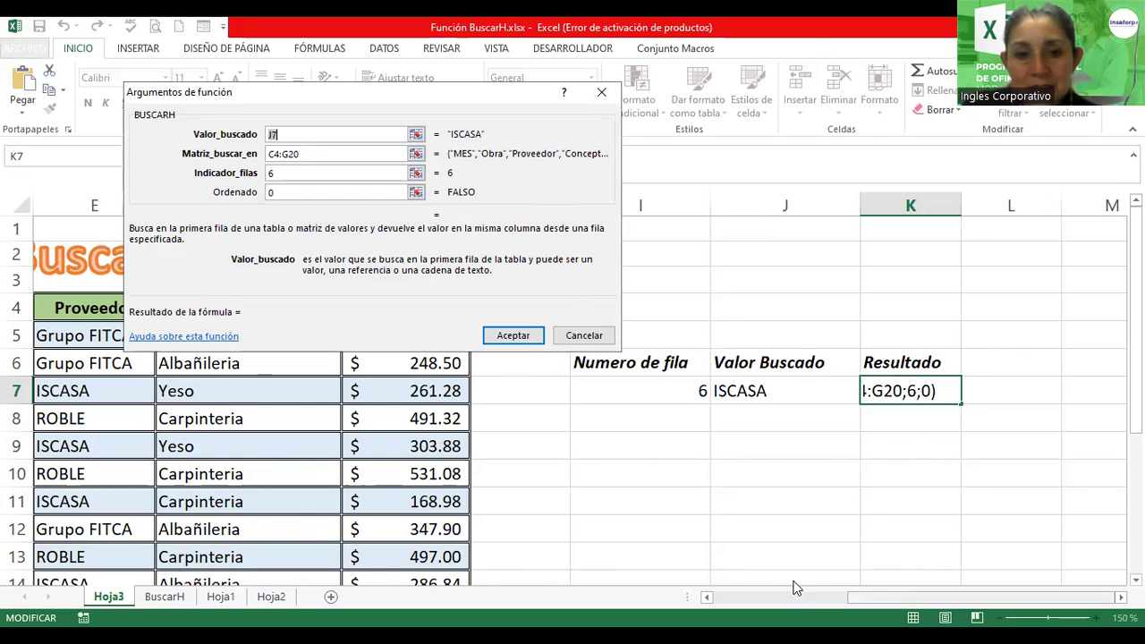
pyautogui.hscroll(-3, 791, 587)
pyautogui.hscroll(-1, 790, 587)
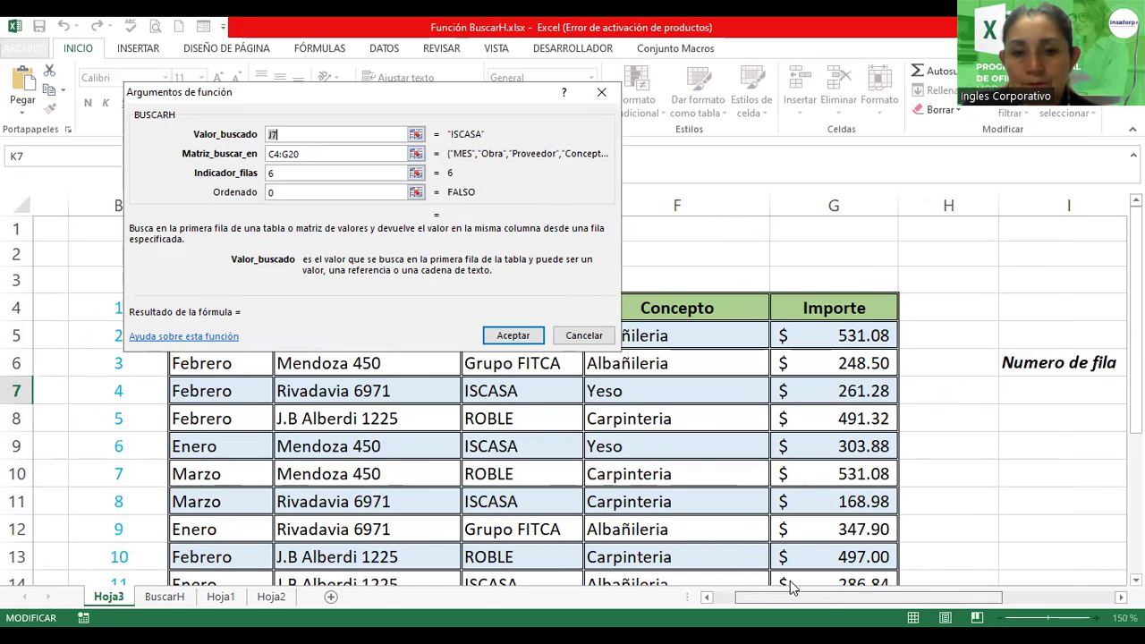
pyautogui.hscroll(1, 791, 586)
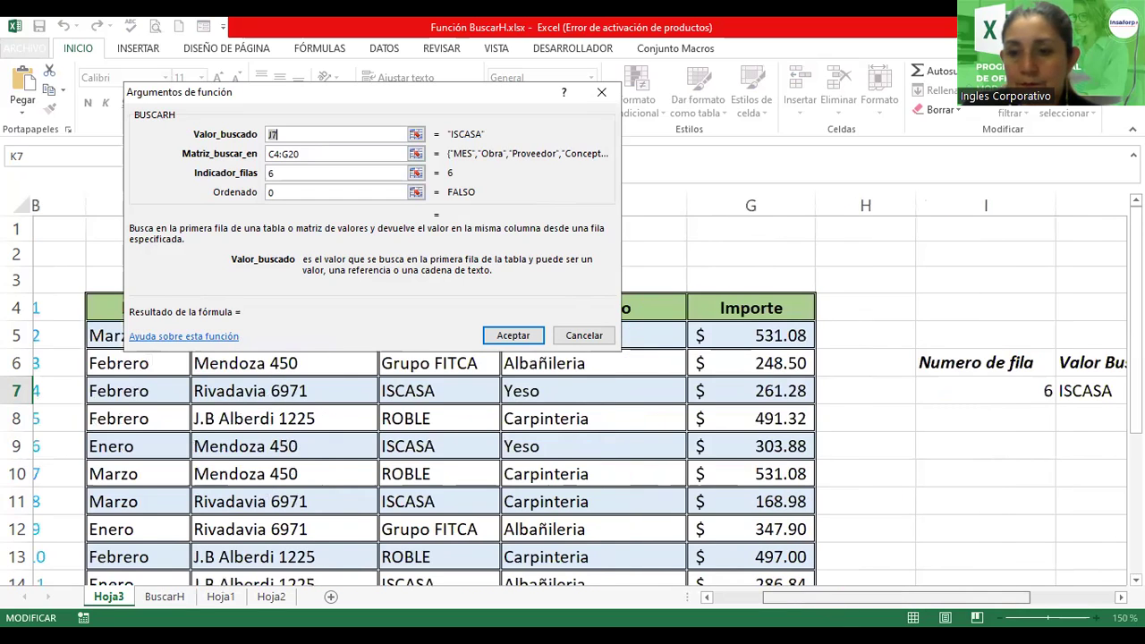
pyautogui.hscroll(1, 790, 587)
pyautogui.hscroll(1, 790, 586)
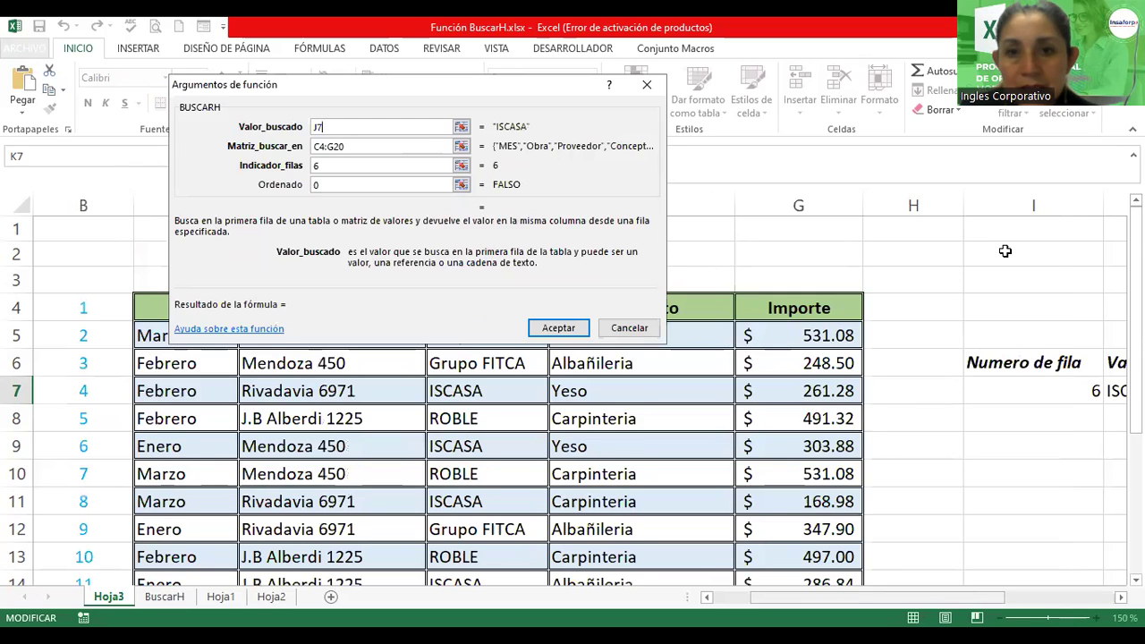
pyautogui.hscroll(2, 1005, 251)
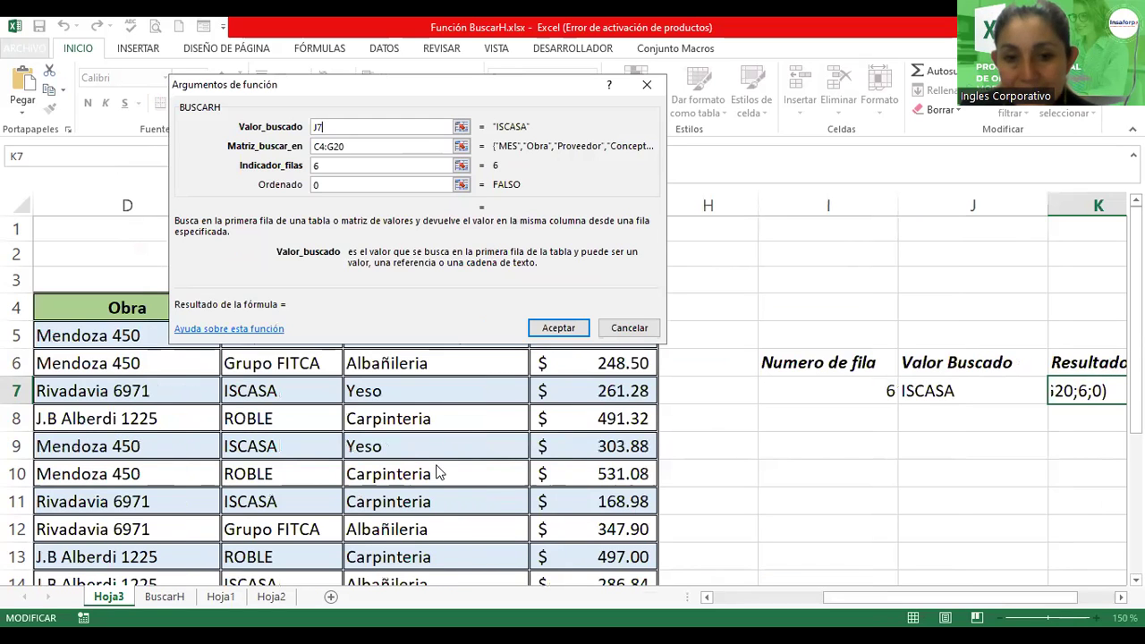
# Cancel the arguments without changes and return to cell J7.
pyautogui.write('+')
pyautogui.click(935, 393)
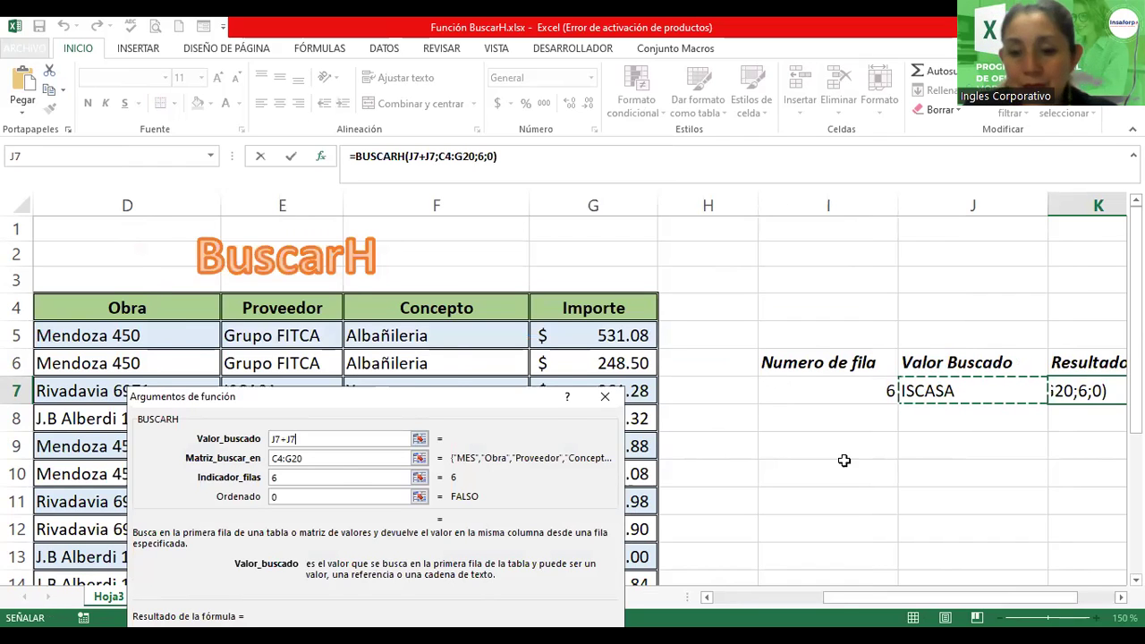
pyautogui.press('Escape')
pyautogui.press('Left')
# Replace J7's lookup value with Proveedor and move back to the K7 result.
pyautogui.write('pRO')
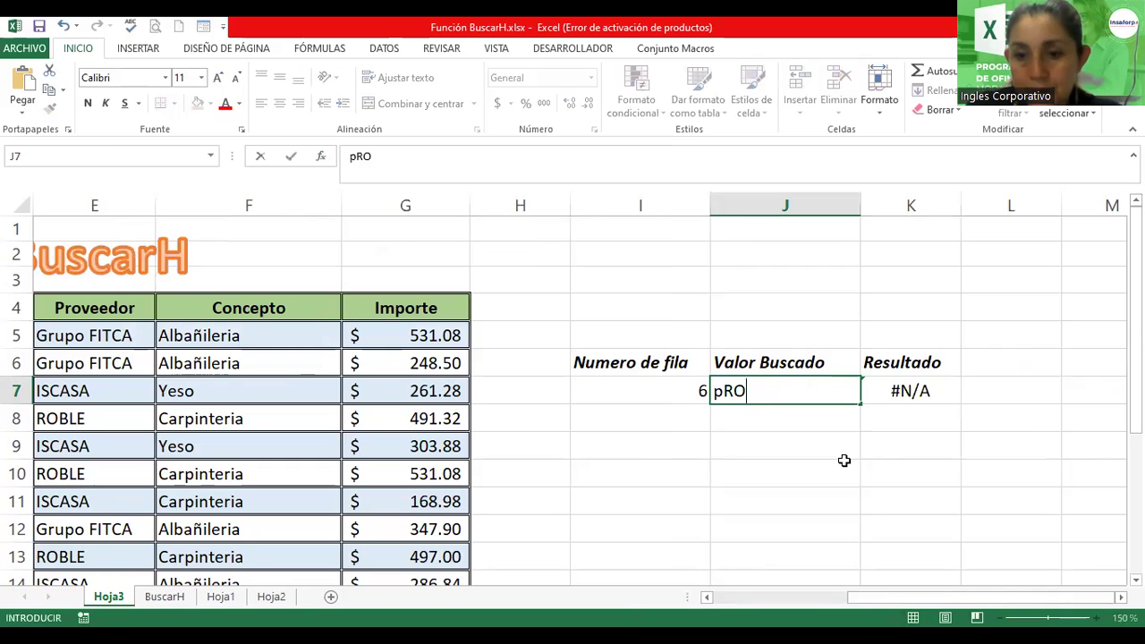
pyautogui.press('BackSpace')
pyautogui.press('BackSpace')
pyautogui.press('BackSpace')
pyautogui.write('Proveedor')
pyautogui.press('Return')
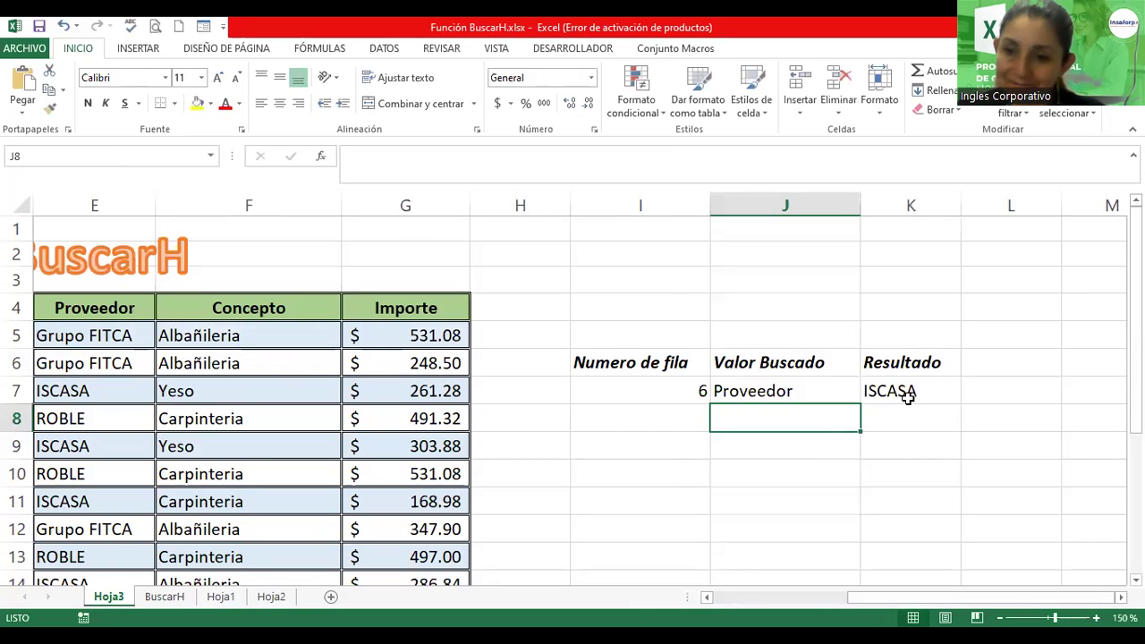
pyautogui.press('Up')
pyautogui.press('Right')
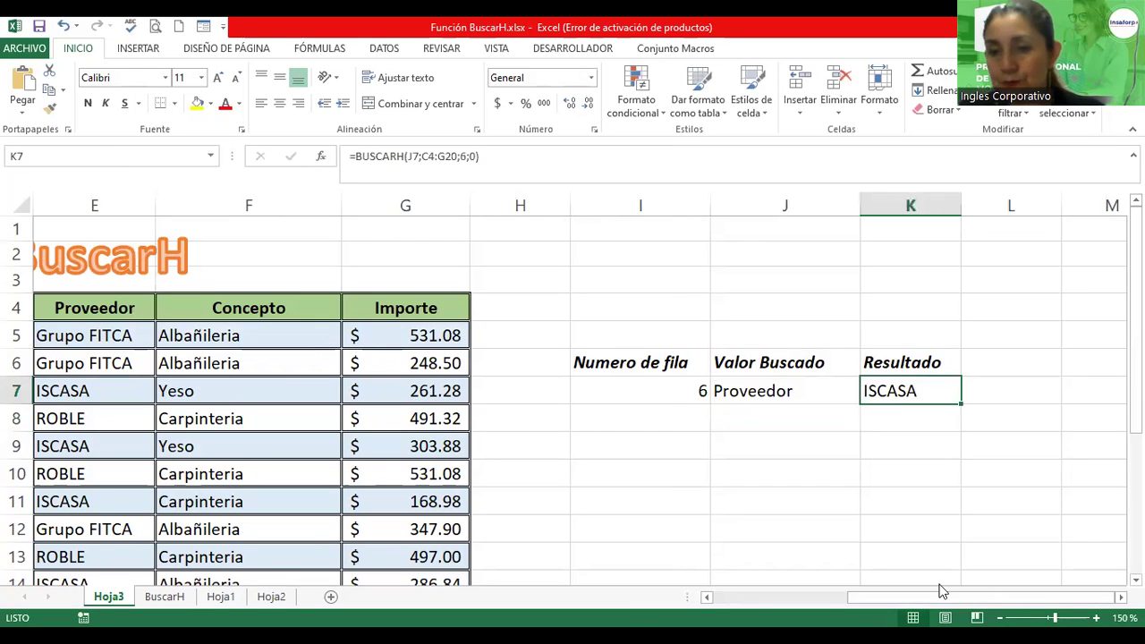
# Zoom the sheet to 130% and select the header row C4:G4.
pyautogui.hscroll(-3, 940, 587)
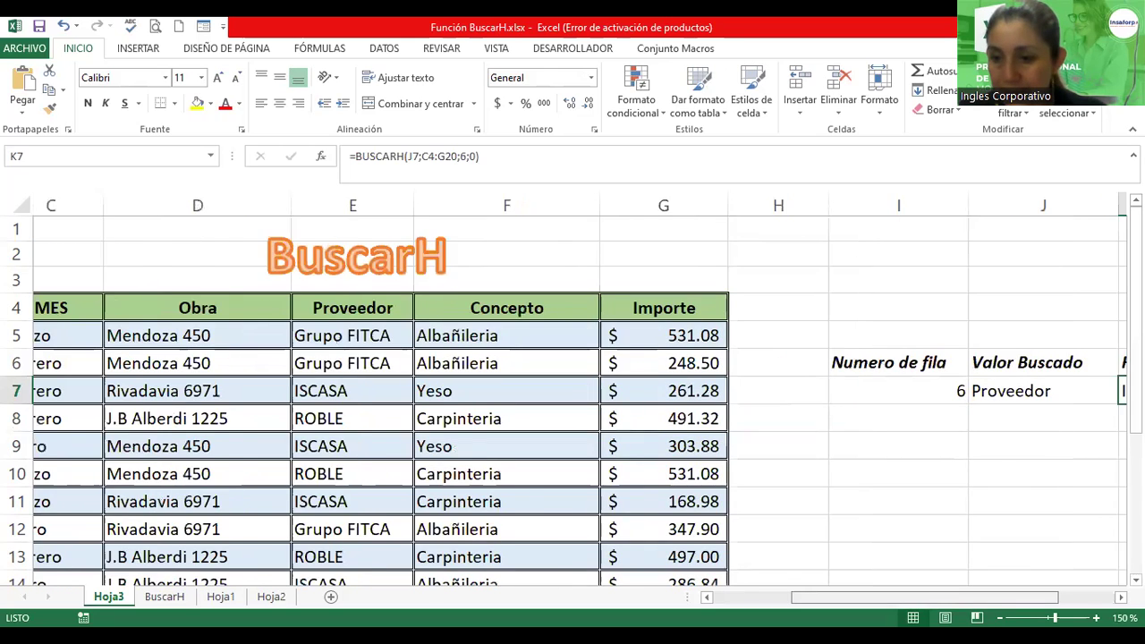
pyautogui.click(1000, 618)
pyautogui.click(999, 617)
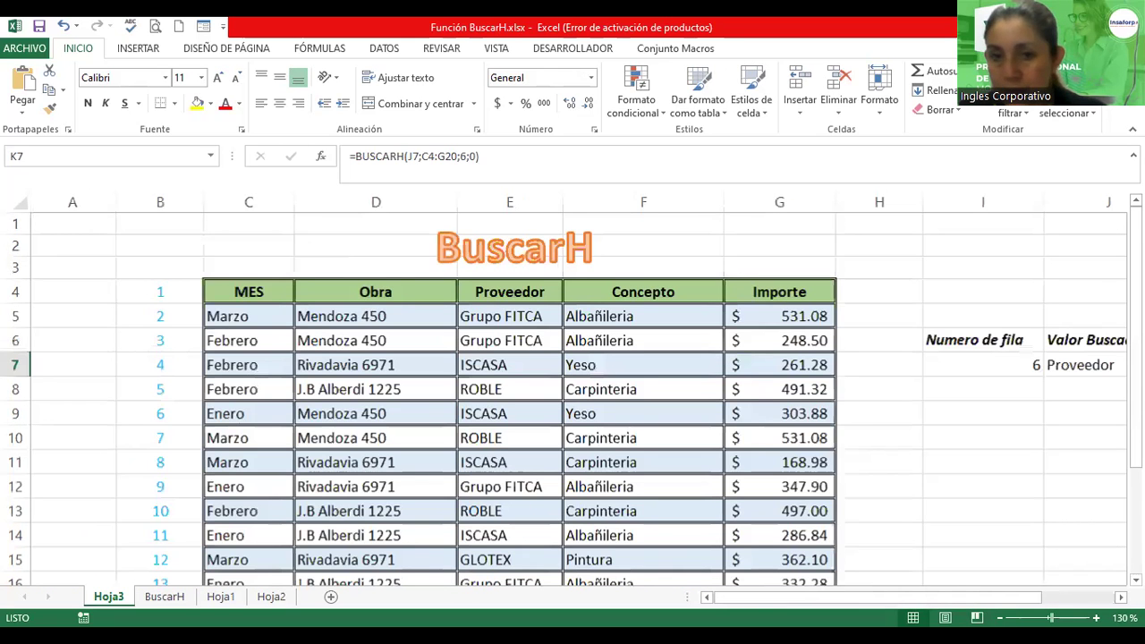
pyautogui.hscroll(2, 572, 391)
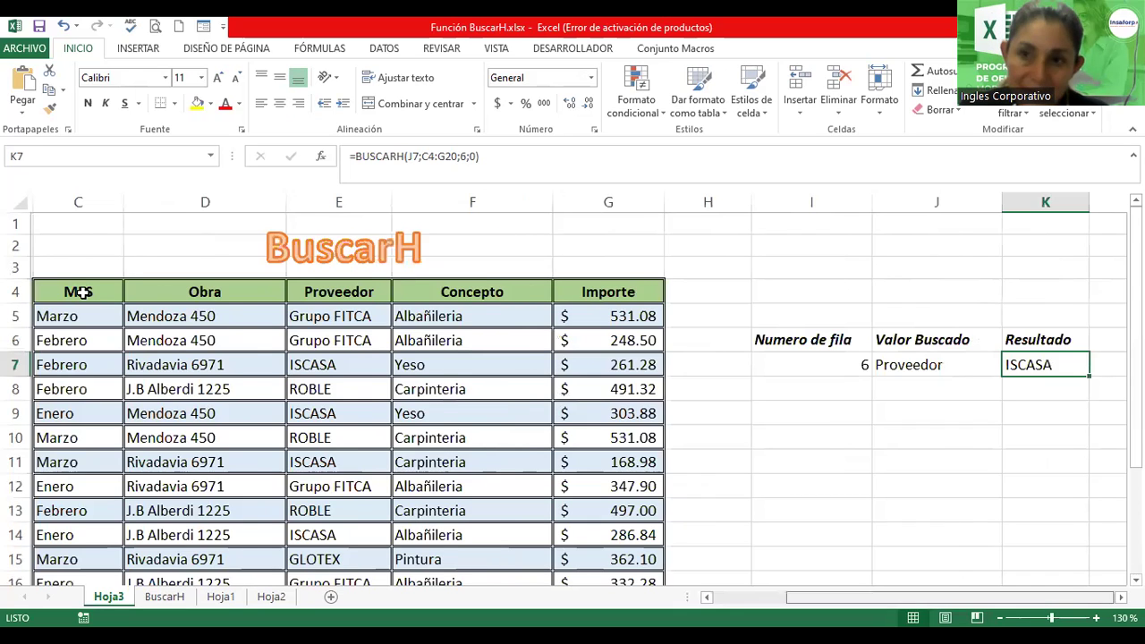
pyautogui.hscroll(-1, 81, 292)
pyautogui.click(85, 291)
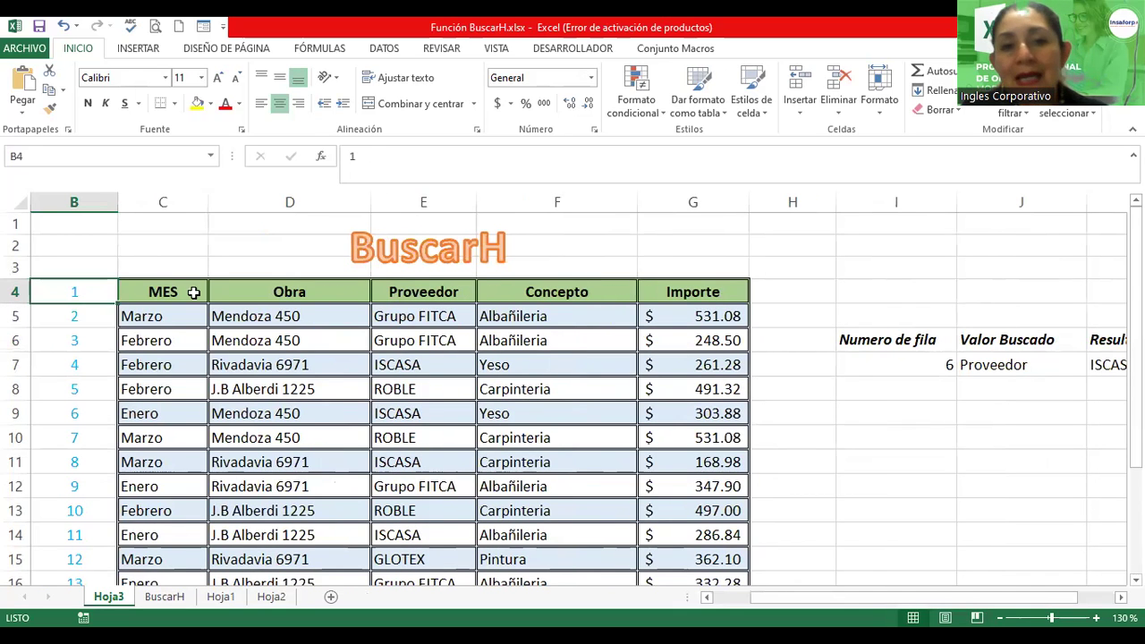
pyautogui.moveTo(193, 292); pyautogui.dragTo(393, 292)
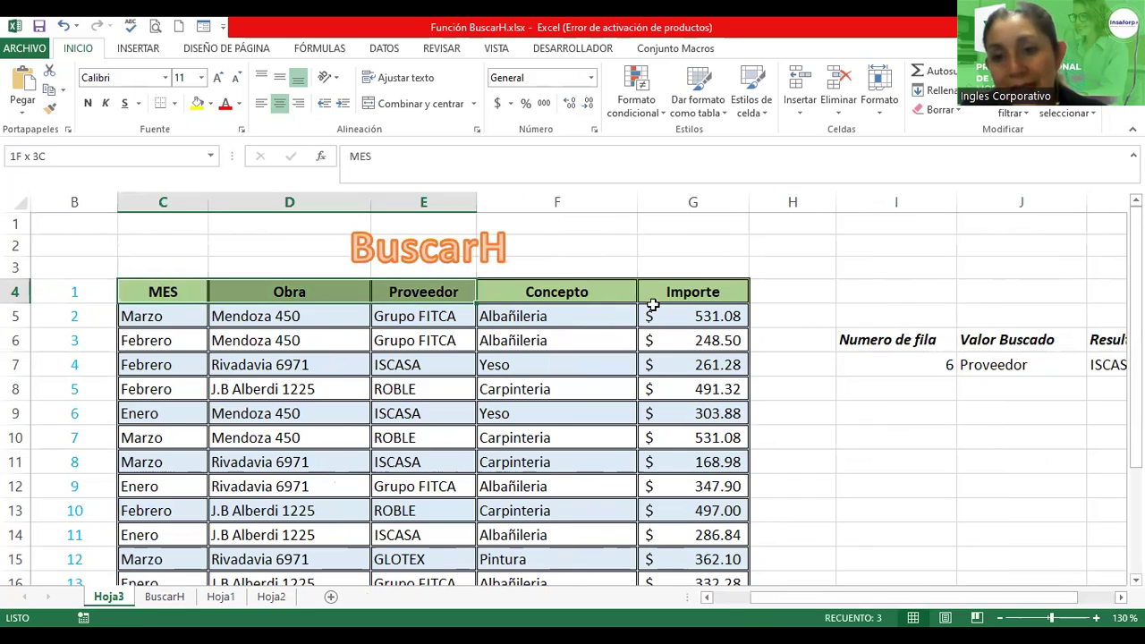
pyautogui.moveTo(653, 305); pyautogui.dragTo(677, 307)
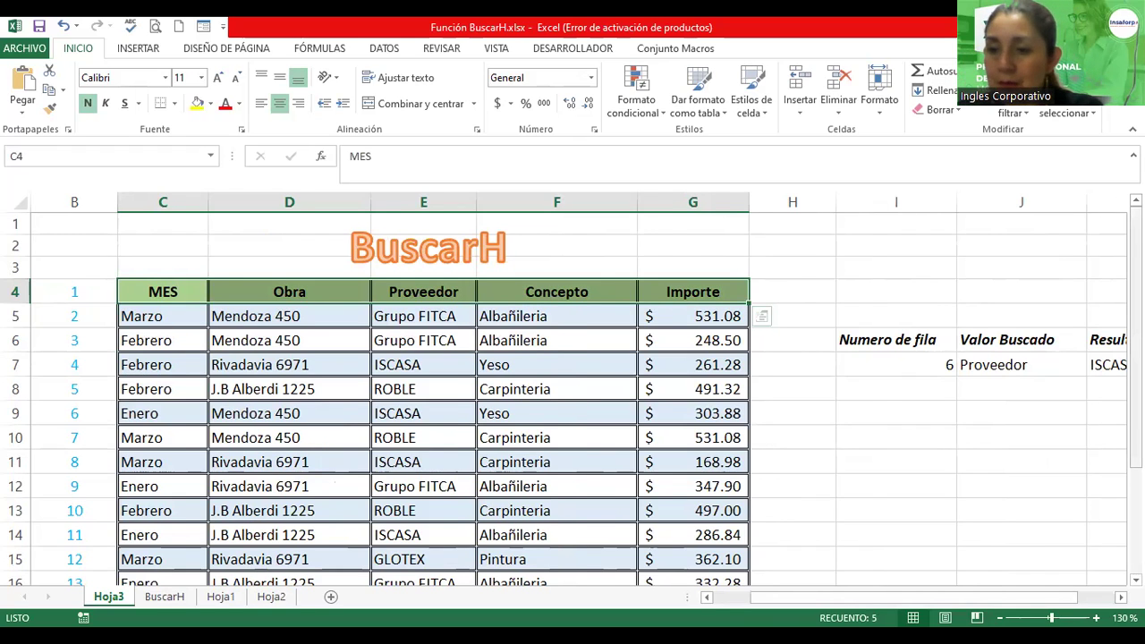
pyautogui.hscroll(1, 926, 374)
pyautogui.hscroll(1, 926, 374)
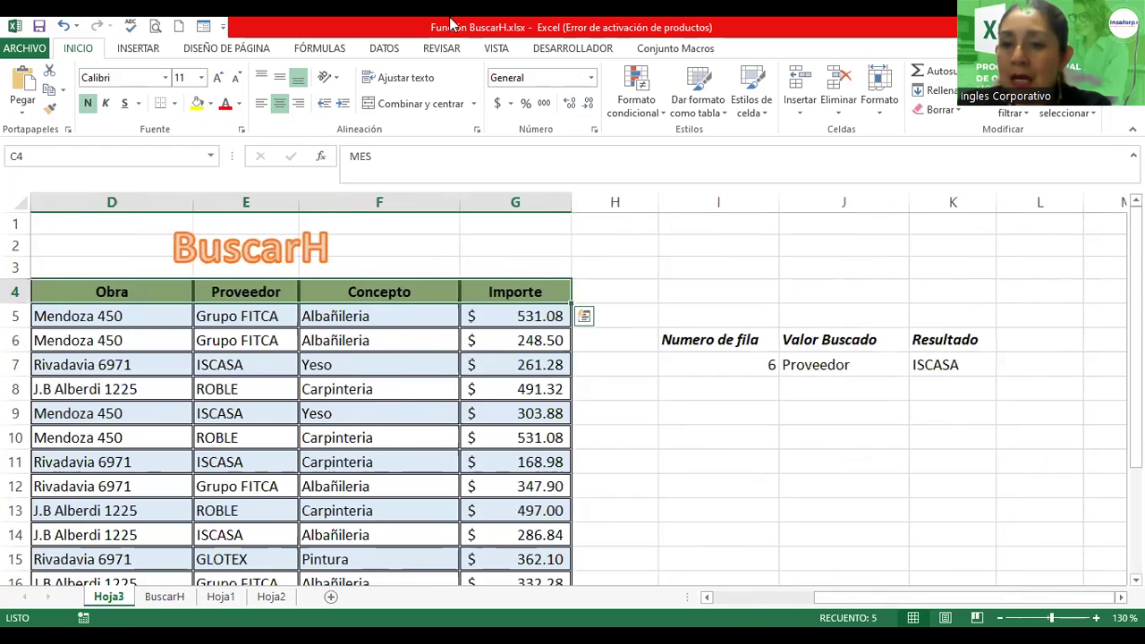
# Show K7's BUSCARH arguments J7, C4:G20, 6 and 0, evaluating to ISCASA.
pyautogui.click(936, 362)
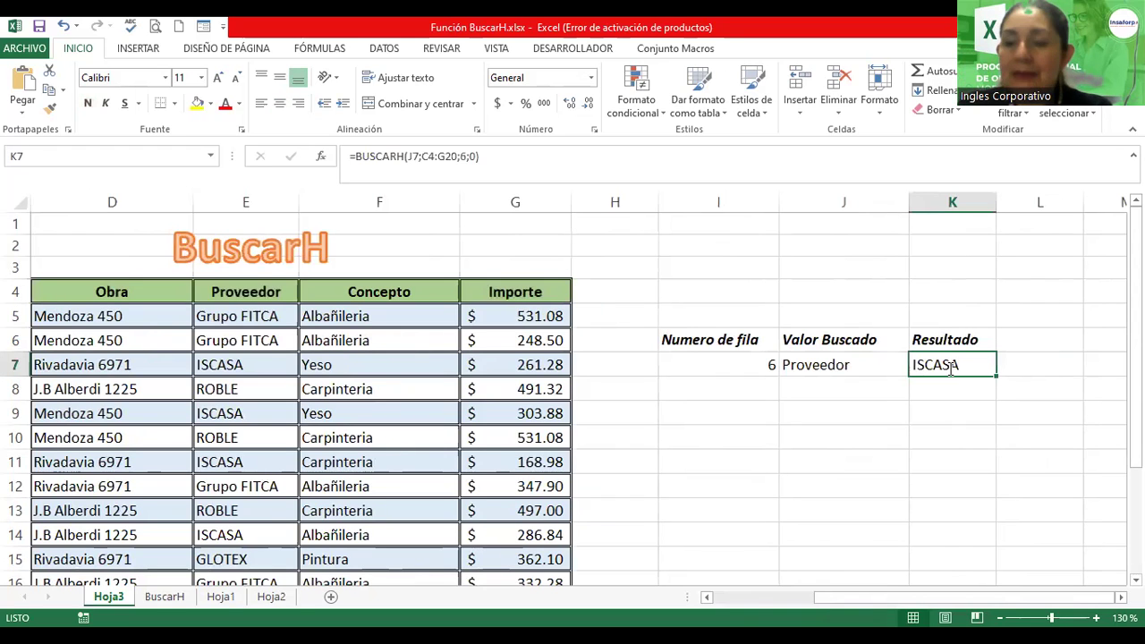
pyautogui.doubleClick(981, 372)
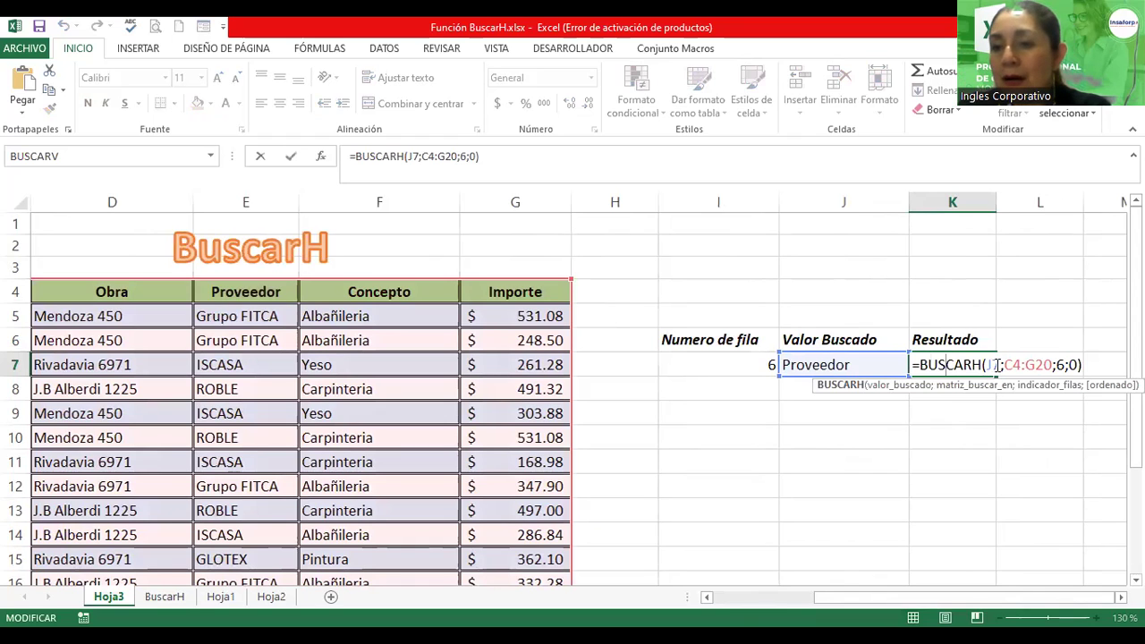
pyautogui.click(991, 366)
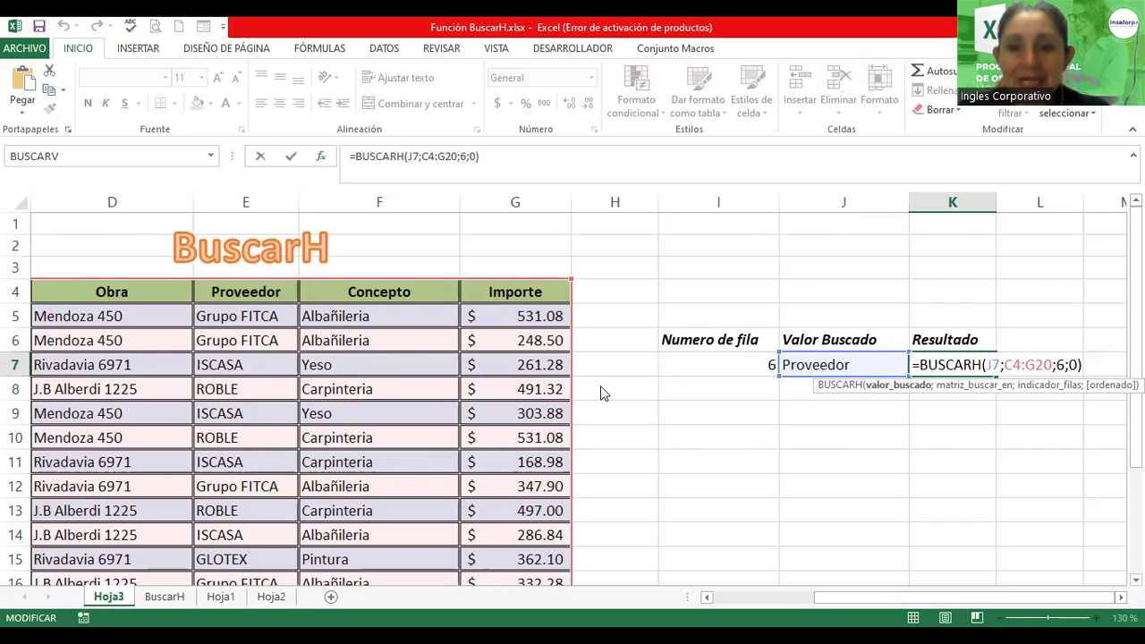
pyautogui.hotkey('shift', 'F3')
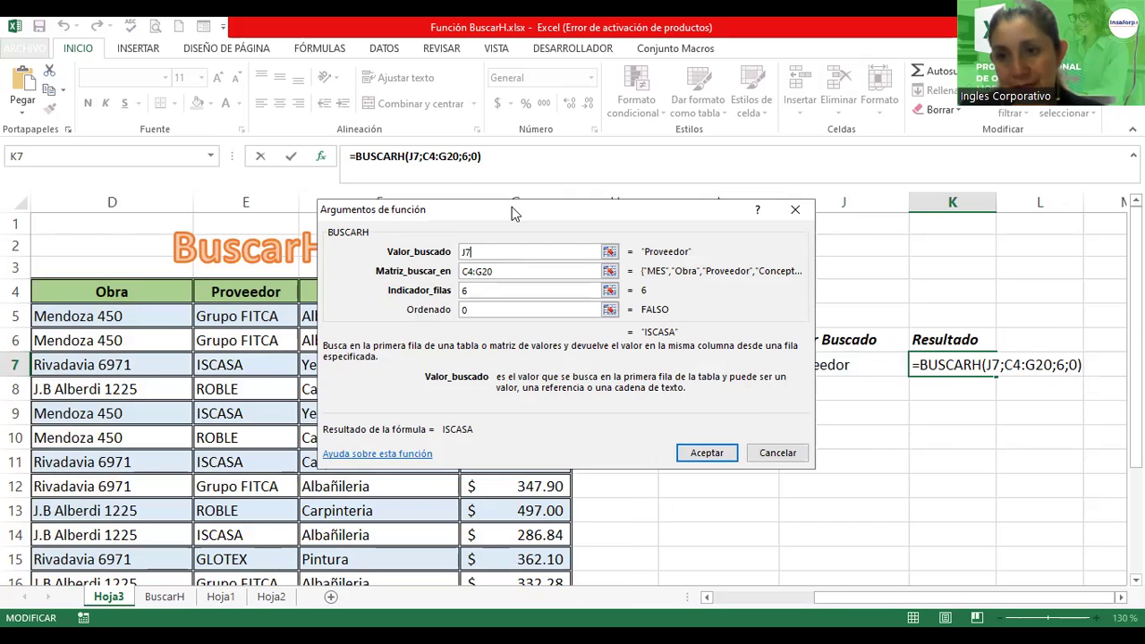
# Accept =BUSCARH(J7;C4:G20;6;0) with row index 6 so K7 returns ISCASA.
pyautogui.moveTo(512, 211); pyautogui.dragTo(468, 148)
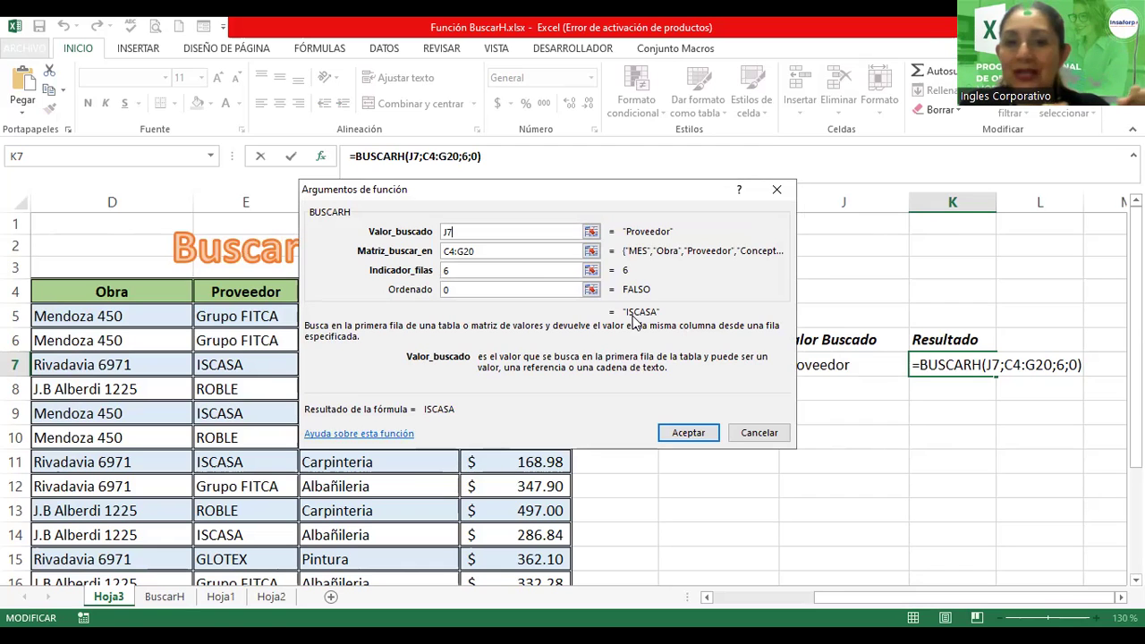
pyautogui.click(492, 252)
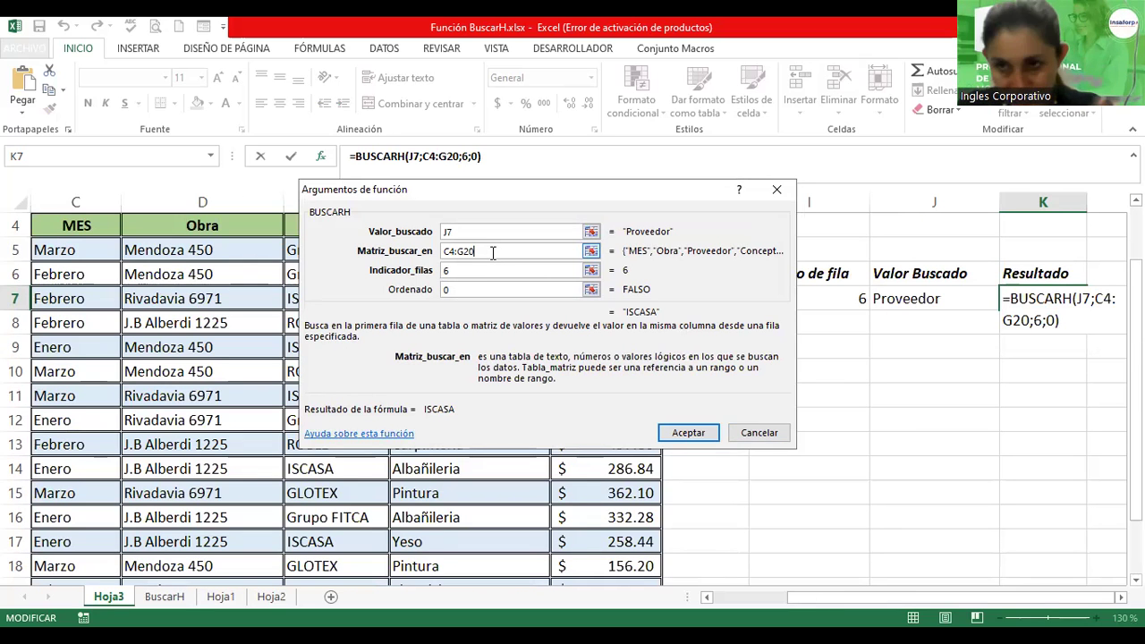
pyautogui.click(477, 273)
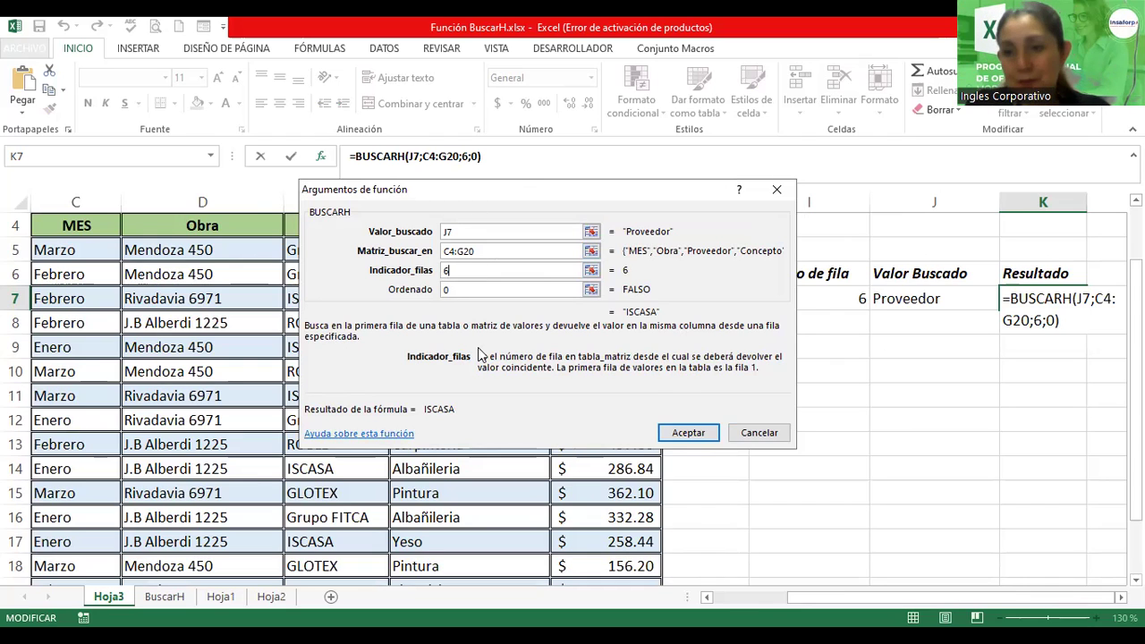
pyautogui.moveTo(524, 192); pyautogui.dragTo(478, 348)
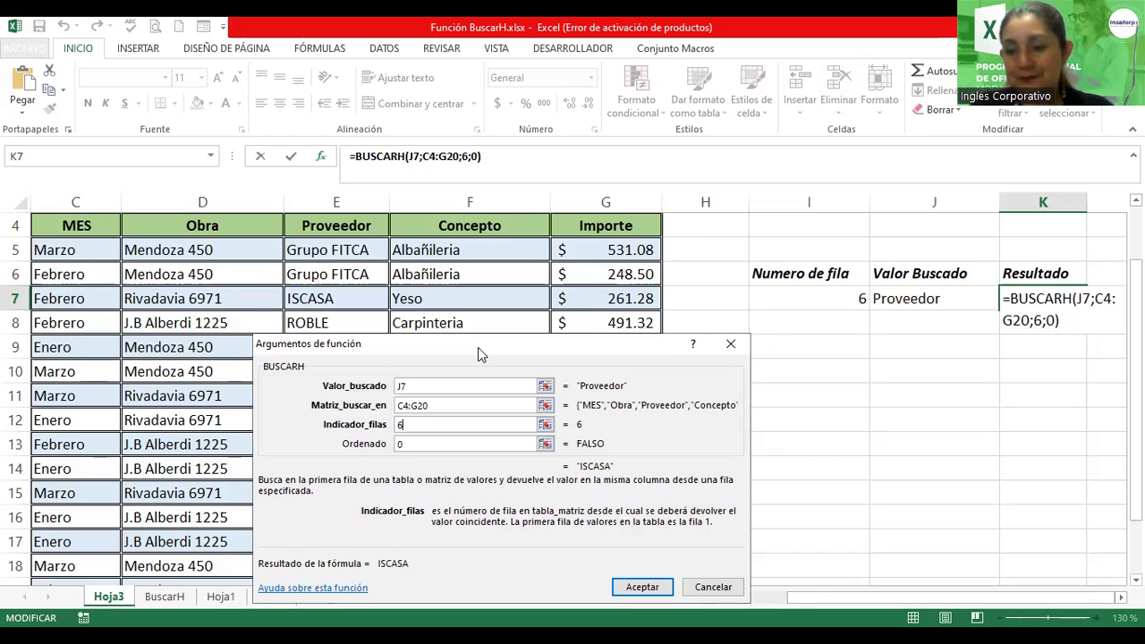
pyautogui.press('Return')
# Enter Obra in J7 and check the matching Mendoza 450 entry in row 9.
pyautogui.click(907, 299)
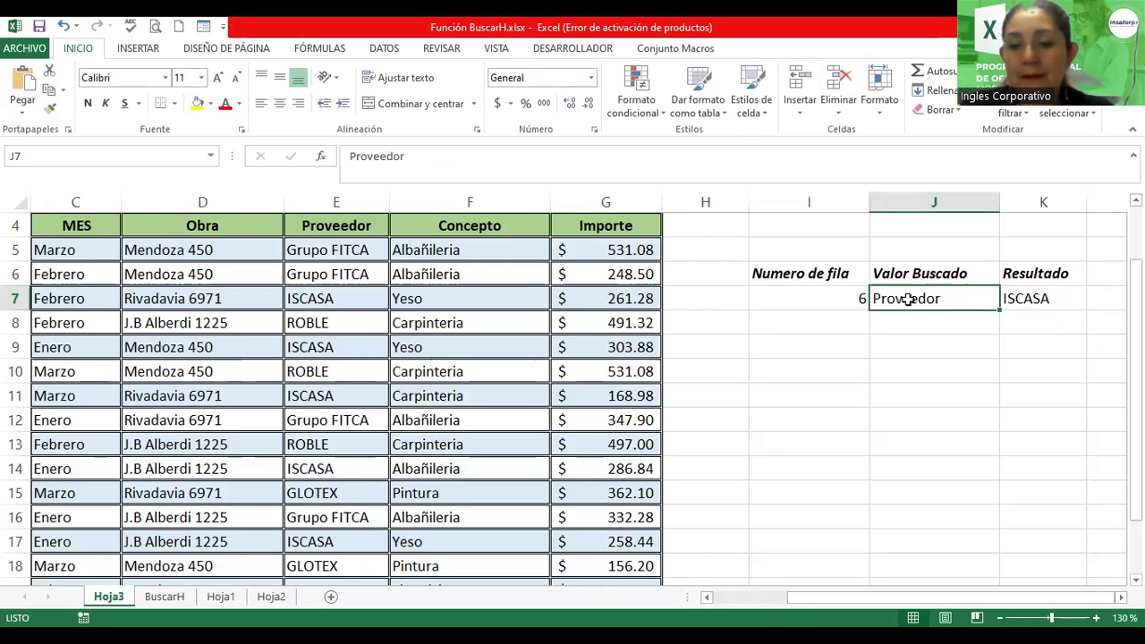
pyautogui.write('Ob')
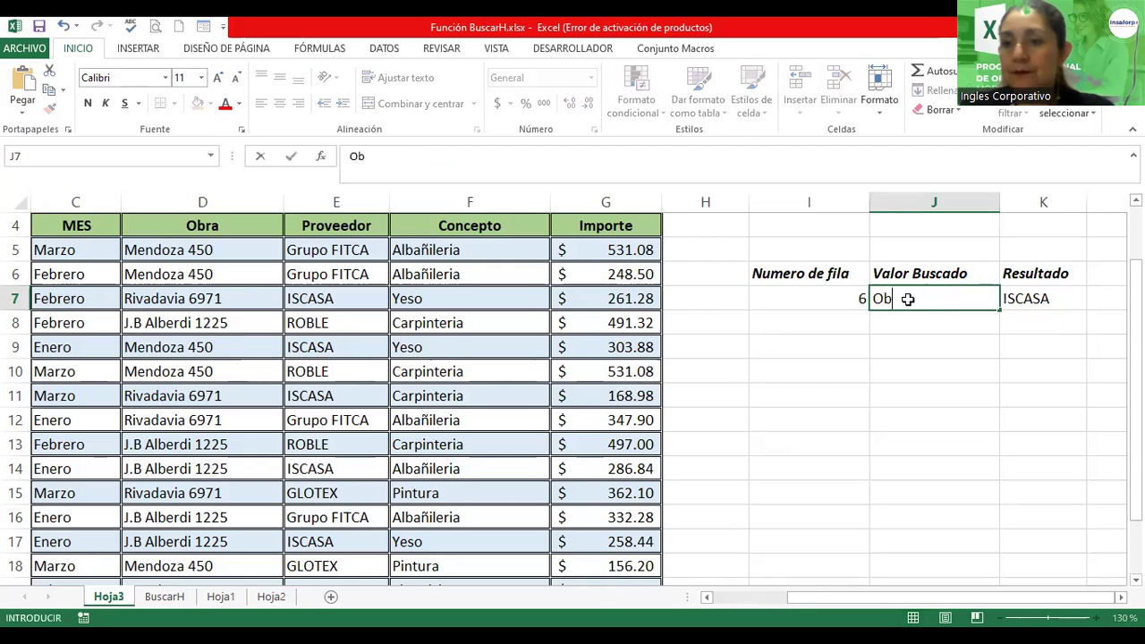
pyautogui.write('ra')
pyautogui.press('Return')
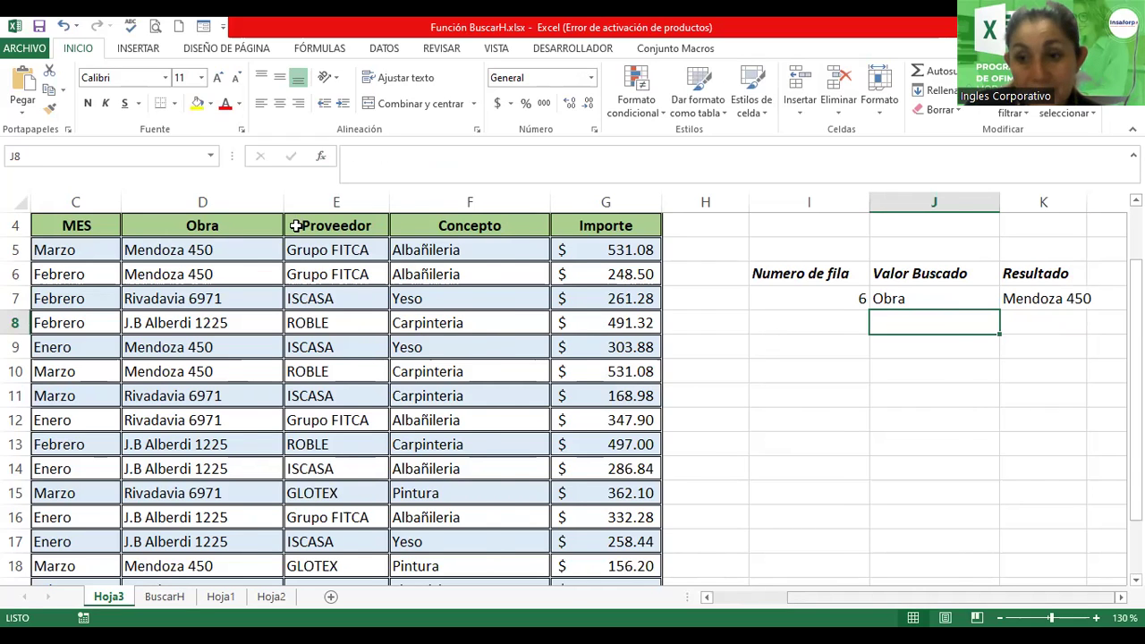
pyautogui.hscroll(-1, 296, 225)
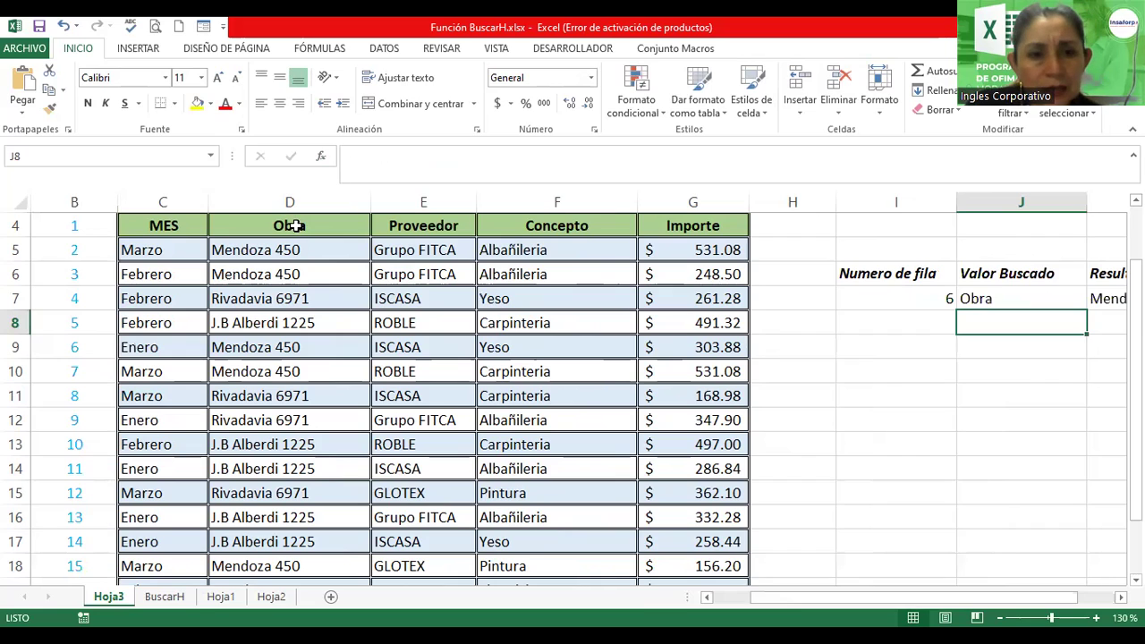
pyautogui.click(81, 349)
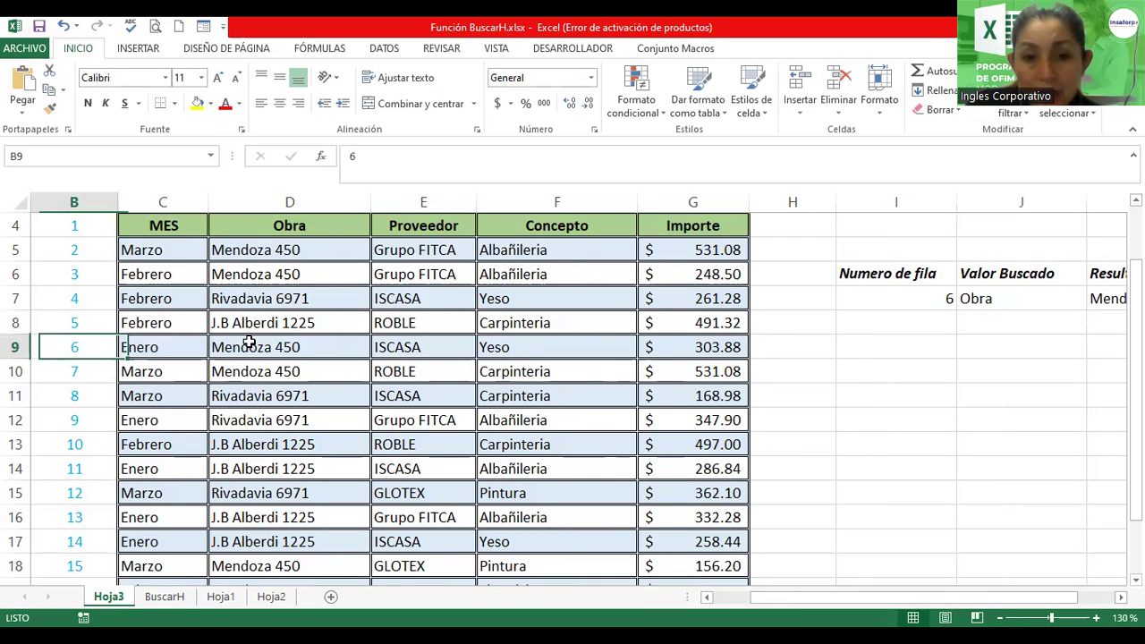
pyautogui.click(294, 349)
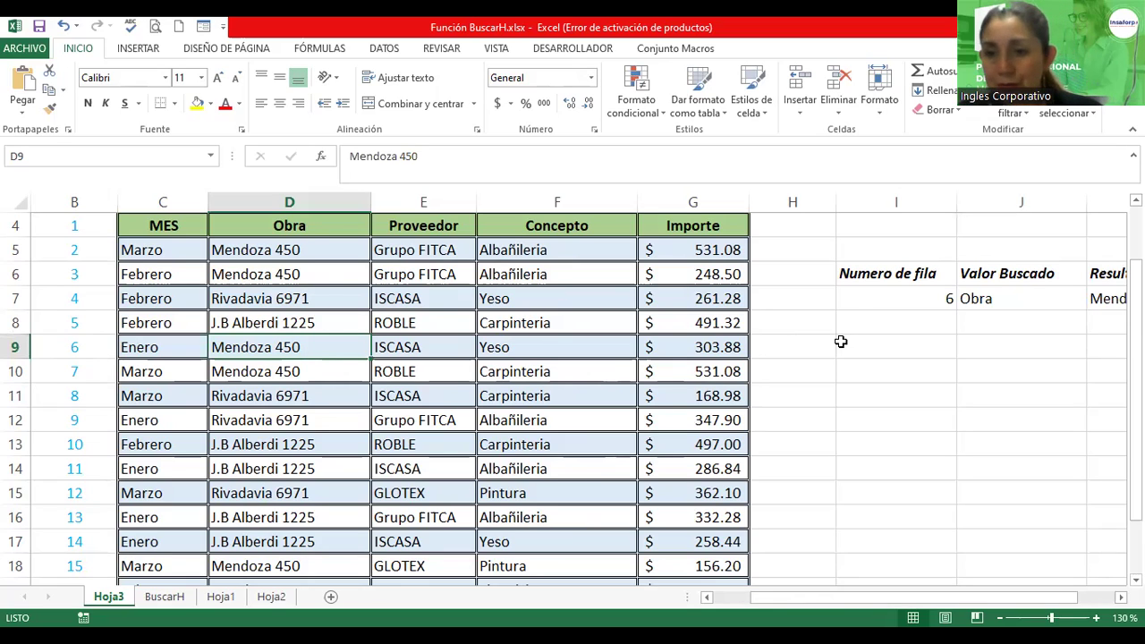
# Enter row number 12 in I8 for the second lookup.
pyautogui.click(884, 324)
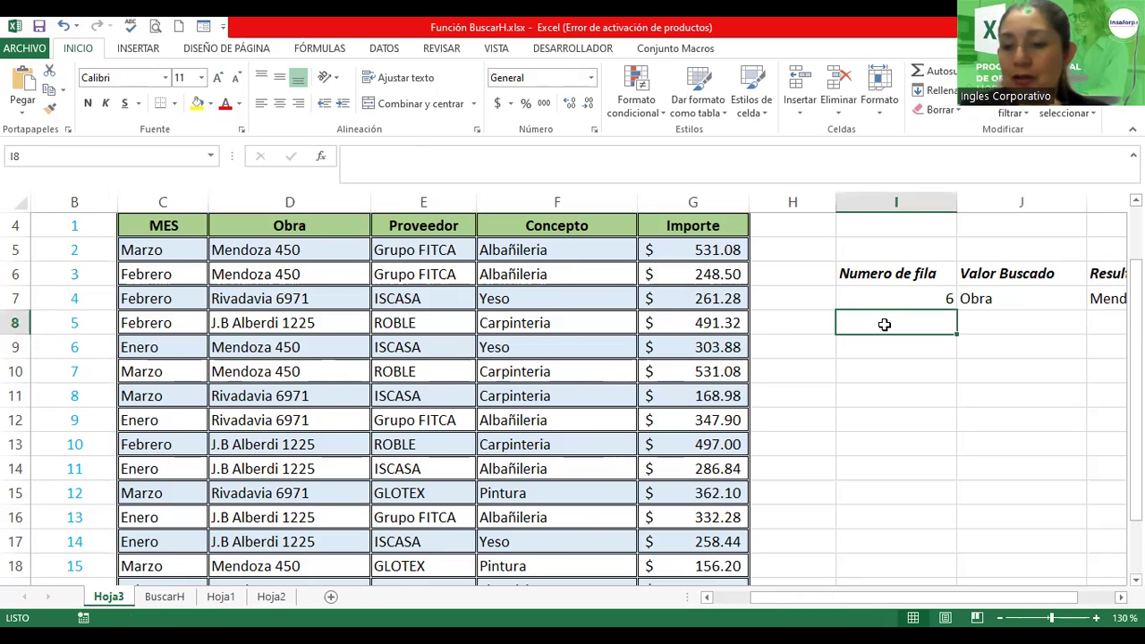
pyautogui.press('End')
pyautogui.press('Down')
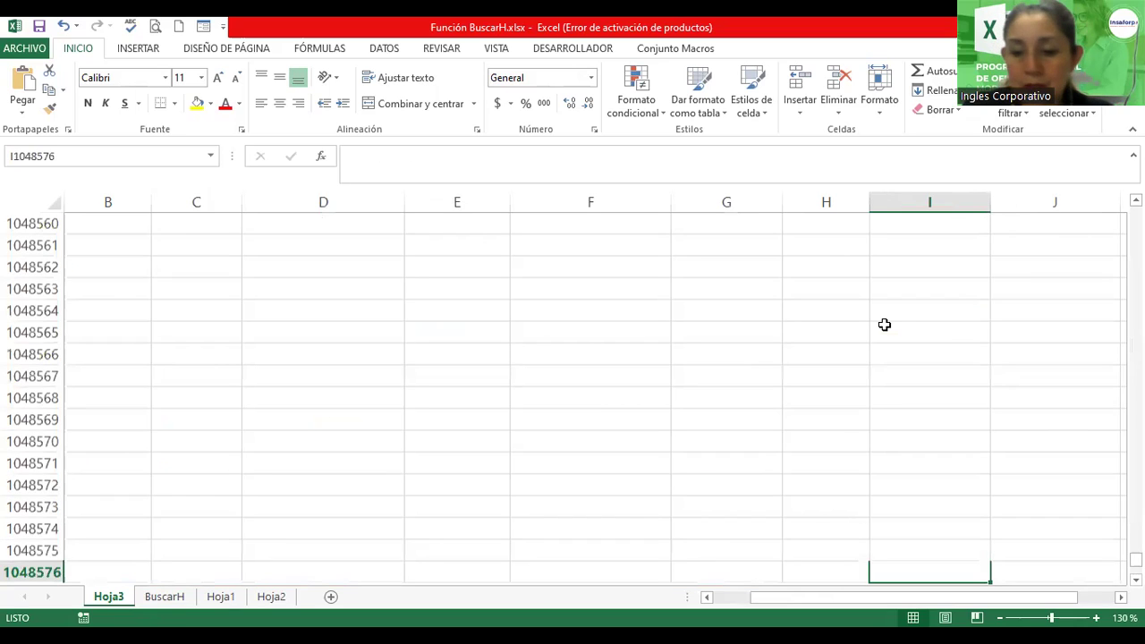
pyautogui.hotkey('ctrl', 'Left')
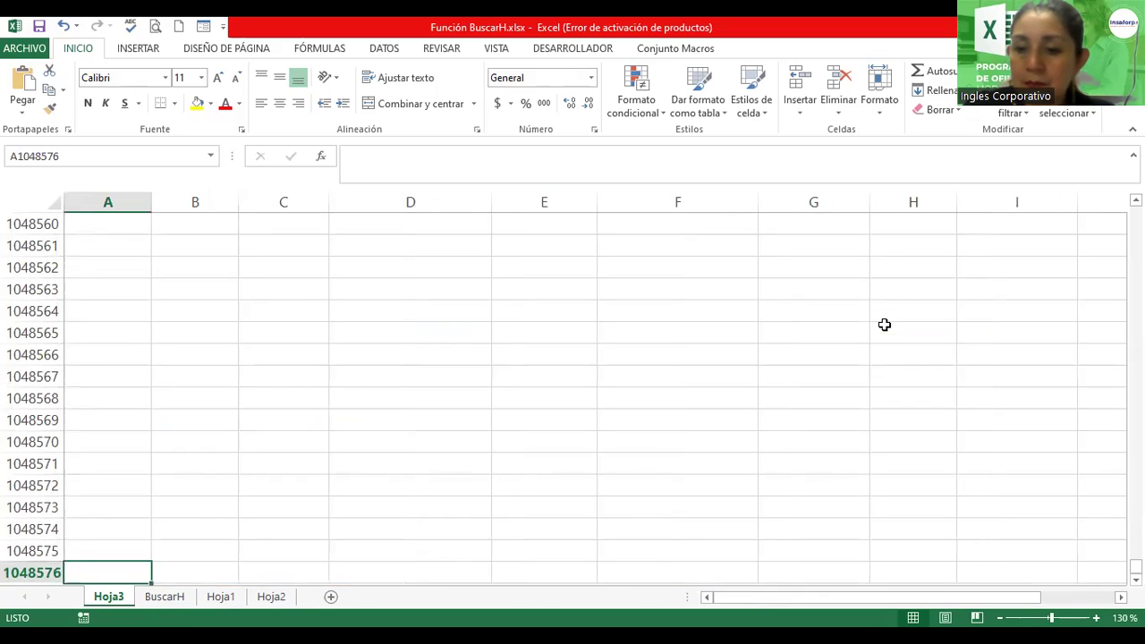
pyautogui.hotkey('ctrl', 'Up')
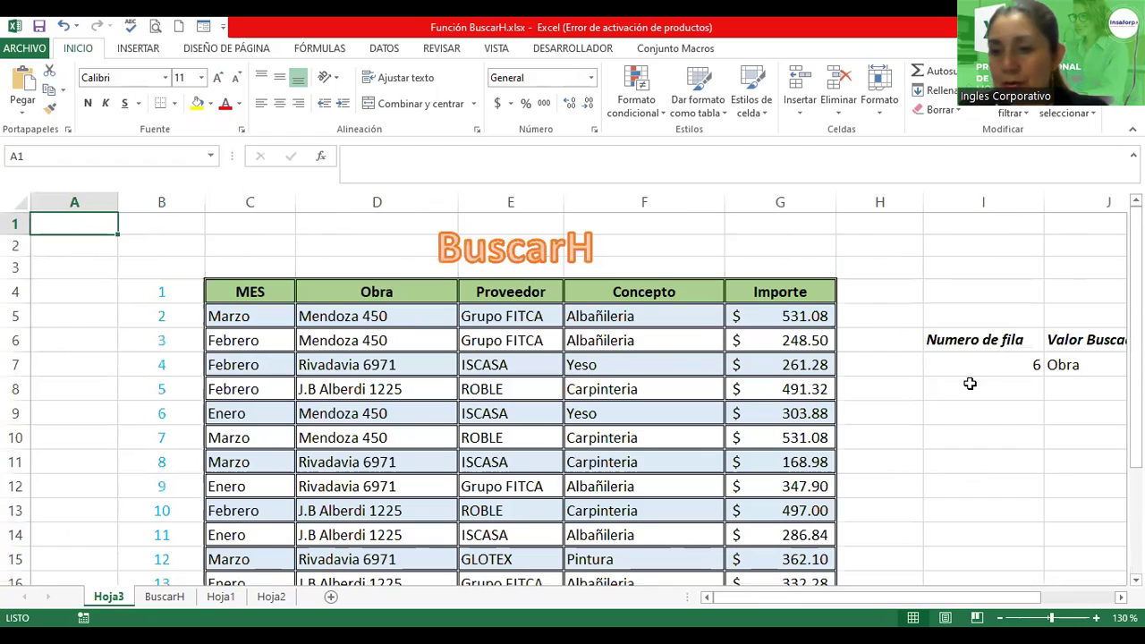
pyautogui.press('F5')
pyautogui.press('Return')
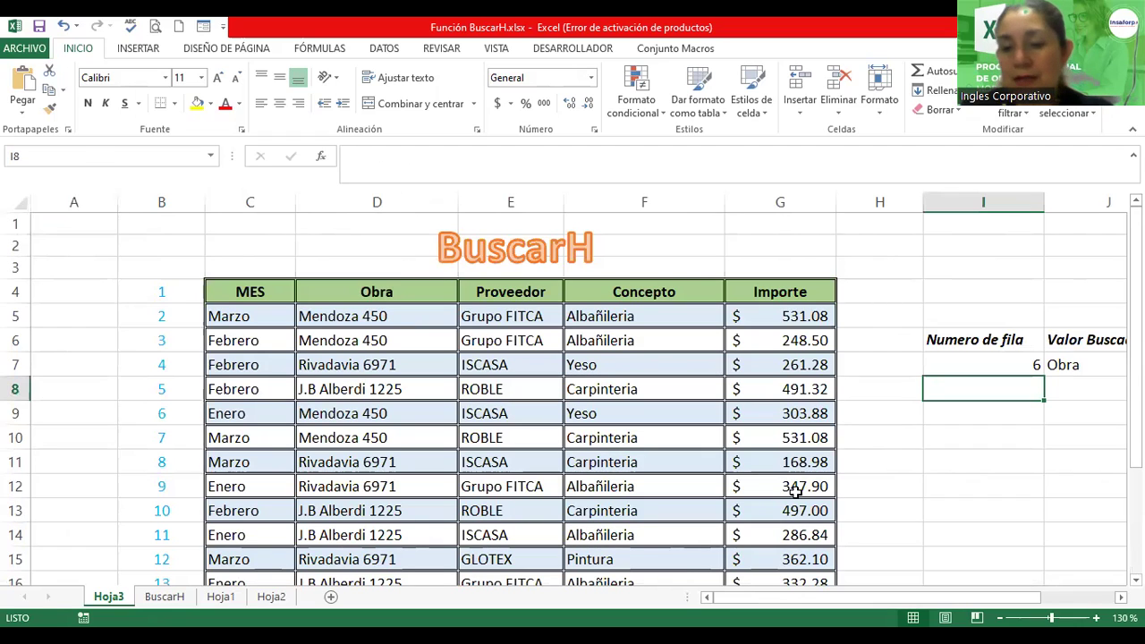
pyautogui.write('12')
pyautogui.press('Return')
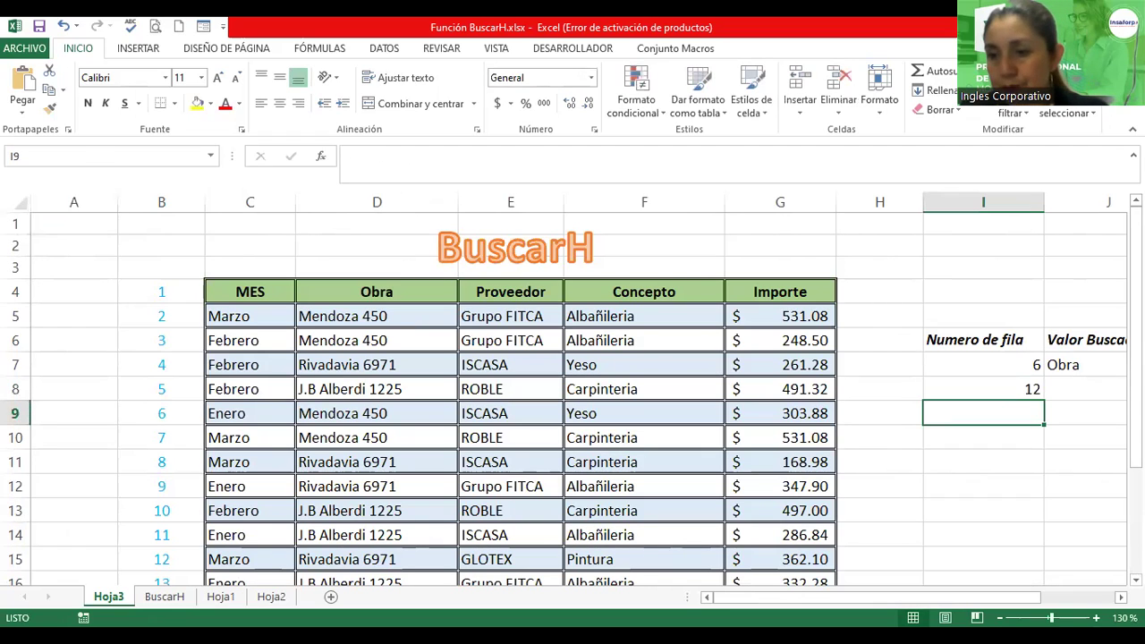
# Enter Concepto as the second lookup value in J8.
pyautogui.hscroll(1, 1074, 595)
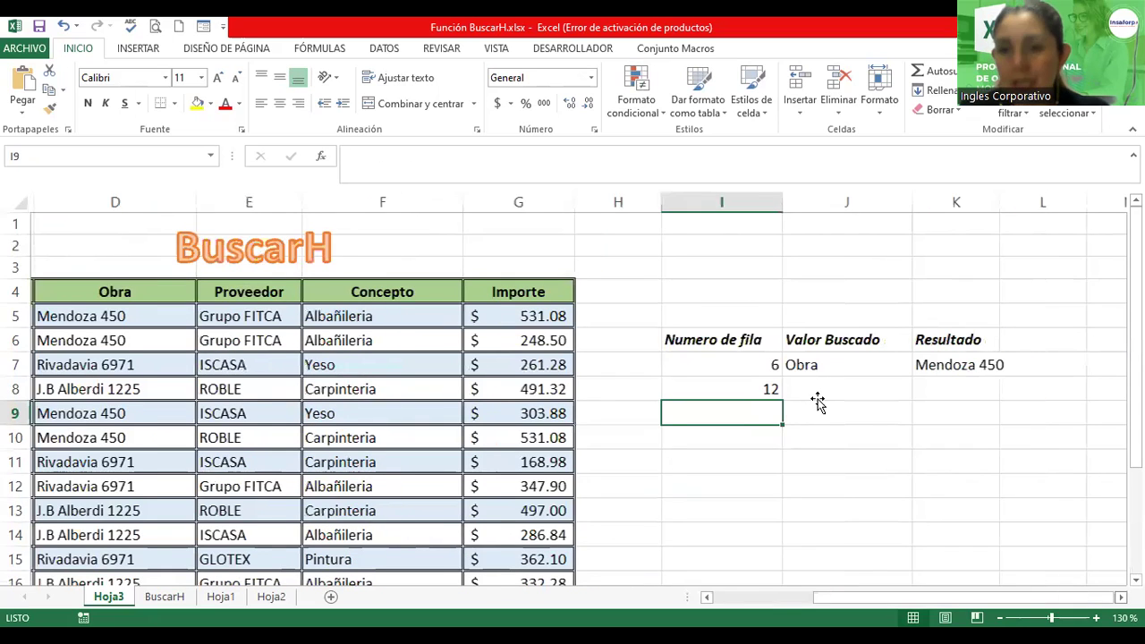
pyautogui.click(819, 394)
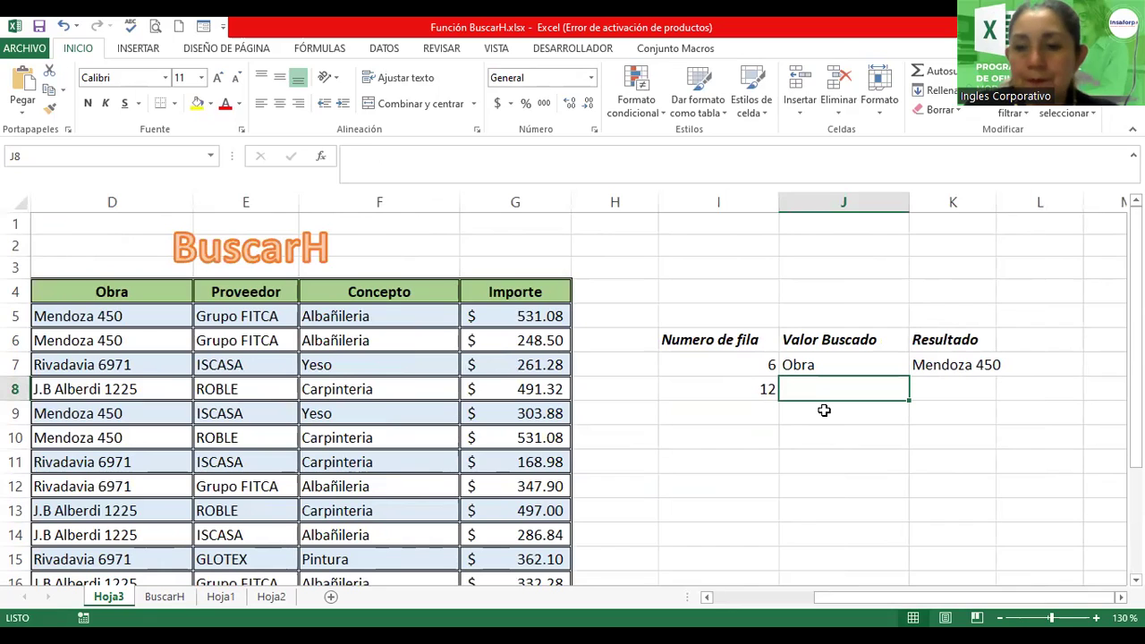
pyautogui.write('Concepto')
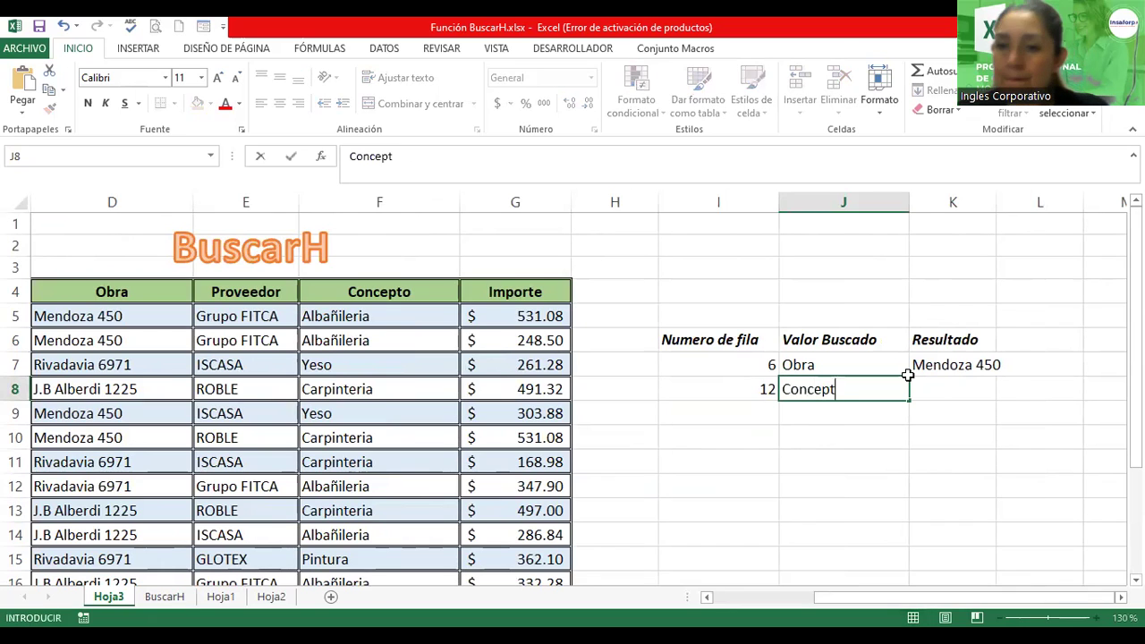
pyautogui.press('Return')
# Start =buscarh(J8; in K8, triggering the too-few-arguments warning.
pyautogui.click(940, 392)
pyautogui.write('=')
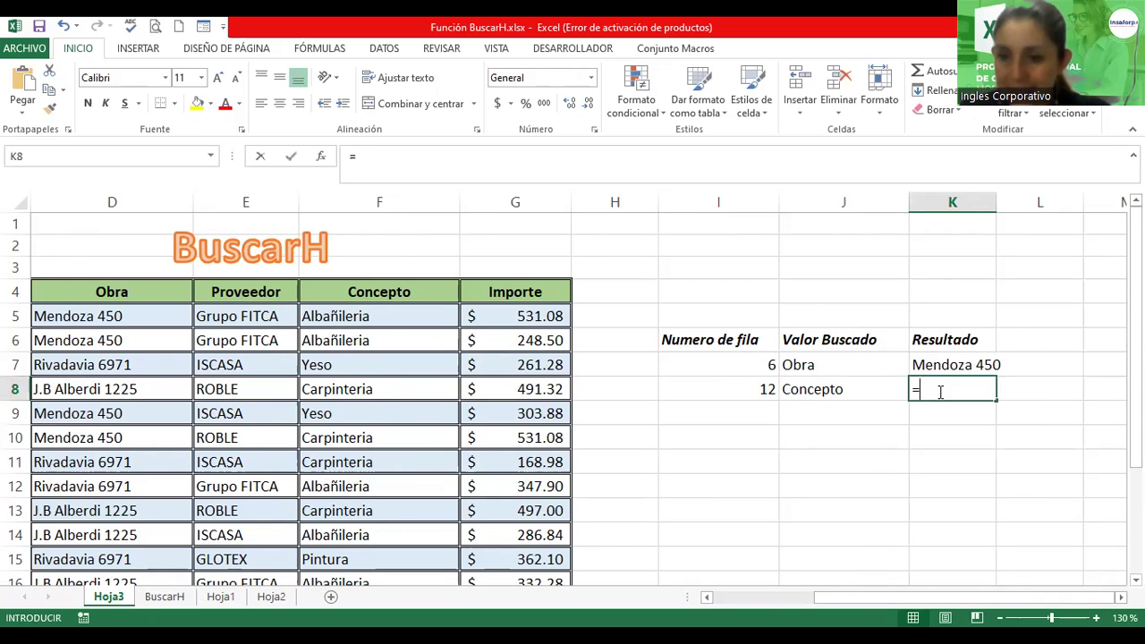
pyautogui.write('buscarh(')
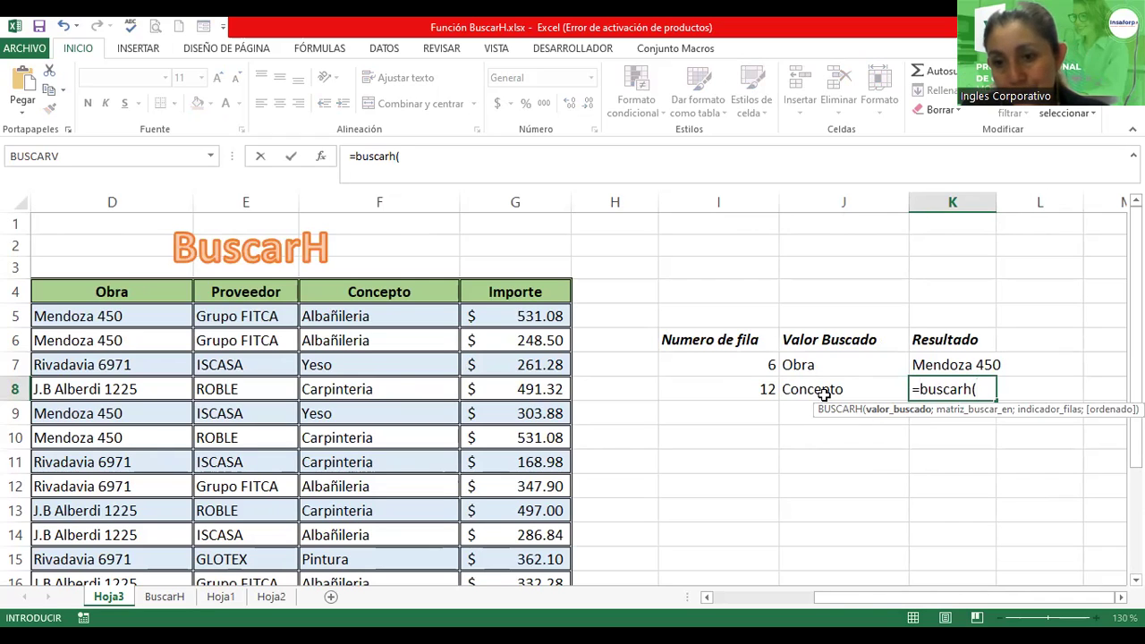
pyautogui.press('Left')
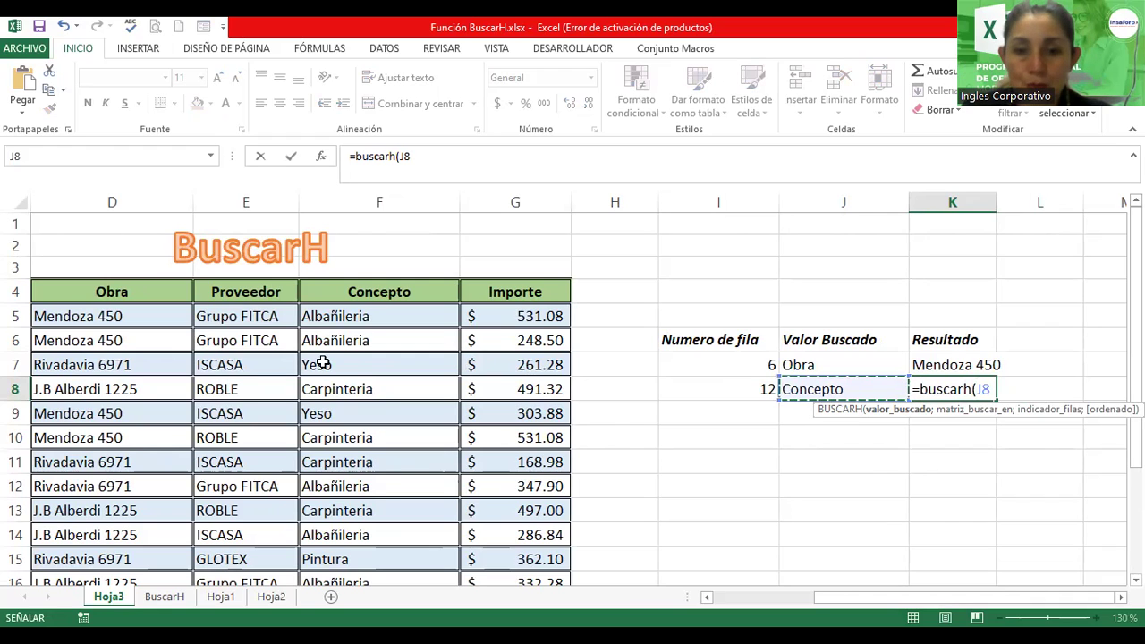
pyautogui.write(';')
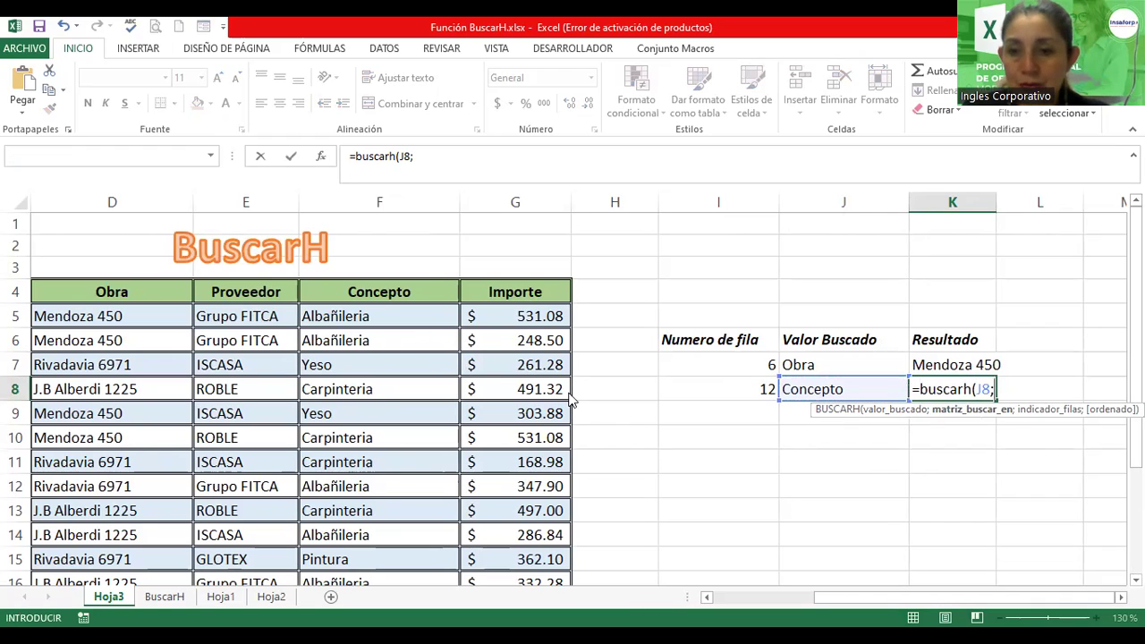
pyautogui.press('Return')
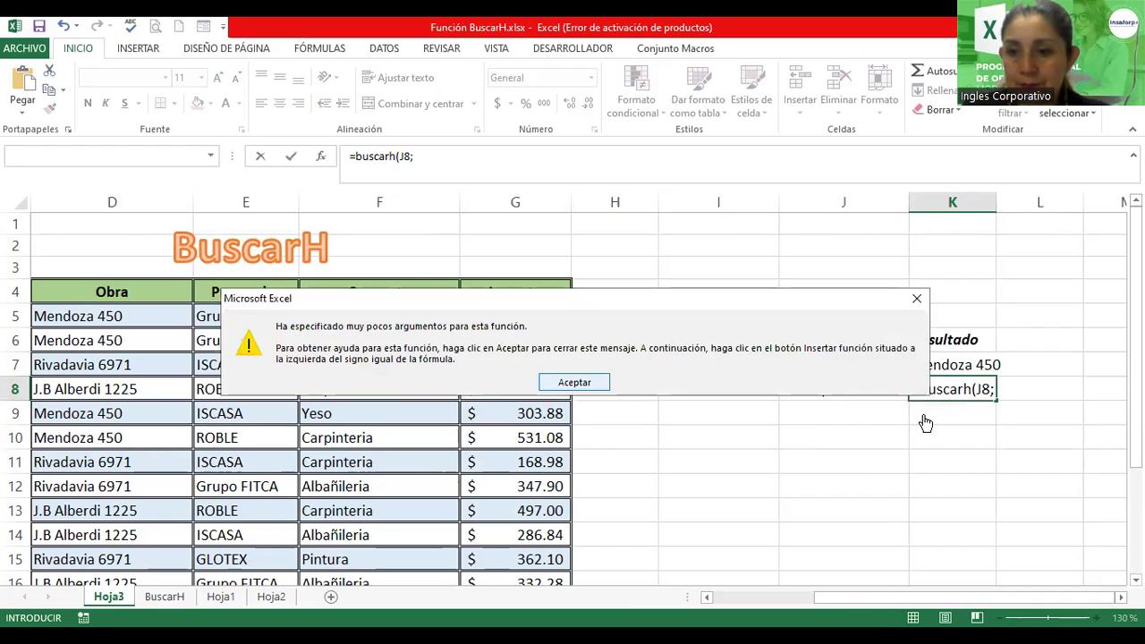
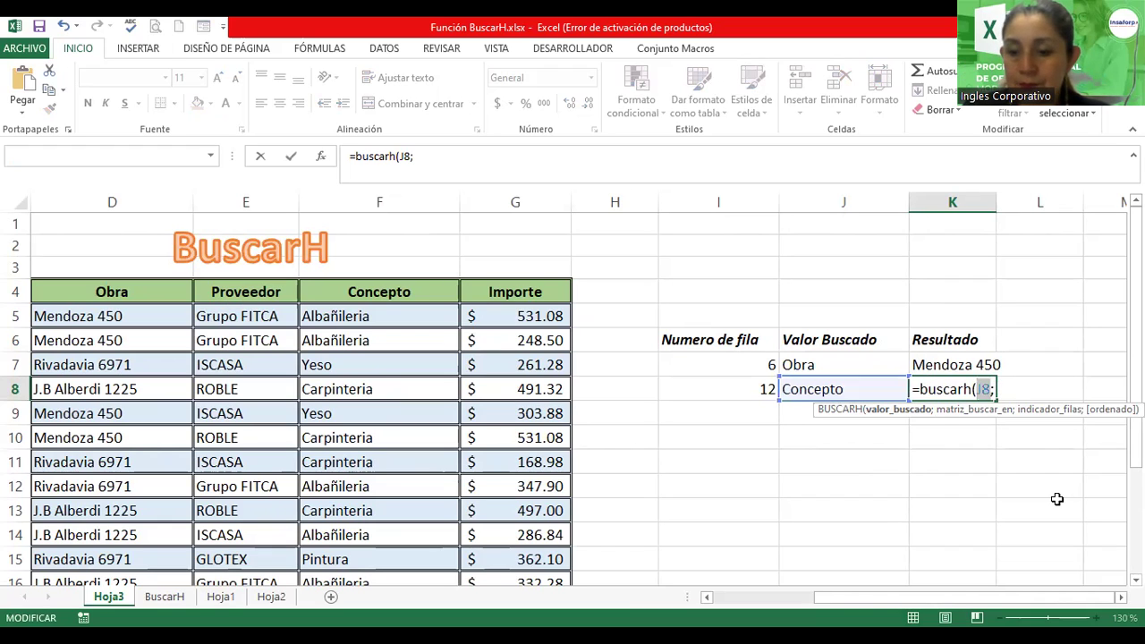
# Leave J8 as the lookup value in K8's =buscarh(J8; formula, ready for the search range.
pyautogui.press('End')
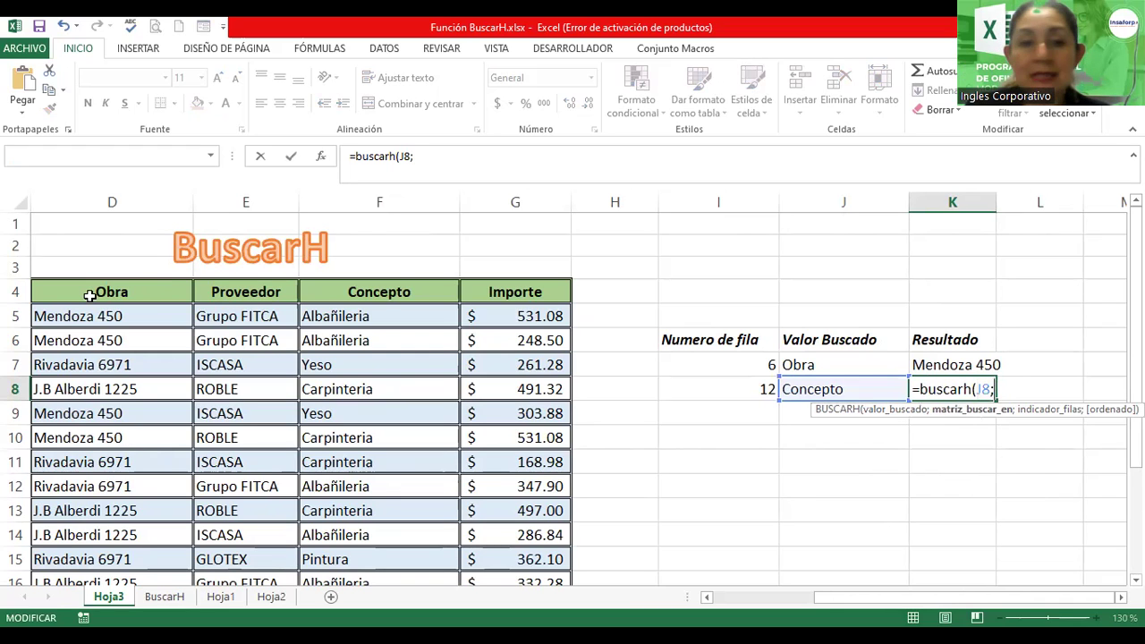
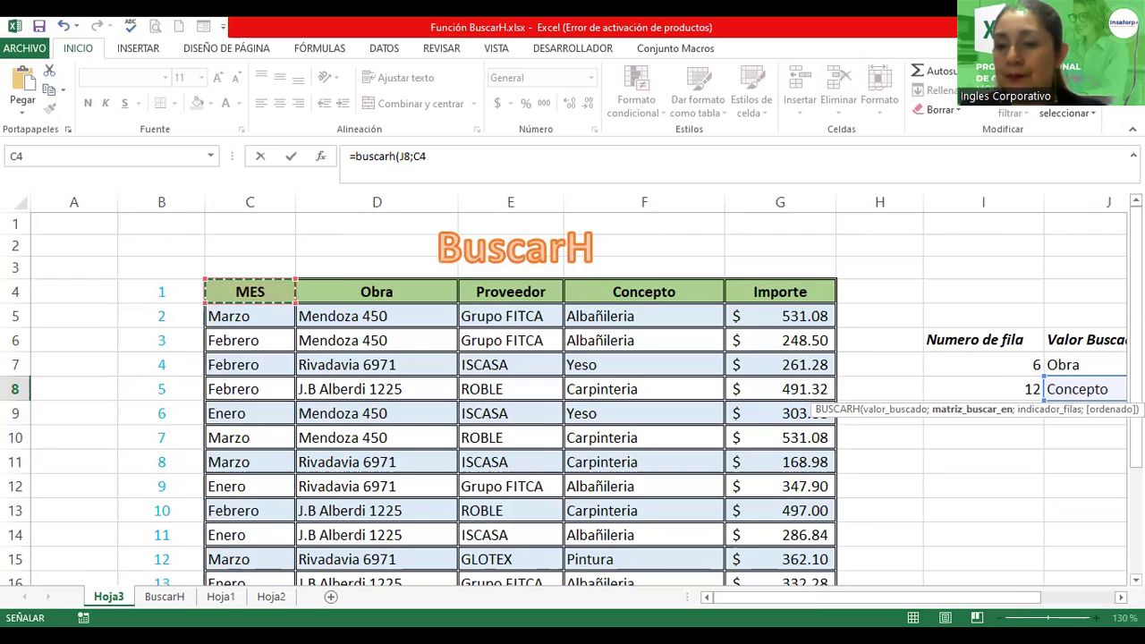
# Finish K8's formula as =buscarh(J8;C4:G20;I8;0), using I8 as the row index, and confirm it.
pyautogui.moveTo(250, 291); pyautogui.dragTo(833, 523)
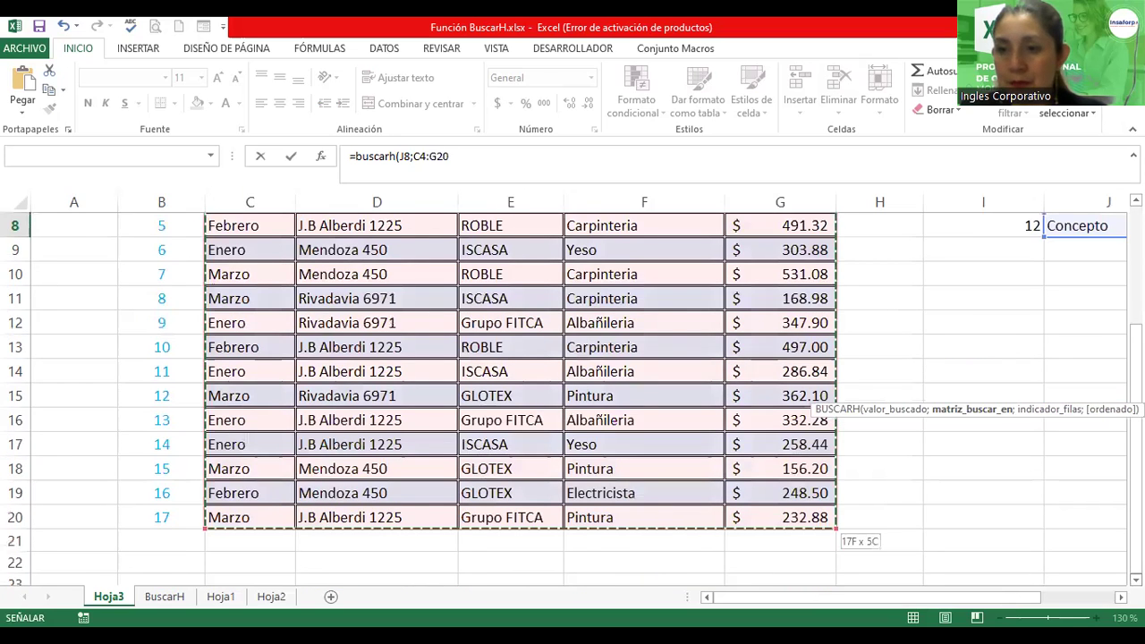
pyautogui.hscroll(3, 1116, 555)
pyautogui.hscroll(1, 1112, 473)
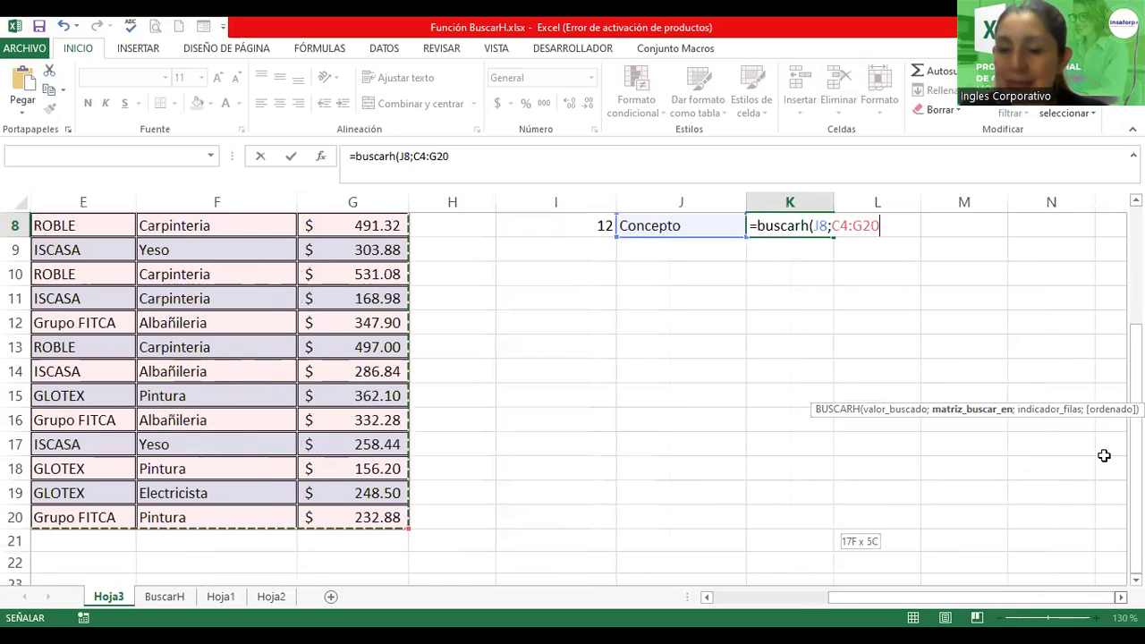
pyautogui.scroll(2, 1104, 455)
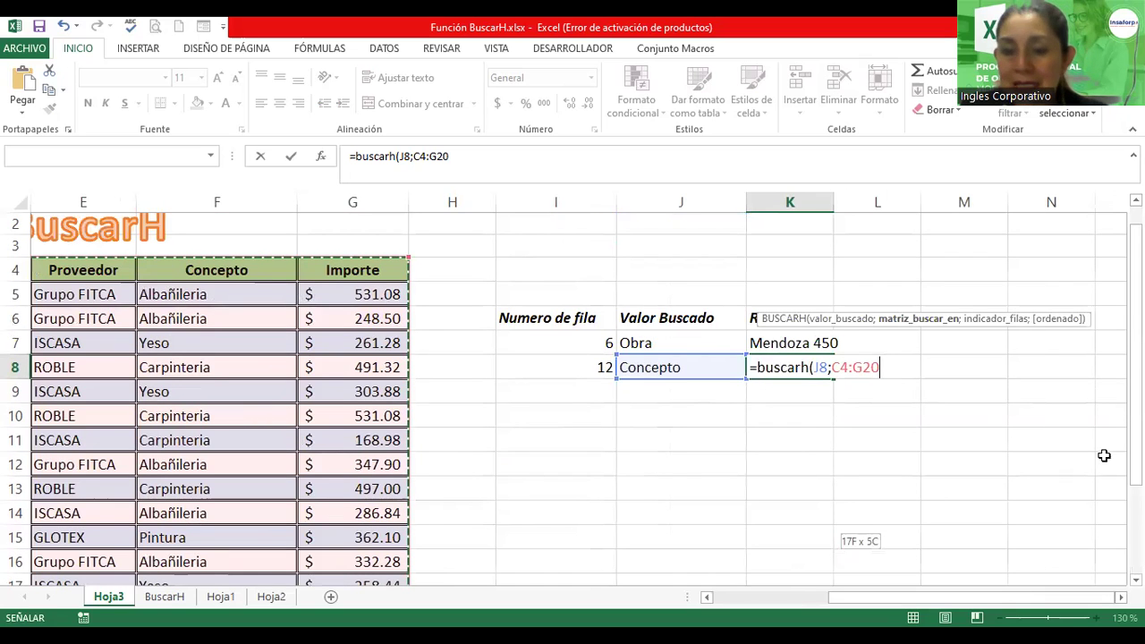
pyautogui.write(';')
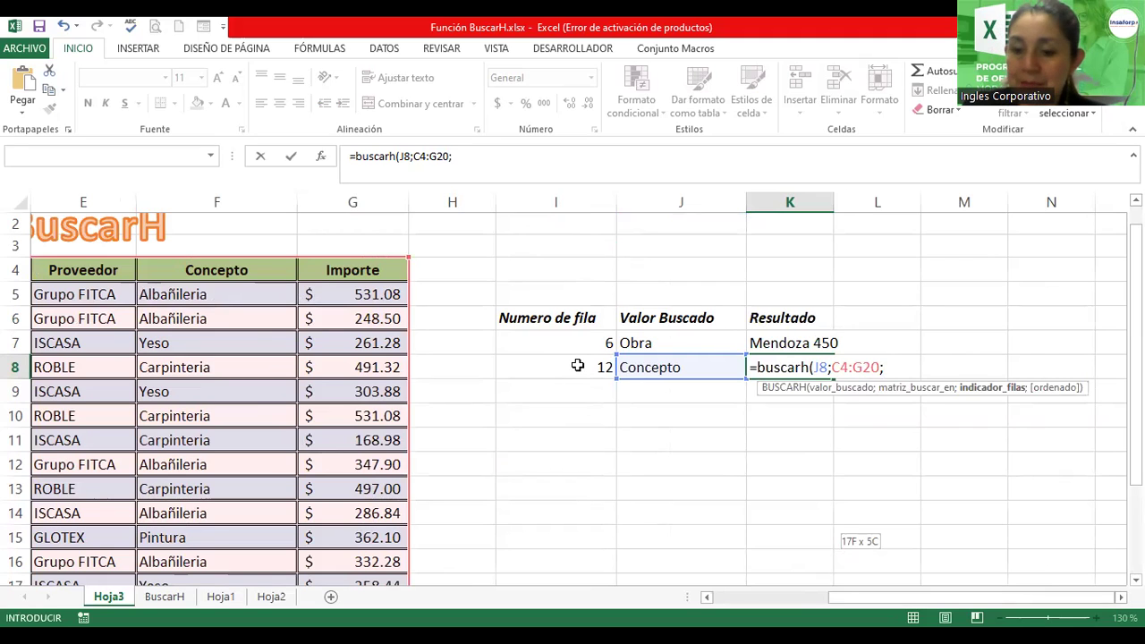
pyautogui.click(577, 366)
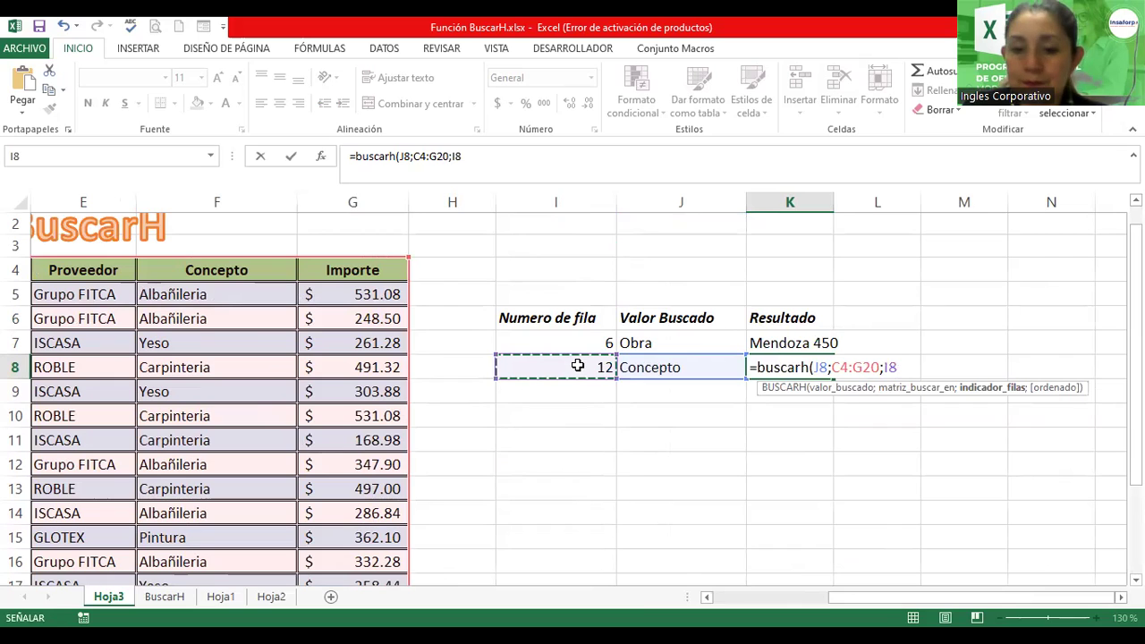
pyautogui.write(';')
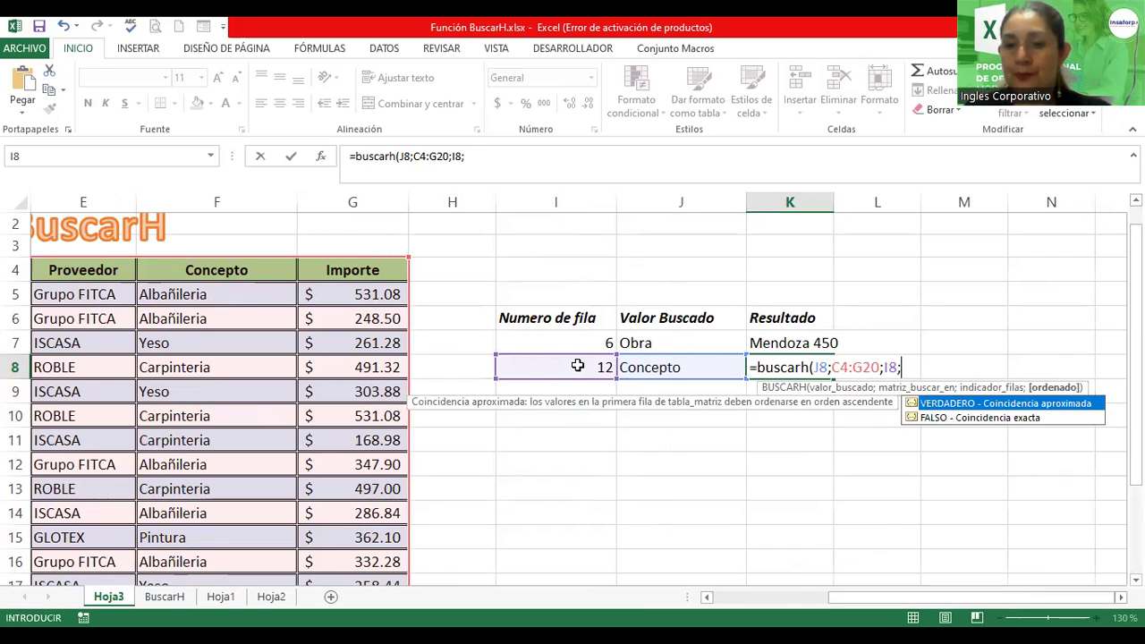
pyautogui.write('0)')
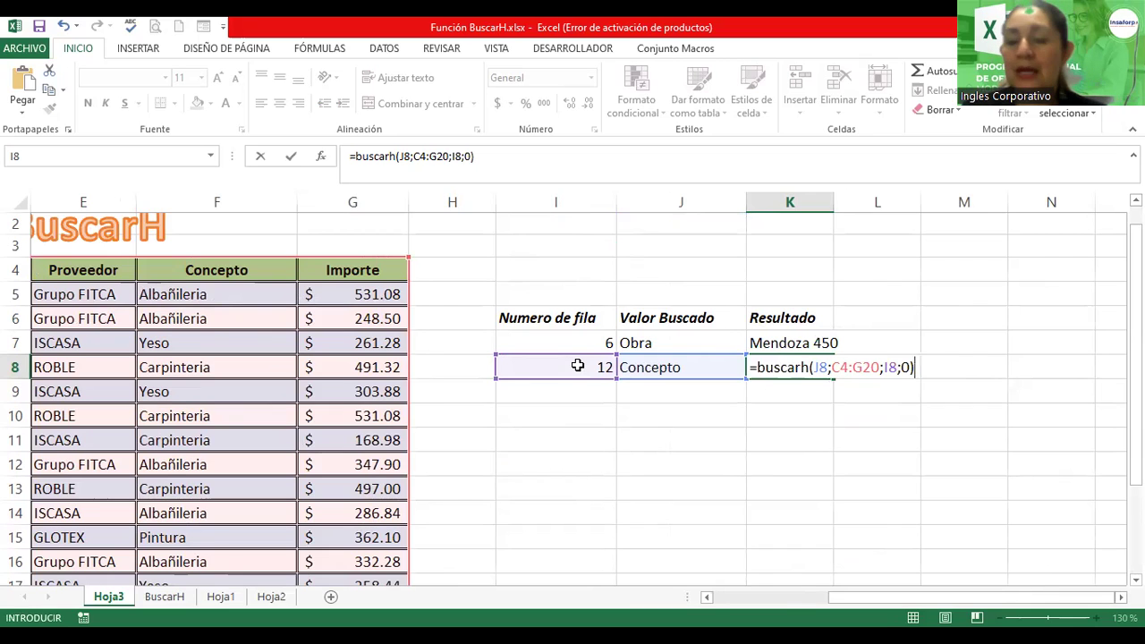
pyautogui.press('Return')
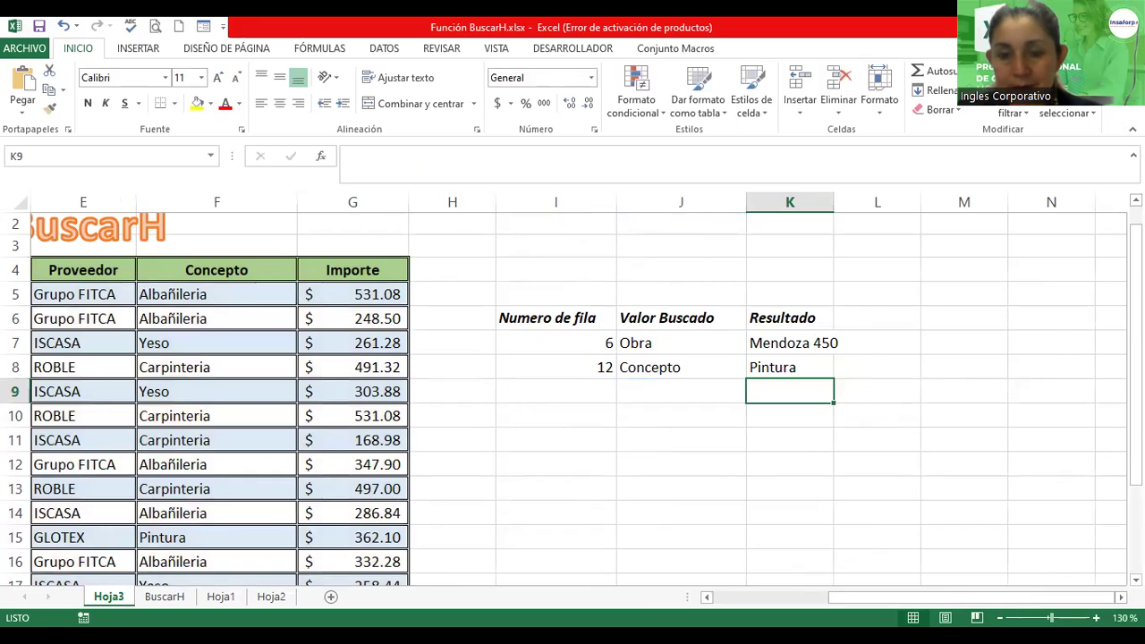
# Zoom out, then make the Pintura cell F15 in table row 12 bold with yellow fill.
pyautogui.click(999, 618)
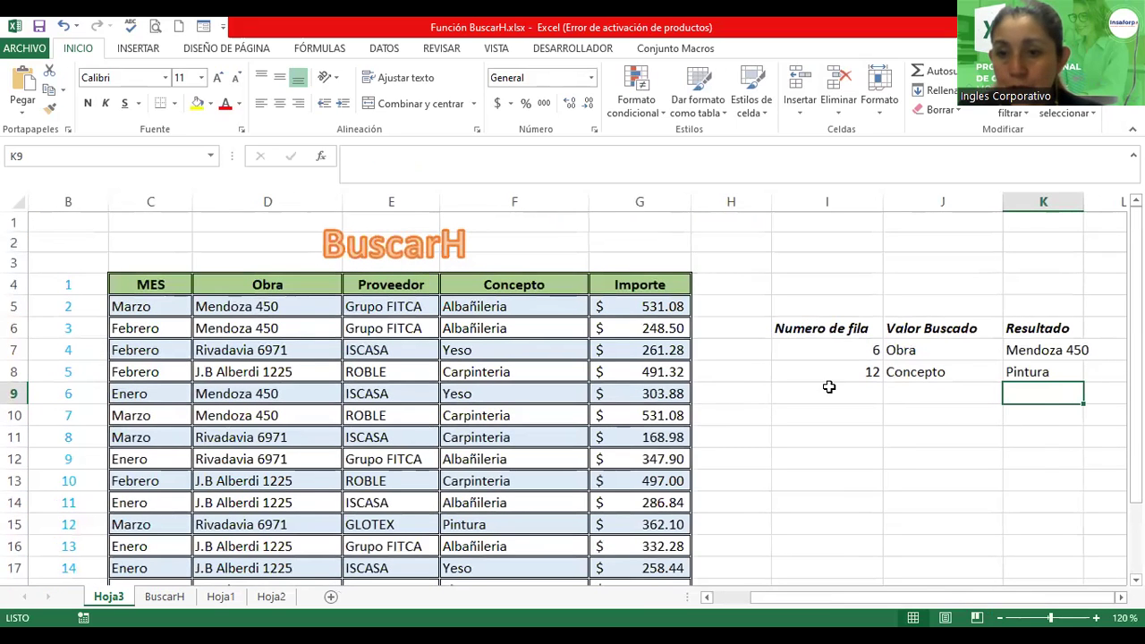
pyautogui.click(66, 526)
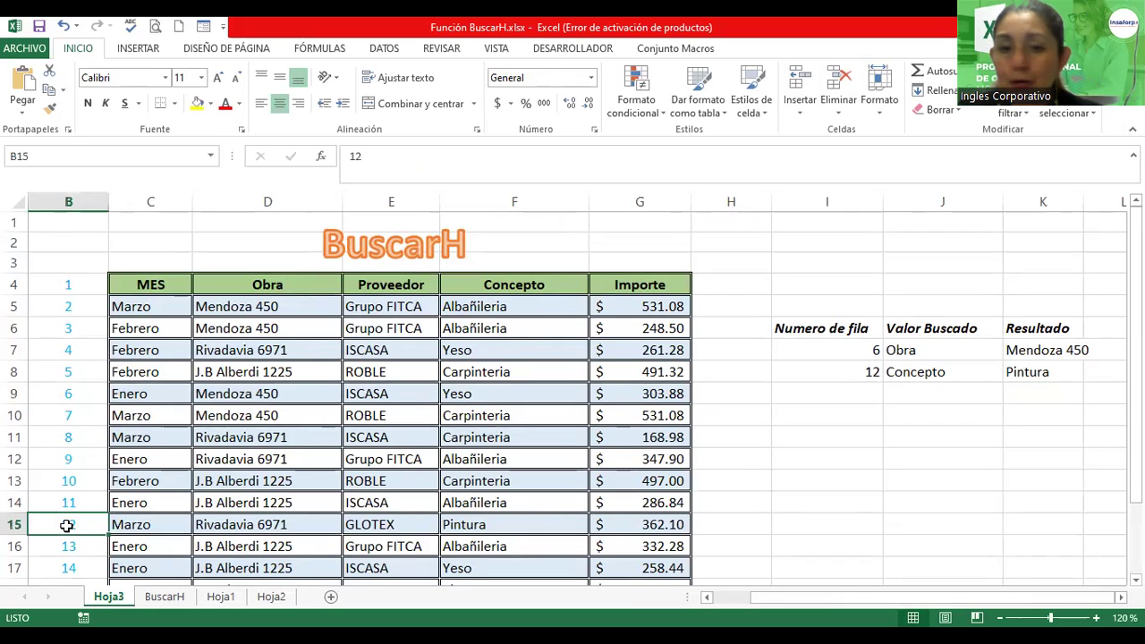
pyautogui.click(491, 524)
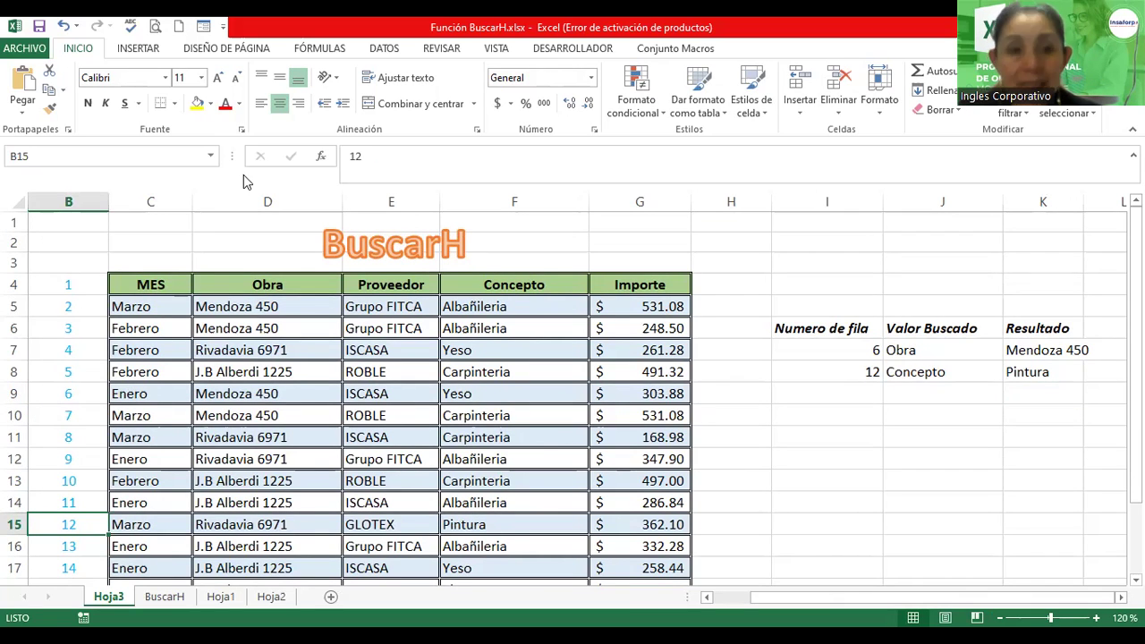
pyautogui.click(88, 104)
pyautogui.click(197, 103)
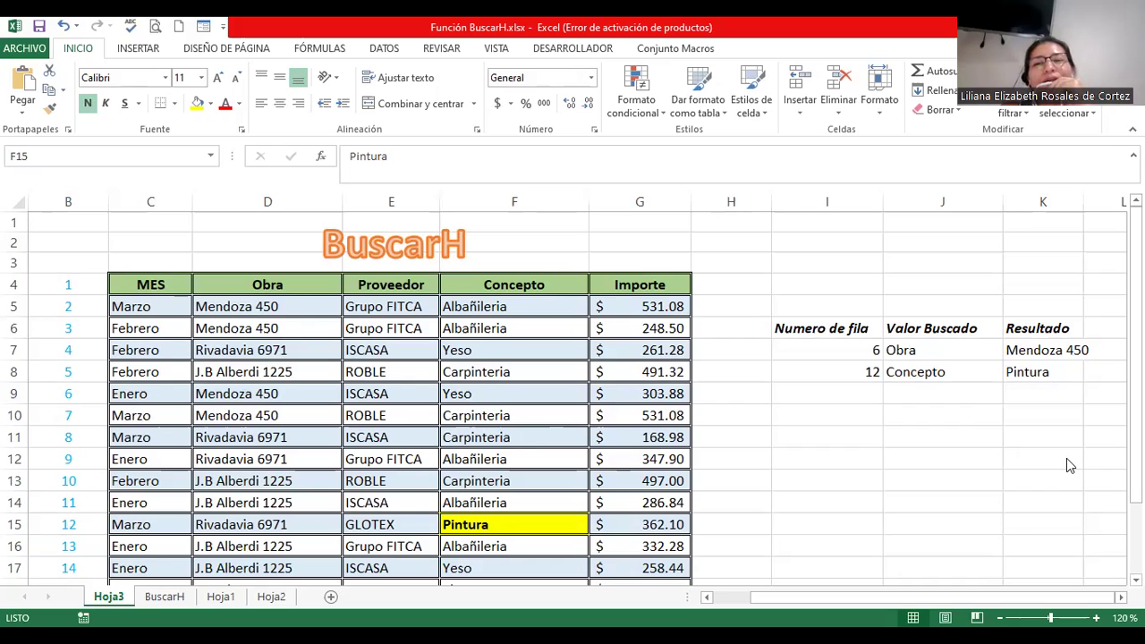
pyautogui.click(959, 387)
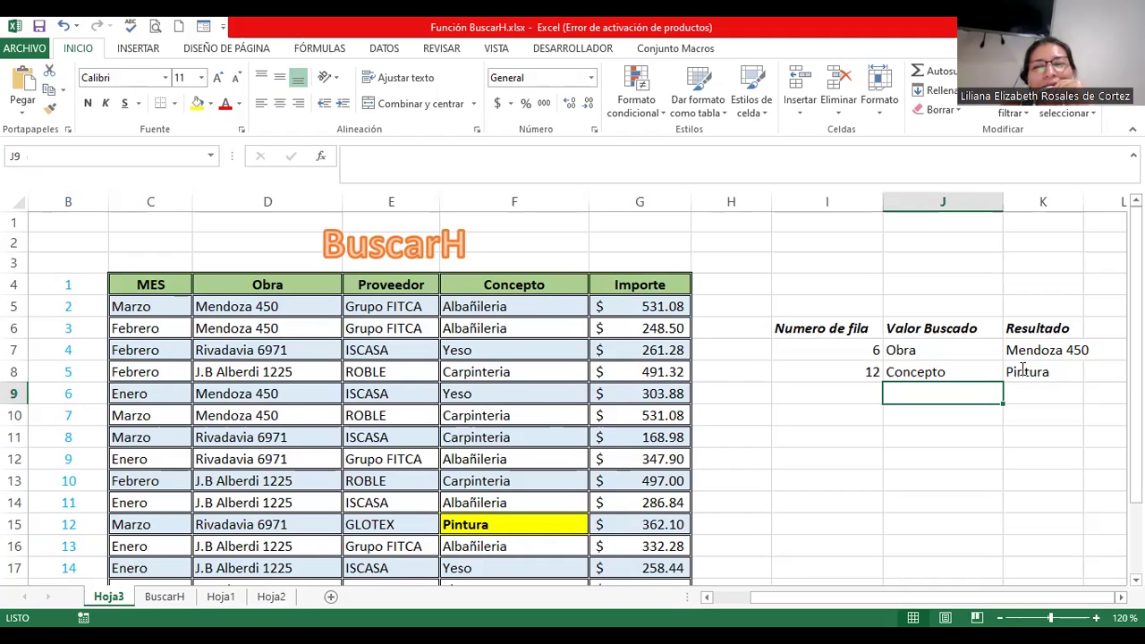
# Edit K8 to =BUSCARH(J8;C4:G20;I8), dropping the ;0 exact-match argument.
pyautogui.click(1023, 371)
pyautogui.press('F2')
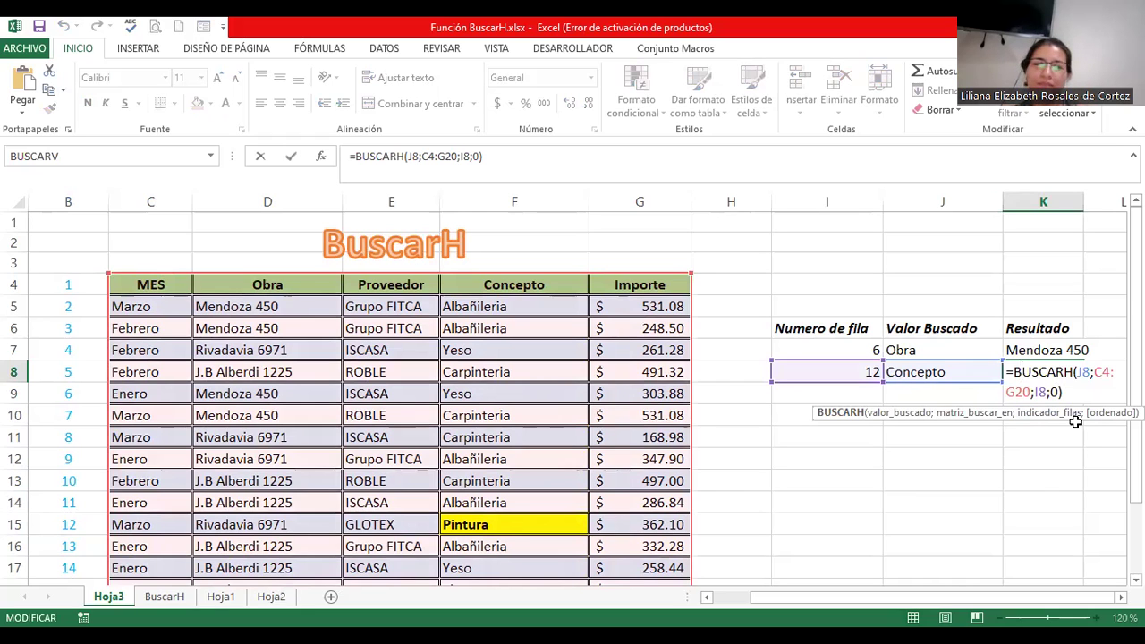
pyautogui.press('BackSpace')
pyautogui.press('BackSpace')
pyautogui.press('BackSpace')
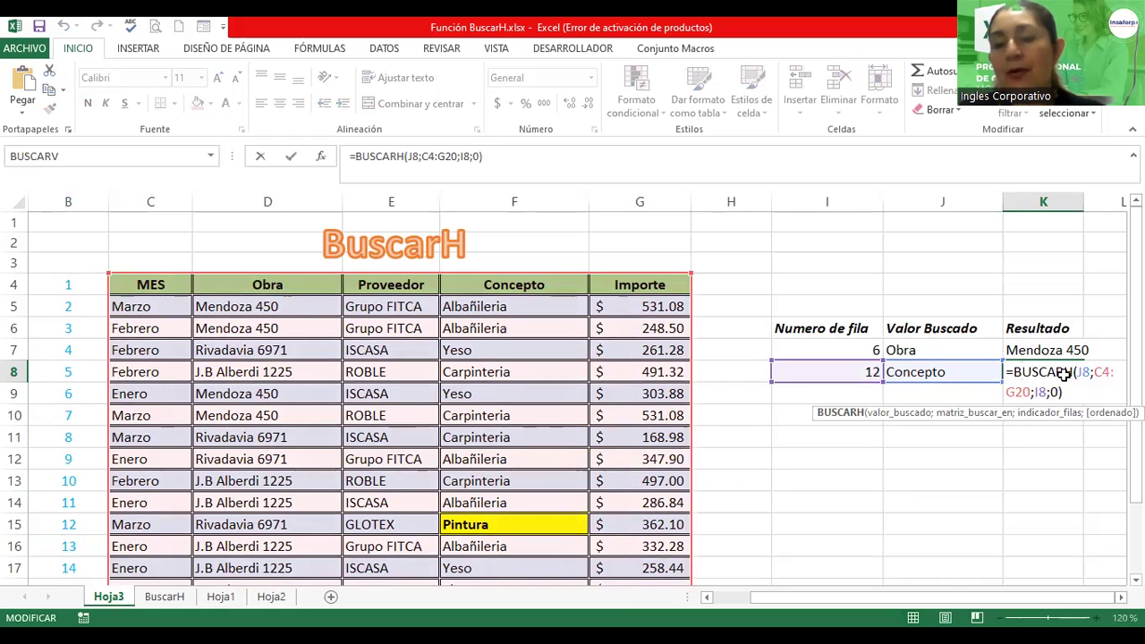
pyautogui.press('Return')
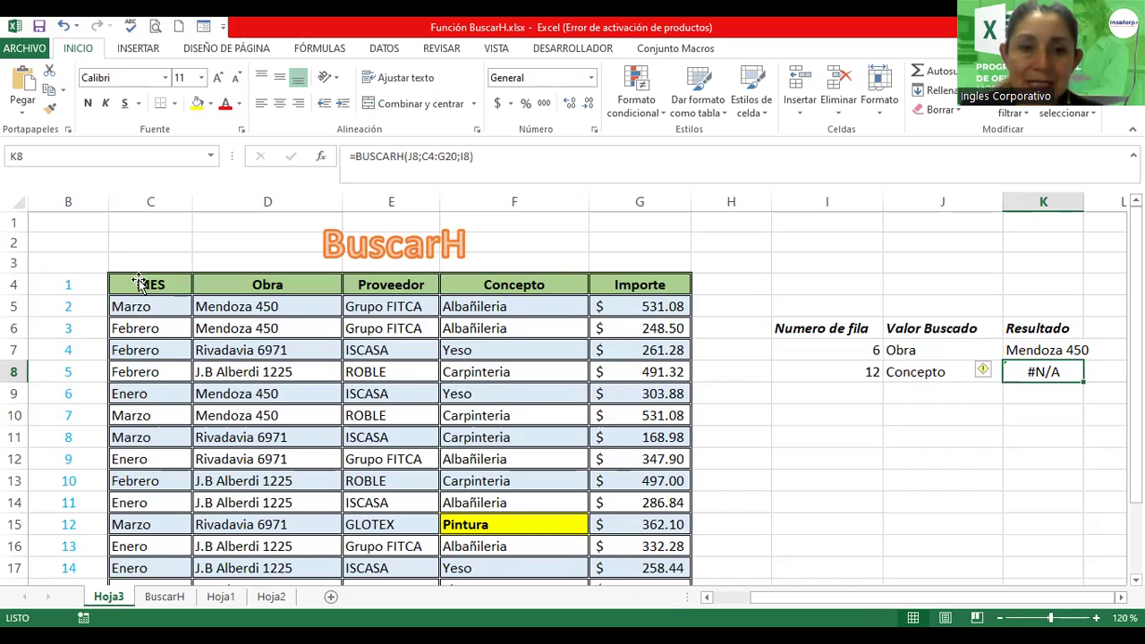
# Select the table from the MES header down to its last row.
pyautogui.hotkey('ctrl', 'Home')
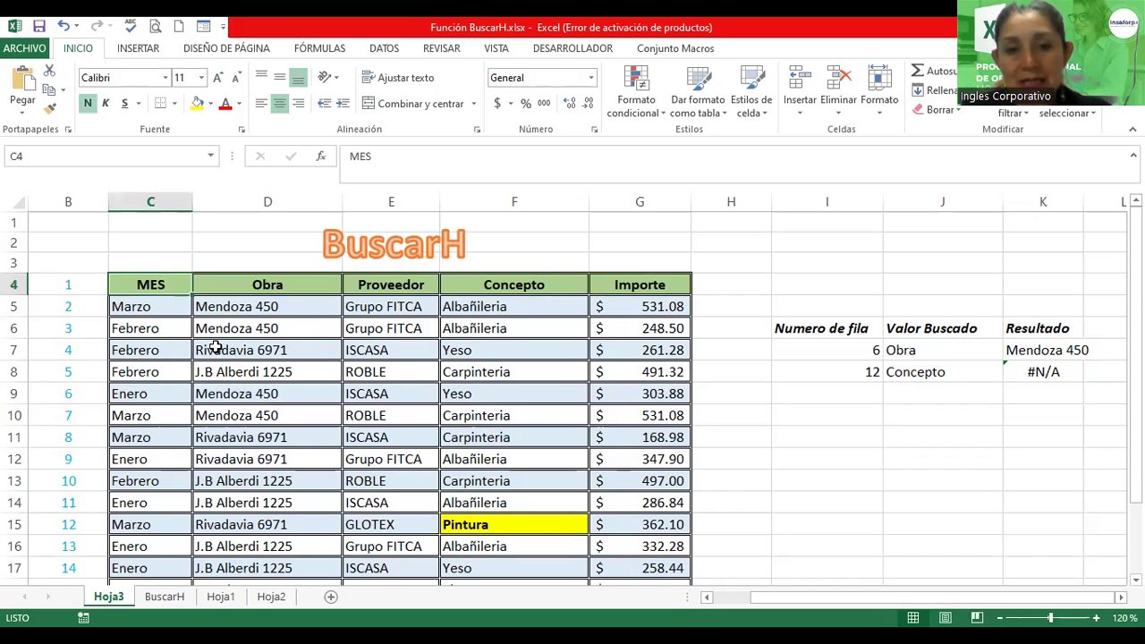
pyautogui.hotkey('shift', 'Right')
pyautogui.hotkey('shift', 'Right')
pyautogui.hotkey('shift', 'Right')
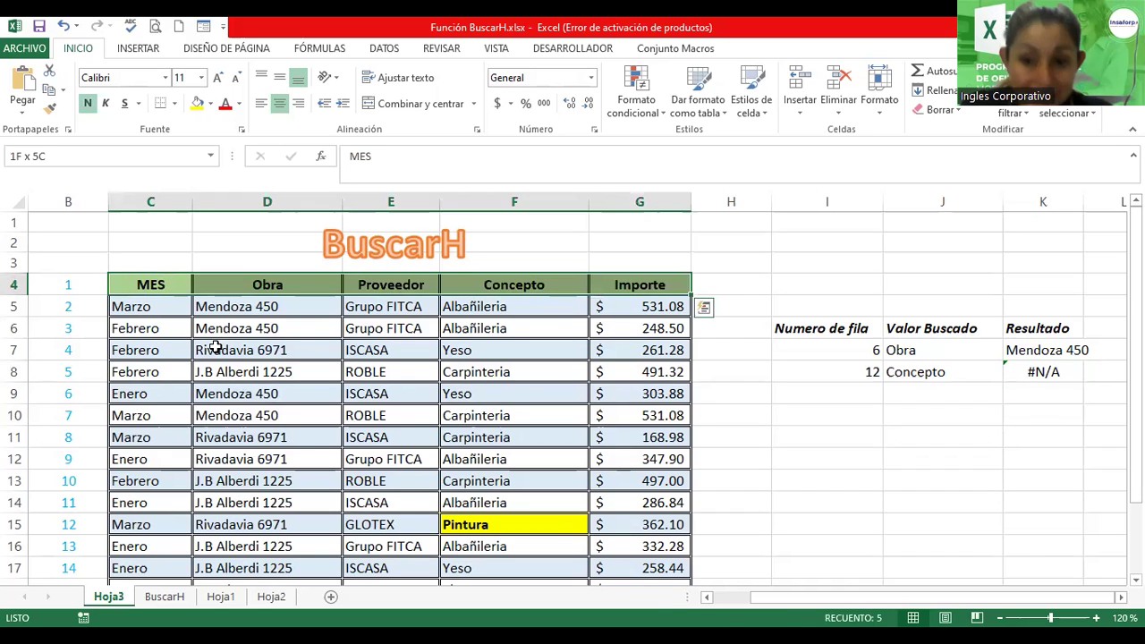
pyautogui.hotkey('shift', 'Down')
pyautogui.hotkey('shift', 'Down')
pyautogui.hotkey('shift', 'Down')
pyautogui.hotkey('shift', 'Down')
pyautogui.hotkey('shift', 'Down')
pyautogui.hotkey('shift', 'Down')
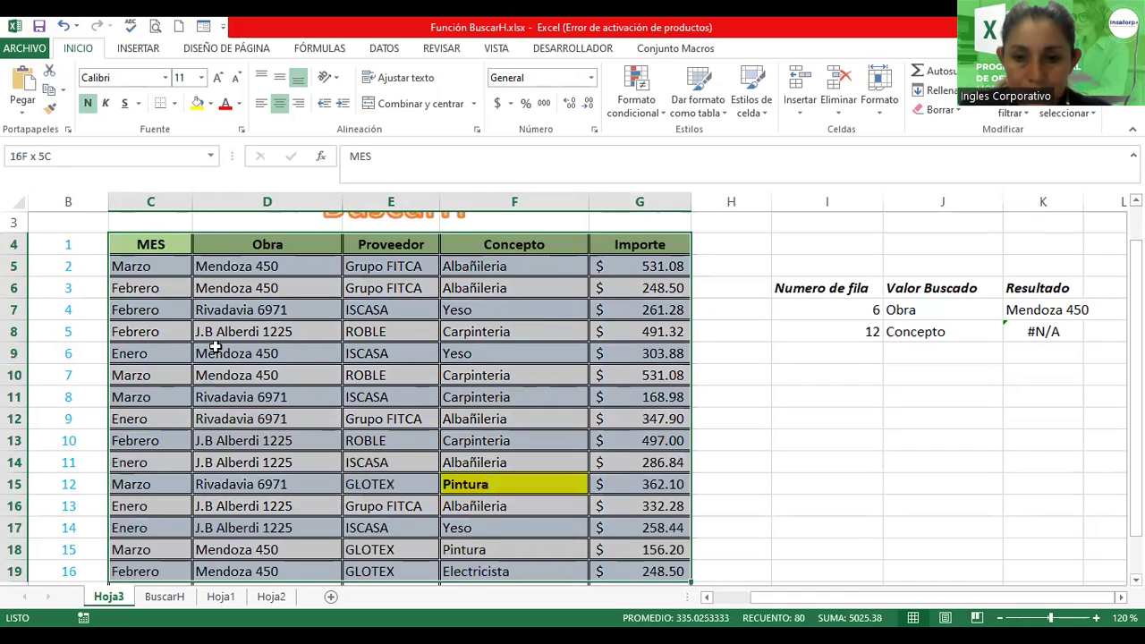
pyautogui.hotkey('shift', 'Down')
pyautogui.hotkey('shift', 'Down')
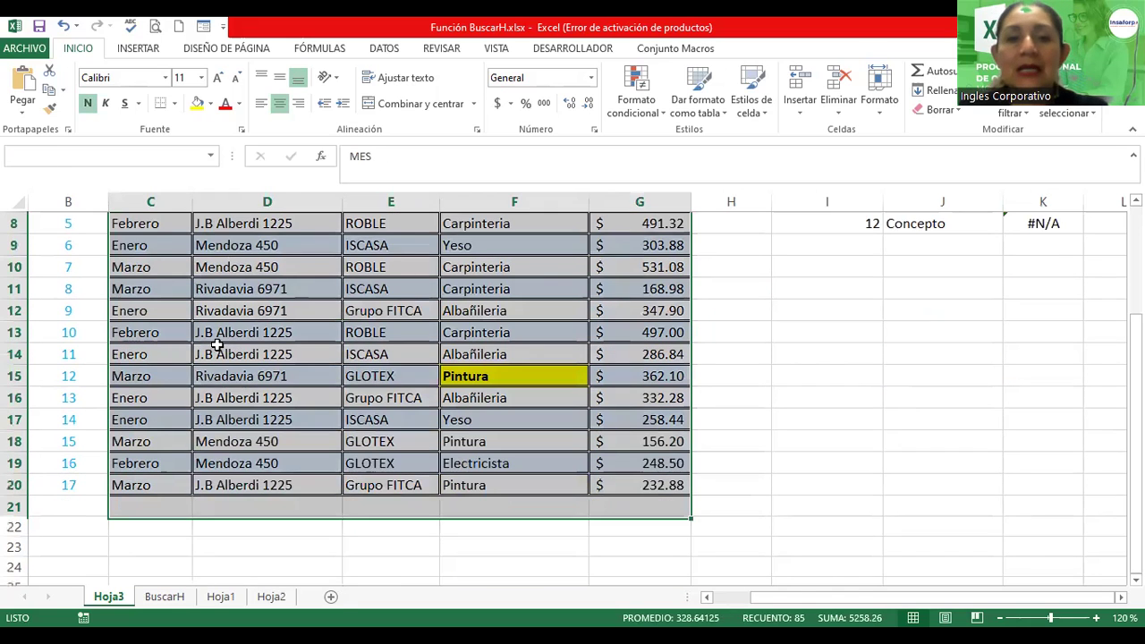
pyautogui.hotkey('ctrl', 'BackSpace')
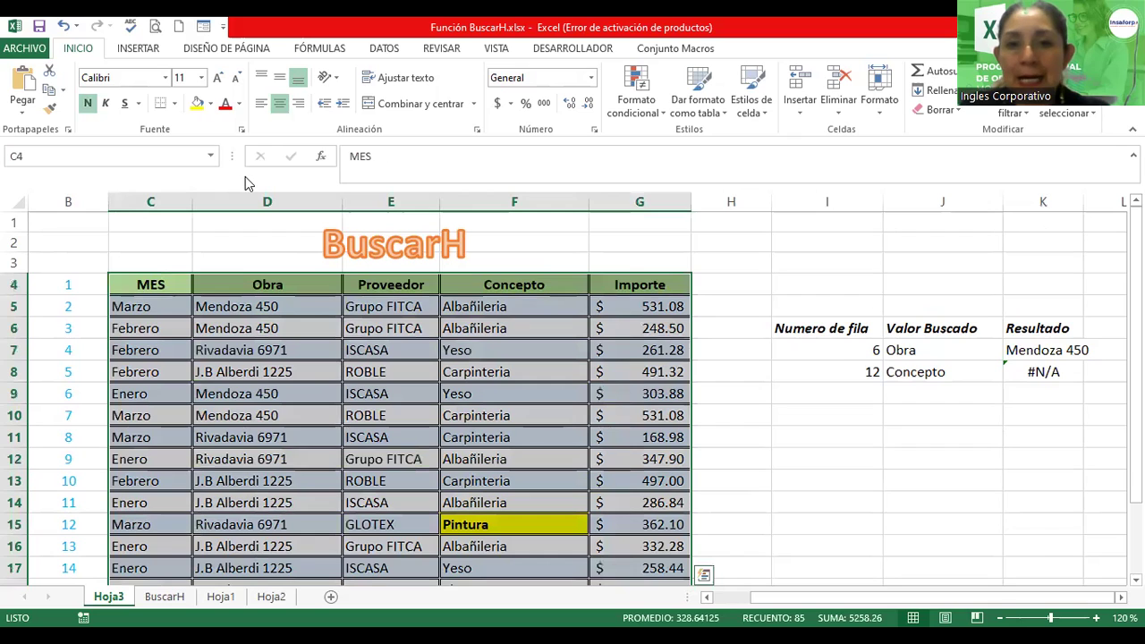
# Sort the table by MES on Valores, A to Z.
pyautogui.click(383, 48)
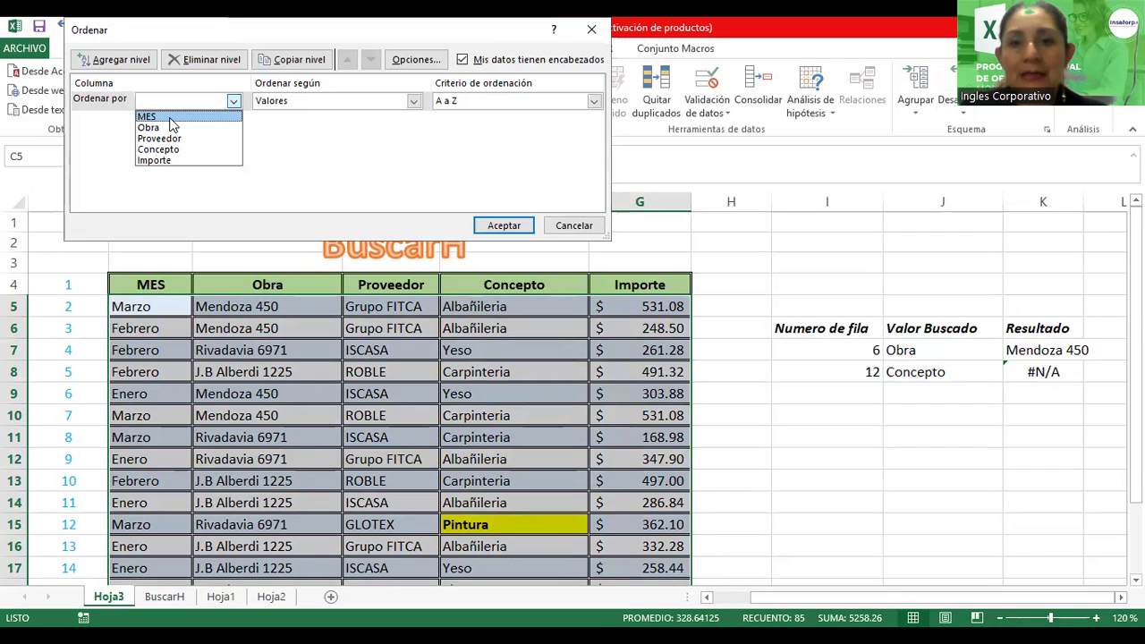
pyautogui.click(495, 110)
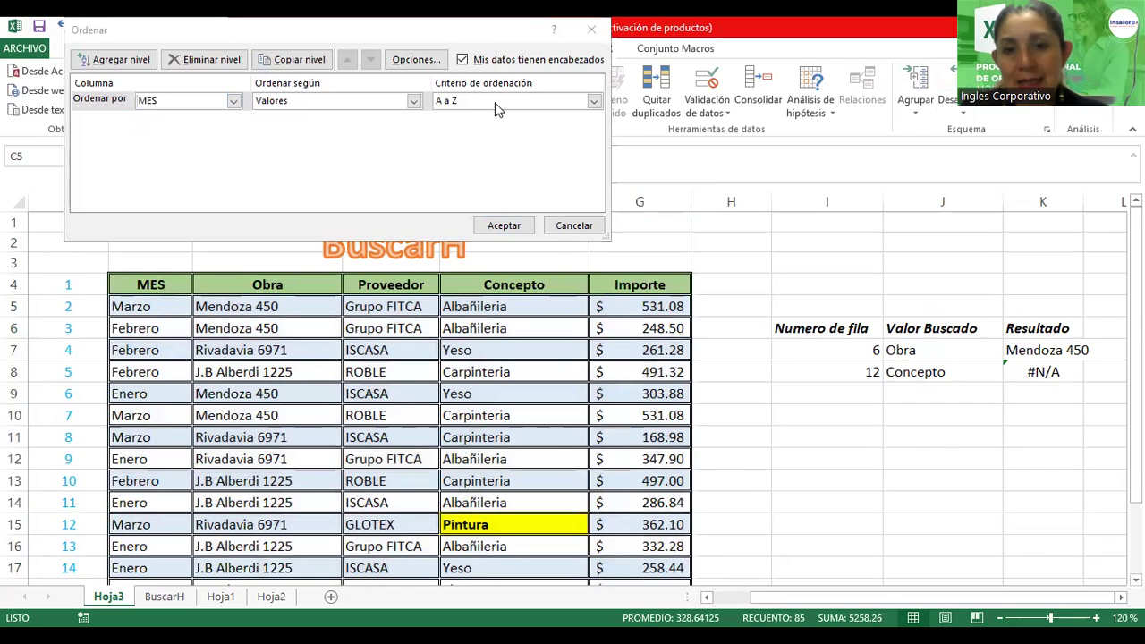
pyautogui.click(498, 225)
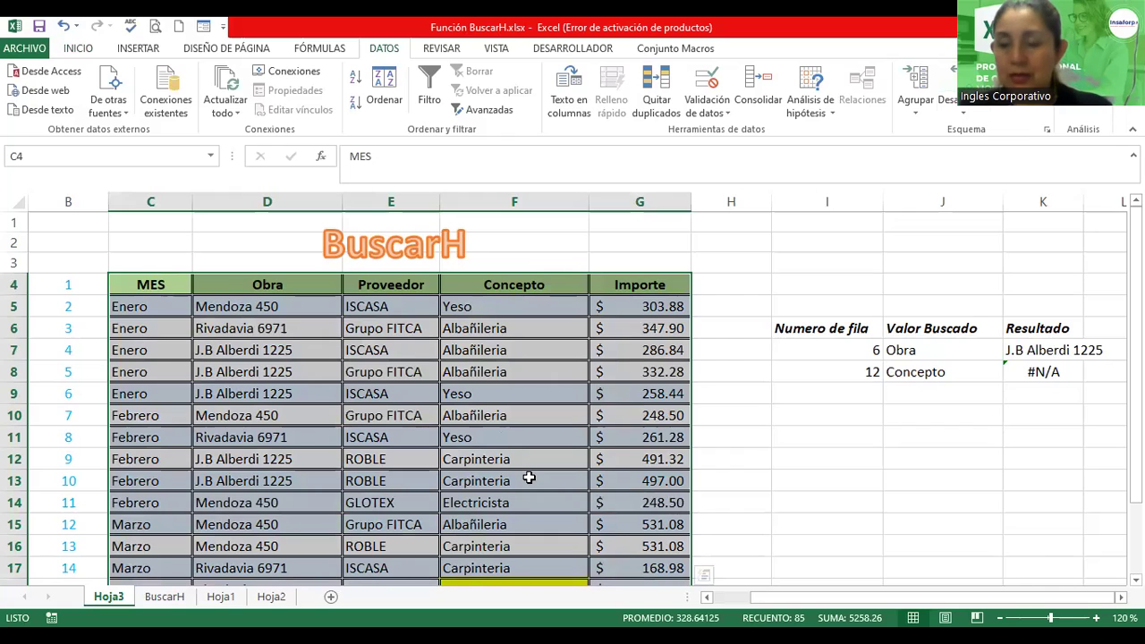
# Add ,0 after I8 in K8's BUSCARH formula and open its Argumentos de función at the Ordenado field.
pyautogui.click(1050, 376)
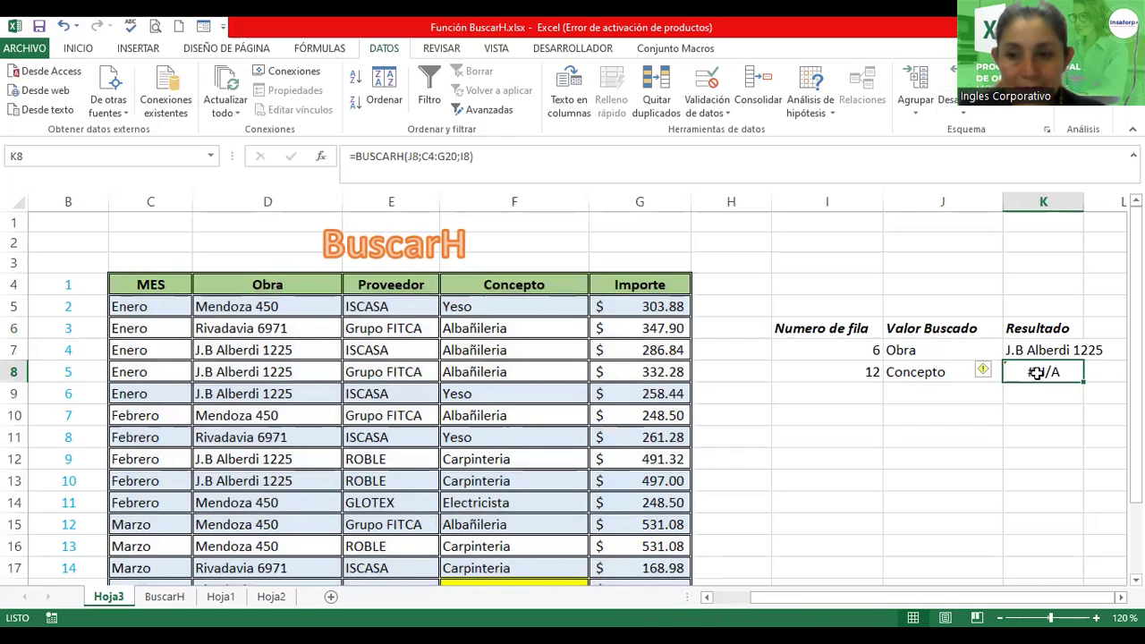
pyautogui.press('F2')
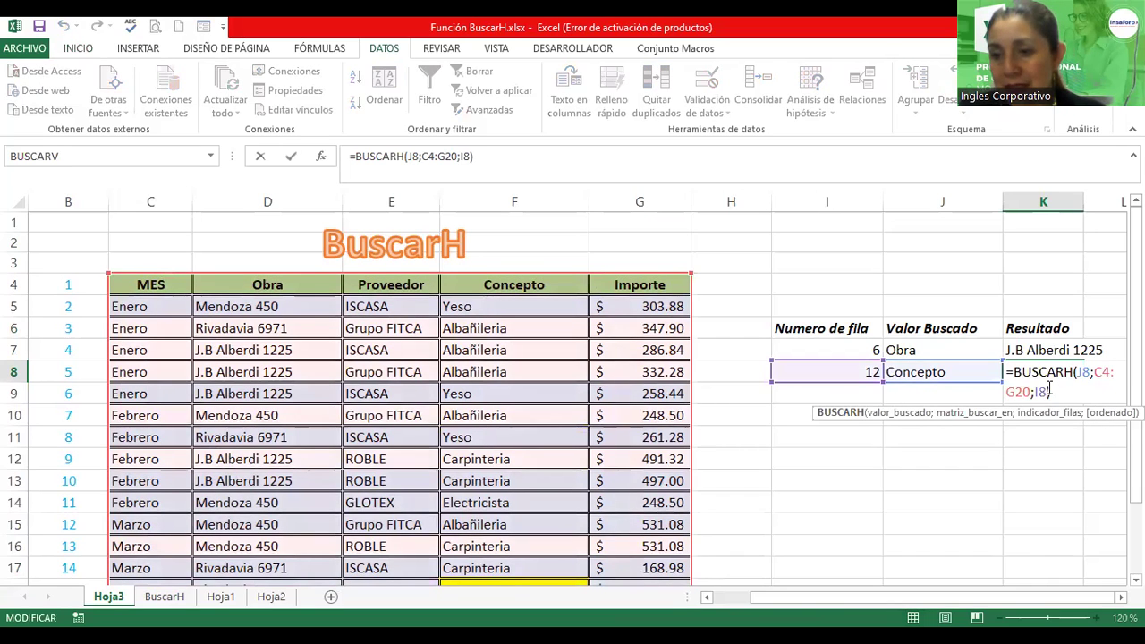
pyautogui.press('Left')
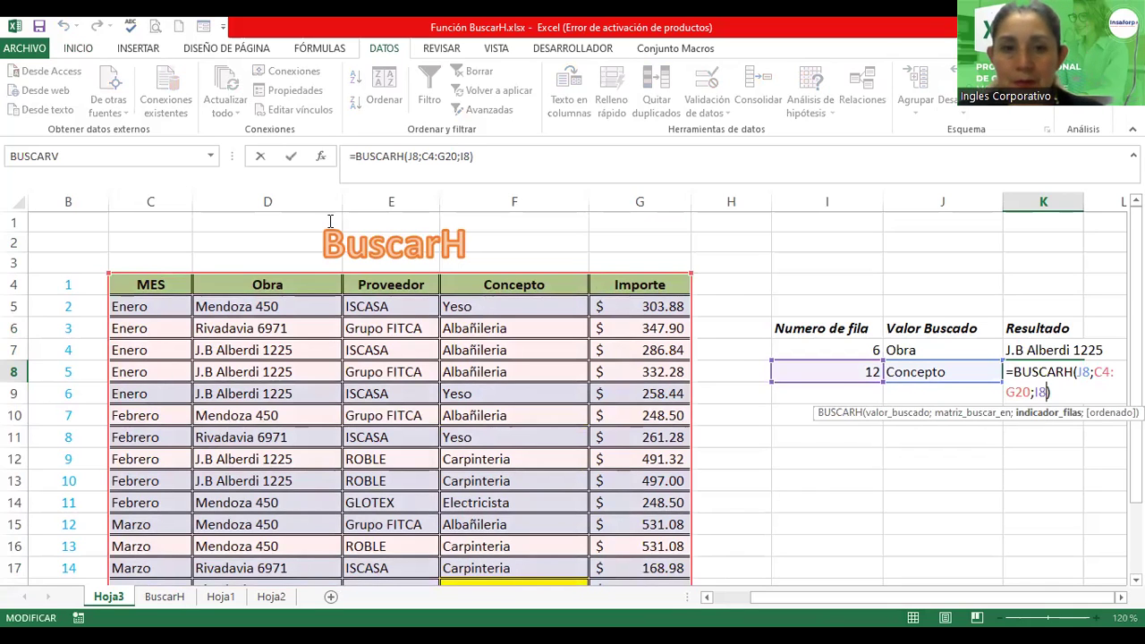
pyautogui.write(',0')
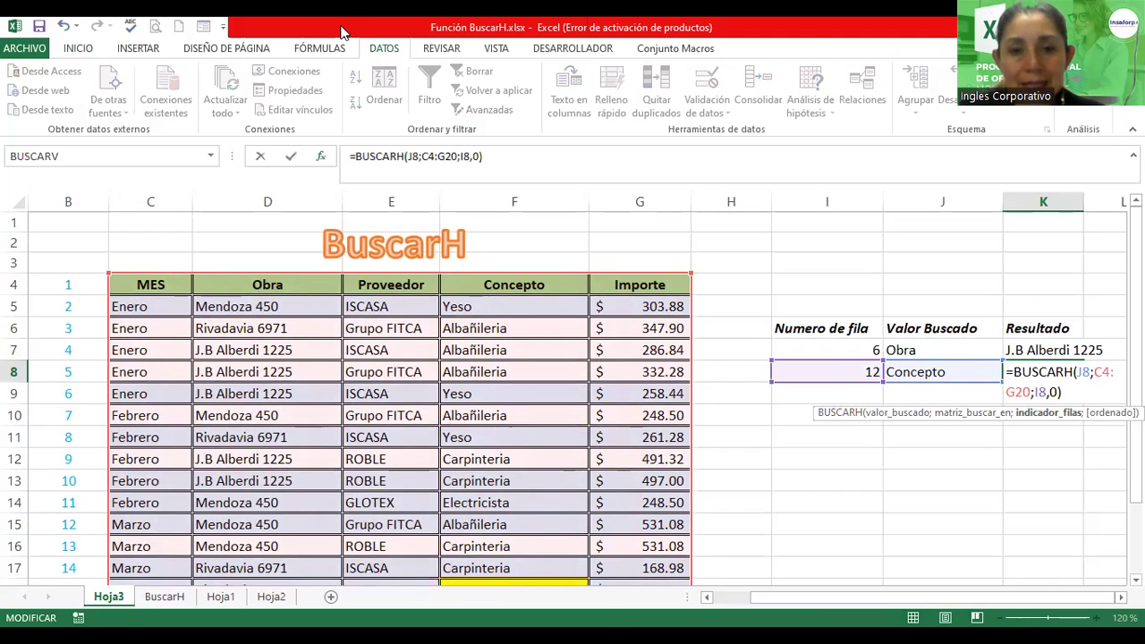
pyautogui.hotkey('shift', 'F3')
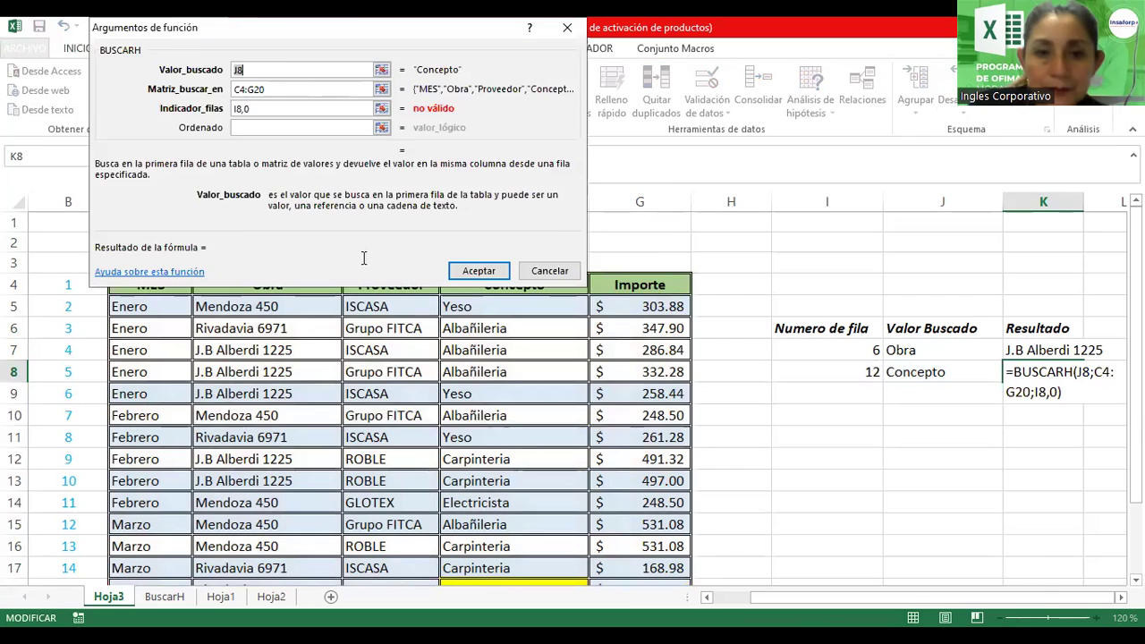
pyautogui.click(395, 272)
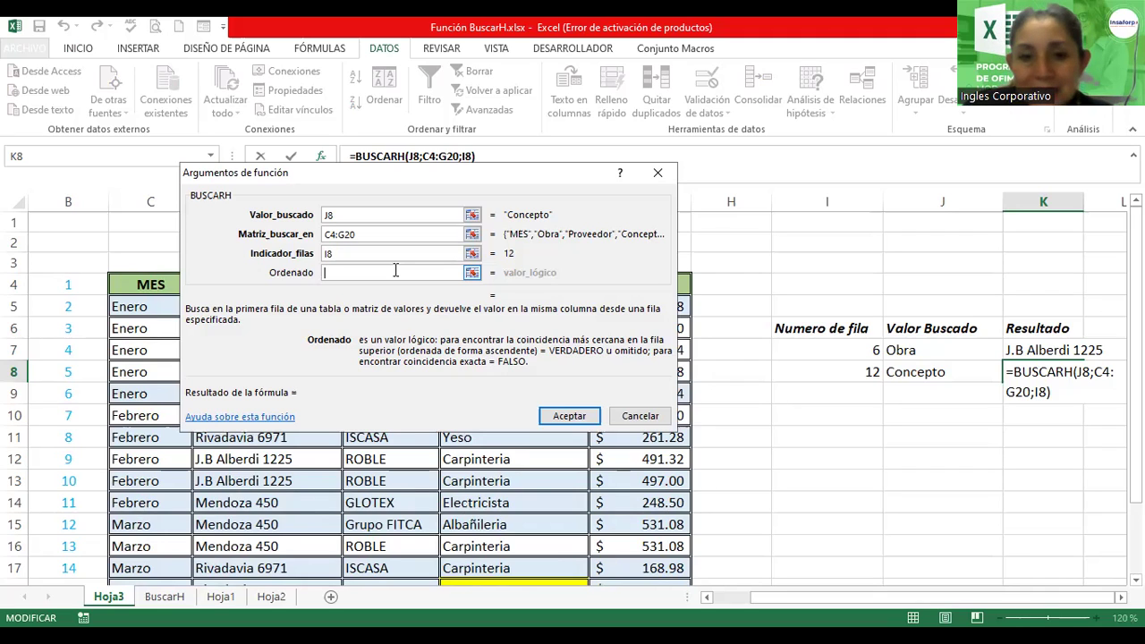
# Set Ordenado to 0 in the BUSCARH arguments so K8 returns Albañileria.
pyautogui.write('0')
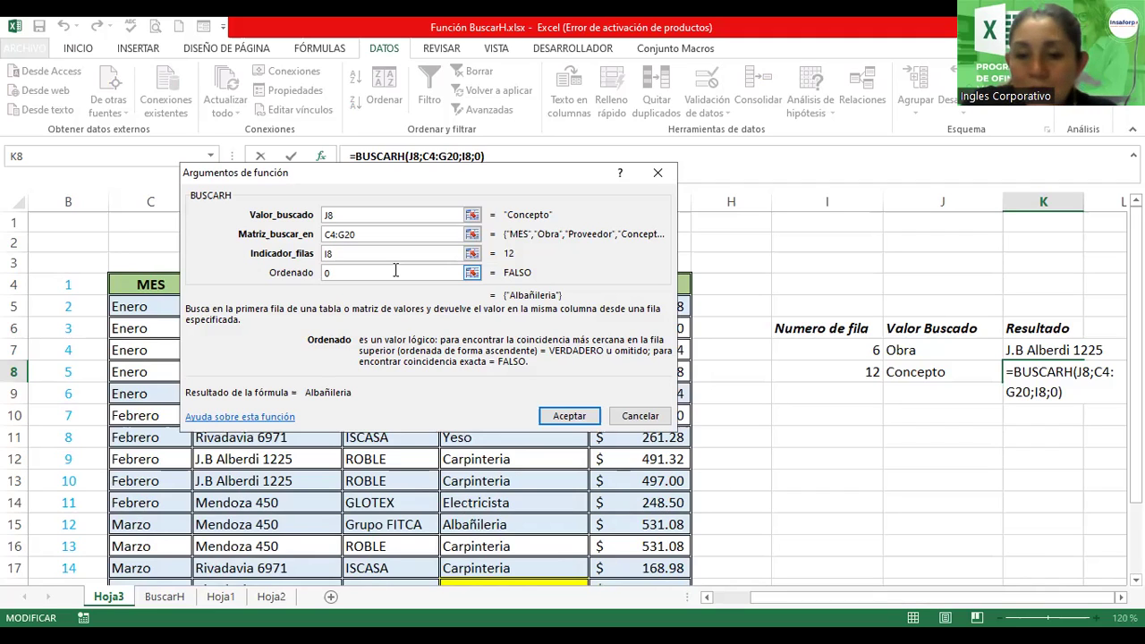
pyautogui.press('BackSpace')
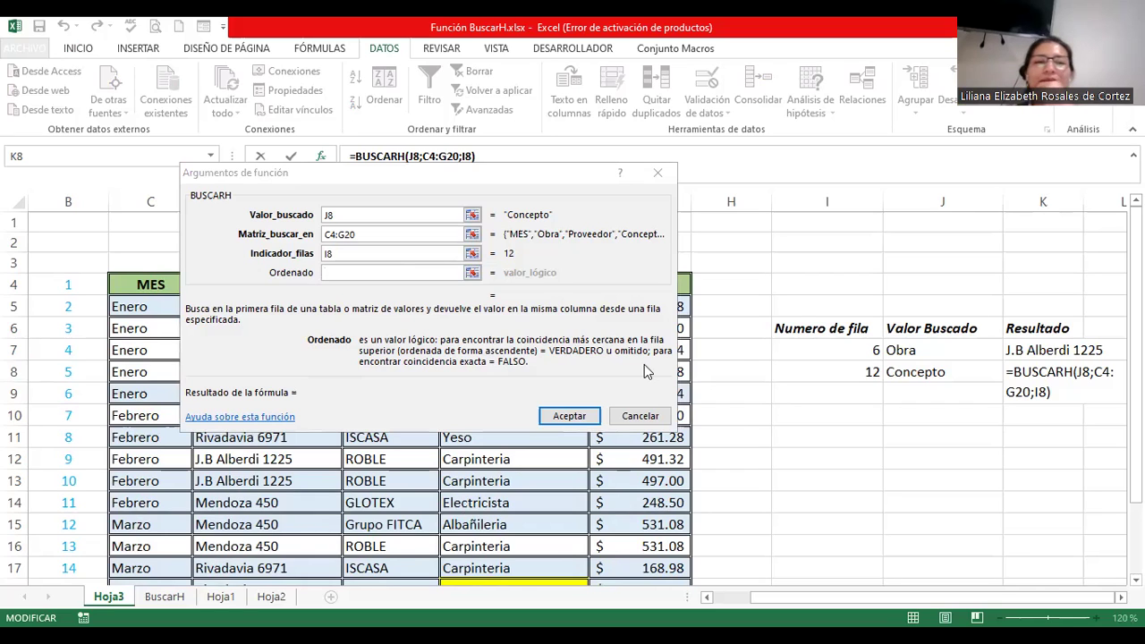
pyautogui.click(362, 294)
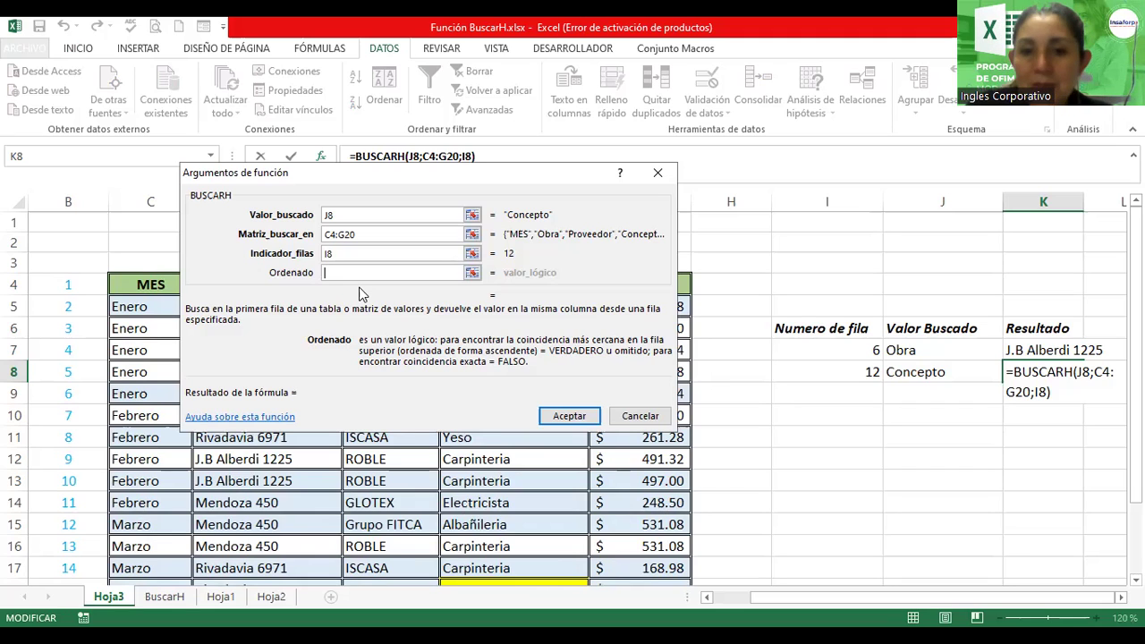
pyautogui.write('0')
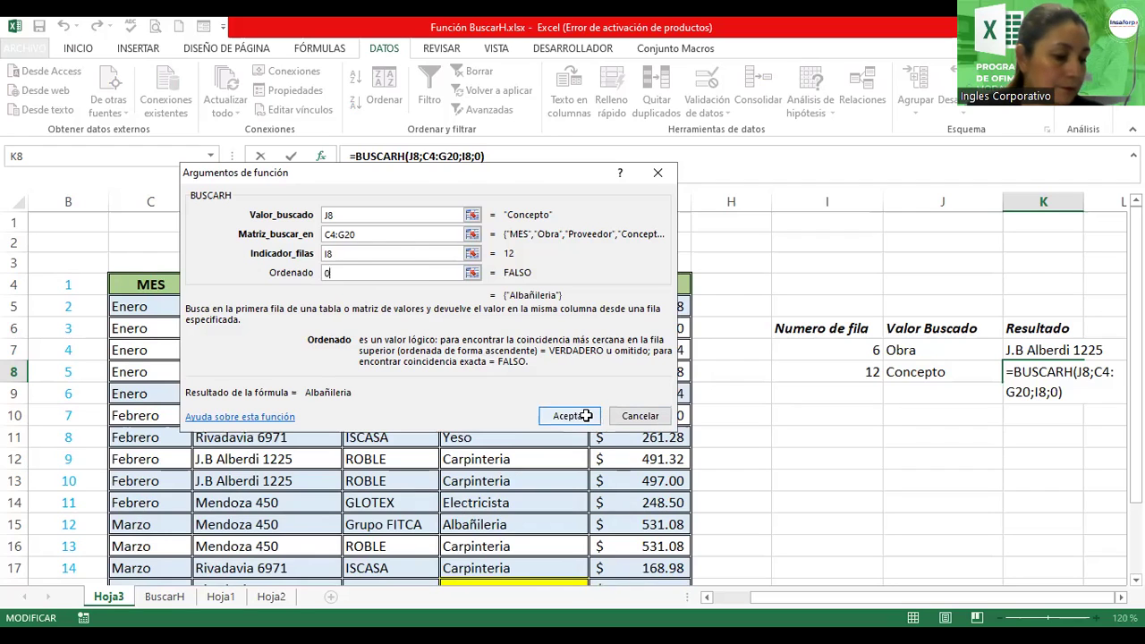
pyautogui.click(586, 416)
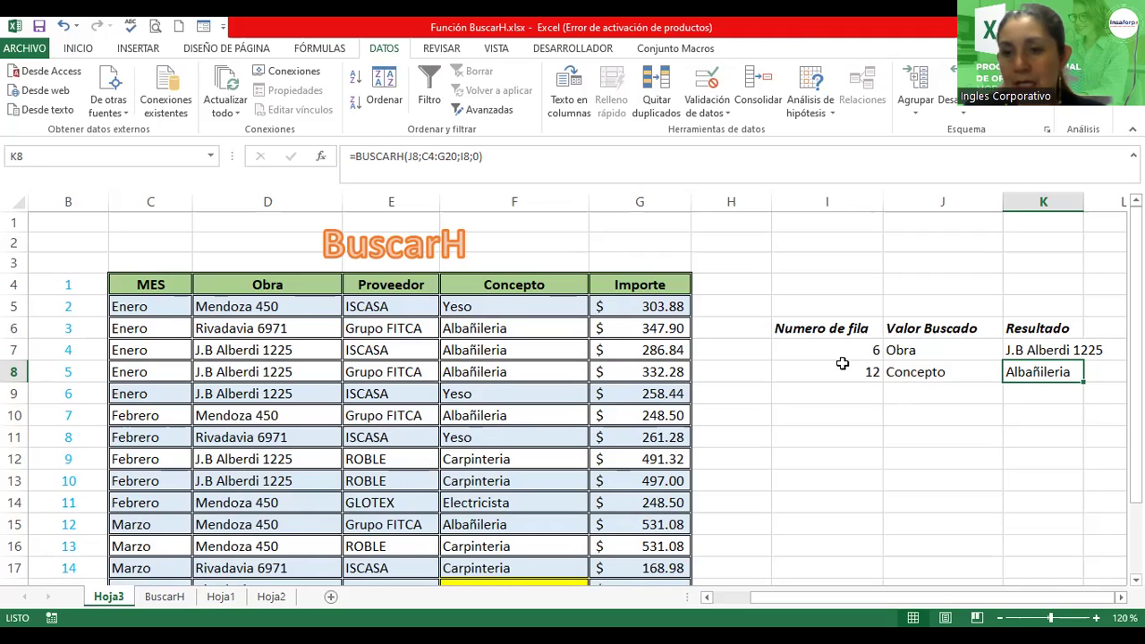
pyautogui.press('Left')
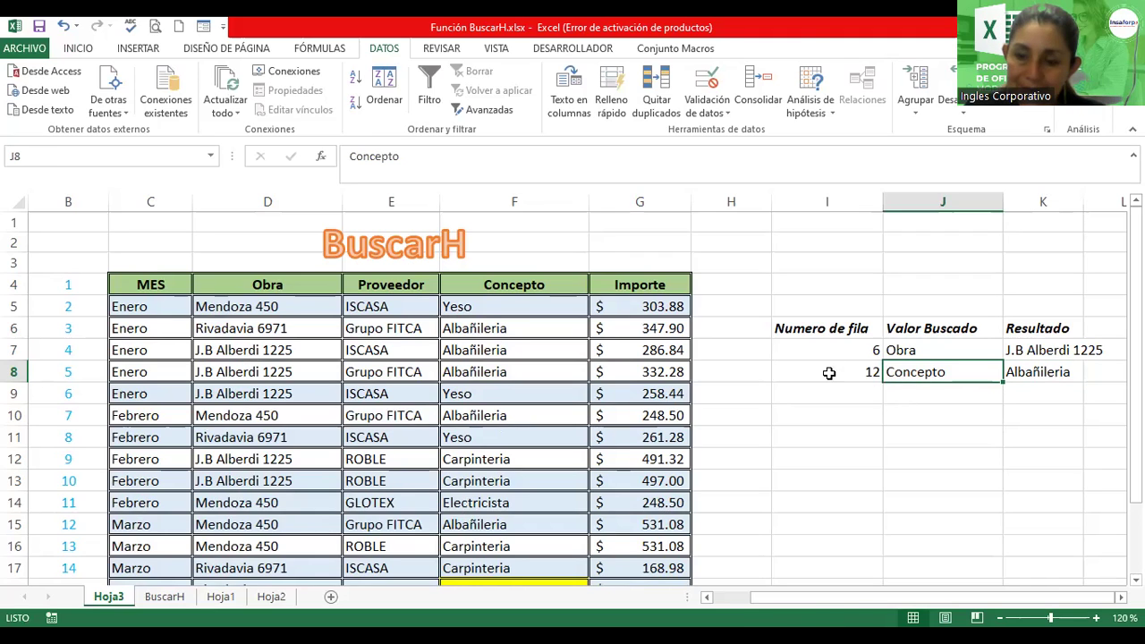
pyautogui.moveTo(828, 350); pyautogui.dragTo(829, 373)
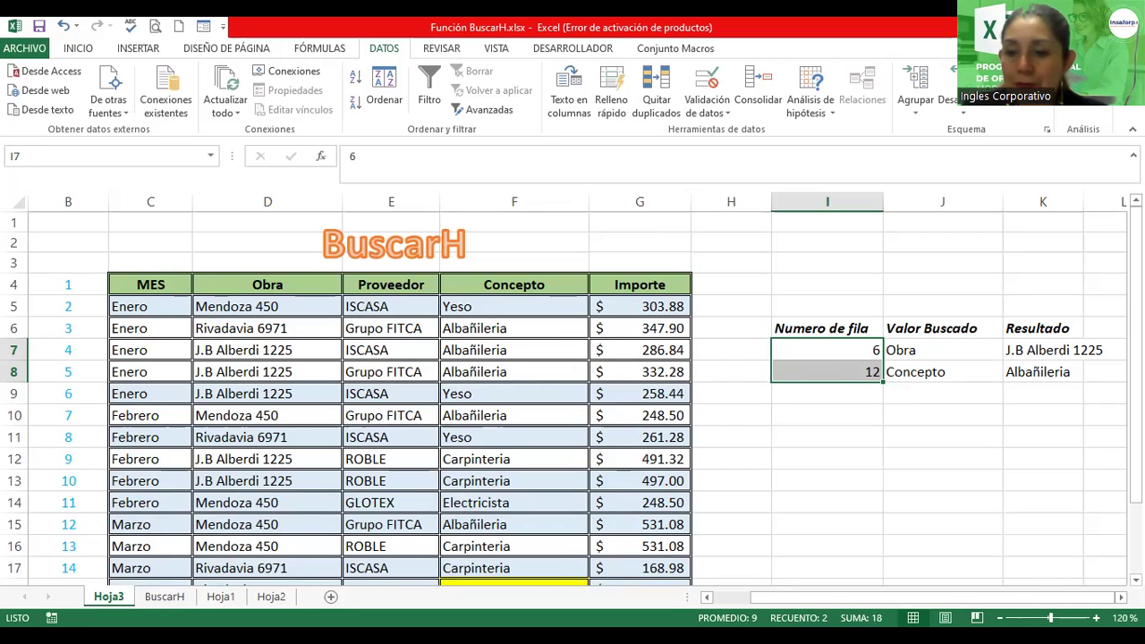
# Rename the Hoja3 tab to BuscarH_Ejercicio 1, then select the I6:K8 lookup summary.
pyautogui.click(1014, 411)
pyautogui.hscroll(1, 593, 398)
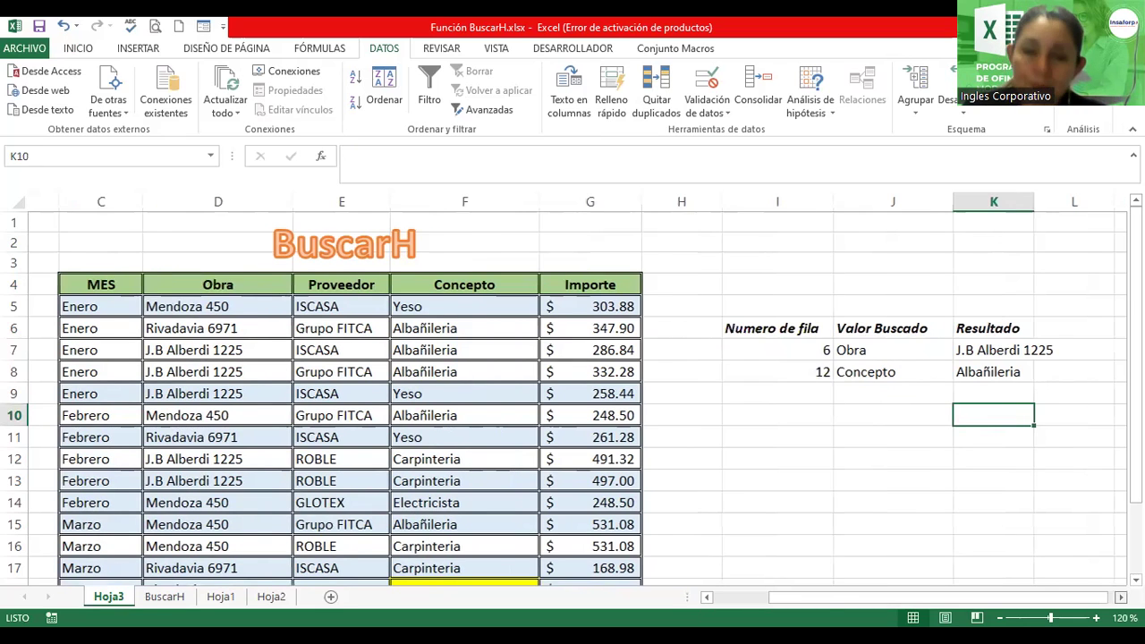
pyautogui.hscroll(3, 583, 334)
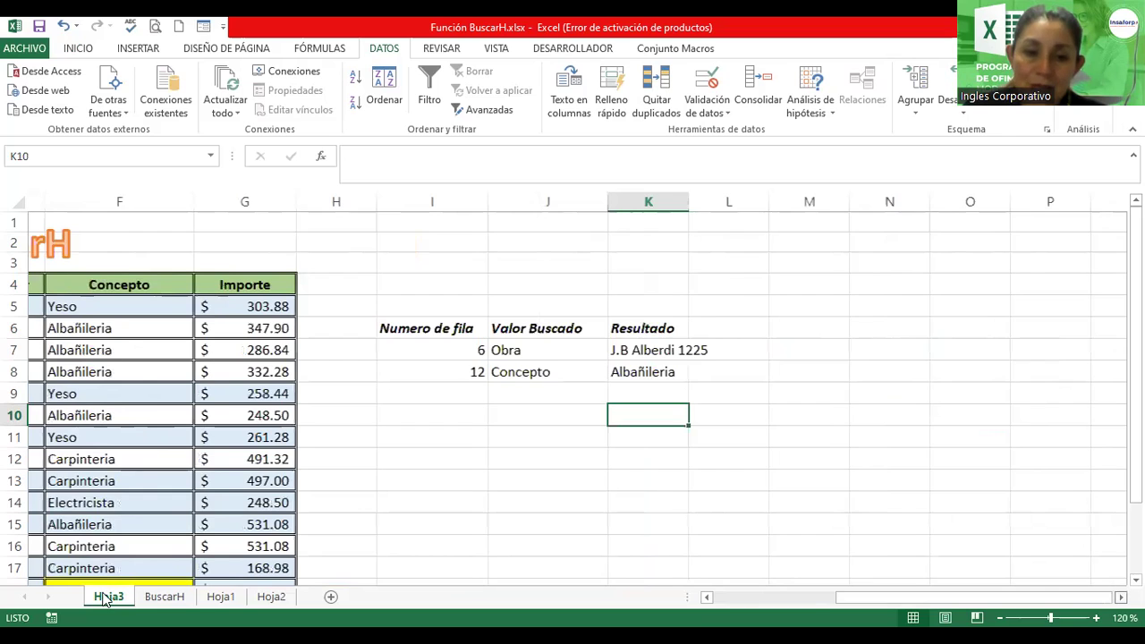
pyautogui.hscroll(1, 105, 599)
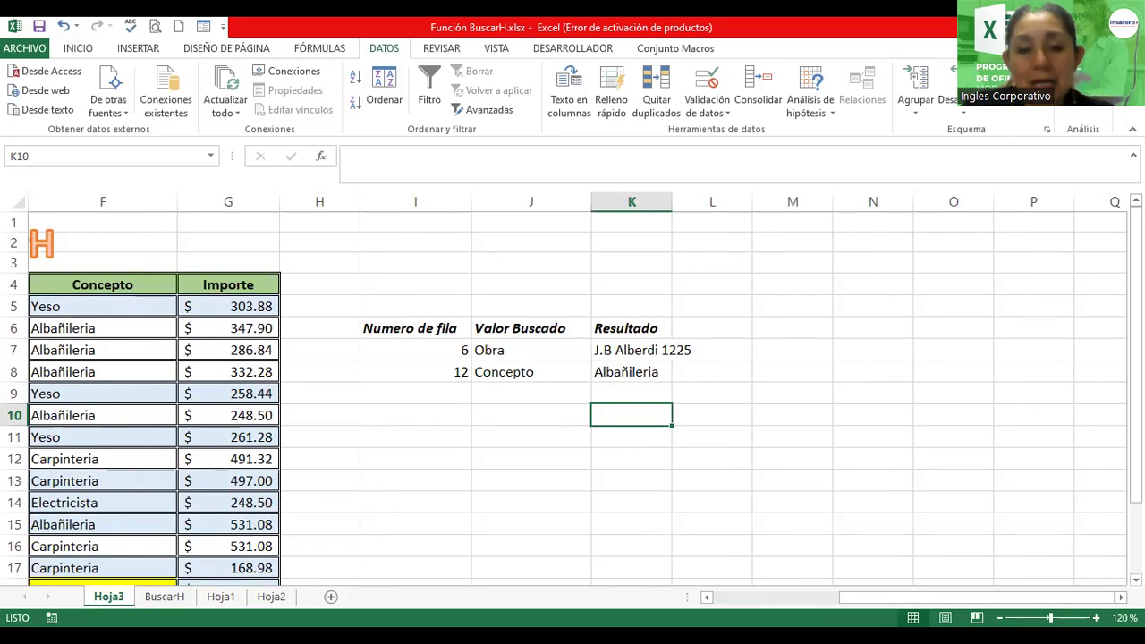
pyautogui.doubleClick(108, 597)
pyautogui.write('B')
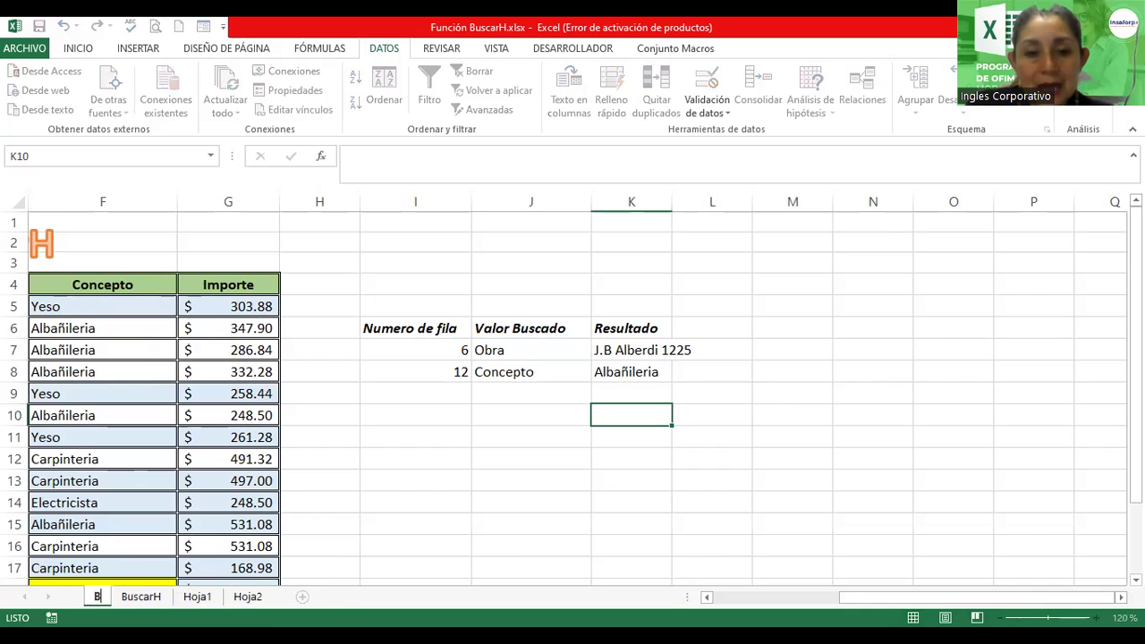
pyautogui.write('uscar')
pyautogui.press('Return')
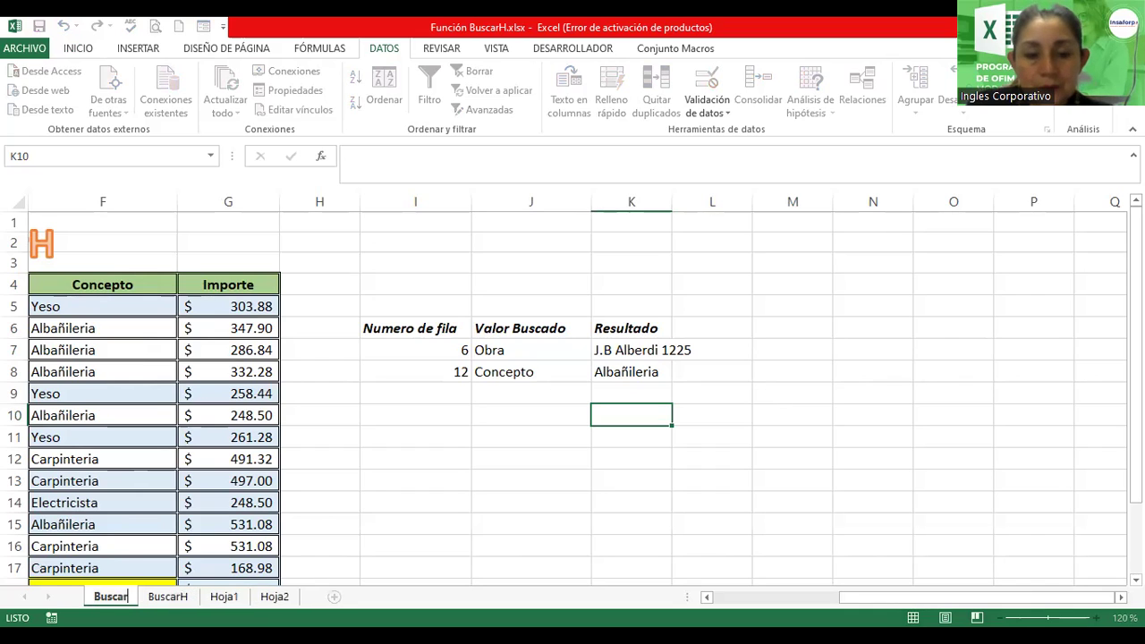
pyautogui.write('H')
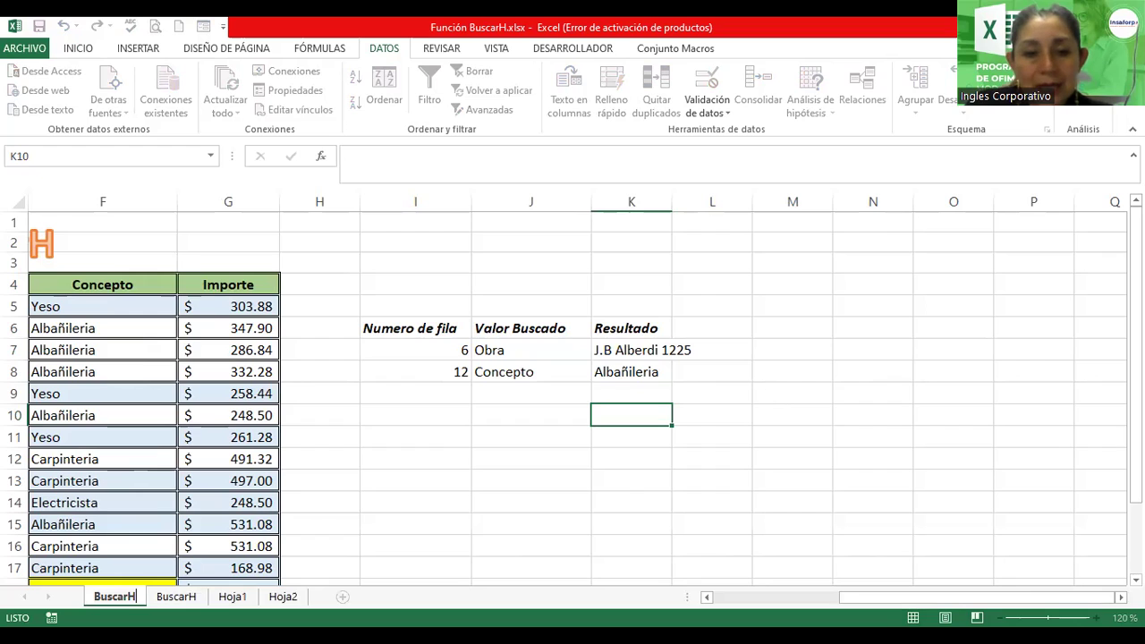
pyautogui.write('_Ejer')
pyautogui.write('cicio')
pyautogui.write('_1')
pyautogui.press('Return')
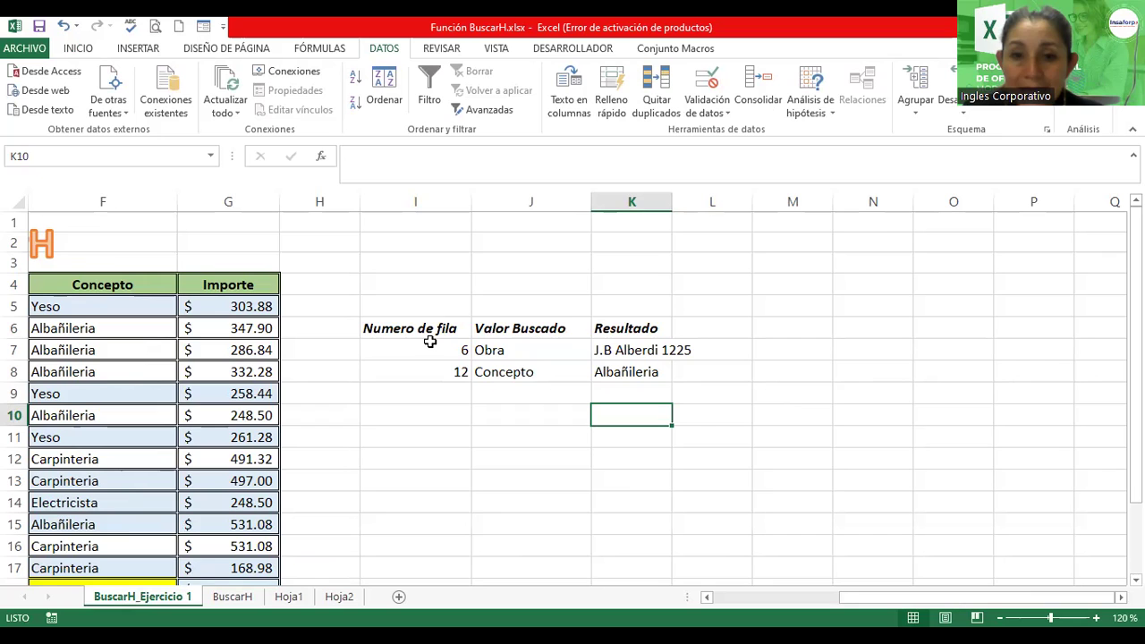
pyautogui.moveTo(621, 371); pyautogui.dragTo(442, 364)
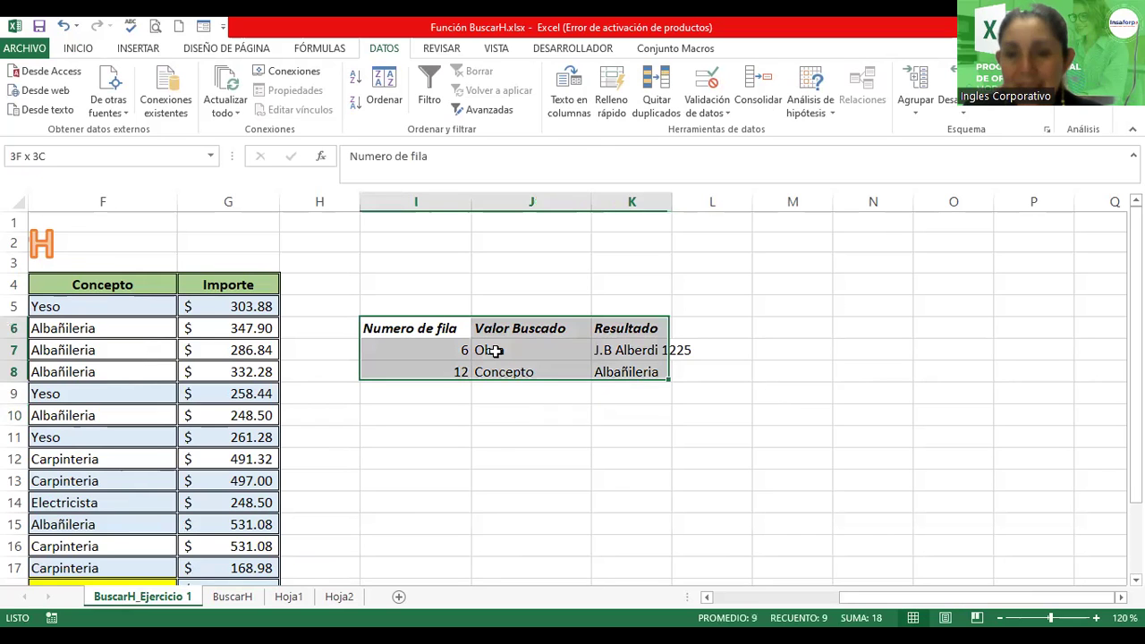
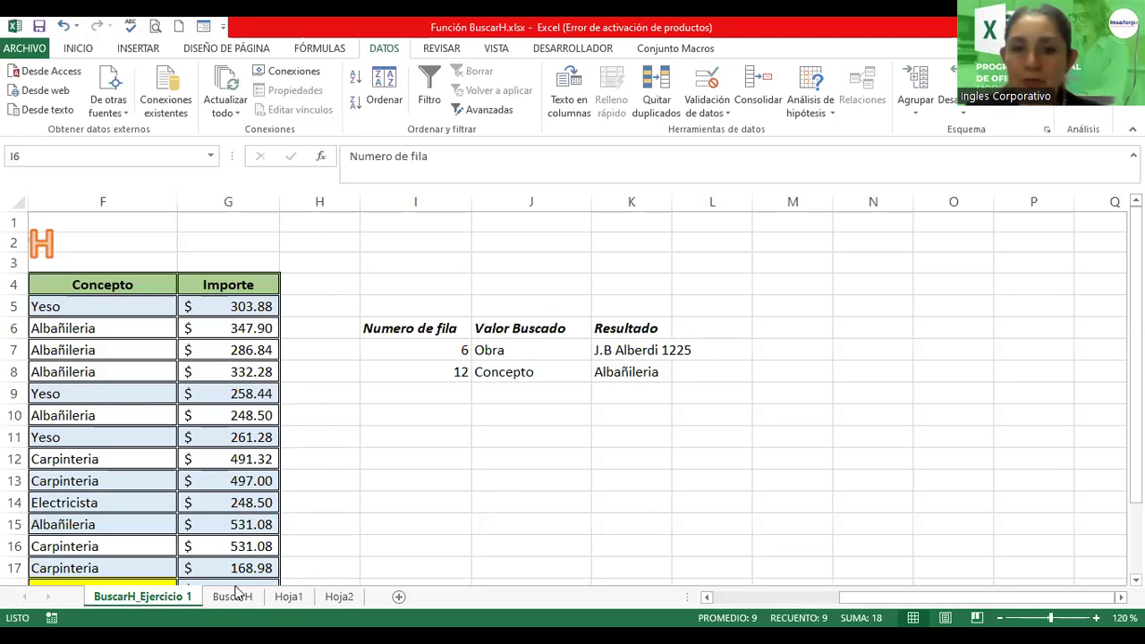
# Switch to the BuscarH_Ejercicio 1 sheet with the winners list and prizes table.
pyautogui.click(232, 596)
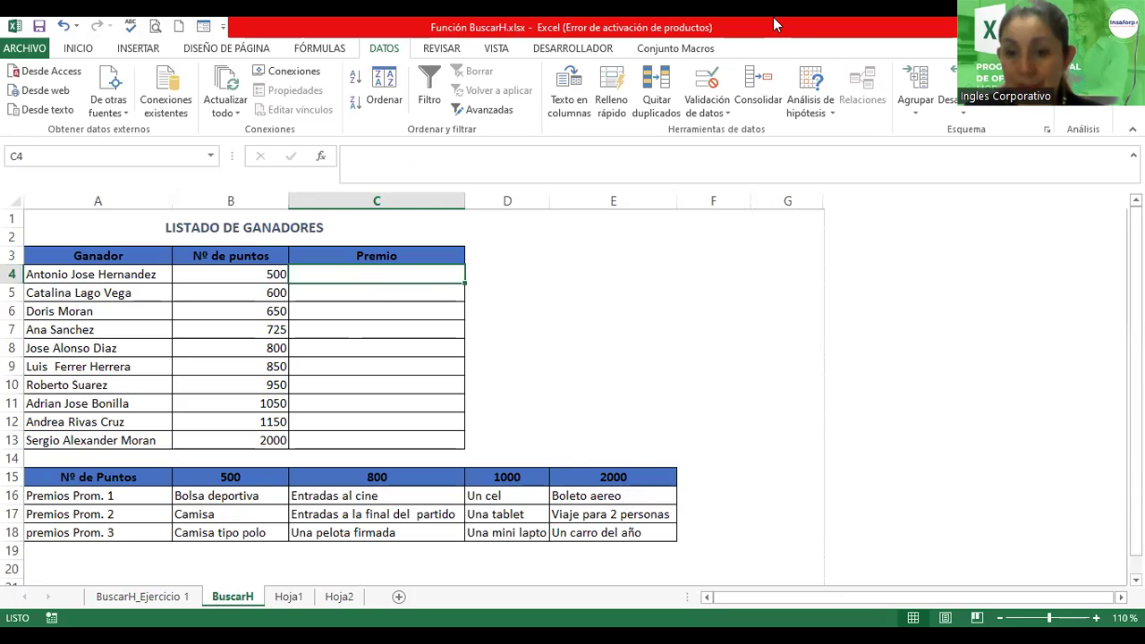
pyautogui.click(686, 295)
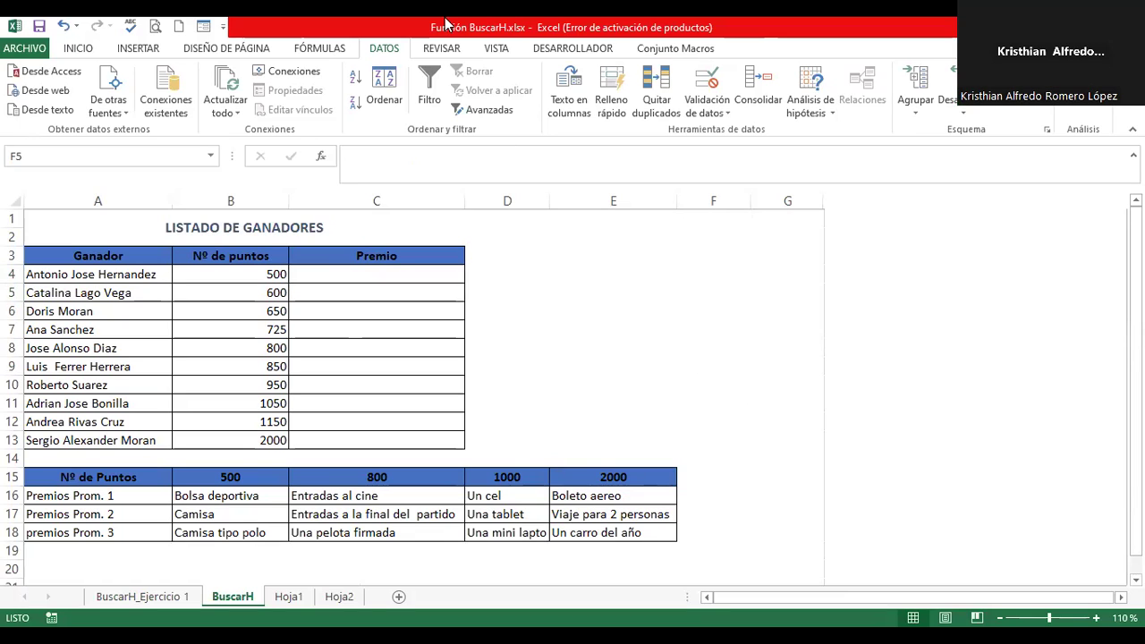
# Edit C4's =BUSCARH(B4;A15:E18;2;0) formula to show its highlighted references.
pyautogui.click(358, 284)
pyautogui.click(370, 271)
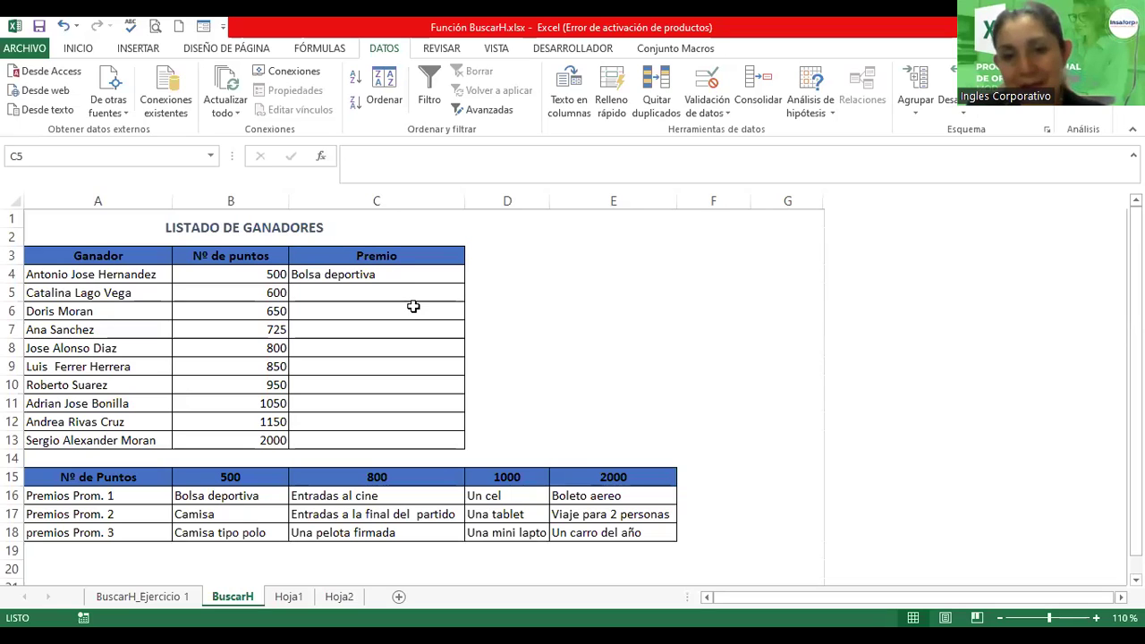
pyautogui.click(402, 273)
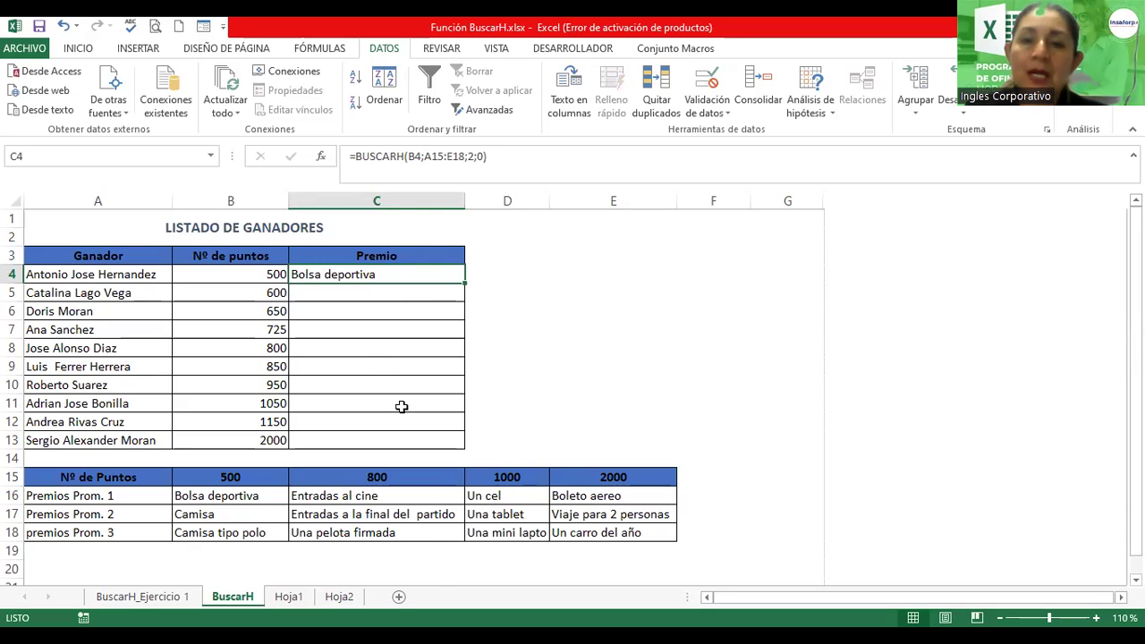
pyautogui.press('F2')
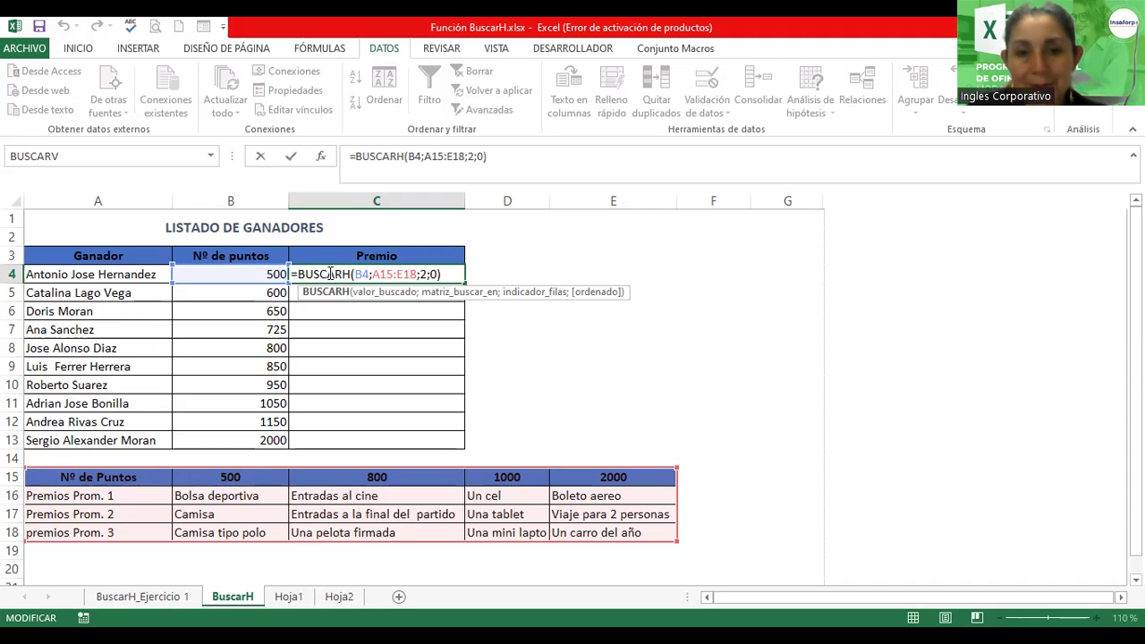
# Inspect the B4 argument, then confirm C4 returning Bolsa deportiva for 500 points.
pyautogui.doubleClick(363, 276)
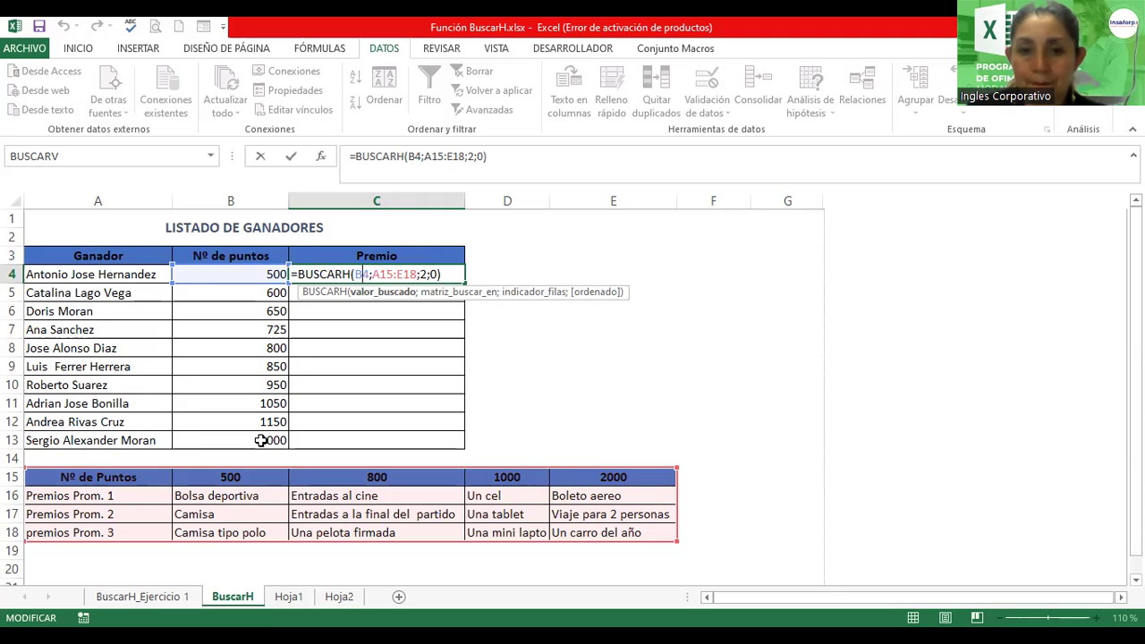
pyautogui.press('Return')
pyautogui.press('Up')
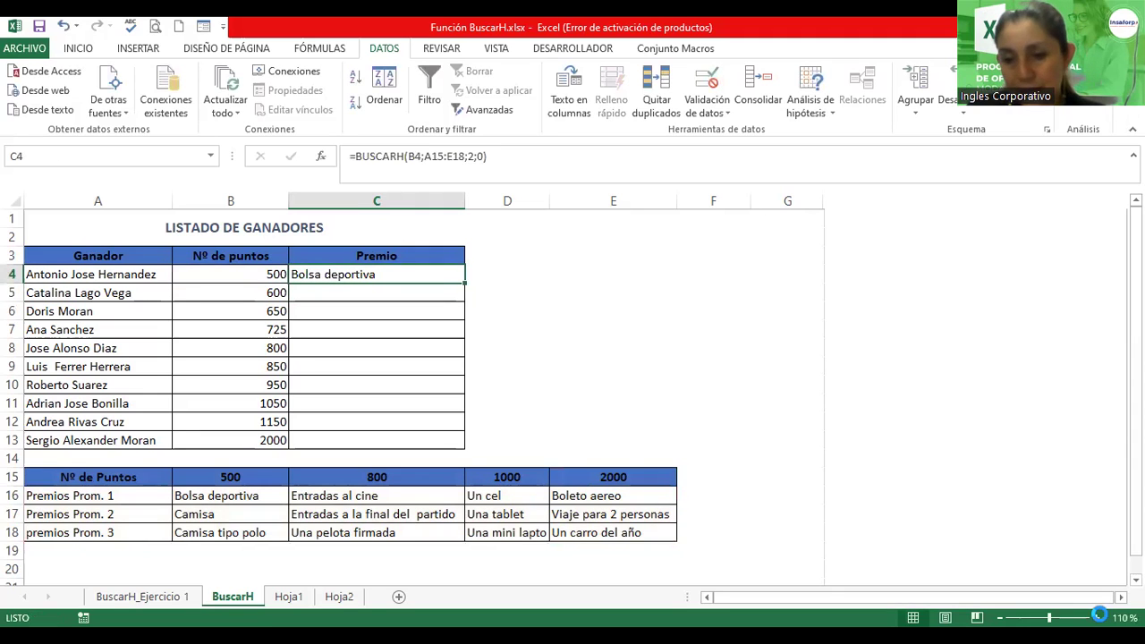
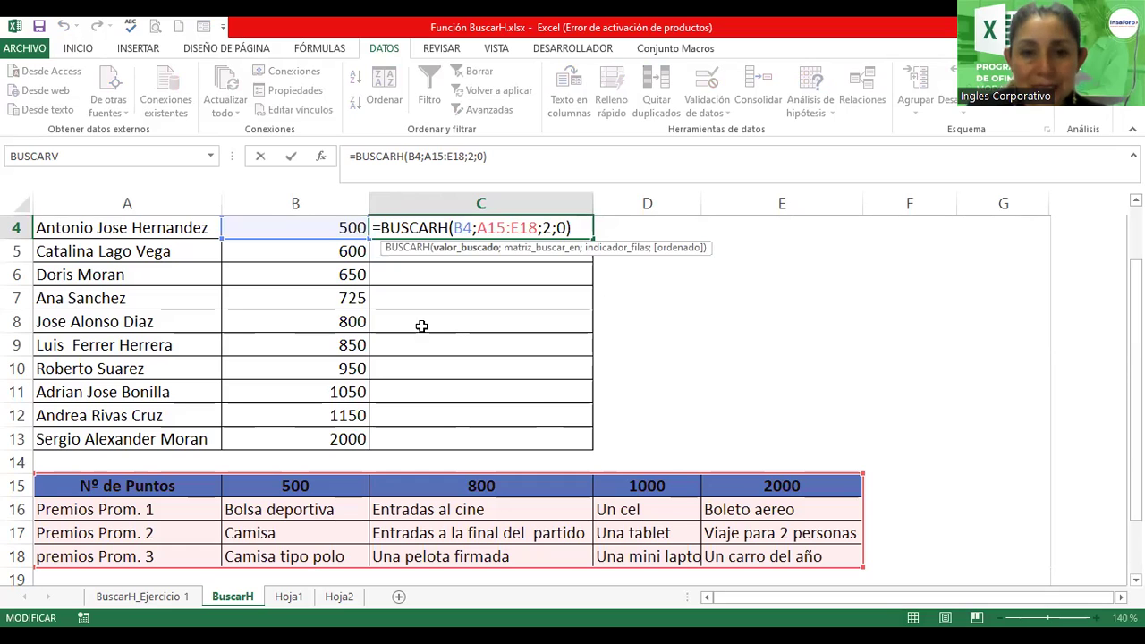
# Commit the C4 prize lookup, then change B4's points to 800 to see the prize update.
pyautogui.click(303, 220)
pyautogui.click(303, 225)
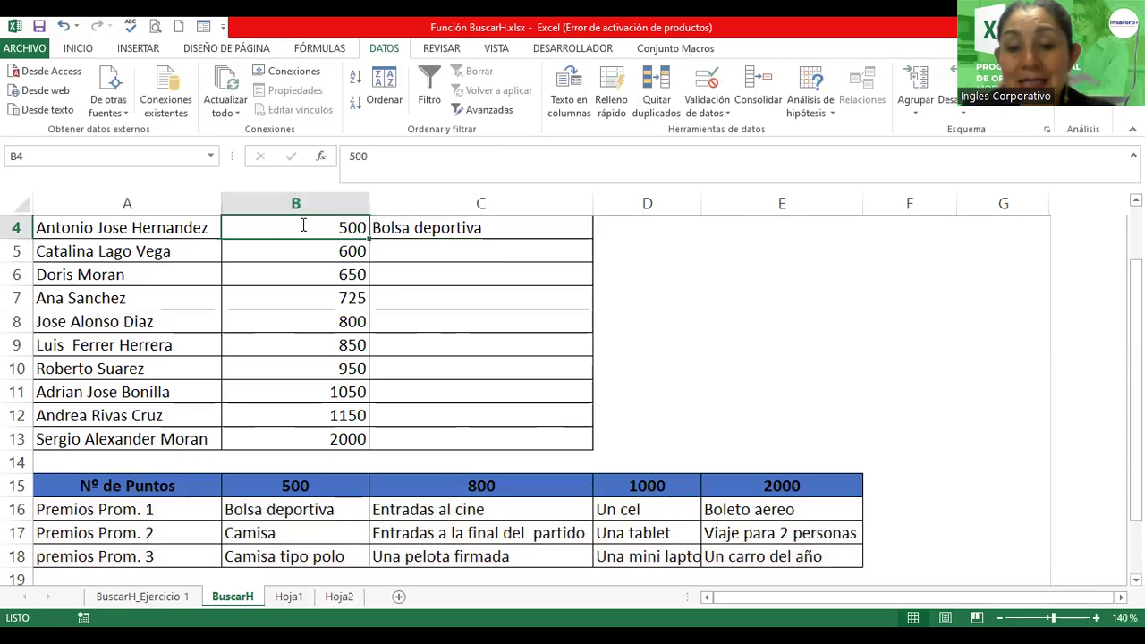
pyautogui.write('800')
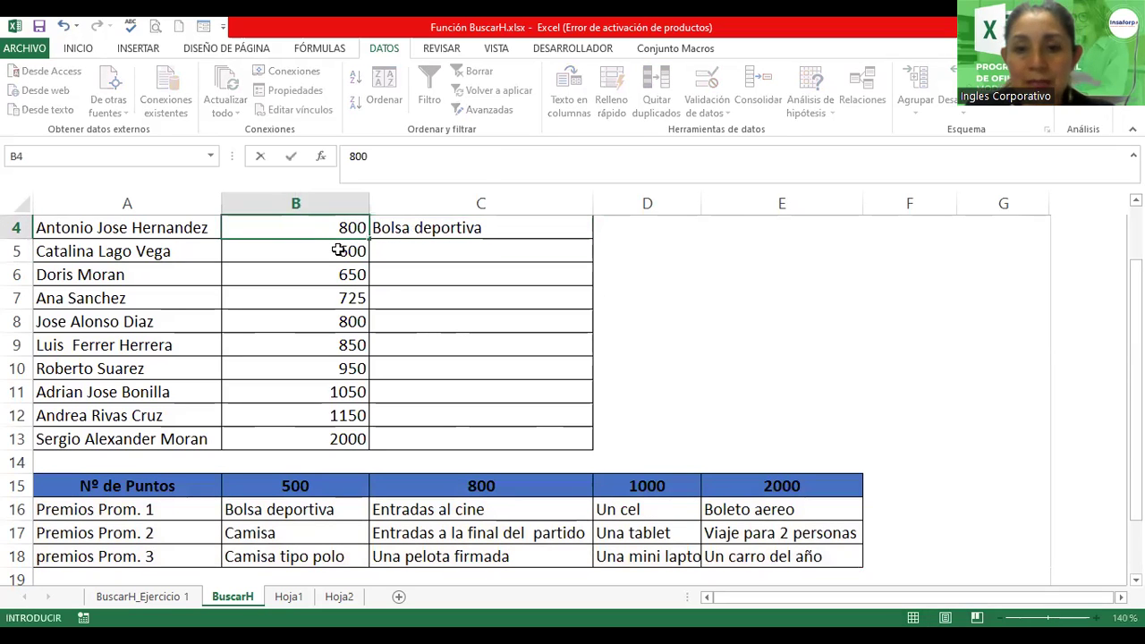
pyautogui.press('Return')
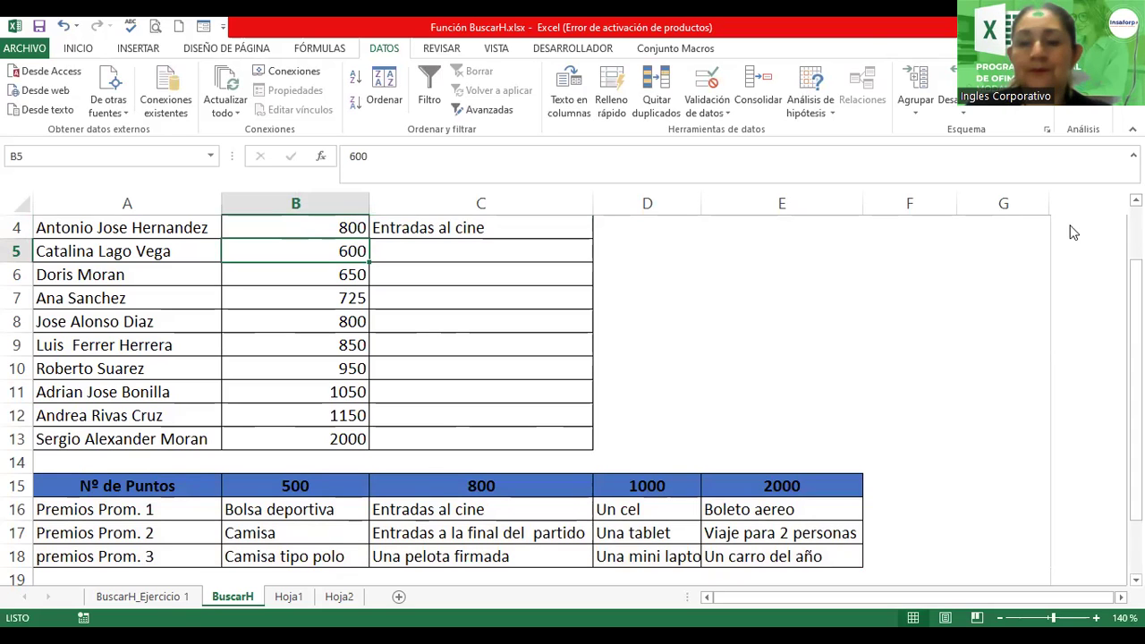
# Restore B4 to 500 points and reopen C4's BUSCARH formula for review.
pyautogui.scroll(1, 490, 299)
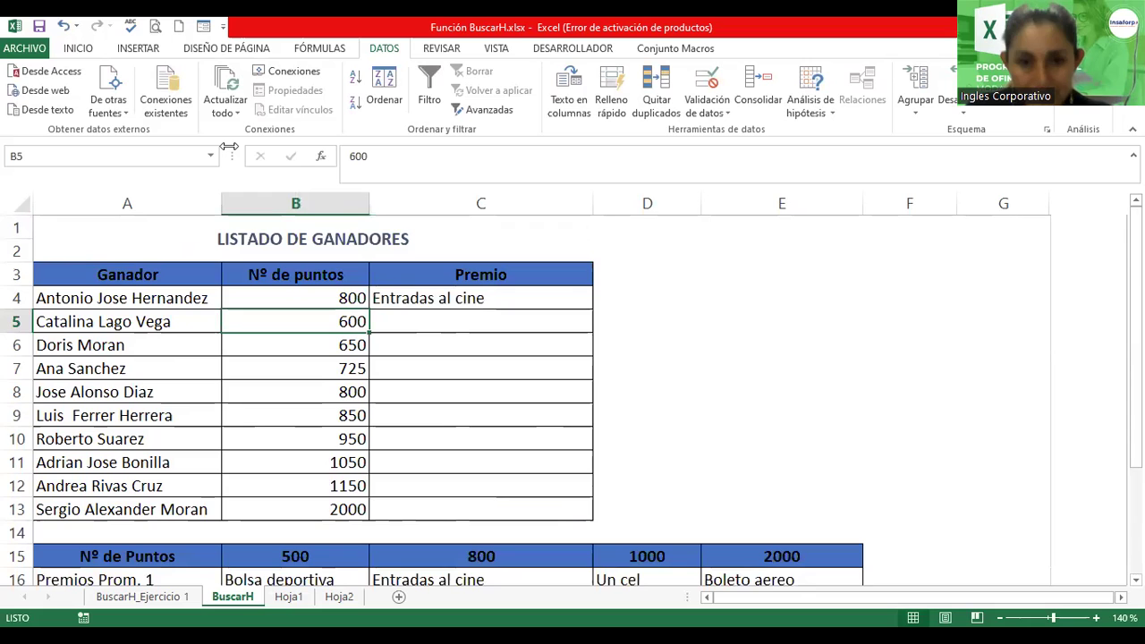
pyautogui.click(298, 299)
pyautogui.write('500')
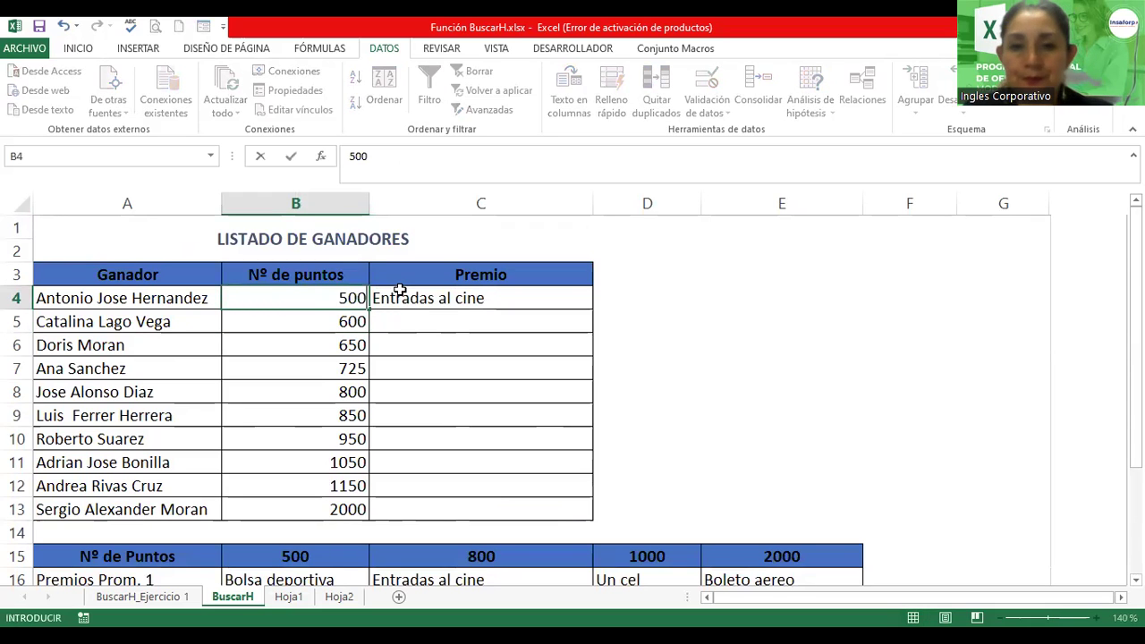
pyautogui.press('Return')
pyautogui.press('Up')
pyautogui.press('Right')
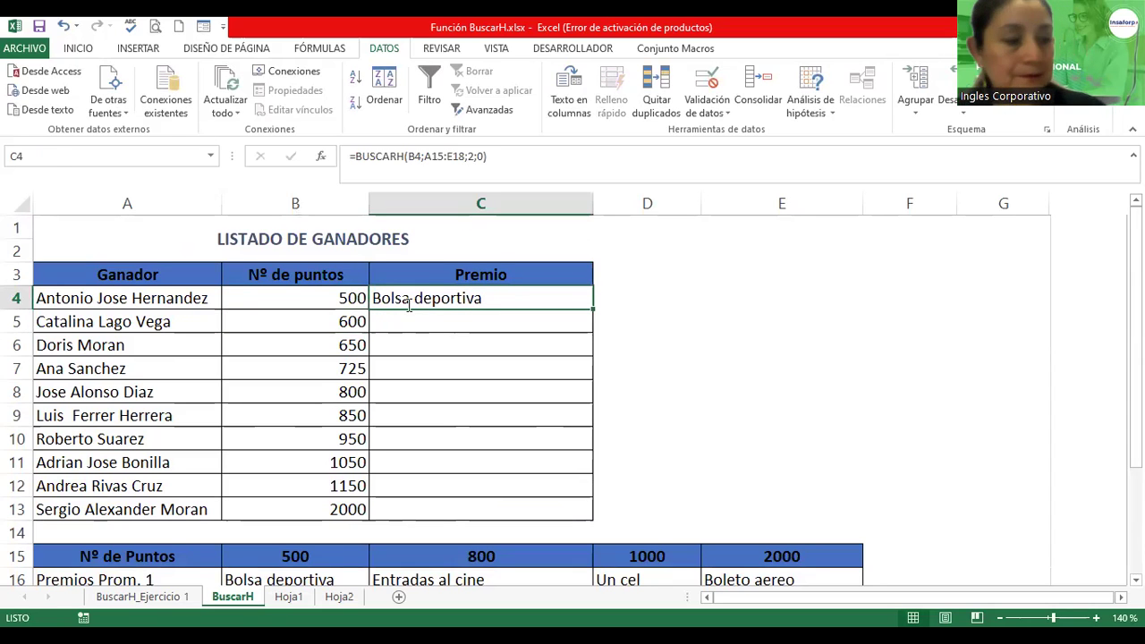
pyautogui.doubleClick(409, 305)
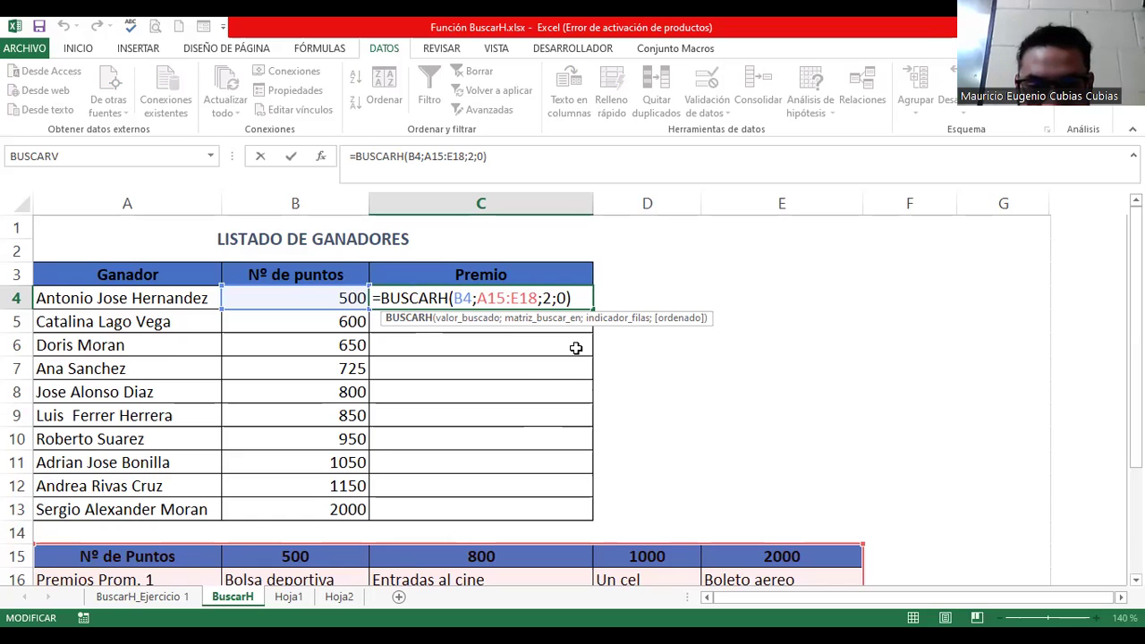
pyautogui.press('Return')
pyautogui.scroll(-1, 537, 420)
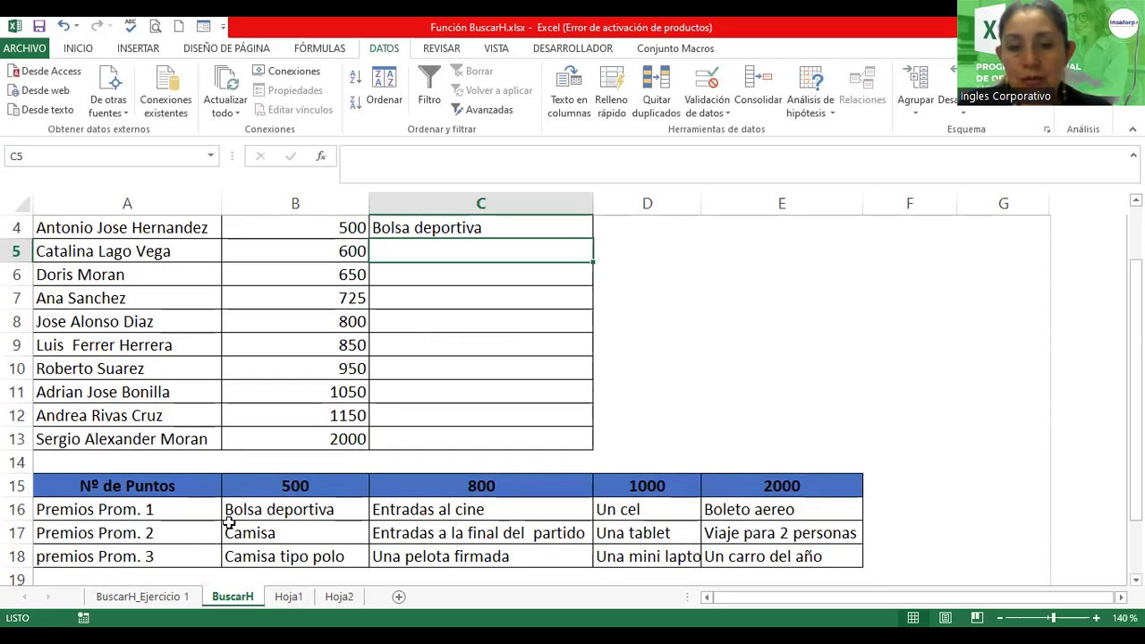
# Select C5 to check its exact-match lookup of 600 points, which returns #N/A.
pyautogui.scroll(1, 229, 522)
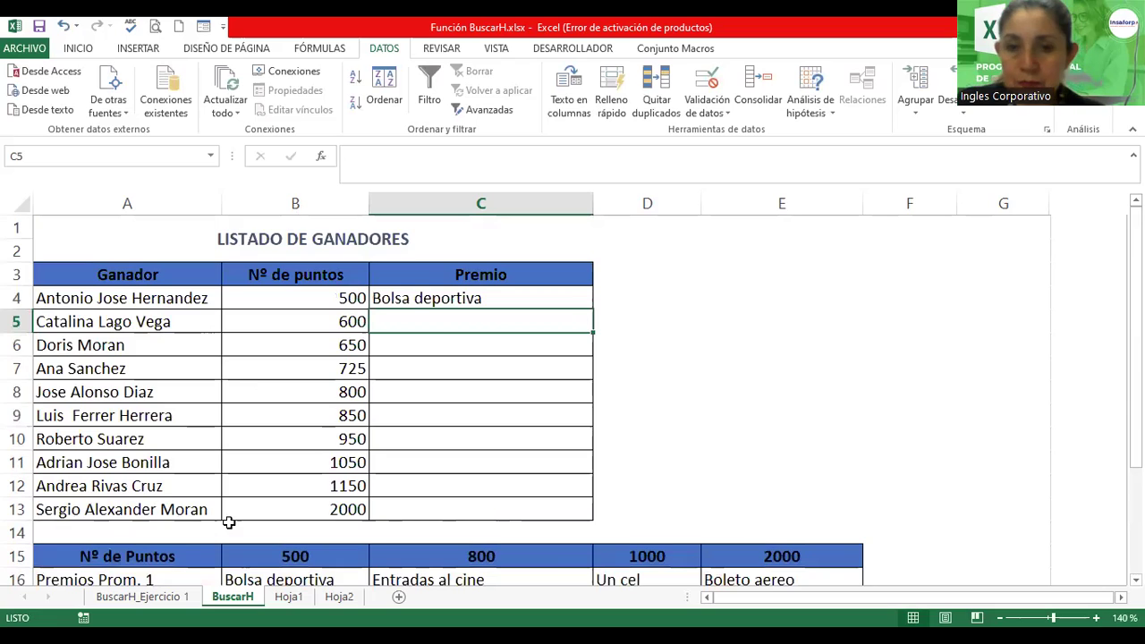
pyautogui.scroll(-1, 513, 344)
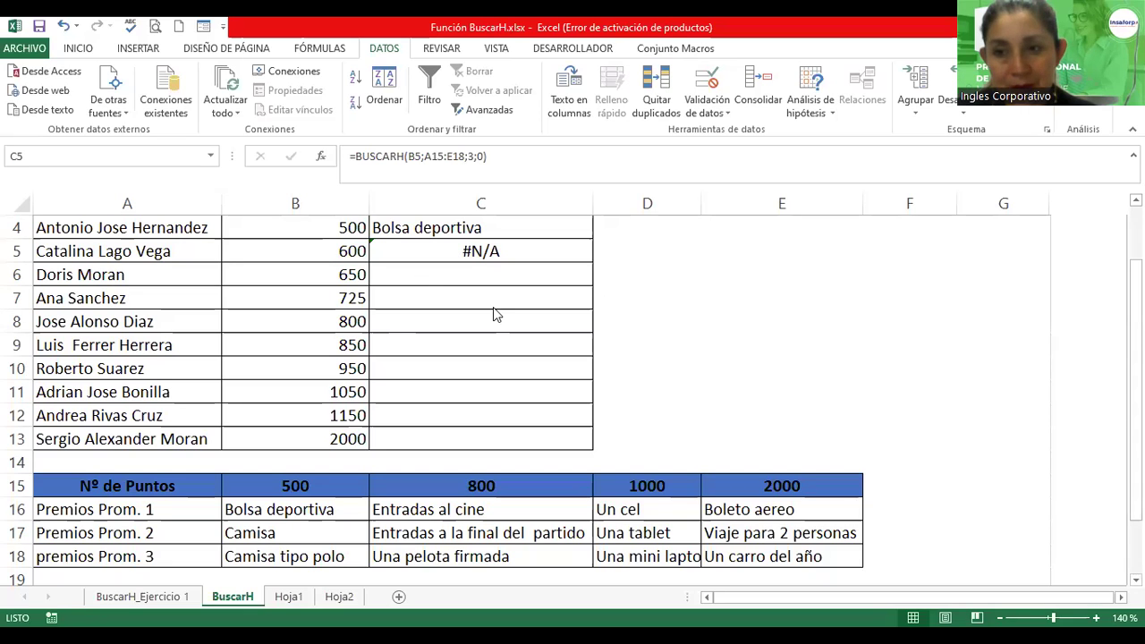
pyautogui.write('=BUSCARH(B5;A15:E18;3;0)')
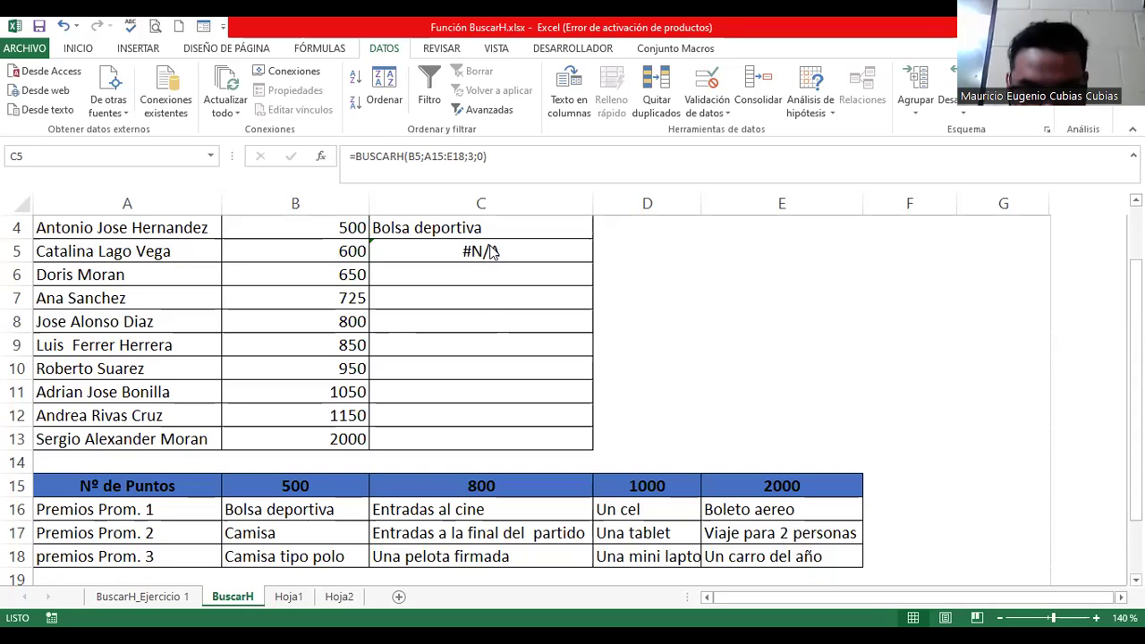
pyautogui.click(459, 253)
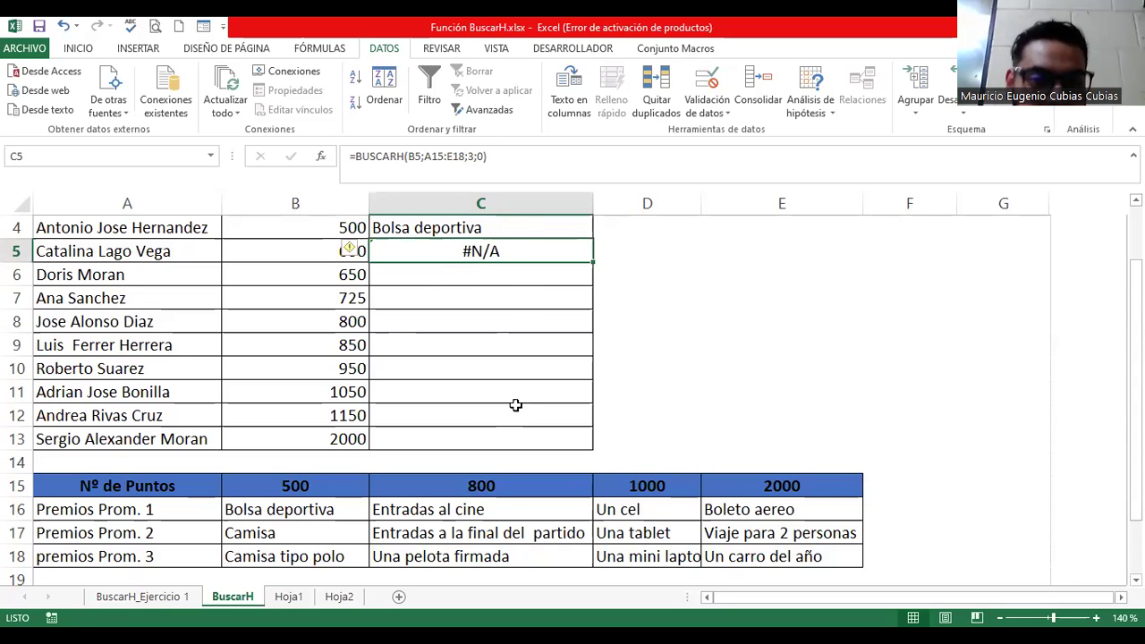
pyautogui.scroll(-2, 510, 407)
pyautogui.scroll(2, 516, 405)
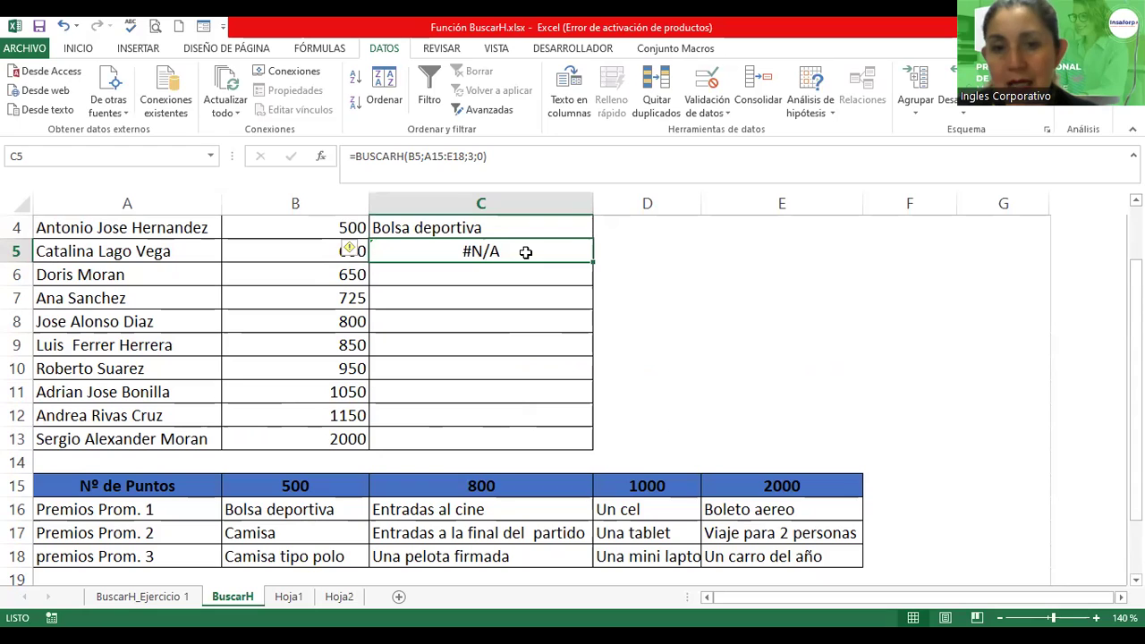
# Edit C5's =BUSCARH(B5;A15:E18;3;0) formula, moving the caret past the range reference.
pyautogui.doubleClick(513, 252)
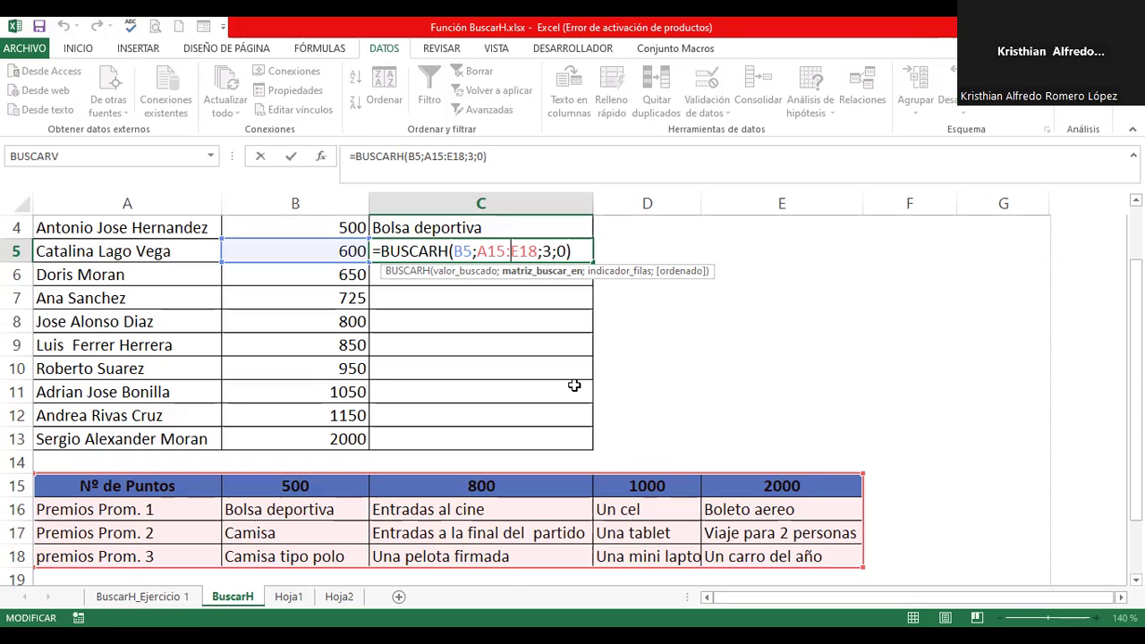
pyautogui.press('Right')
pyautogui.press('Right')
pyautogui.press('Right')
pyautogui.press('Right')
pyautogui.press('Right')
pyautogui.press('Right')
pyautogui.press('Right')
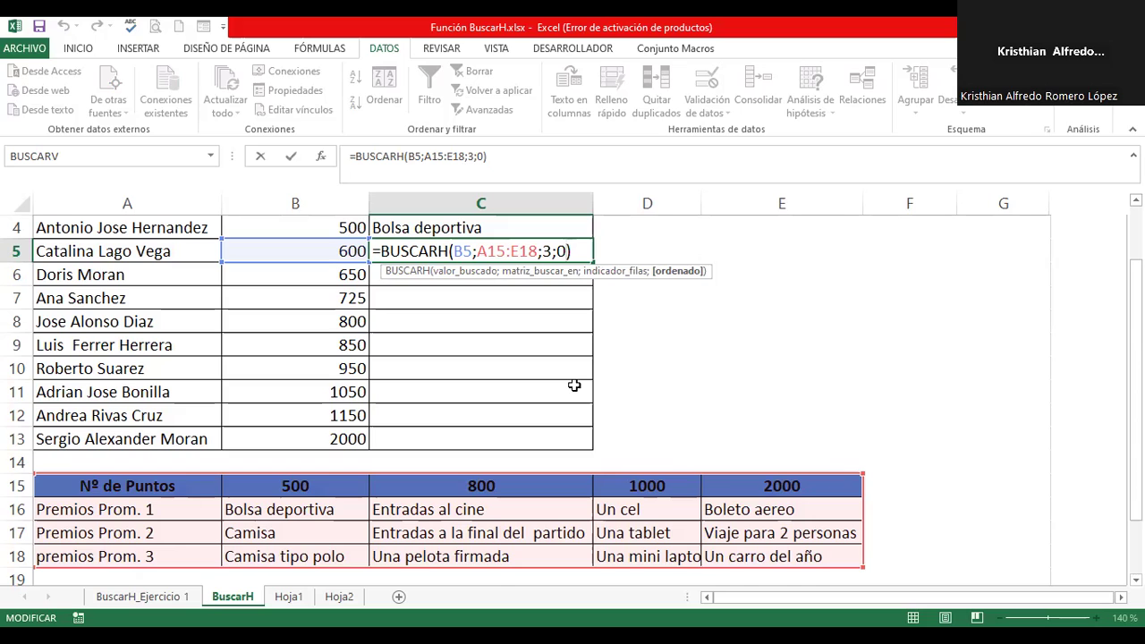
# Replace C5's exact-match 0 with VERDADERO so 600 points returns Camisa.
pyautogui.press('Left')
pyautogui.press('BackSpace')
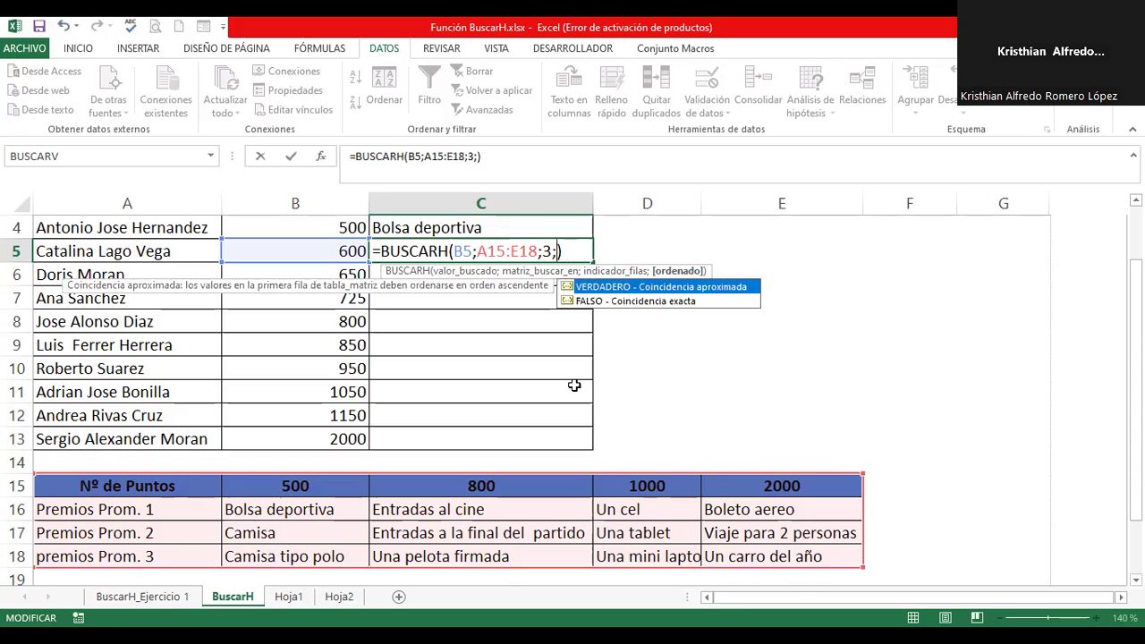
pyautogui.click(660, 289)
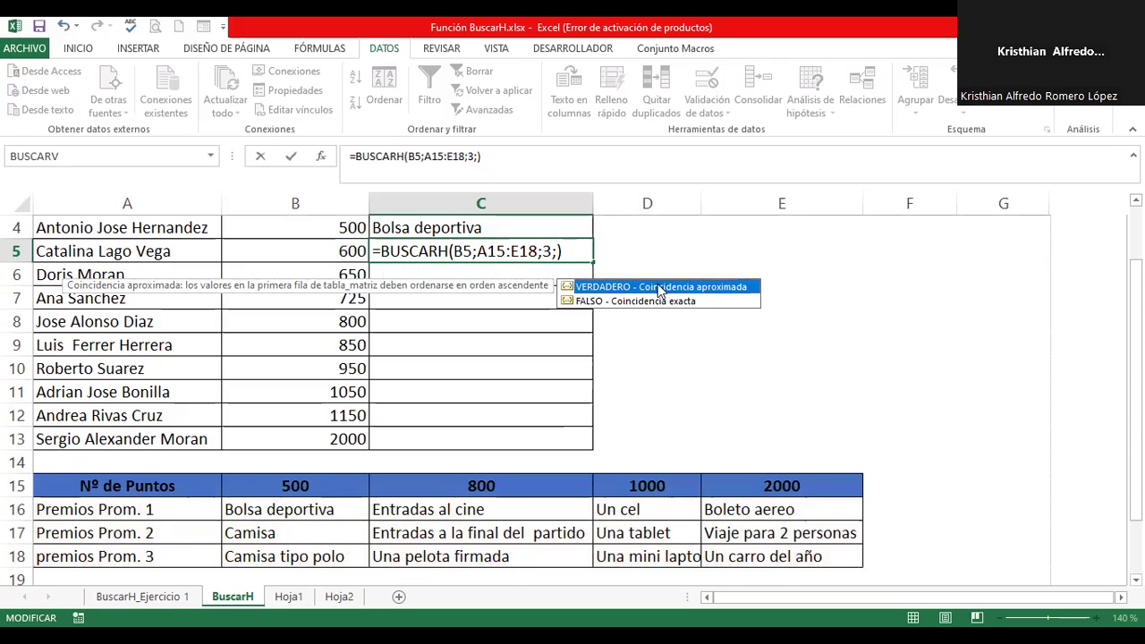
pyautogui.doubleClick(661, 287)
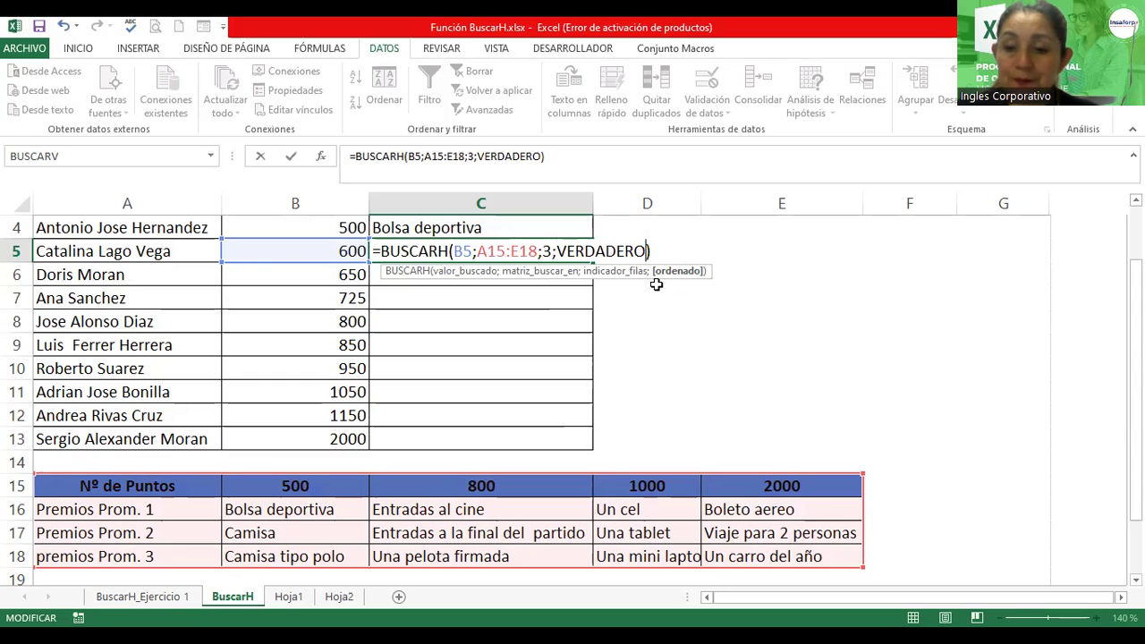
pyautogui.press('Return')
pyautogui.press('Up')
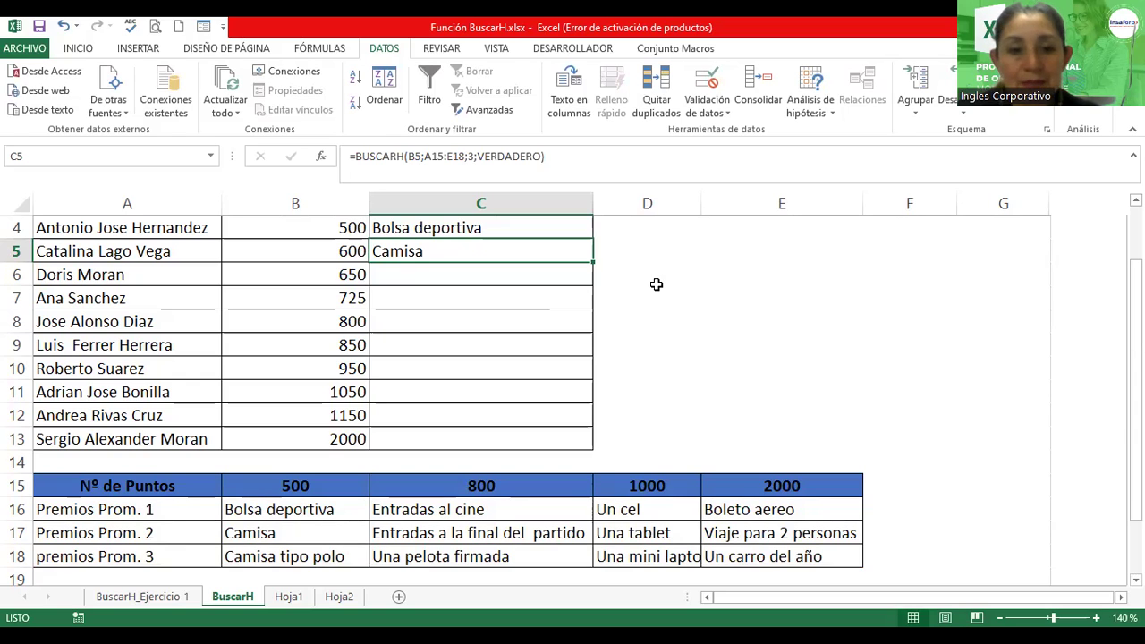
# Change C5's row index from 3 to 2 so it returns Bolsa deportiva.
pyautogui.doubleClick(473, 251)
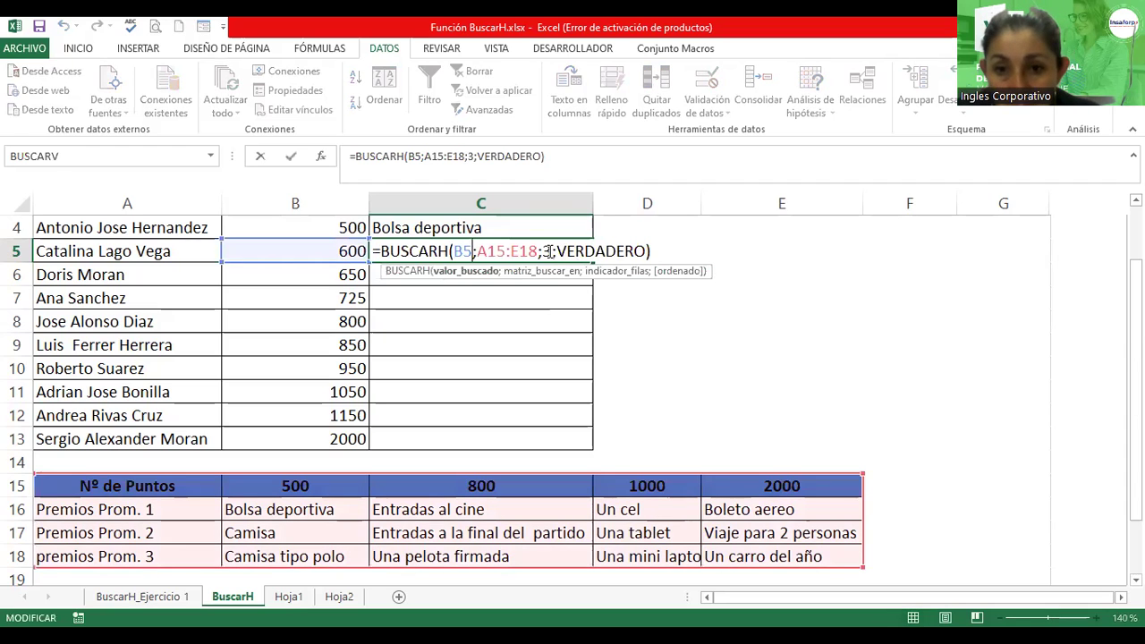
pyautogui.click(548, 251)
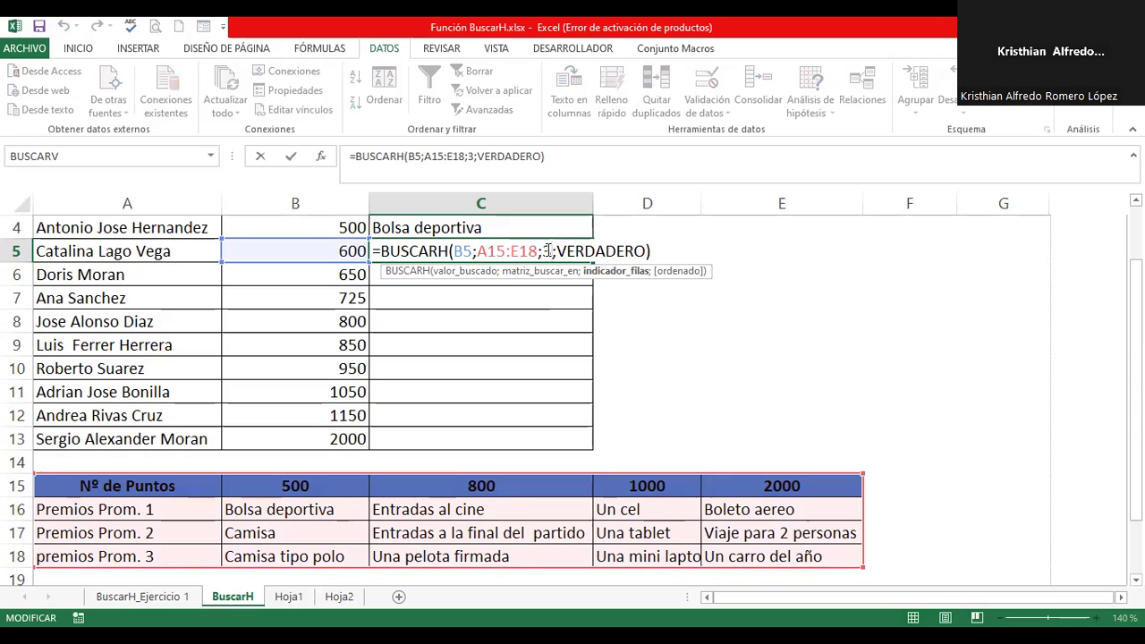
pyautogui.press('BackSpace')
pyautogui.write('2')
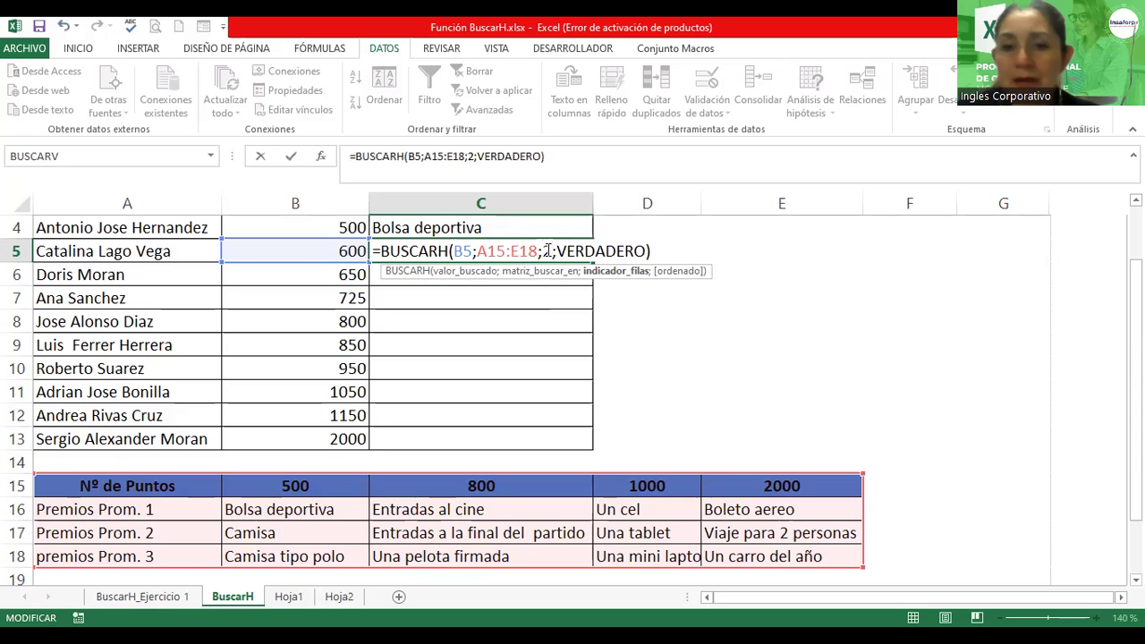
pyautogui.press('Return')
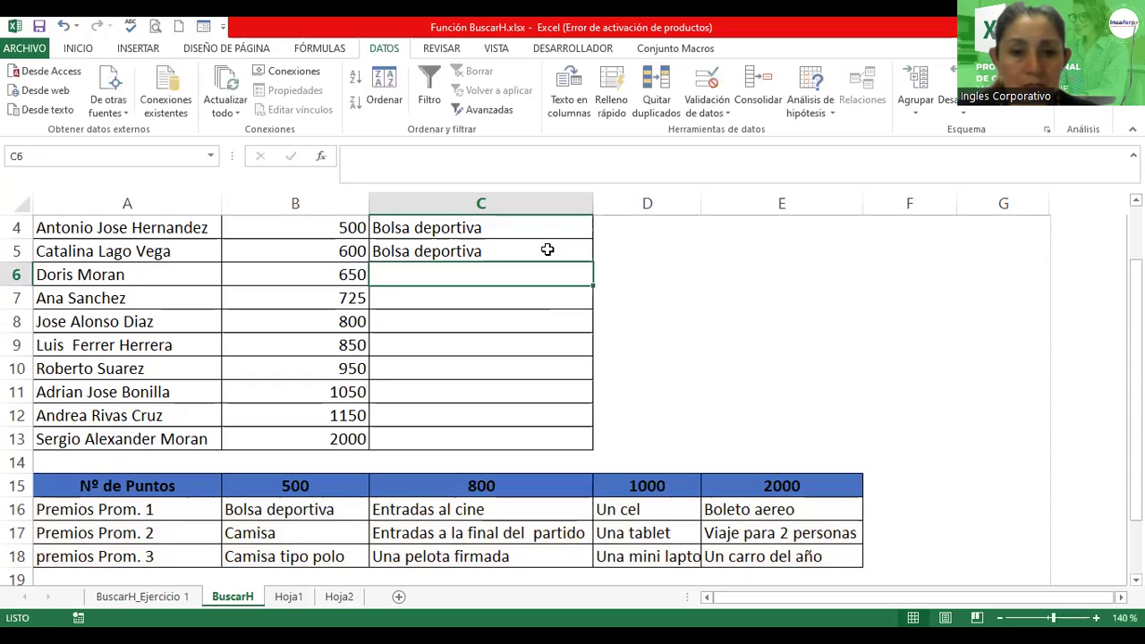
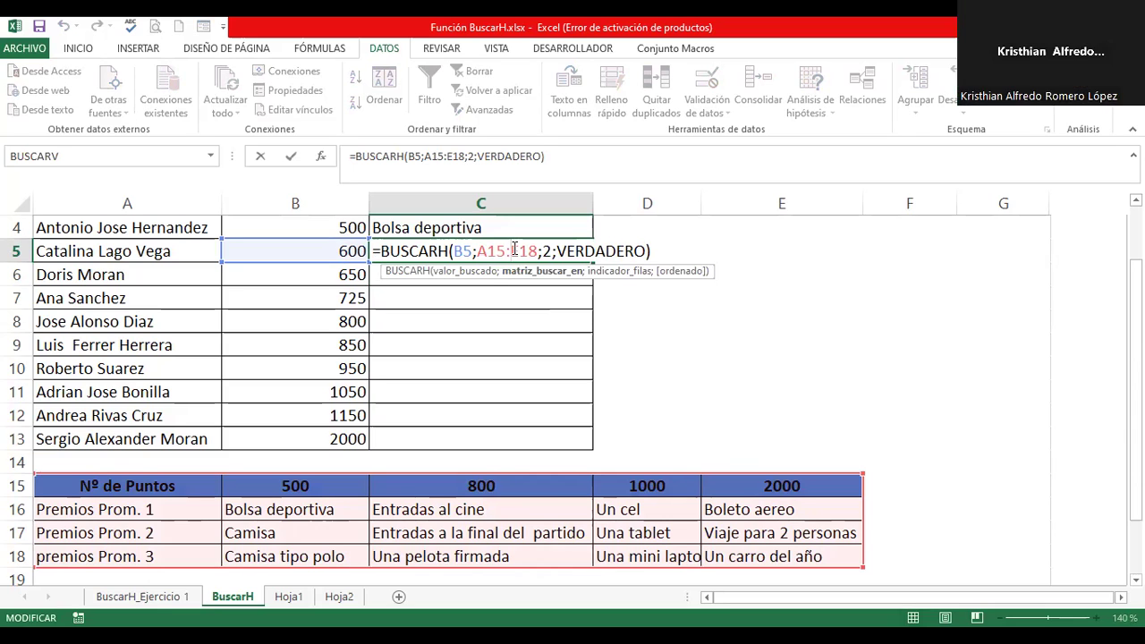
# Change C5's BUSCARH row index from 2 to 3 so 600 points returns Camisa.
pyautogui.press('Right')
pyautogui.press('Right')
pyautogui.press('Right')
pyautogui.press('BackSpace')
pyautogui.write('3')
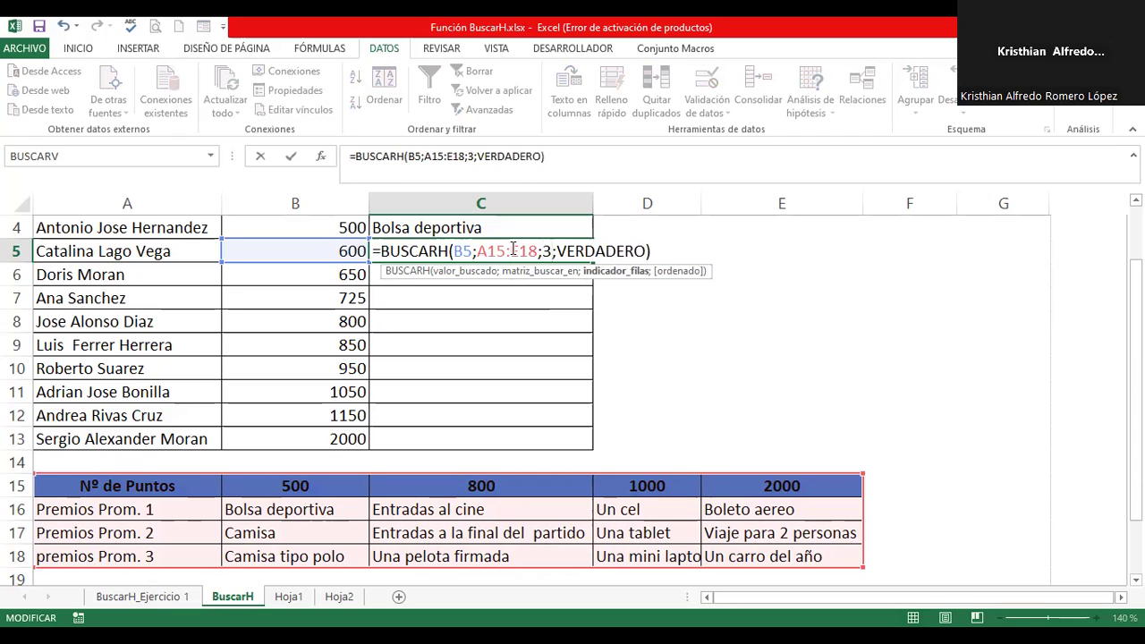
pyautogui.press('Return')
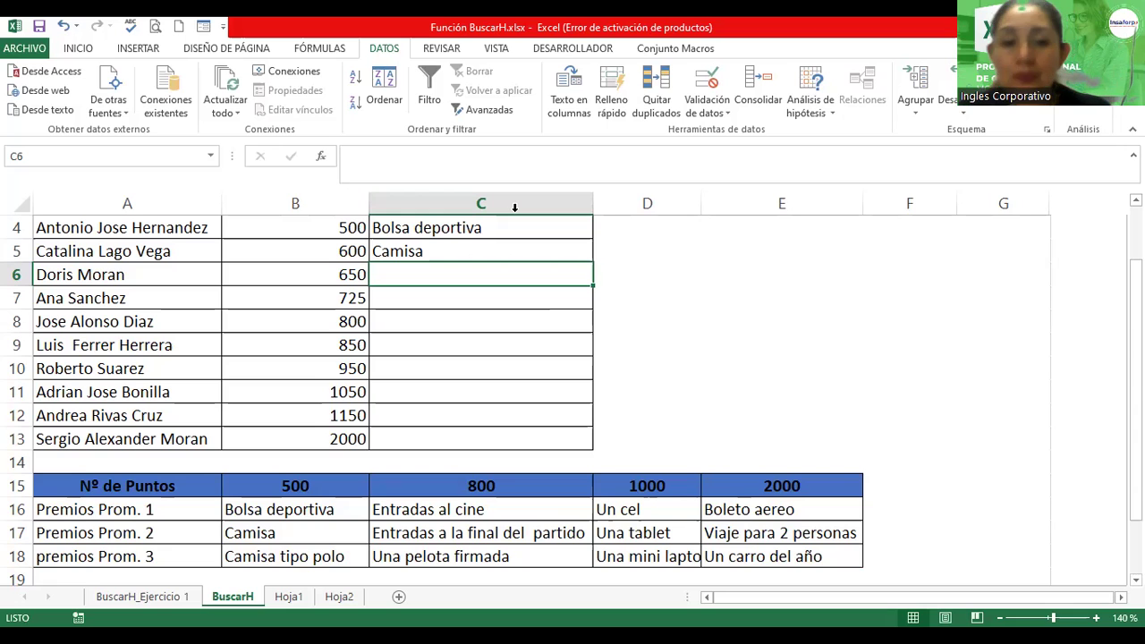
# Switch to the BuscarH_Ejercicio 1 sheet and scroll the view left.
pyautogui.click(152, 596)
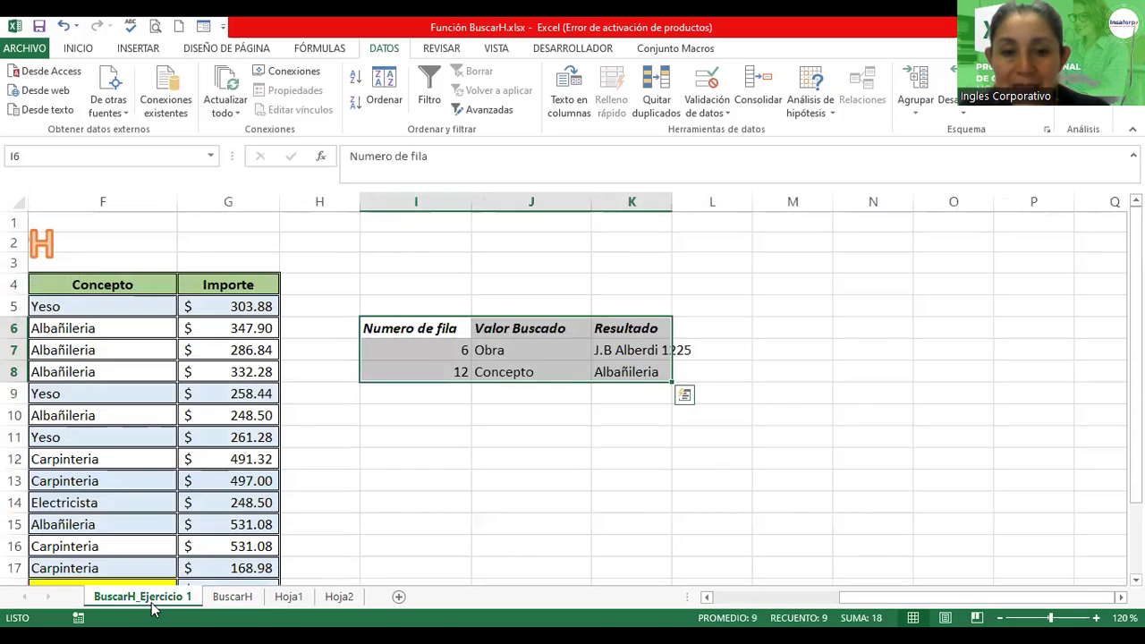
pyautogui.click(454, 451)
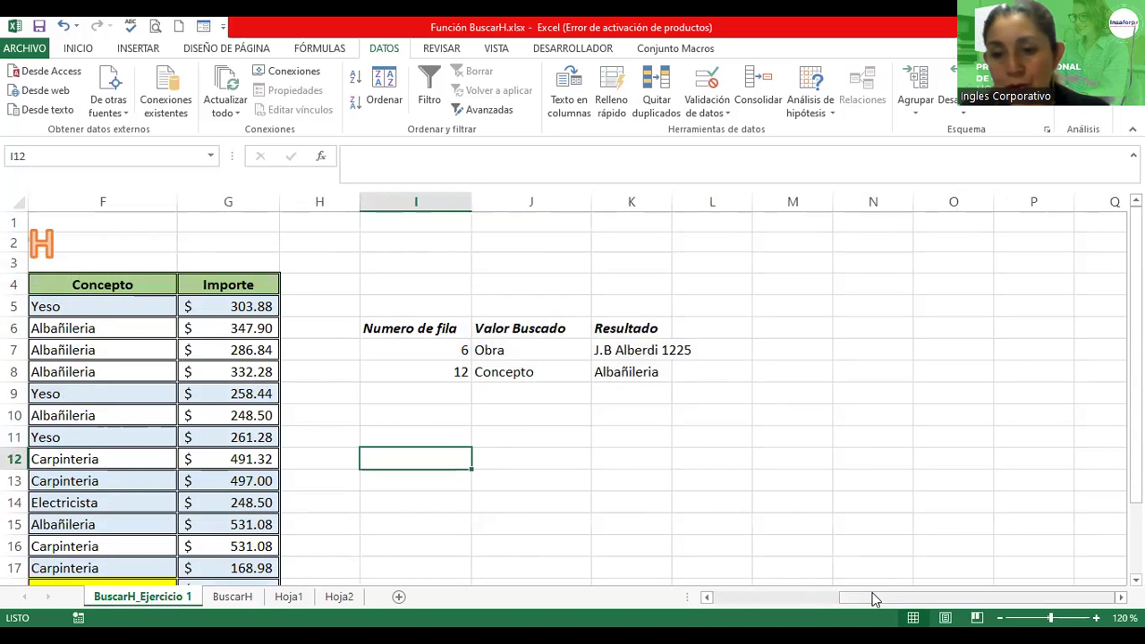
pyautogui.moveTo(877, 598); pyautogui.dragTo(773, 598)
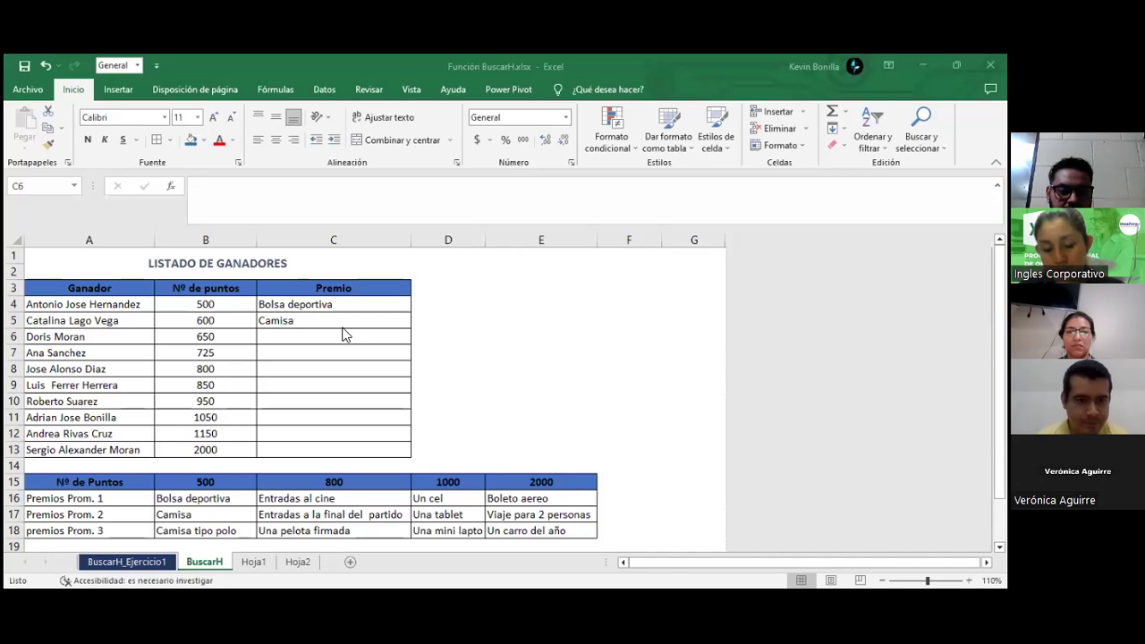
# Copy C5's prize formula into C6 and change its row index from 3 to 4.
pyautogui.click(346, 335)
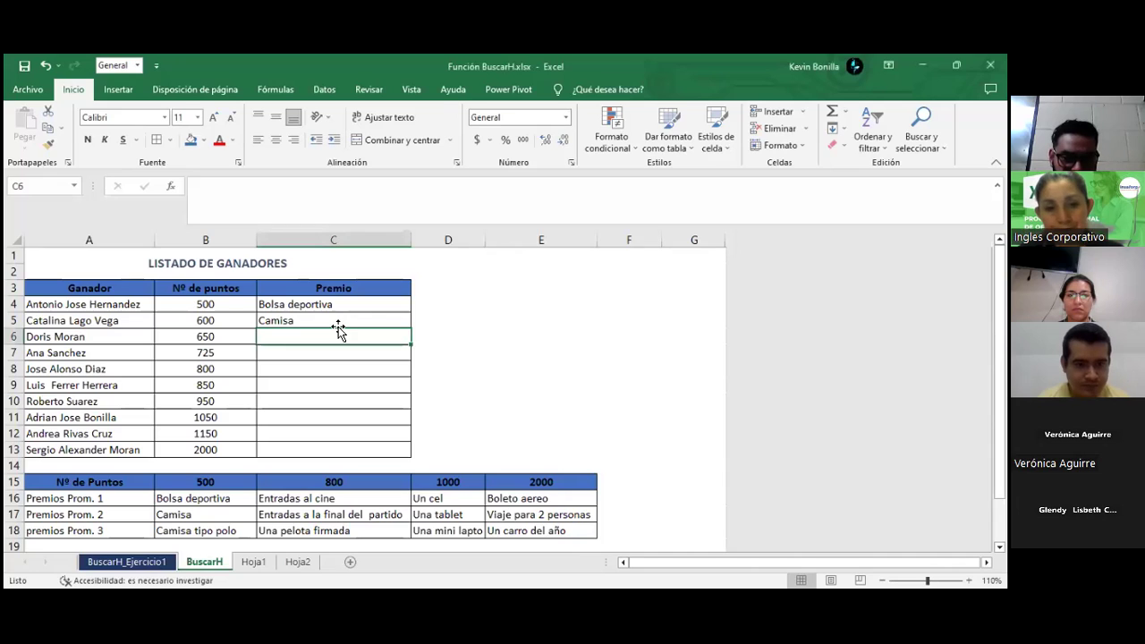
pyautogui.click(409, 326)
pyautogui.moveTo(411, 328); pyautogui.dragTo(403, 343)
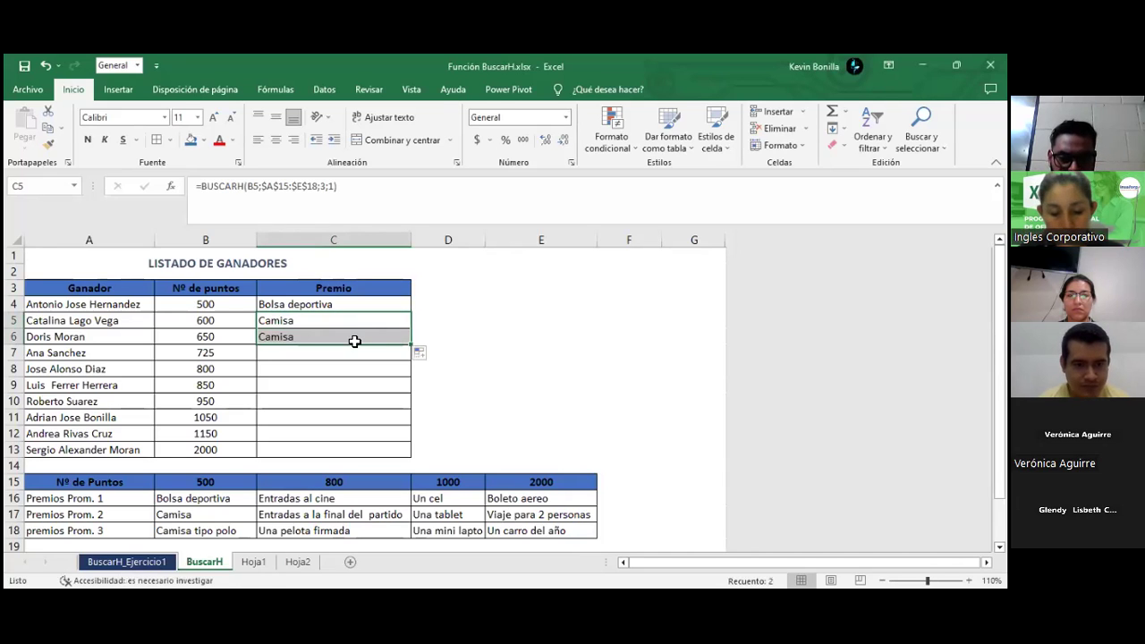
pyautogui.click(283, 337)
pyautogui.press('F2')
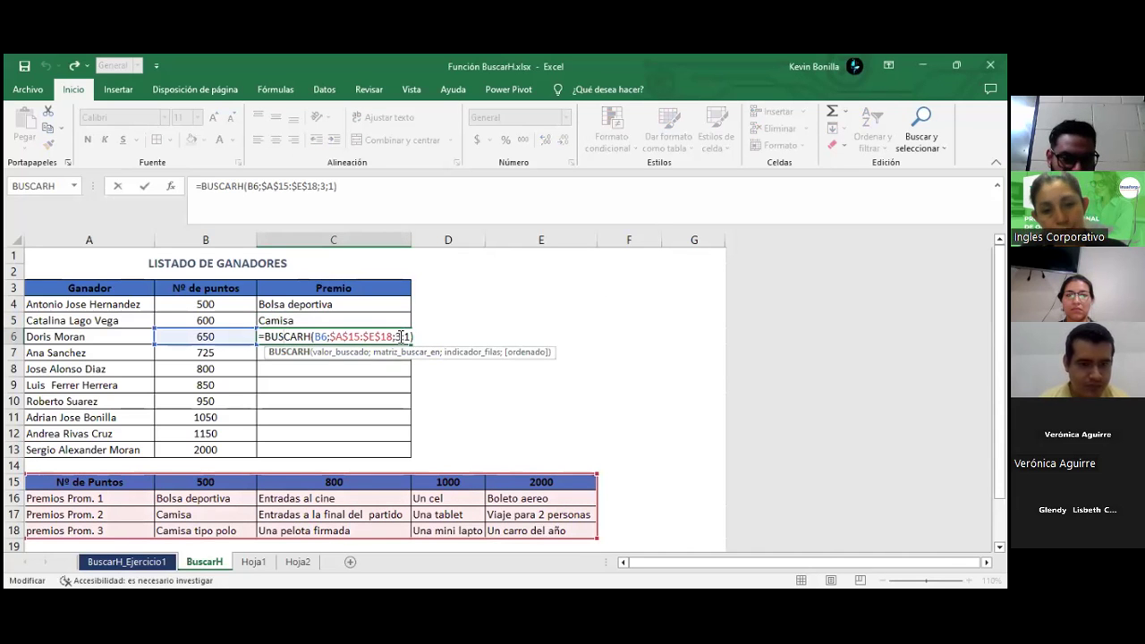
pyautogui.click(400, 337)
pyautogui.press('BackSpace')
pyautogui.write('4')
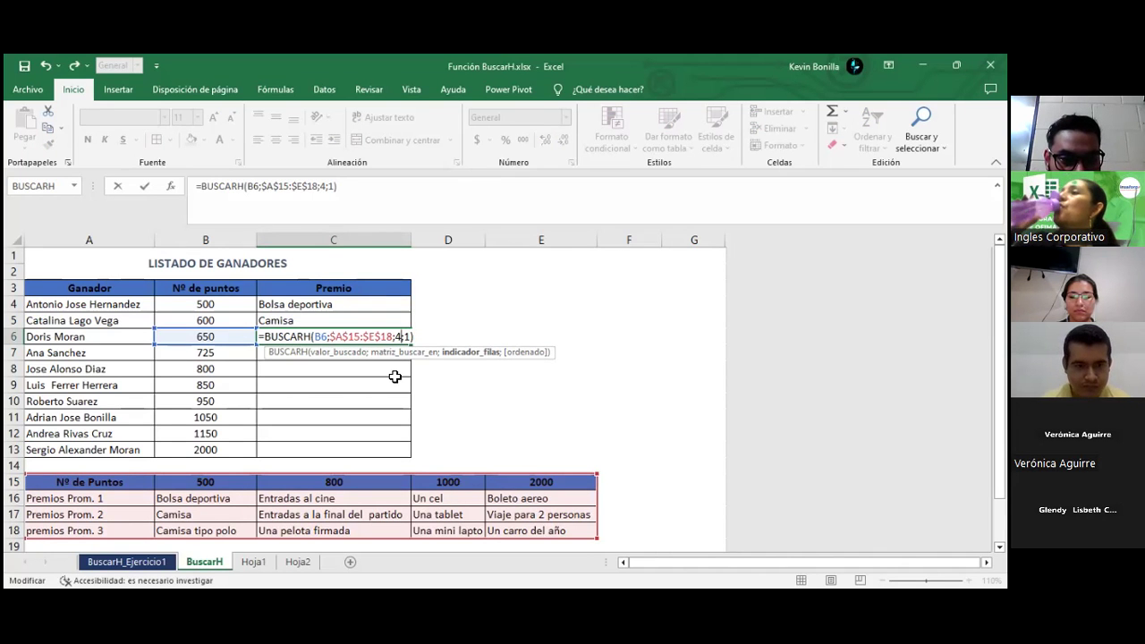
pyautogui.press('Return')
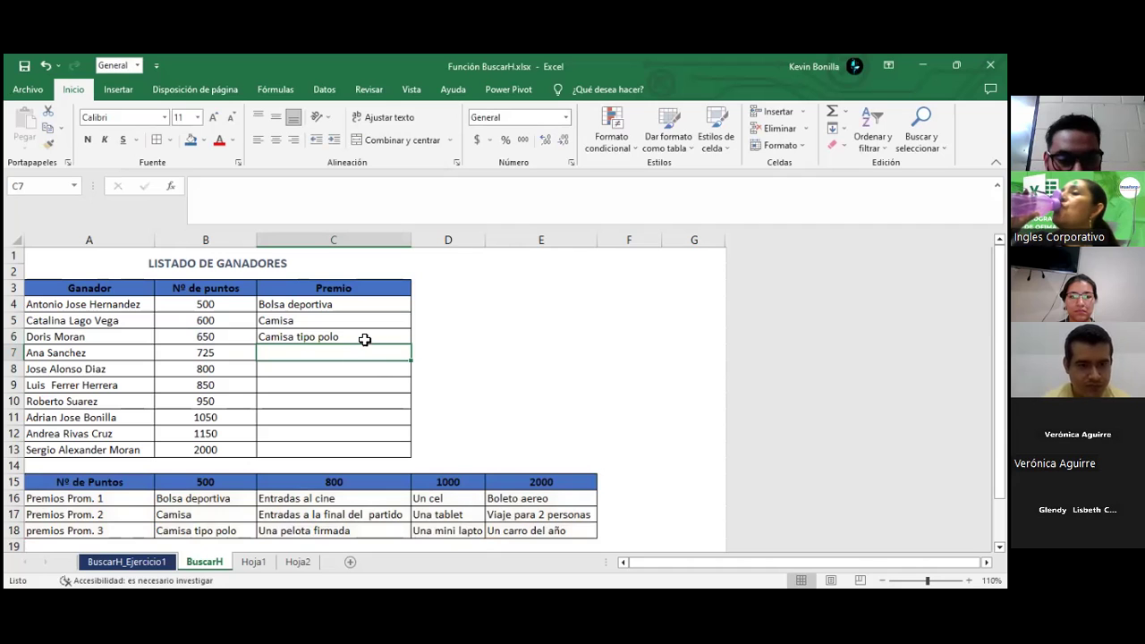
# Remove the stray D4 reference from C6's formula, keeping the row-4 lookup.
pyautogui.click(367, 338)
pyautogui.doubleClick(367, 338)
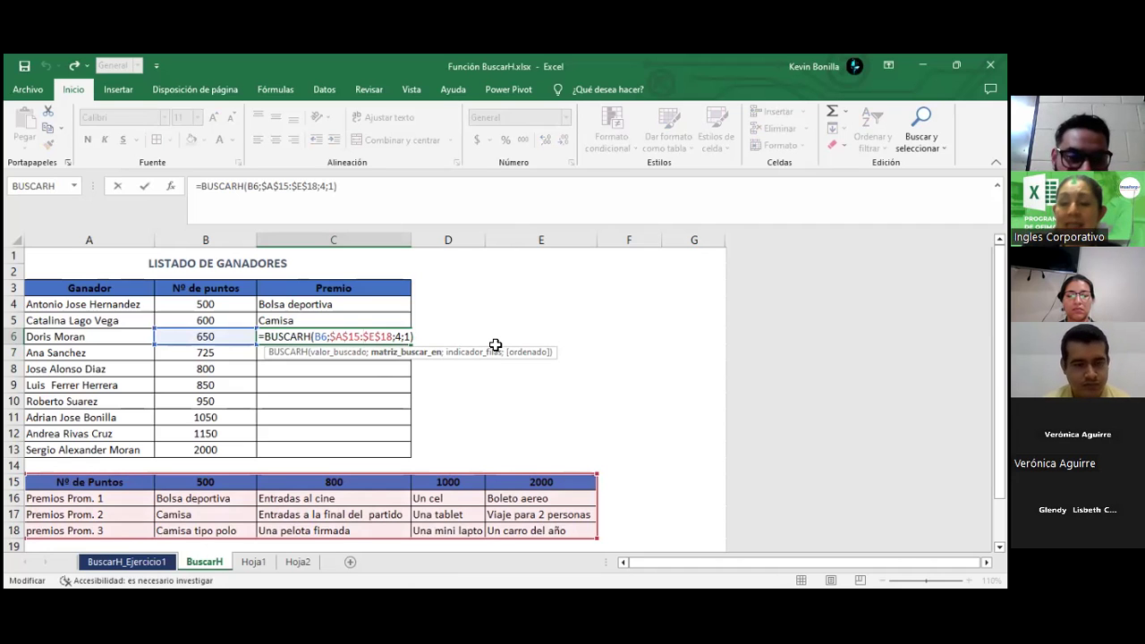
pyautogui.click(466, 306)
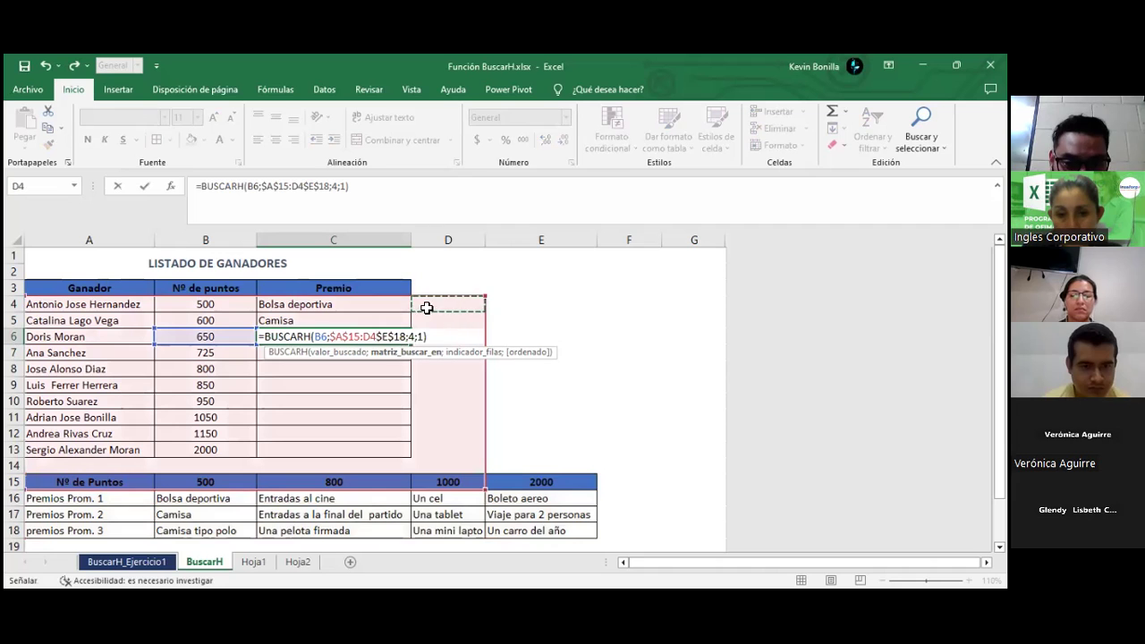
pyautogui.press('BackSpace')
pyautogui.press('BackSpace')
pyautogui.hotkey('ctrl', 'Return')
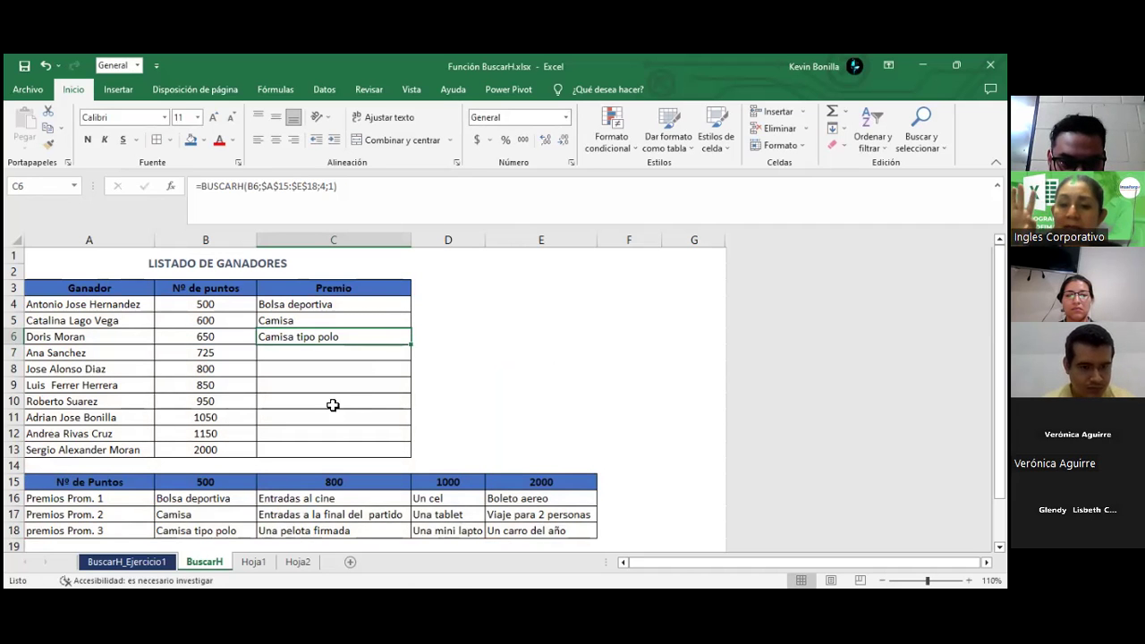
# Fill C6's row-4 prize lookup down into C7, then on through C13.
pyautogui.moveTo(411, 352); pyautogui.dragTo(411, 360)
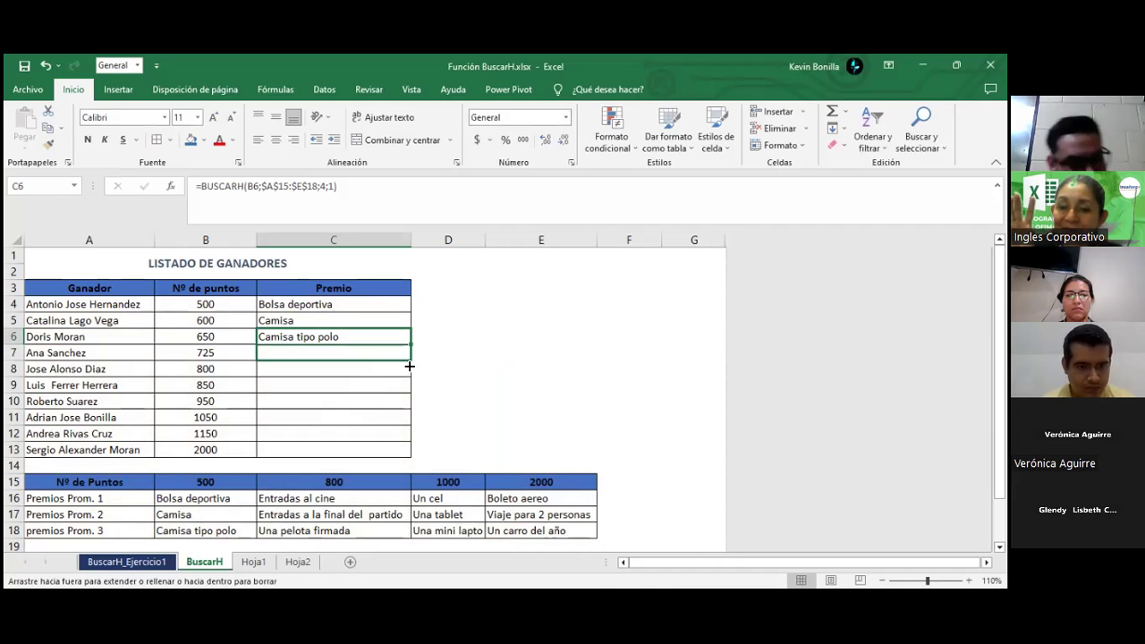
pyautogui.doubleClick(360, 353)
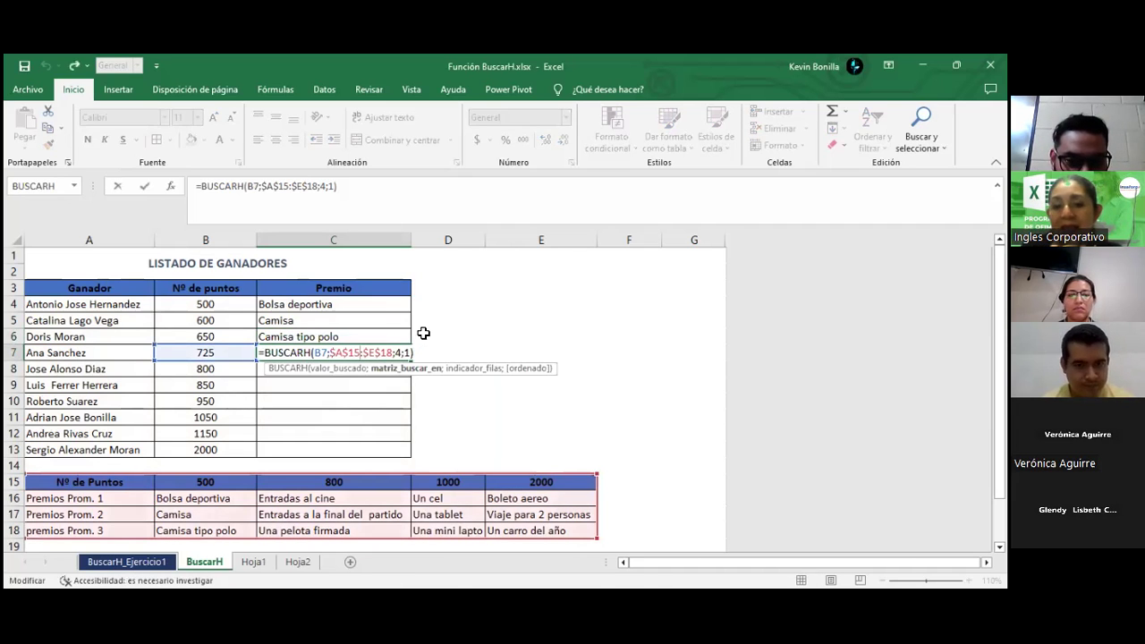
pyautogui.press('Escape')
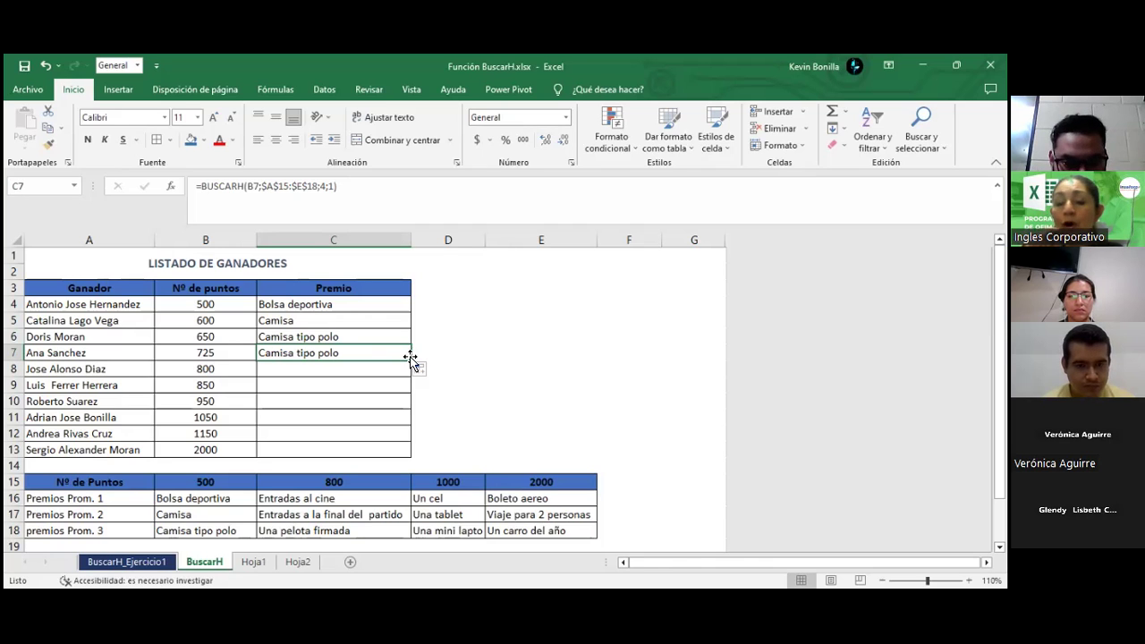
pyautogui.moveTo(410, 361); pyautogui.dragTo(409, 454)
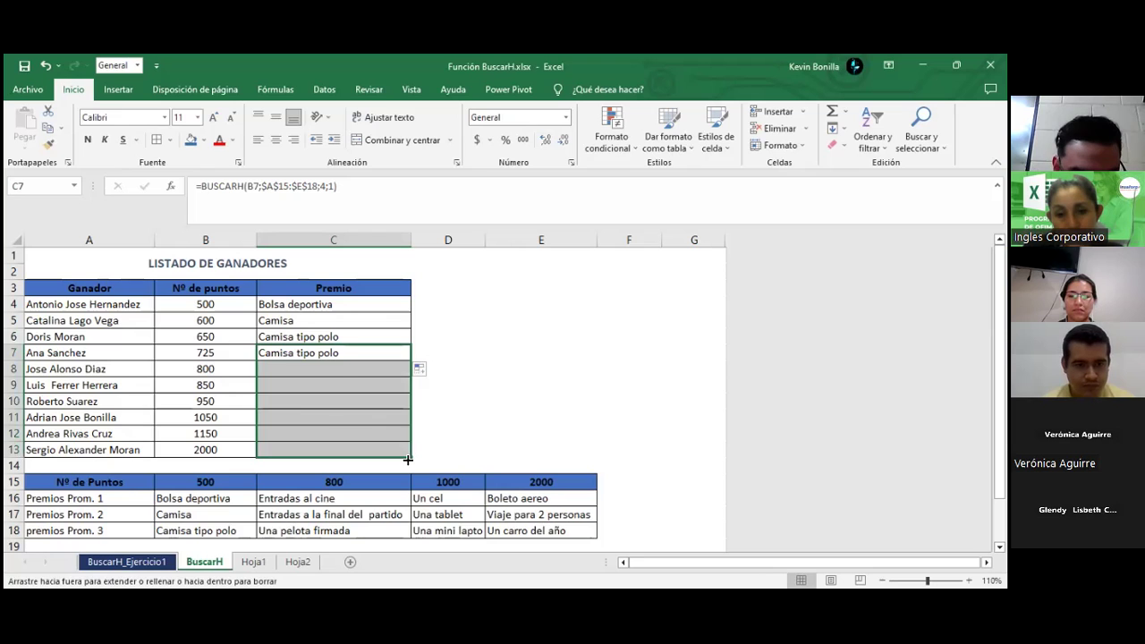
pyautogui.click(334, 370)
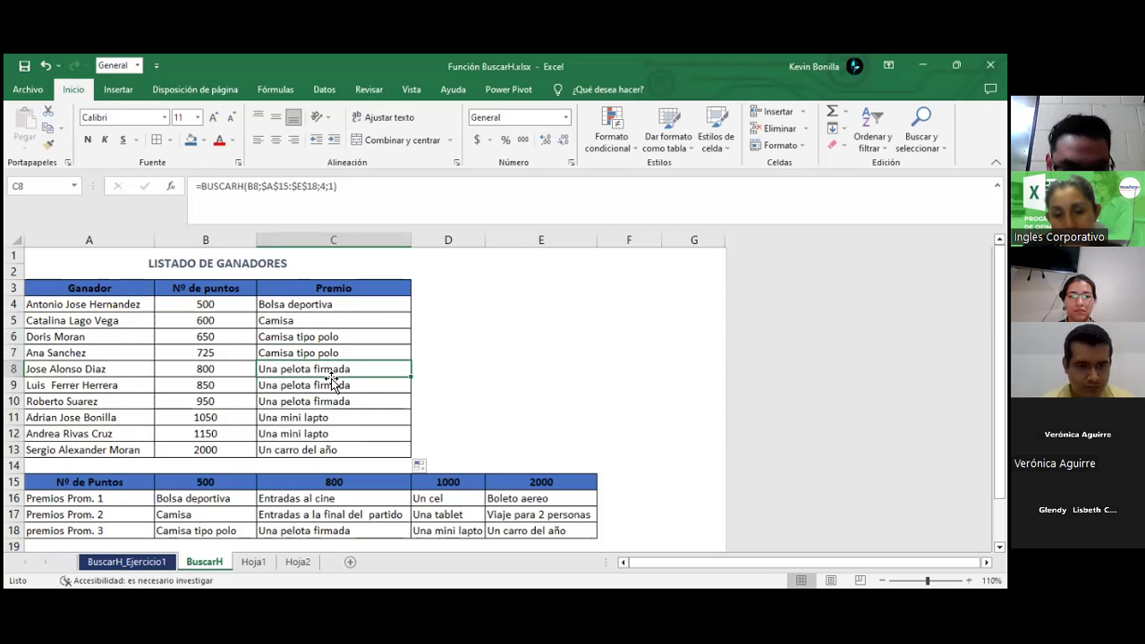
# Set C9's BUSCARH row index to 3 for Entradas a la final del partido, then start editing C10.
pyautogui.doubleClick(329, 386)
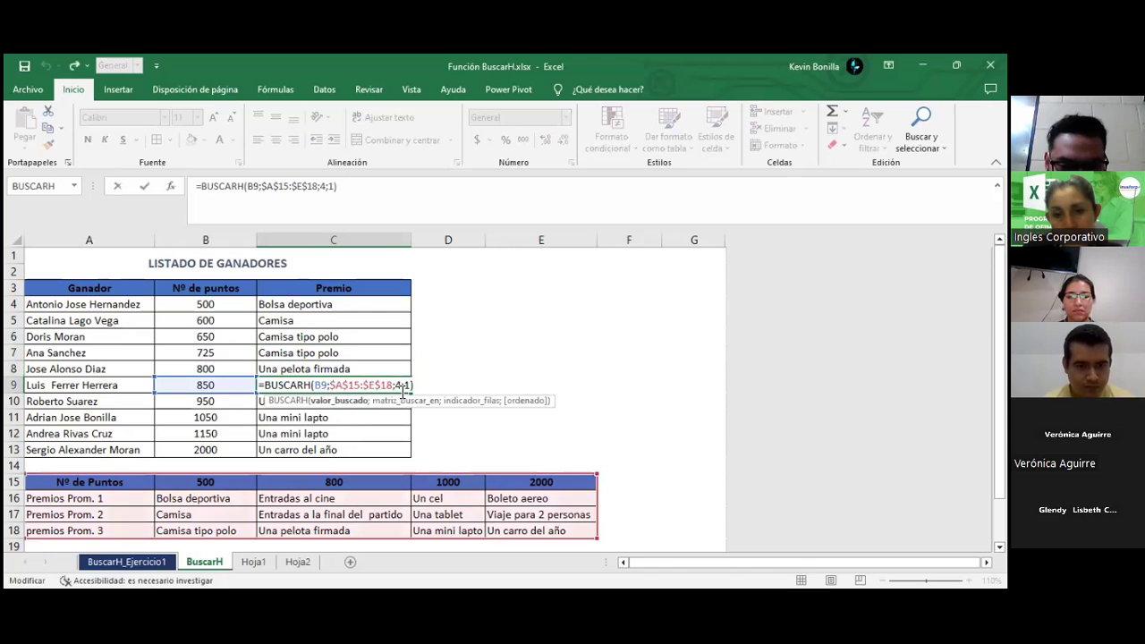
pyautogui.click(401, 385)
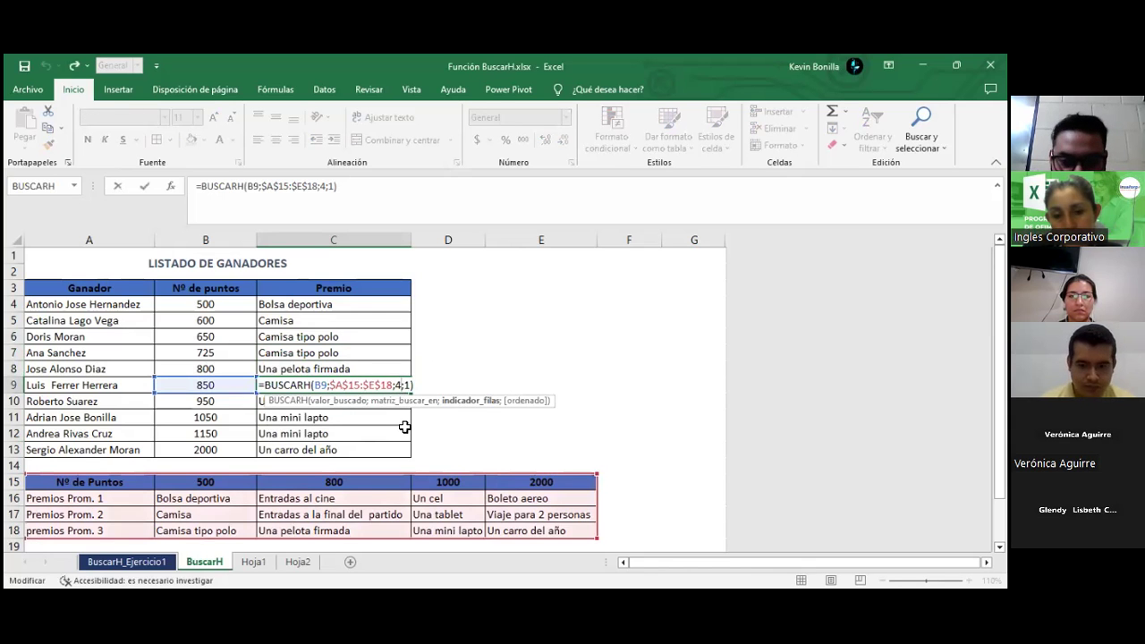
pyautogui.press('BackSpace')
pyautogui.write('3')
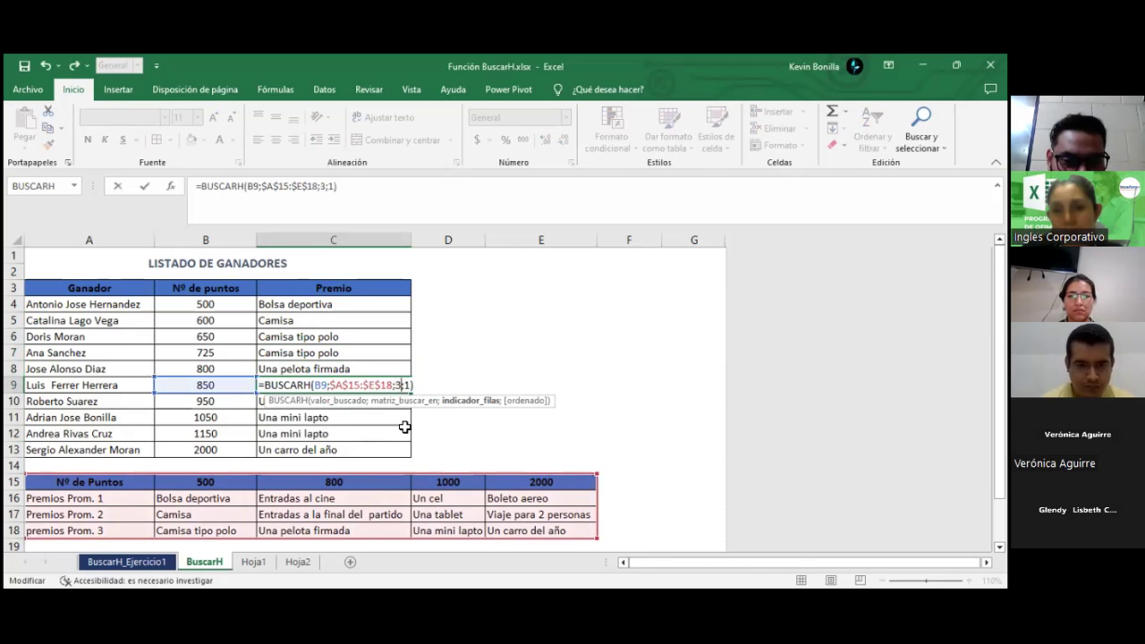
pyautogui.press('Return')
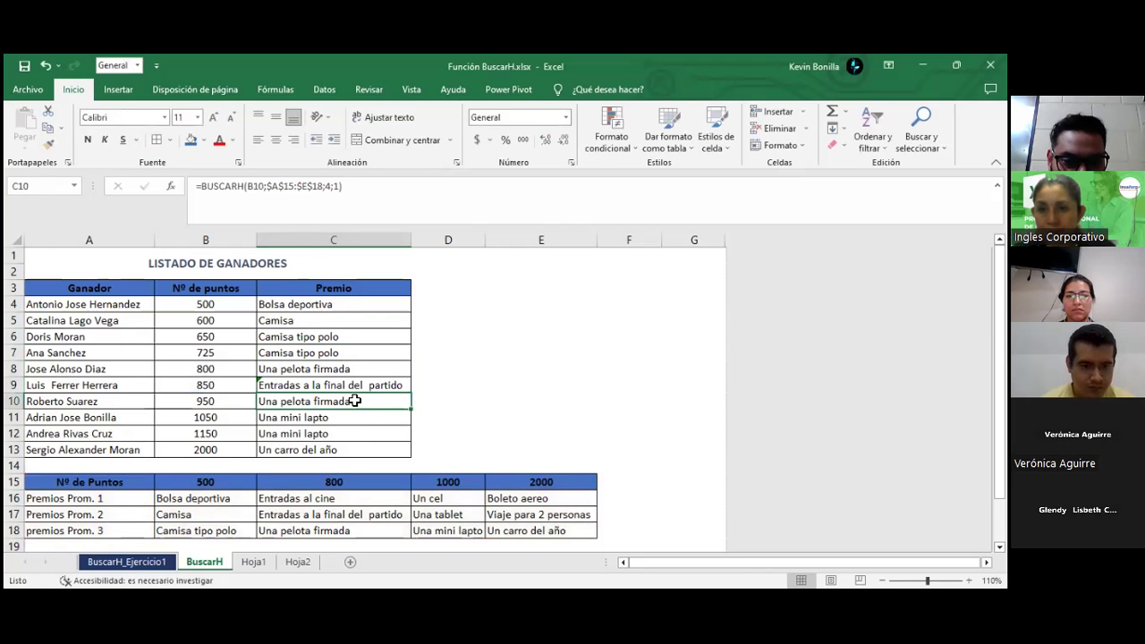
pyautogui.doubleClick(354, 401)
pyautogui.click(394, 402)
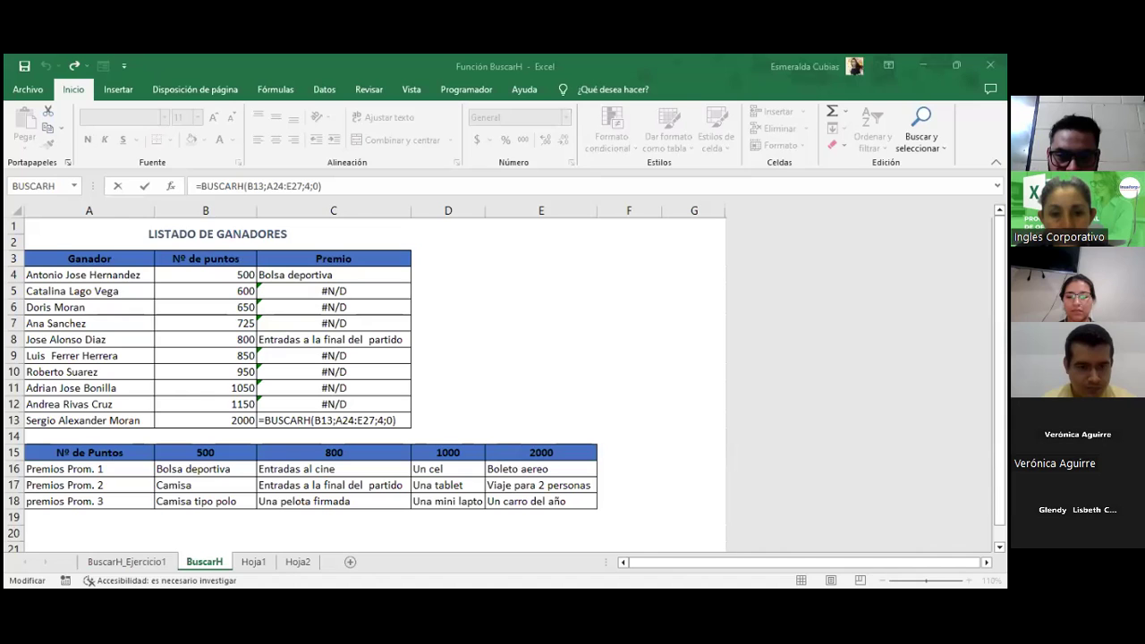
# Rewrite C13 as =BUSCARH(B13;A15:E18;3;0) to return Viaje para 2 personas.
pyautogui.doubleClick(372, 421)
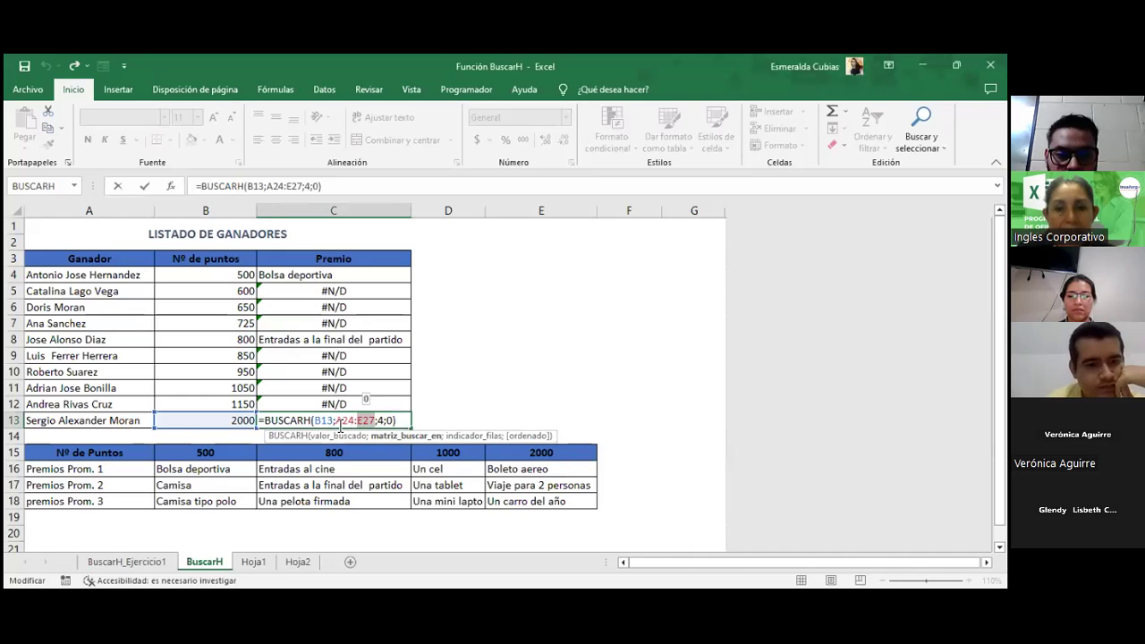
pyautogui.click(357, 420)
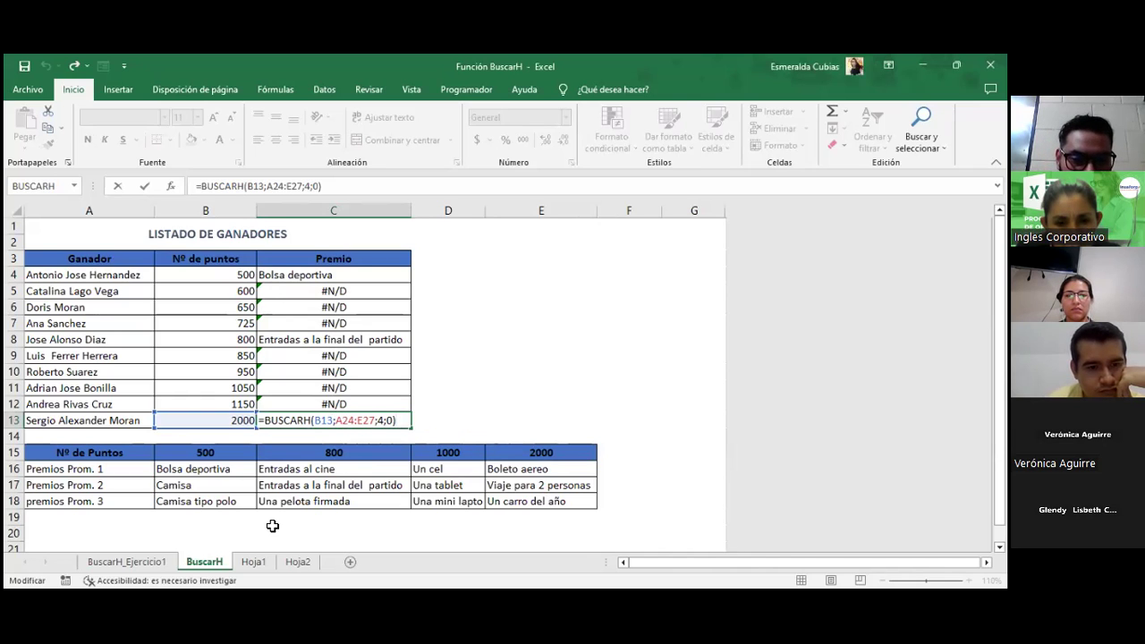
pyautogui.press('BackSpace')
pyautogui.press('BackSpace')
pyautogui.press('BackSpace')
pyautogui.click(64, 455)
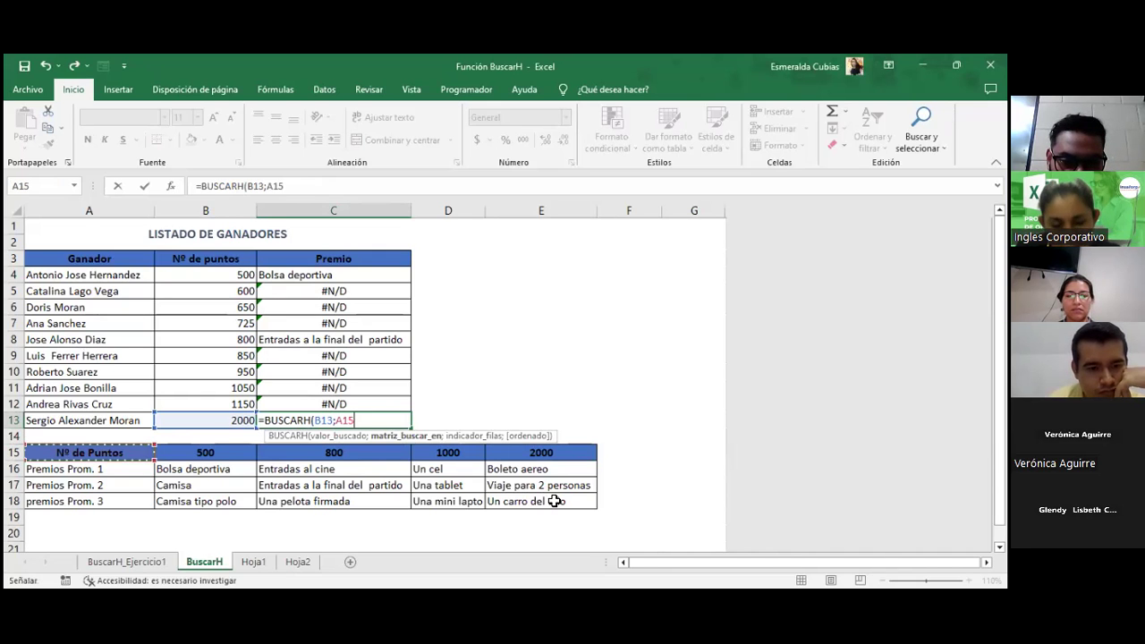
pyautogui.moveTo(64, 454); pyautogui.dragTo(555, 501)
pyautogui.write(';3')
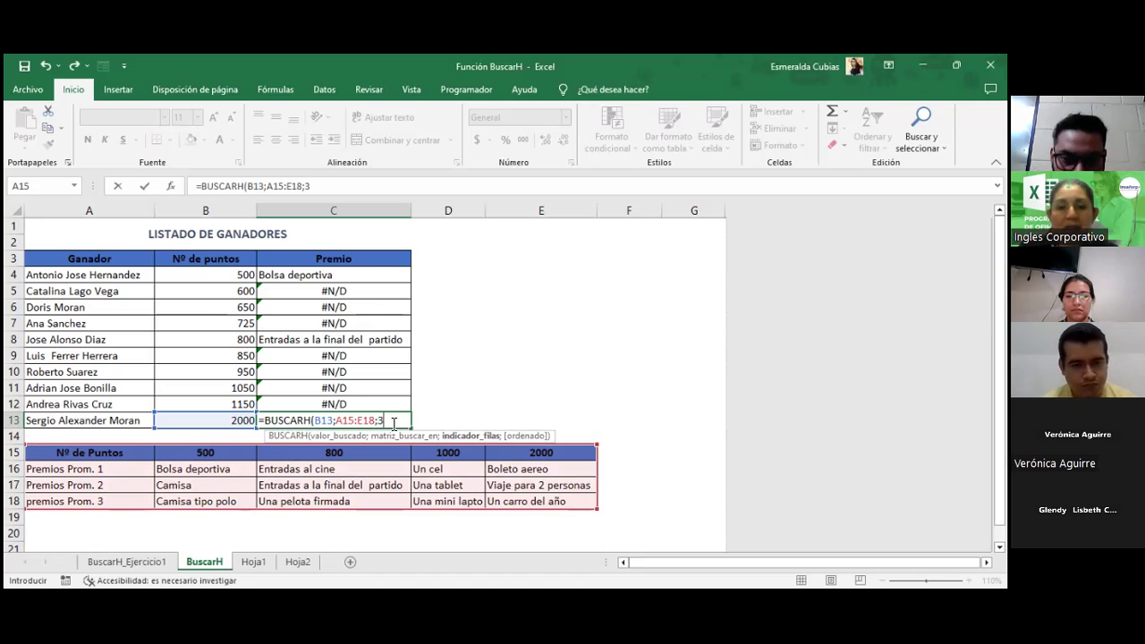
pyautogui.write(';3')
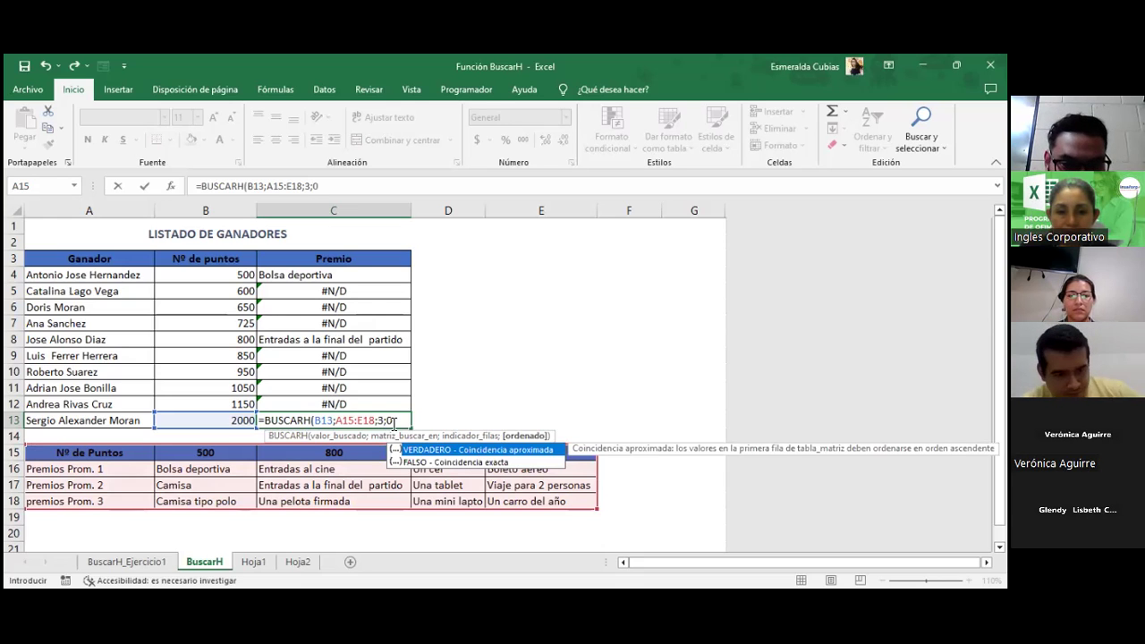
pyautogui.write(';')
pyautogui.press('BackSpace')
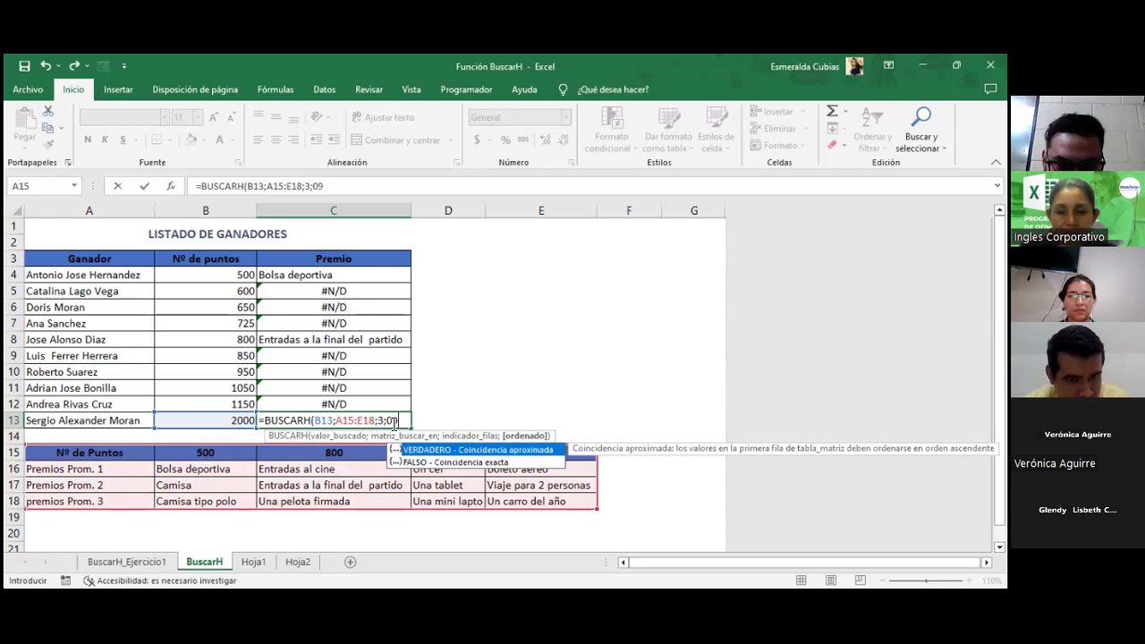
pyautogui.write(')')
pyautogui.press('Return')
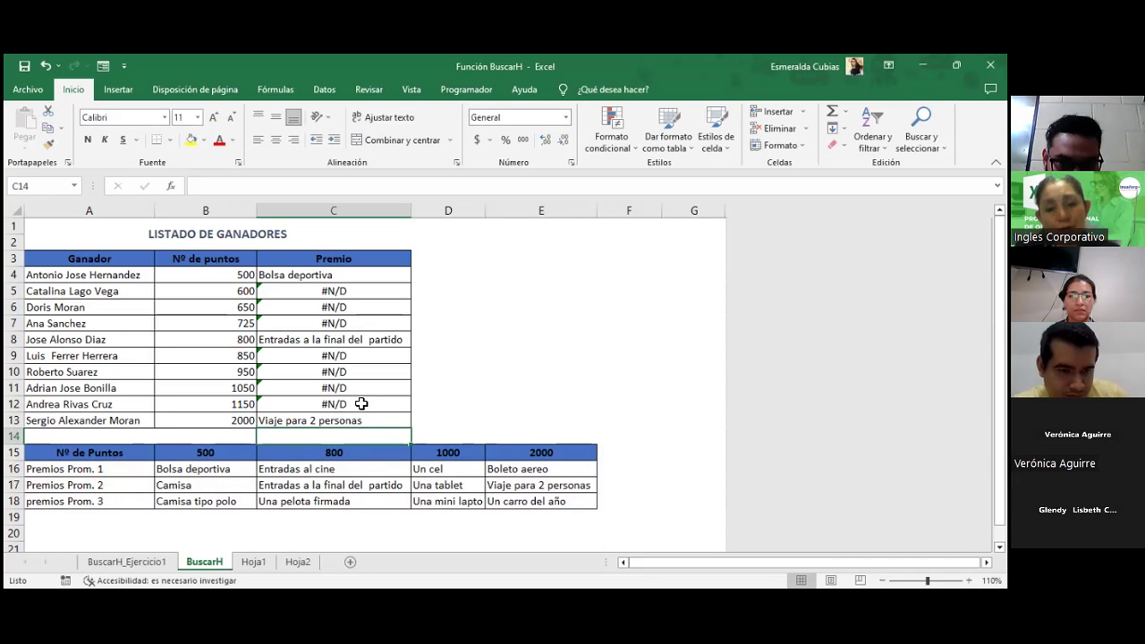
# Change C5's last BUSCARH argument from 0 to VERDADERO for approximate matching.
pyautogui.click(356, 293)
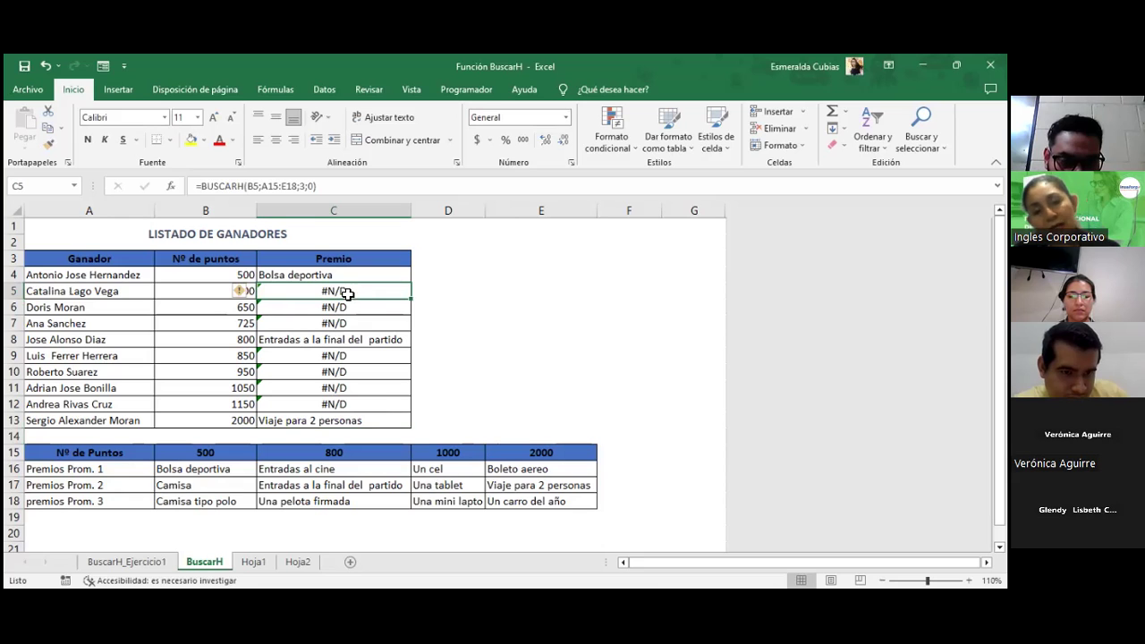
pyautogui.doubleClick(361, 292)
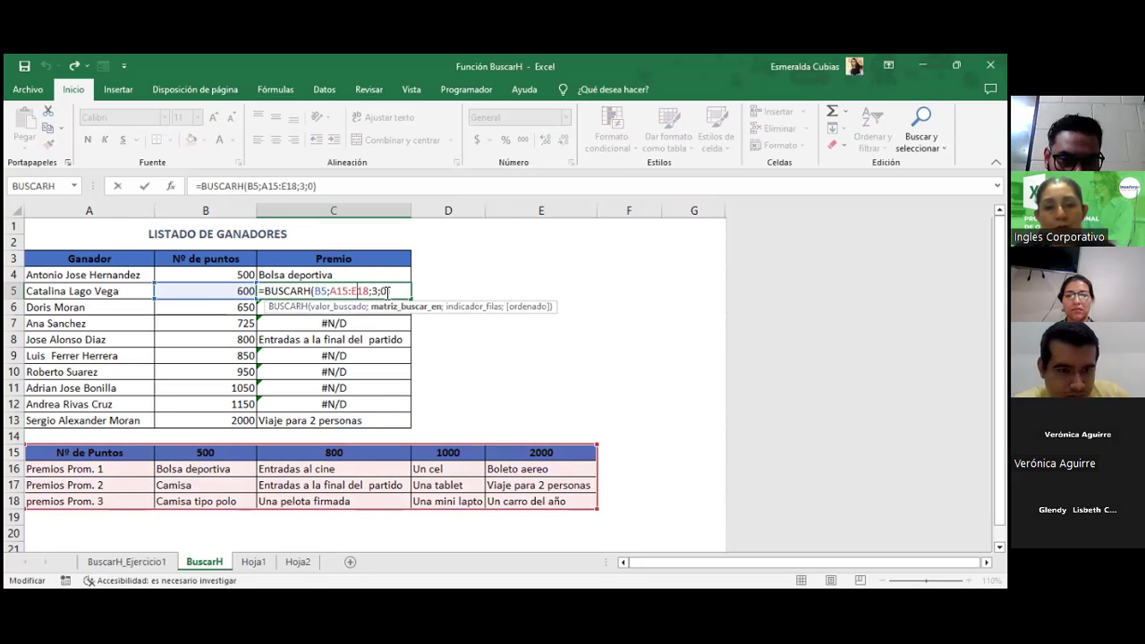
pyautogui.click(388, 292)
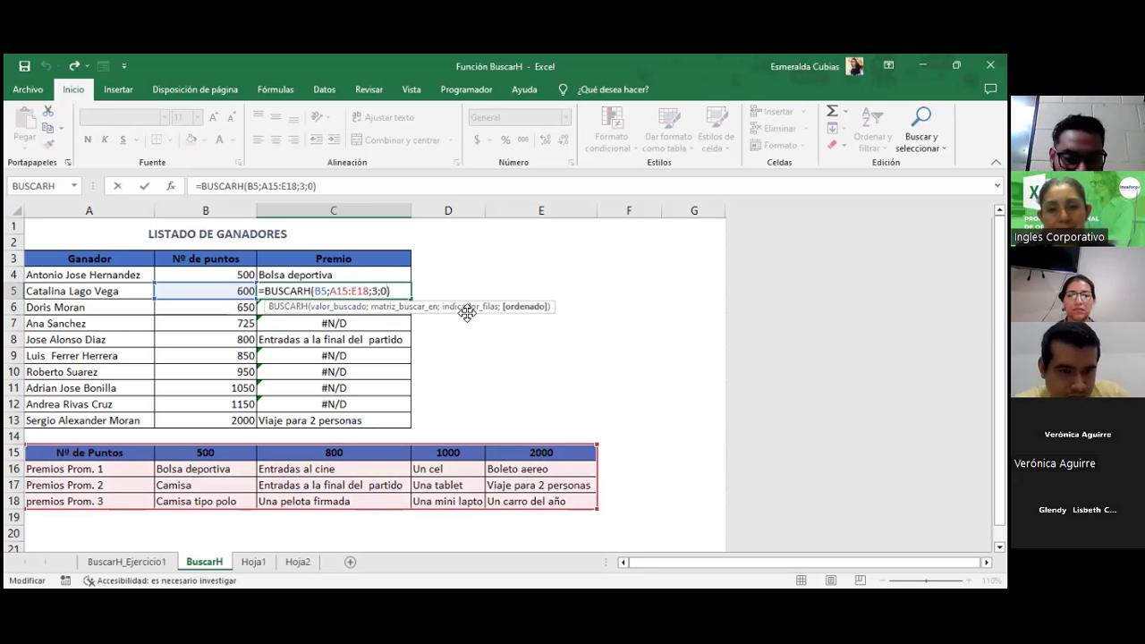
pyautogui.press('BackSpace')
pyautogui.write('verdadero')
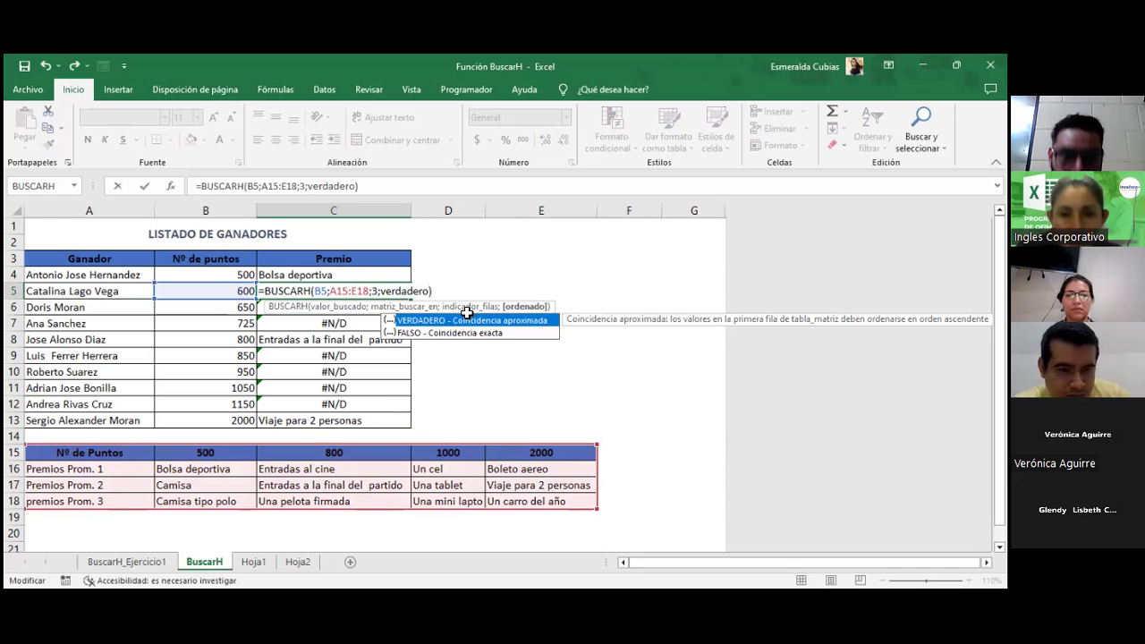
pyautogui.press('Return')
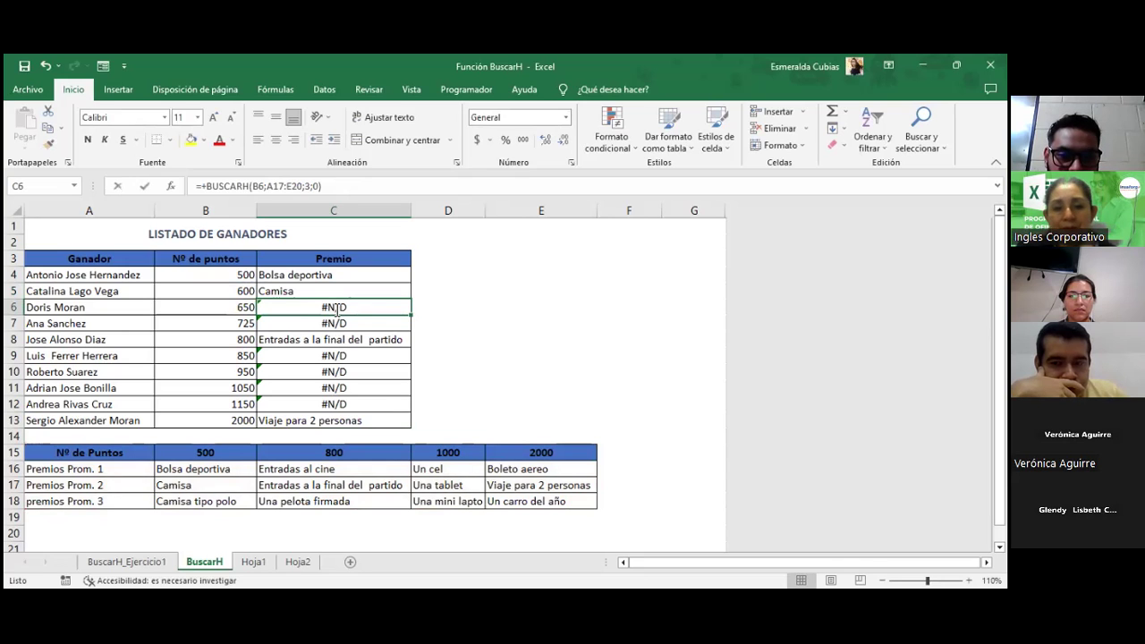
# Review C6's lookup formula and commit it unchanged.
pyautogui.doubleClick(335, 307)
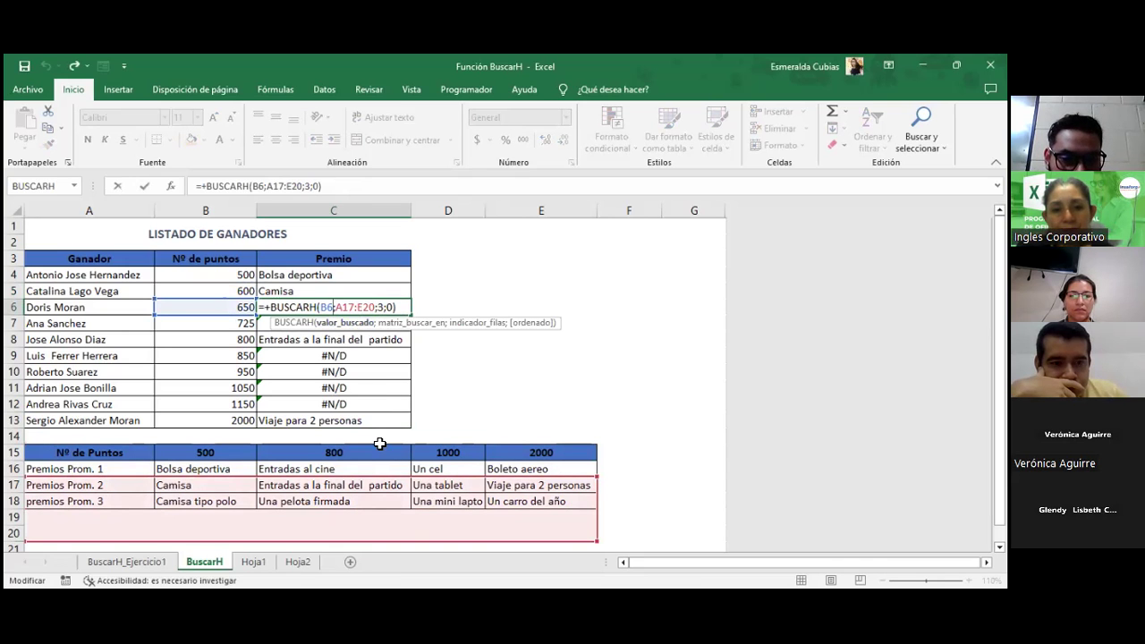
pyautogui.click(114, 458)
pyautogui.click(333, 307)
pyautogui.doubleClick(341, 307)
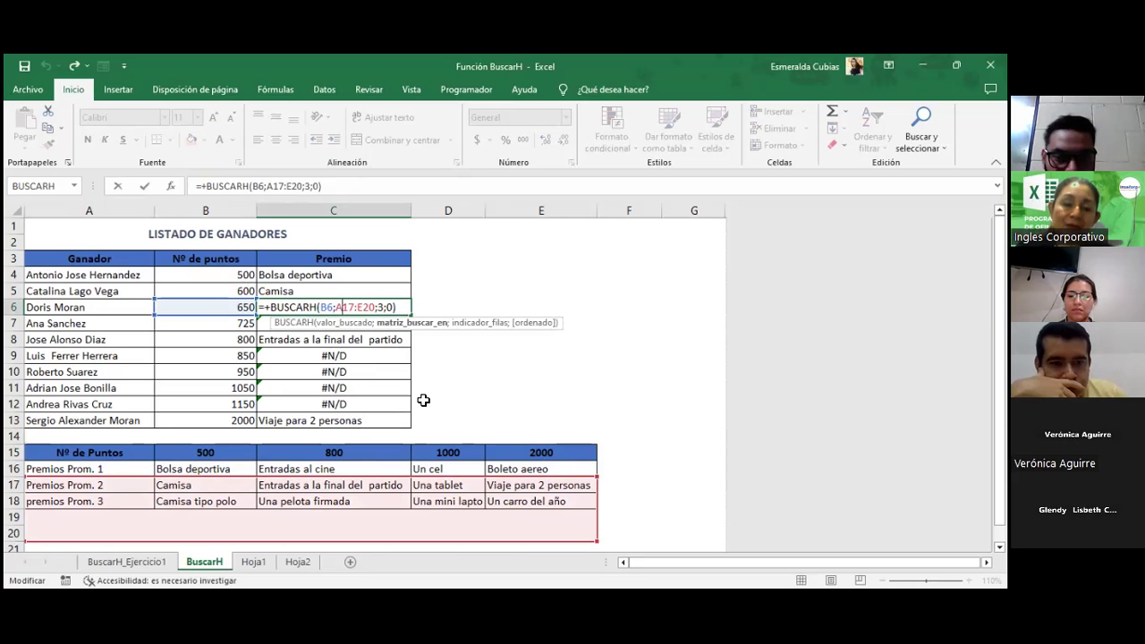
pyautogui.hotkey('ctrl', 'Return')
pyautogui.click(303, 275)
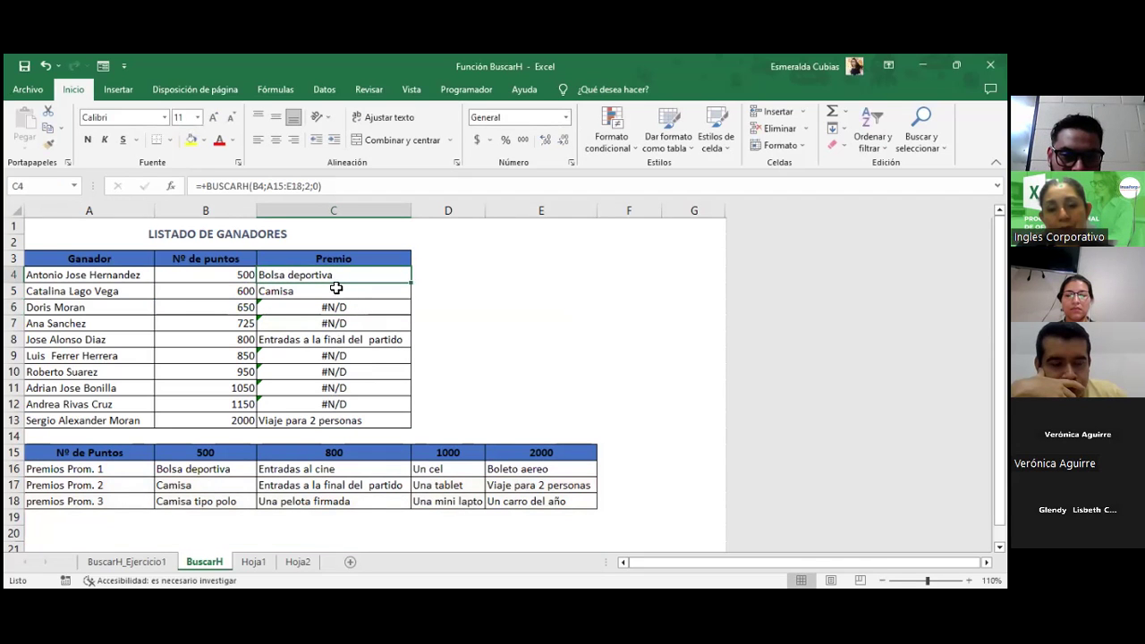
# Inspect the lookup arguments in C4's formula without changing it.
pyautogui.doubleClick(332, 276)
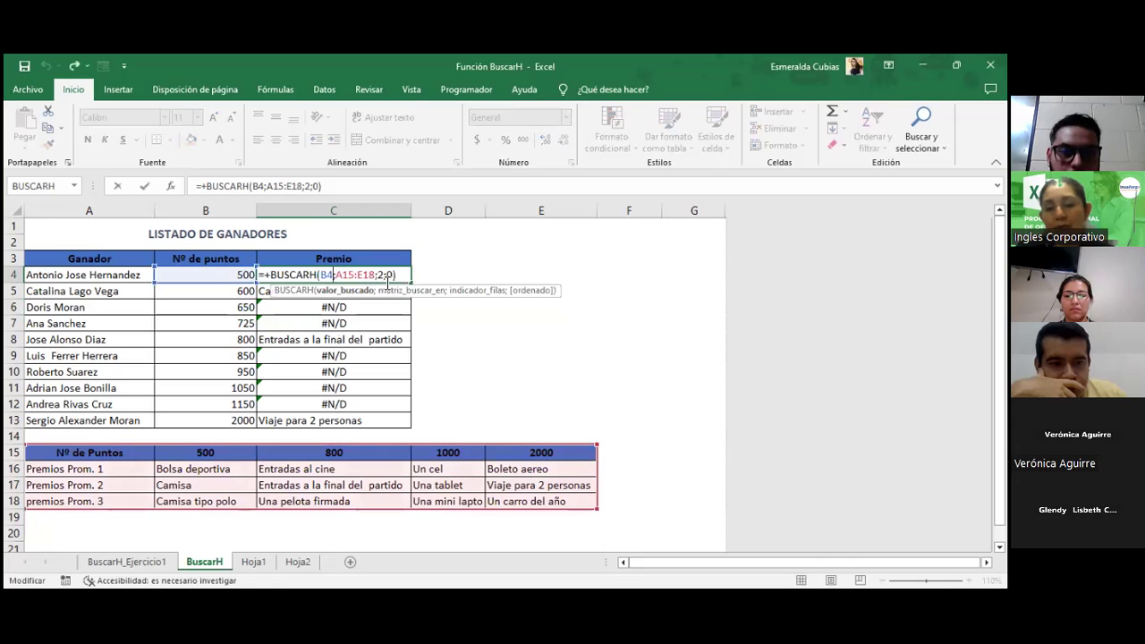
pyautogui.moveTo(319, 276); pyautogui.dragTo(367, 276)
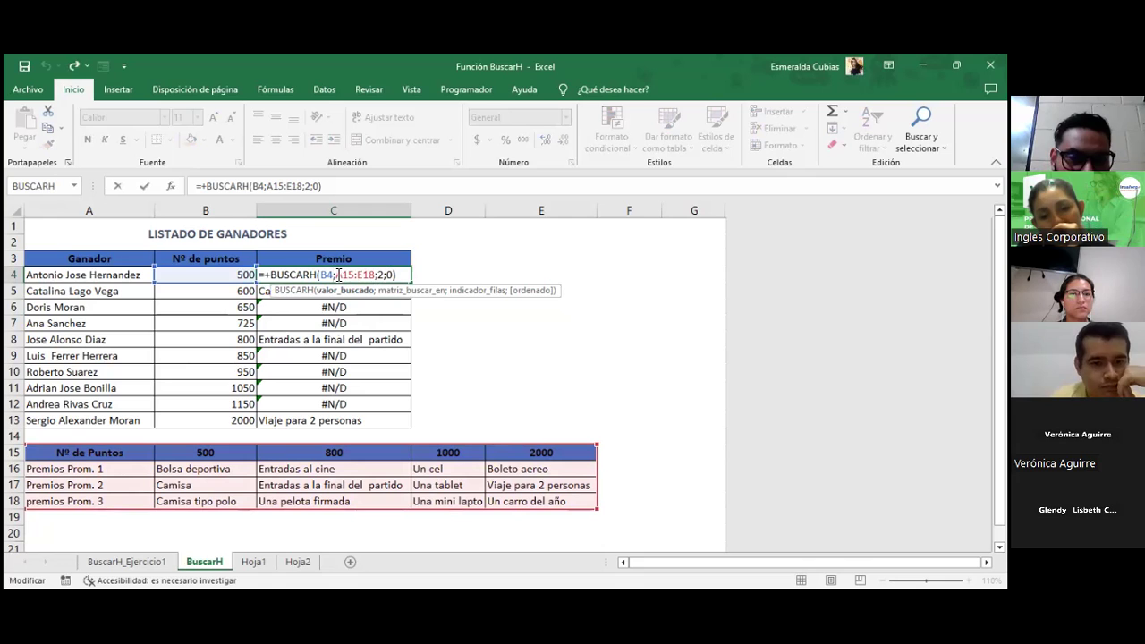
pyautogui.click(122, 278)
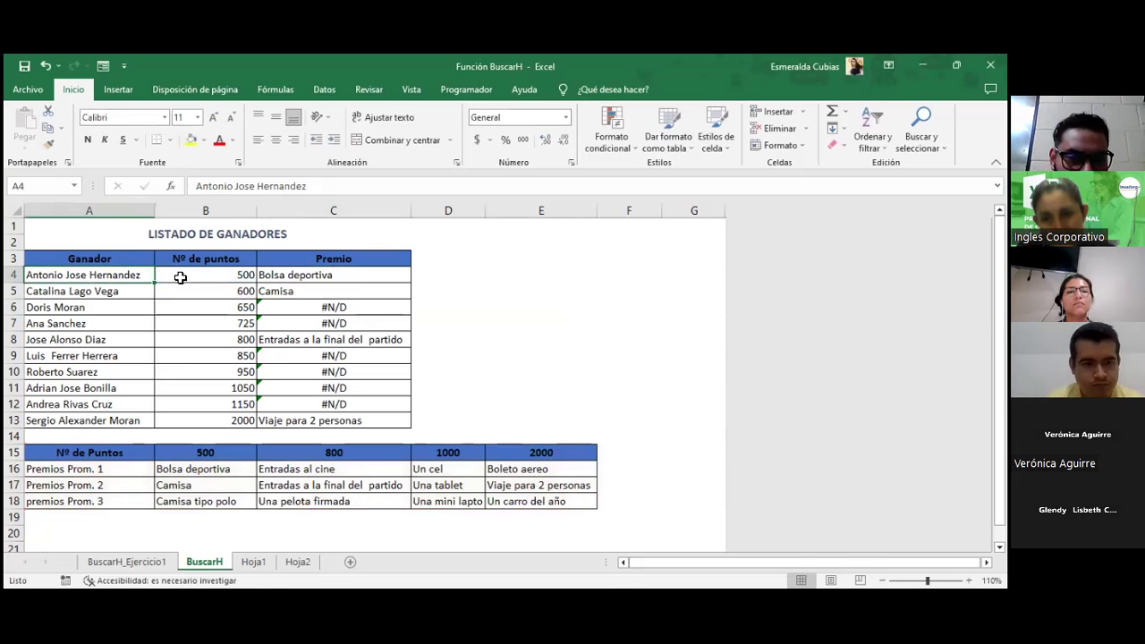
pyautogui.click(312, 278)
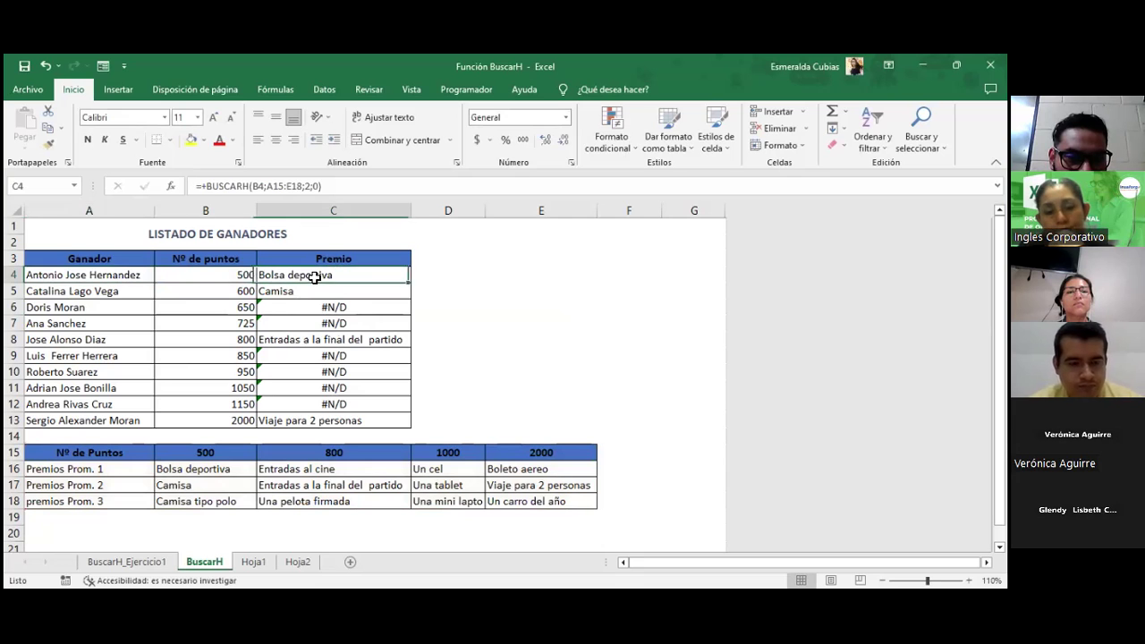
pyautogui.doubleClick(310, 278)
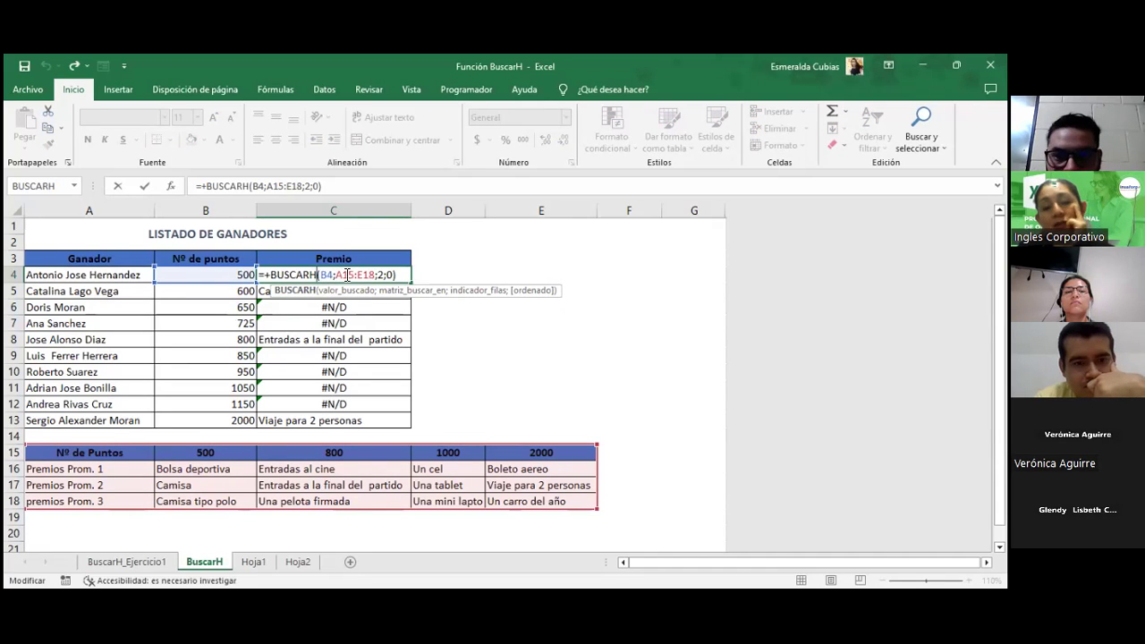
# Make C4's prize table range absolute as $A$15:$E$18 using F4.
pyautogui.moveTo(342, 275); pyautogui.dragTo(374, 276)
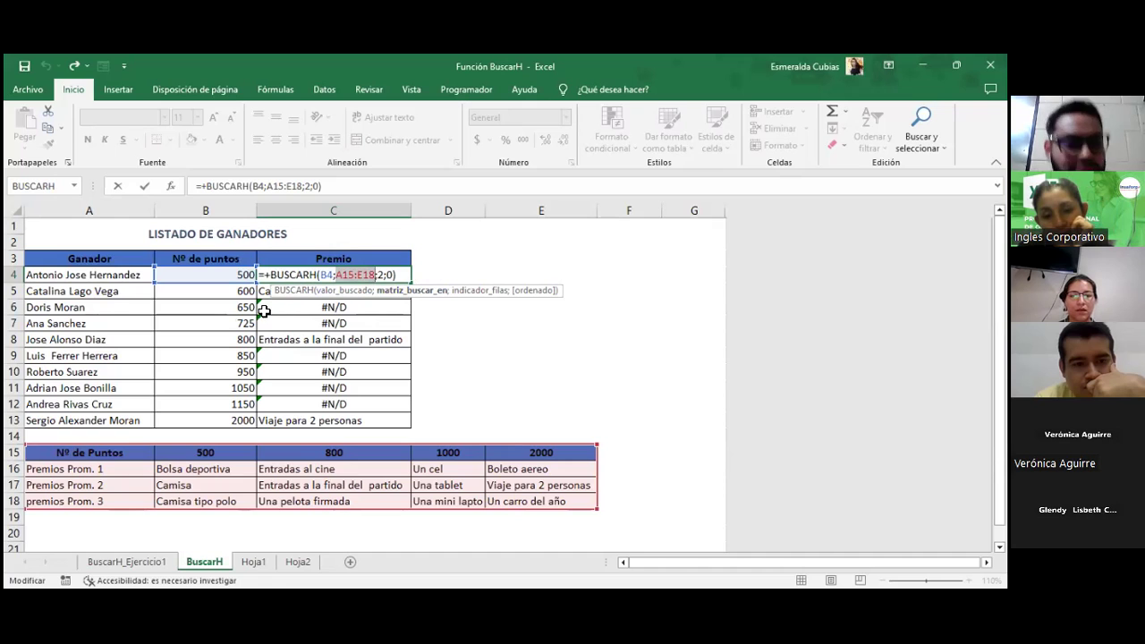
pyautogui.click(352, 274)
pyautogui.moveTo(338, 275); pyautogui.dragTo(356, 275)
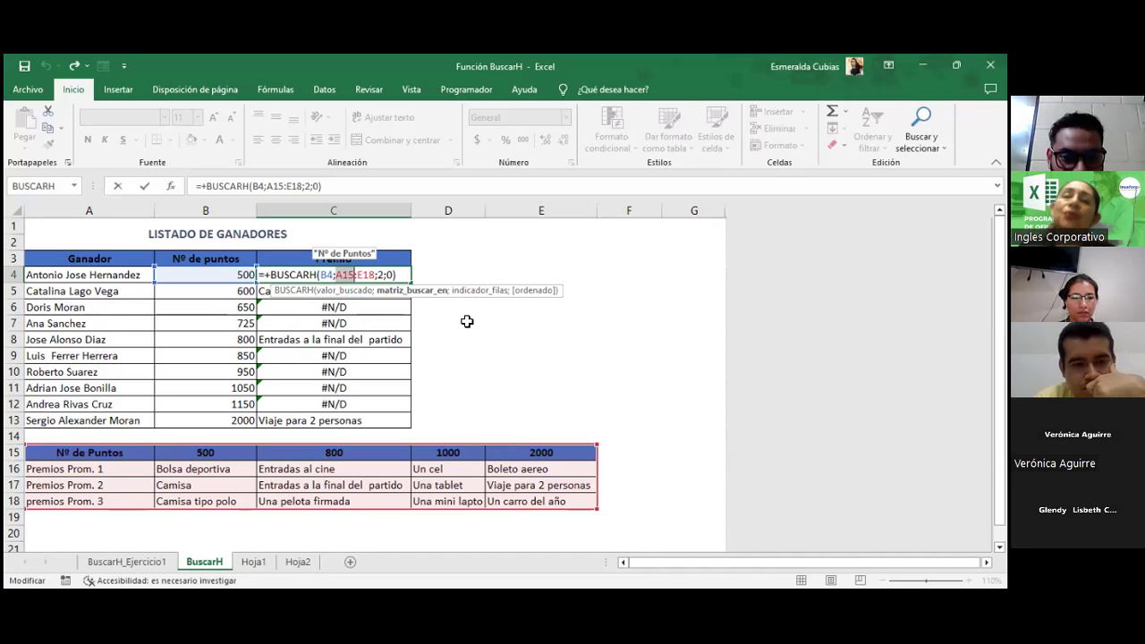
pyautogui.click(348, 274)
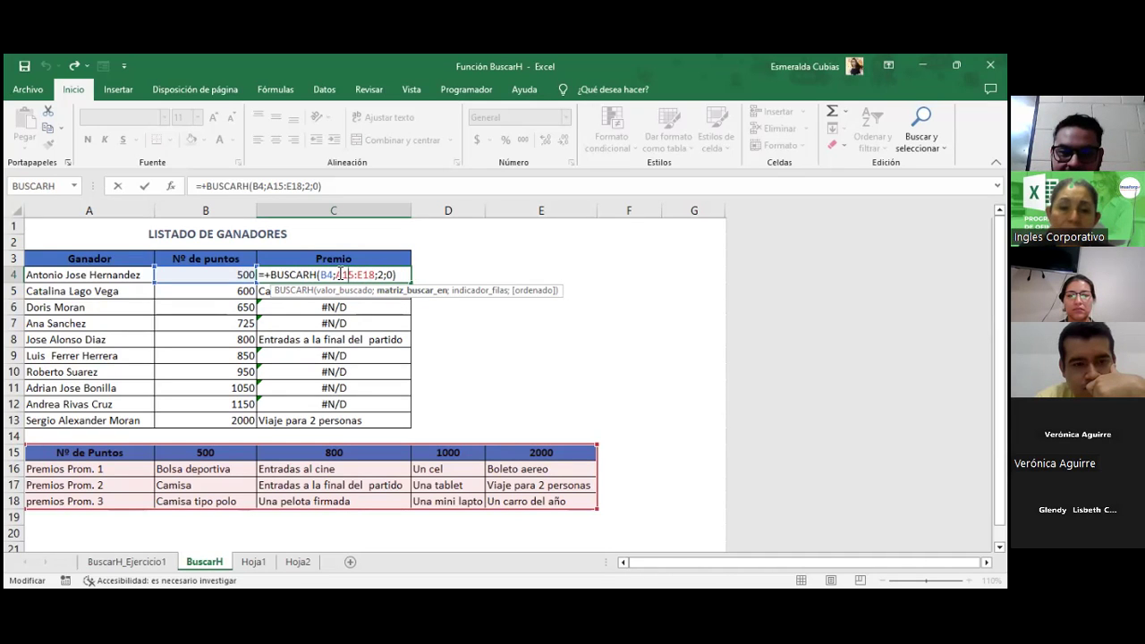
pyautogui.moveTo(341, 275); pyautogui.dragTo(361, 273)
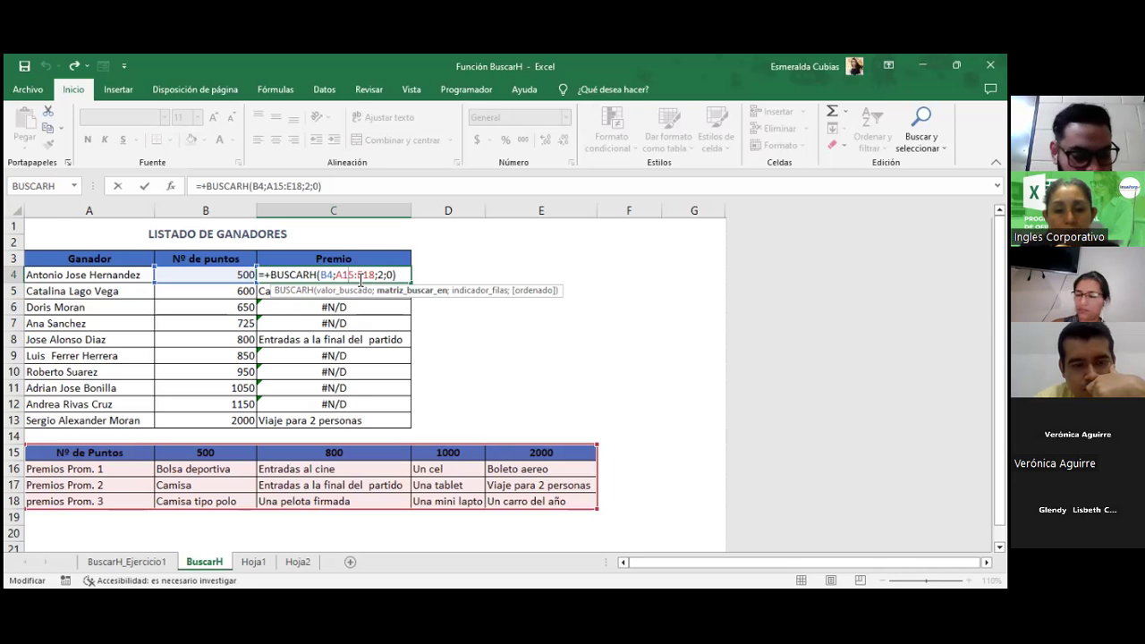
pyautogui.press('F4')
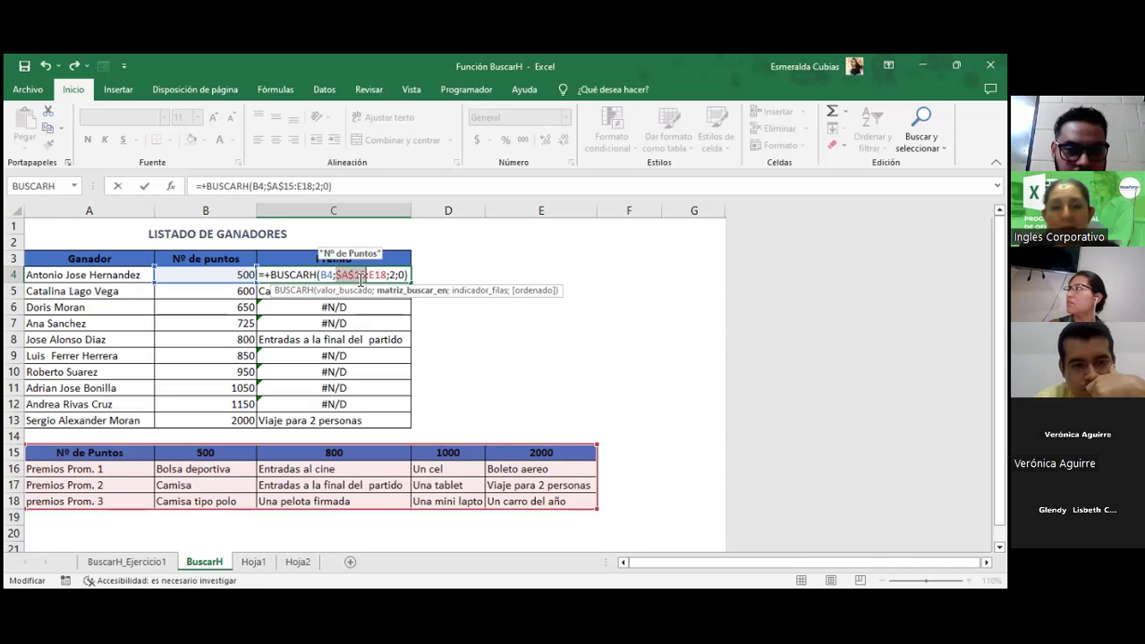
pyautogui.click(379, 276)
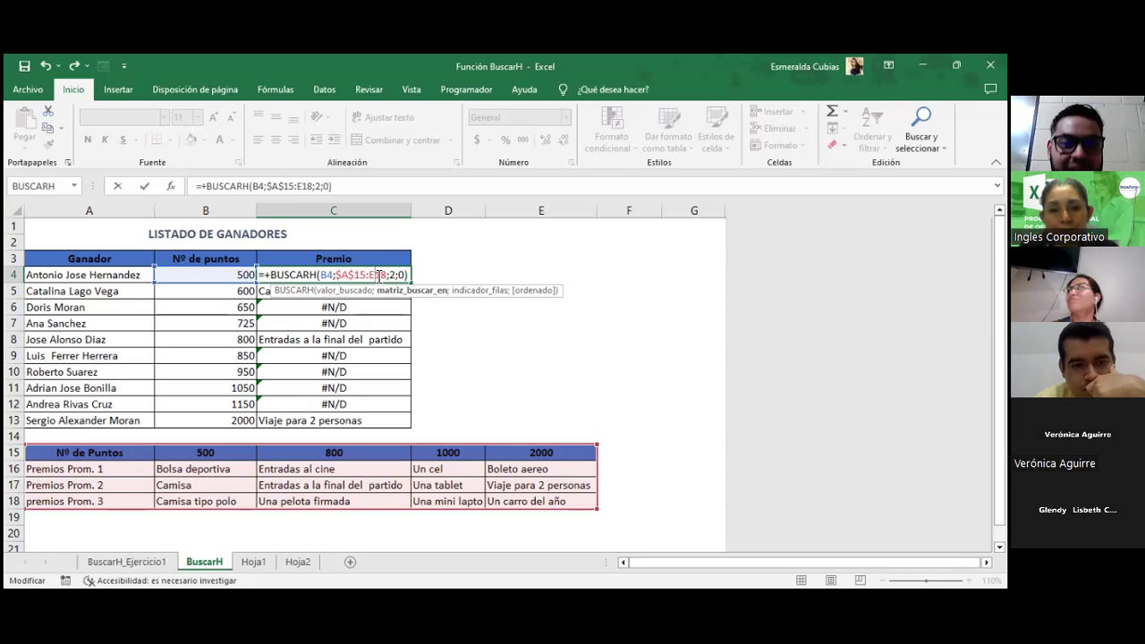
pyautogui.press('F4')
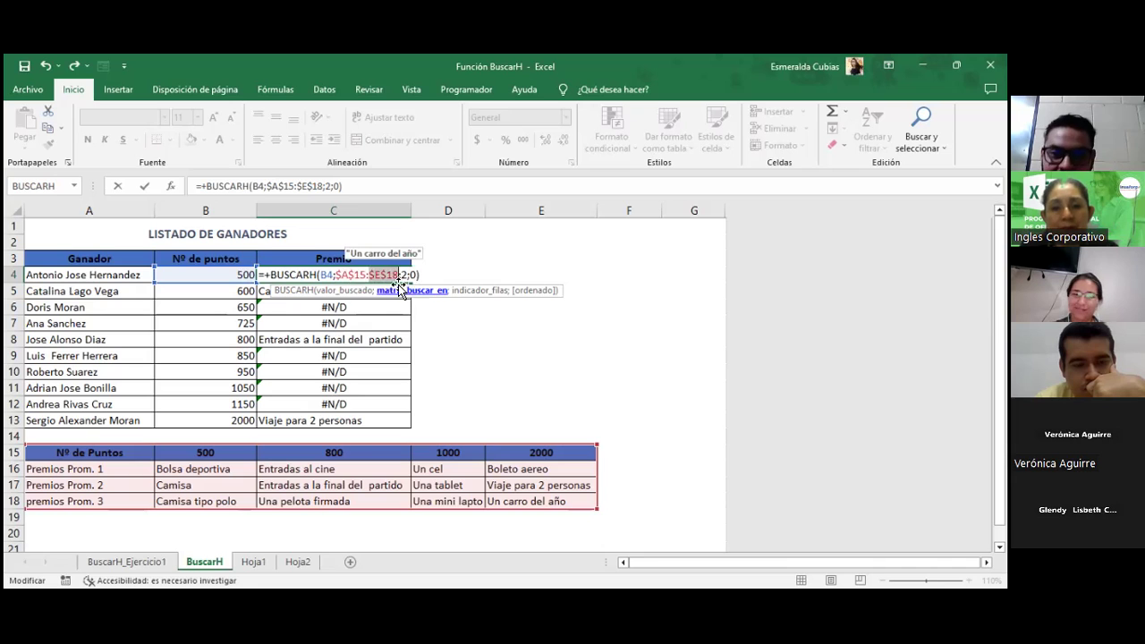
pyautogui.press('Return')
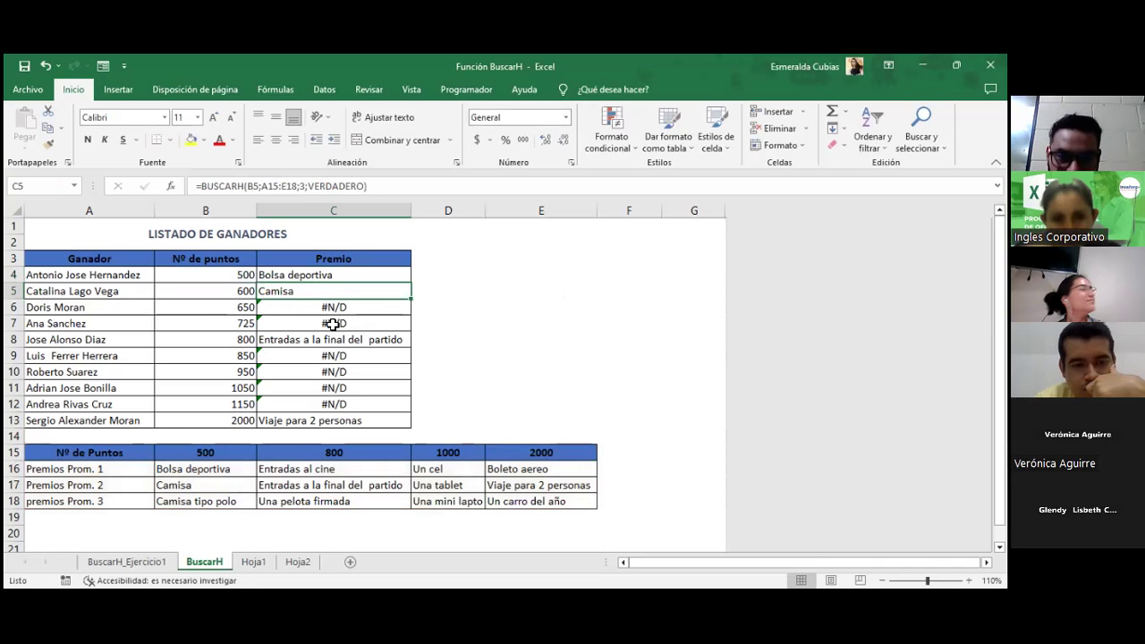
# Fill C4's formula down to C13 and set C5's match type to VERDADERO.
pyautogui.click(370, 276)
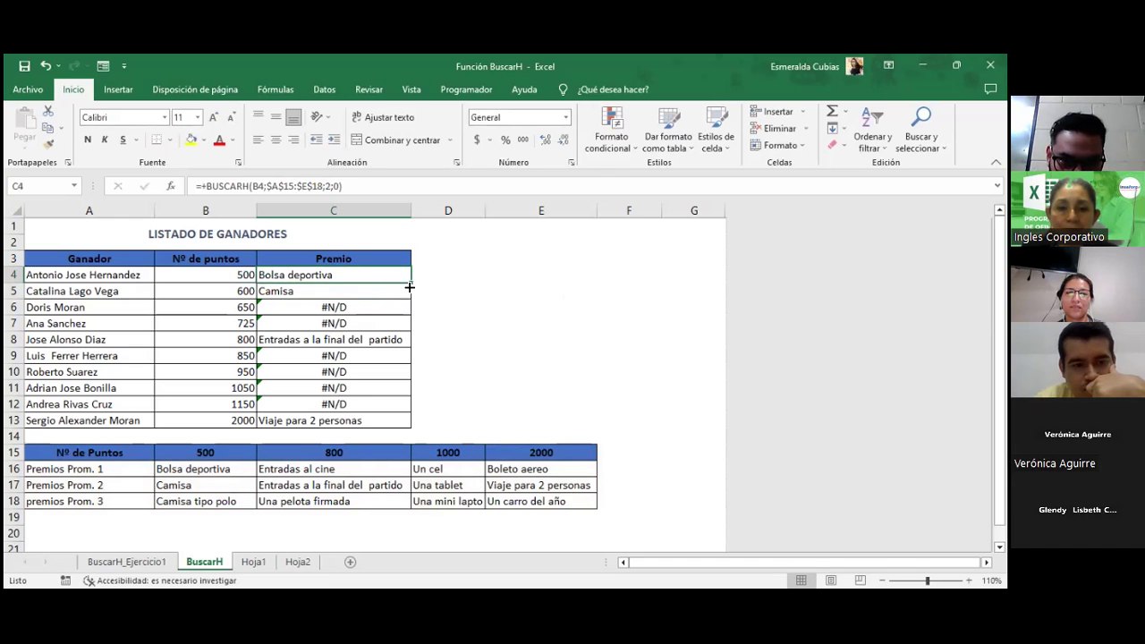
pyautogui.moveTo(413, 284); pyautogui.dragTo(400, 435)
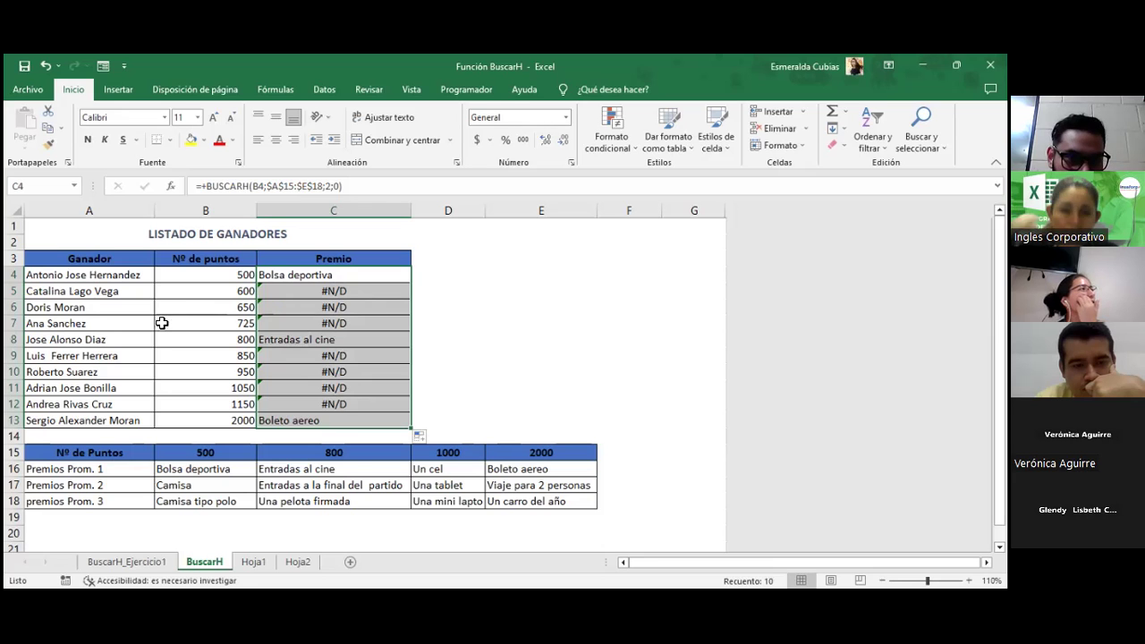
pyautogui.click(309, 292)
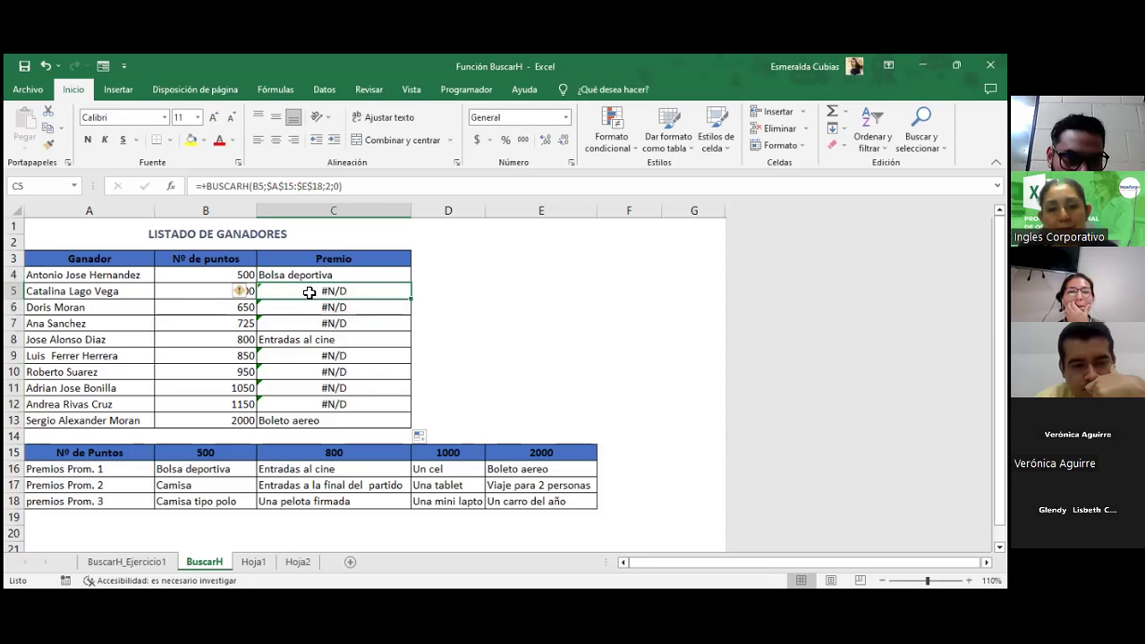
pyautogui.doubleClick(309, 292)
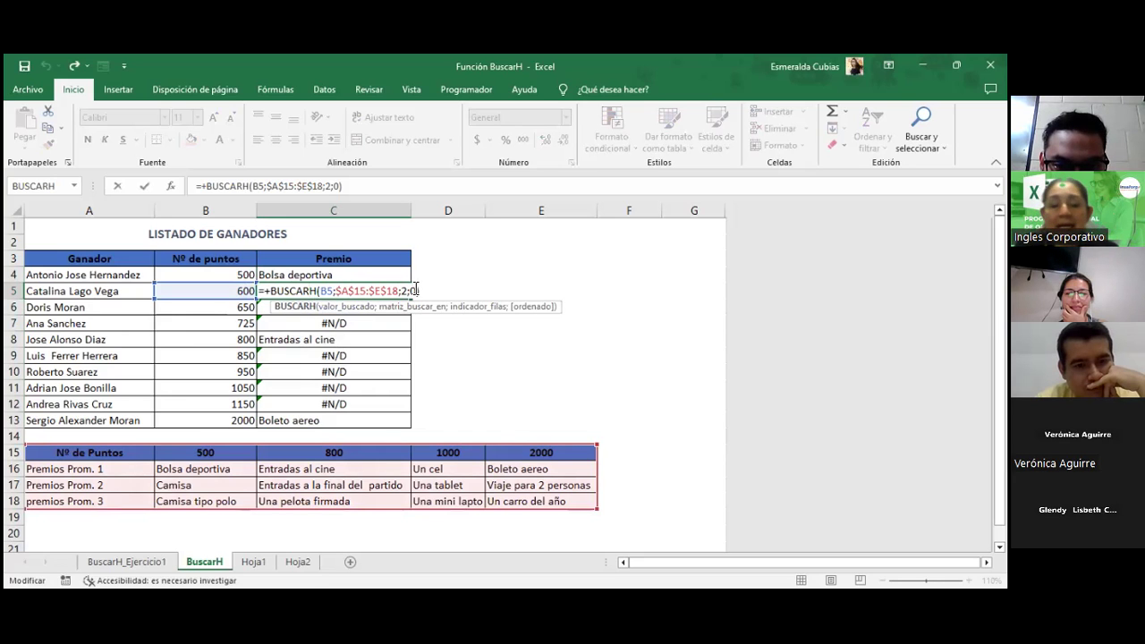
pyautogui.click(416, 291)
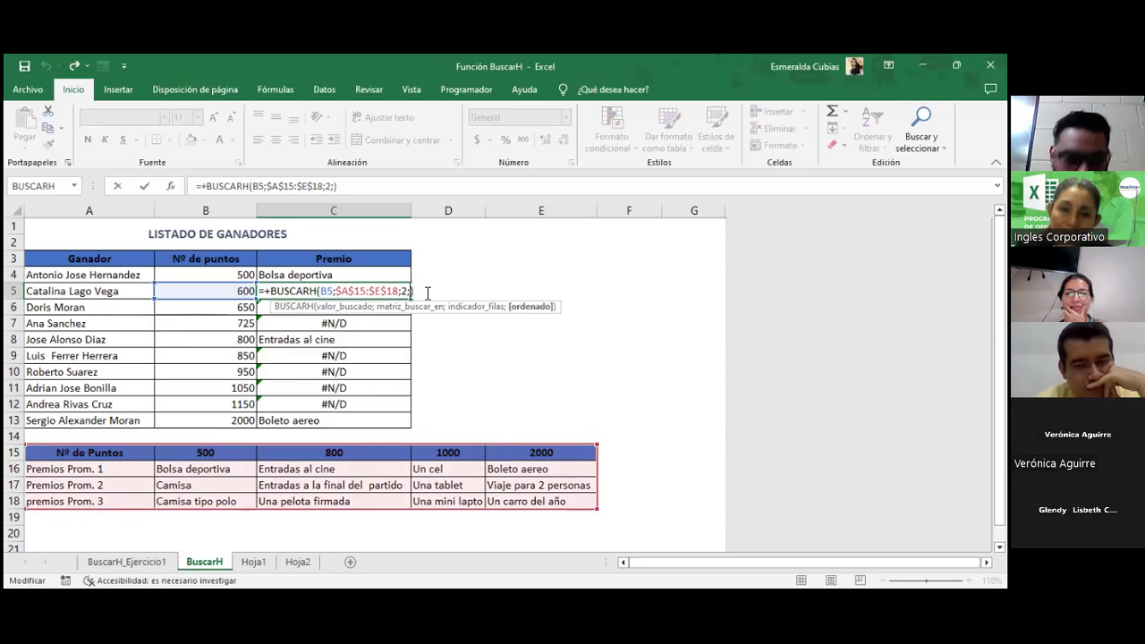
pyautogui.write('ver')
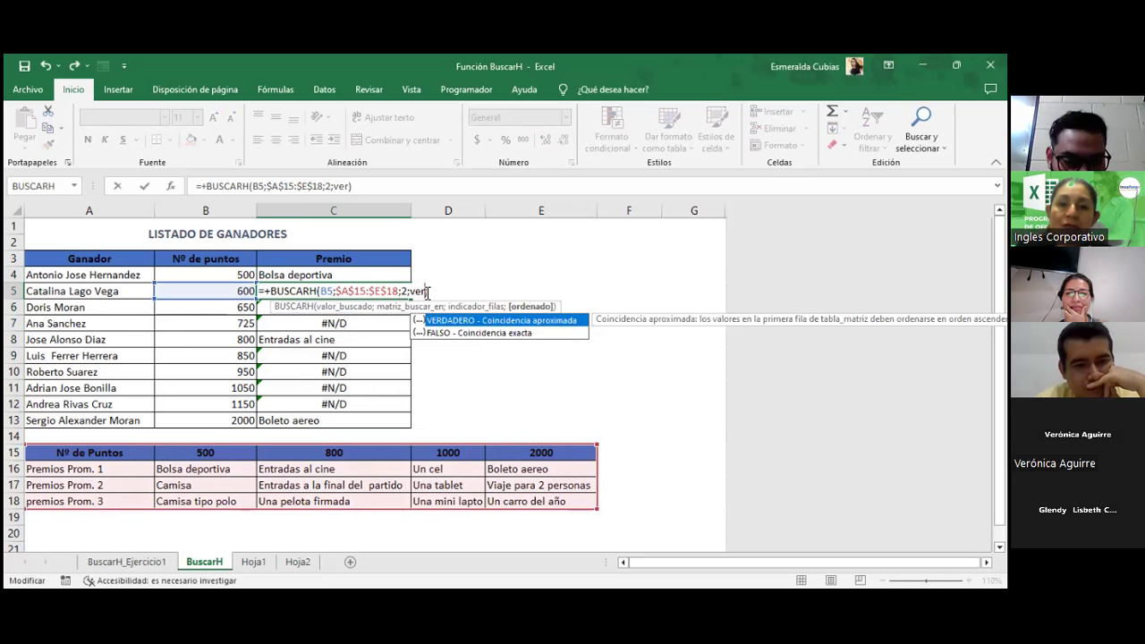
pyautogui.doubleClick(462, 320)
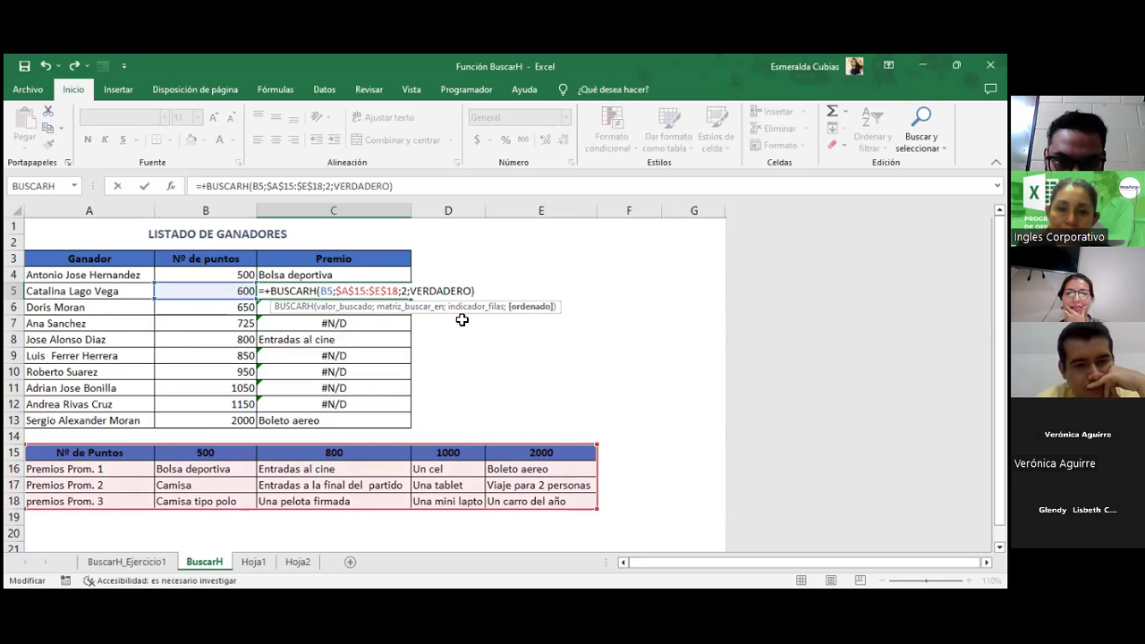
pyautogui.press('Return')
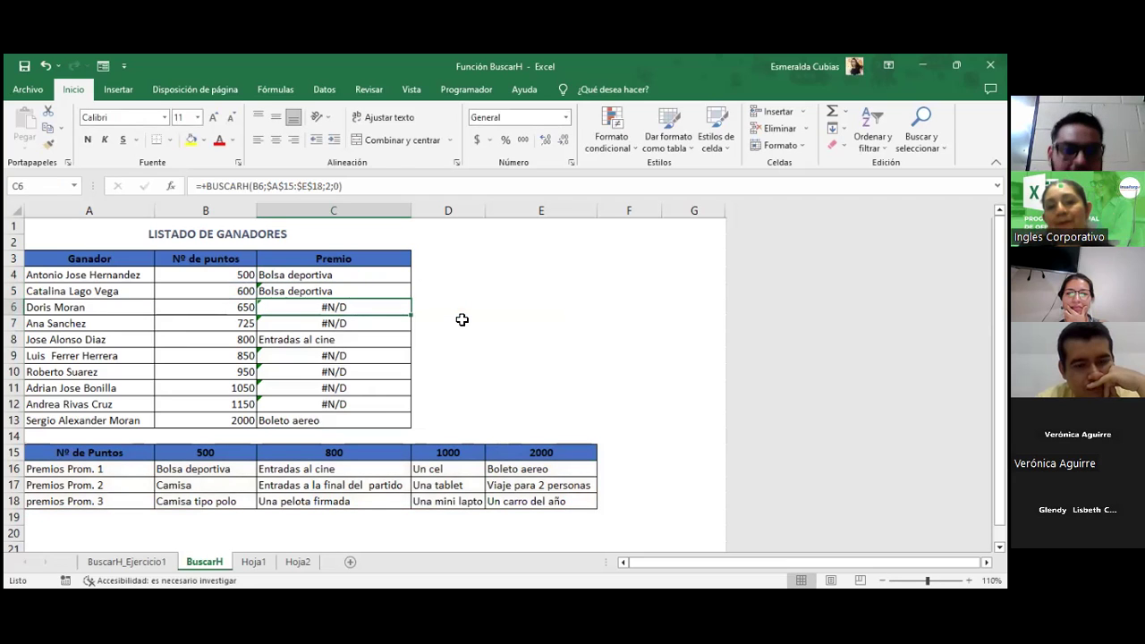
# Replace the final 0 with VERDADERO in the C6 and C7 prize lookups.
pyautogui.doubleClick(357, 310)
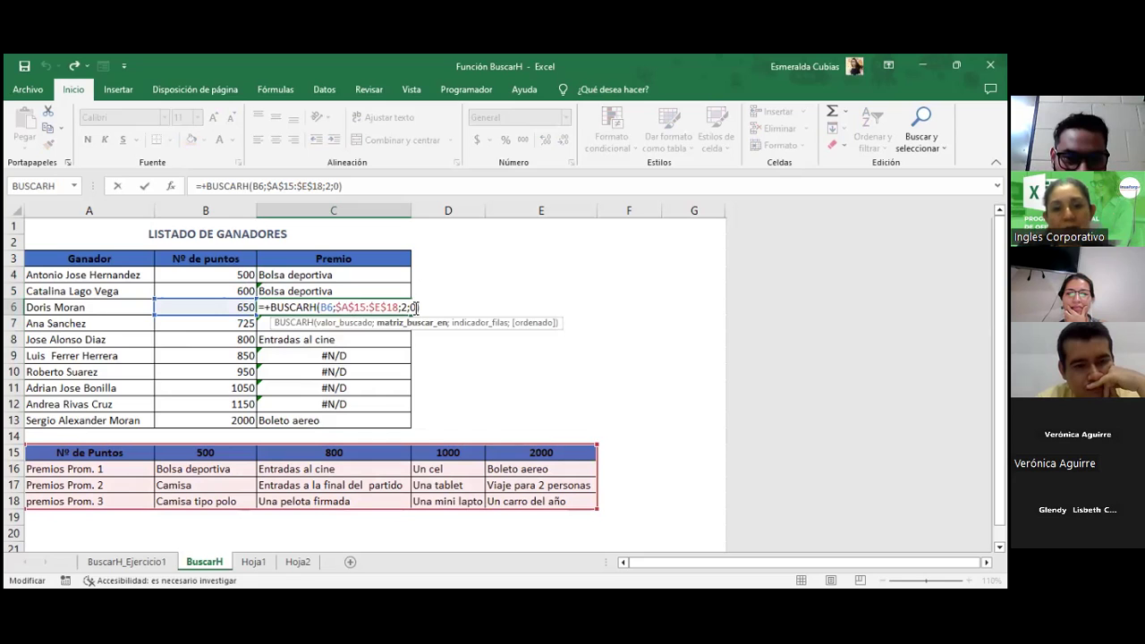
pyautogui.click(417, 307)
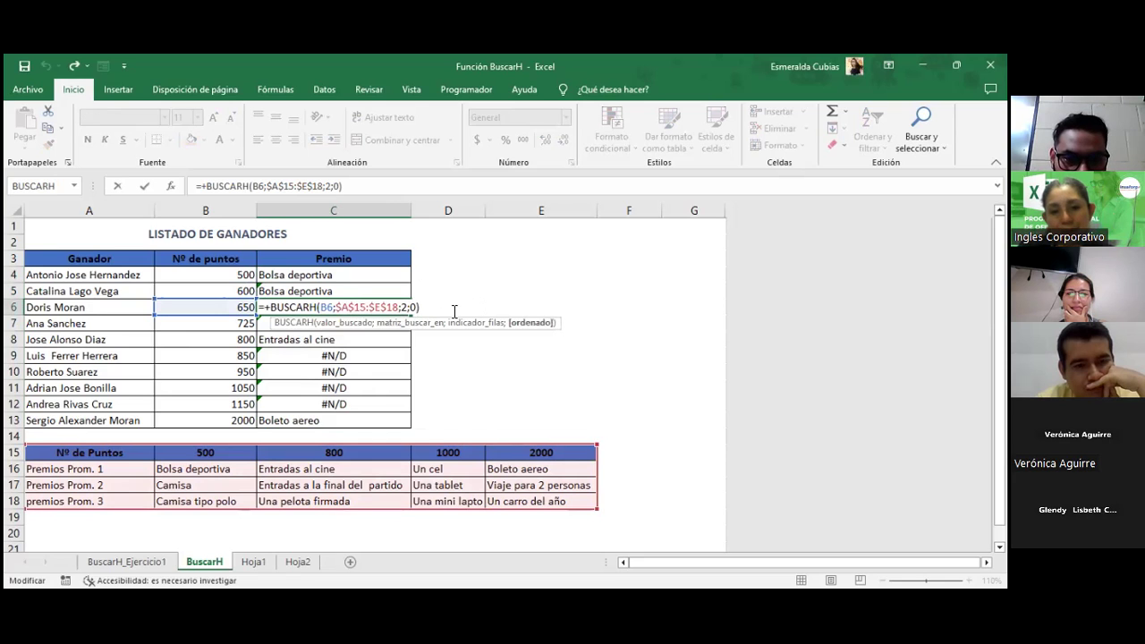
pyautogui.press('BackSpace')
pyautogui.write('ver')
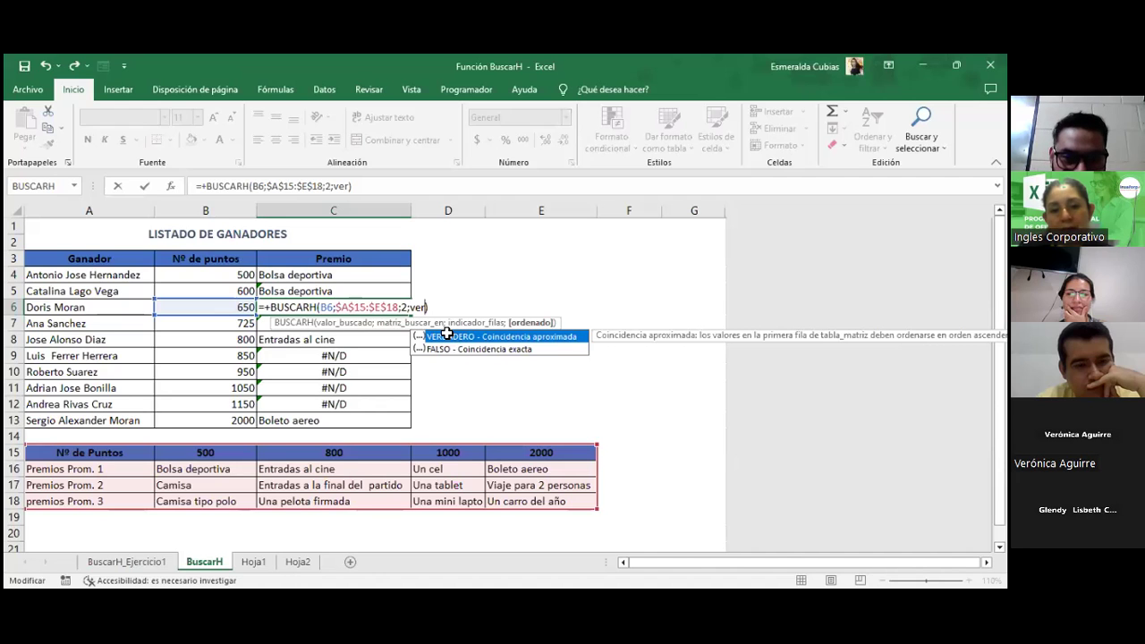
pyautogui.doubleClick(445, 336)
pyautogui.press('Return')
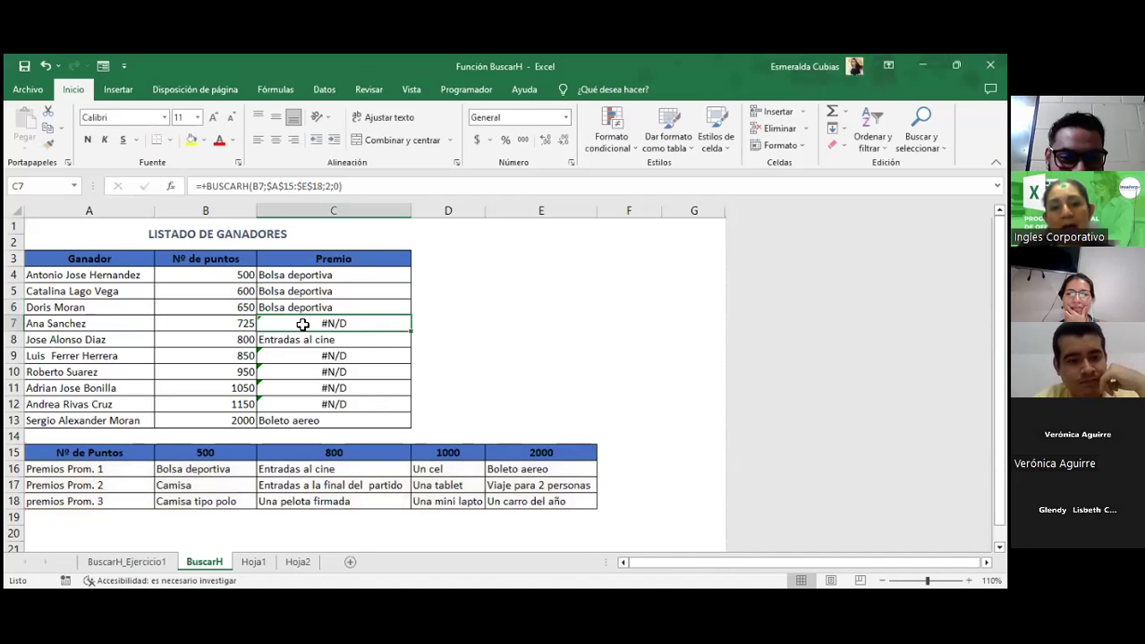
pyautogui.doubleClick(303, 324)
pyautogui.click(414, 324)
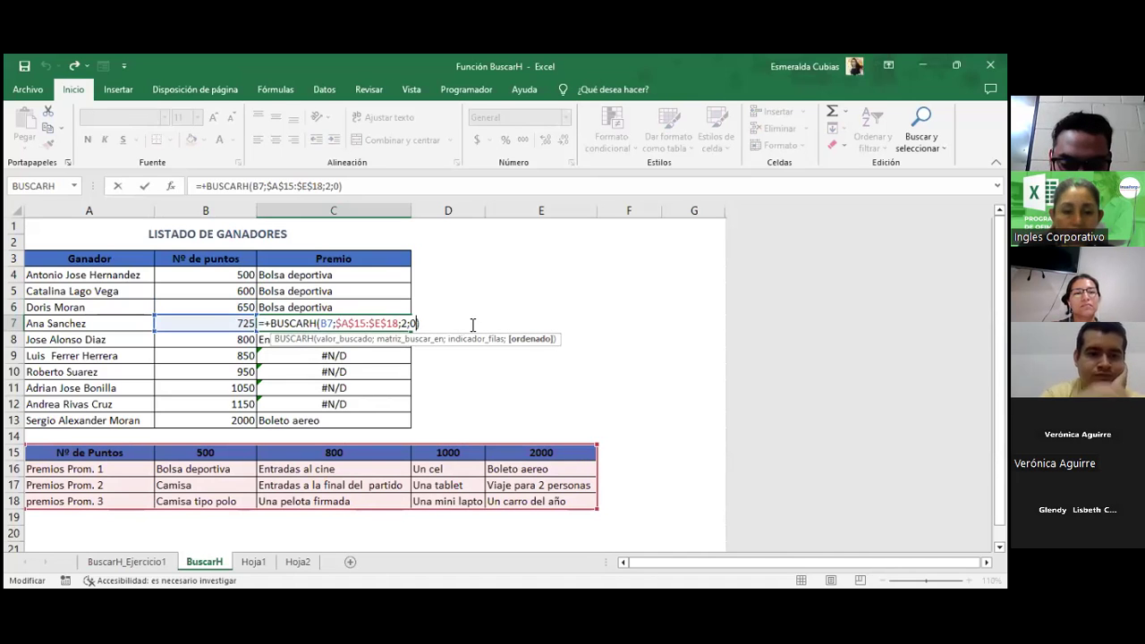
pyautogui.press('BackSpace')
pyautogui.write('verdad')
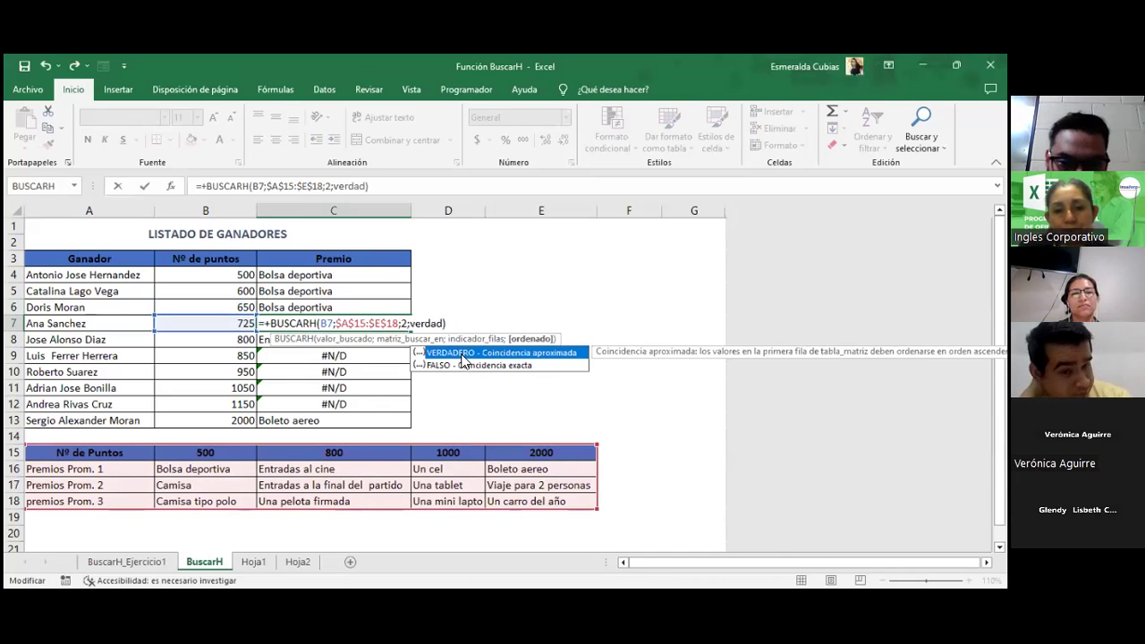
pyautogui.doubleClick(460, 352)
pyautogui.press('Return')
# Replace the final 0 with VERDADERO in the C9 and C10 prize lookups.
pyautogui.click(363, 356)
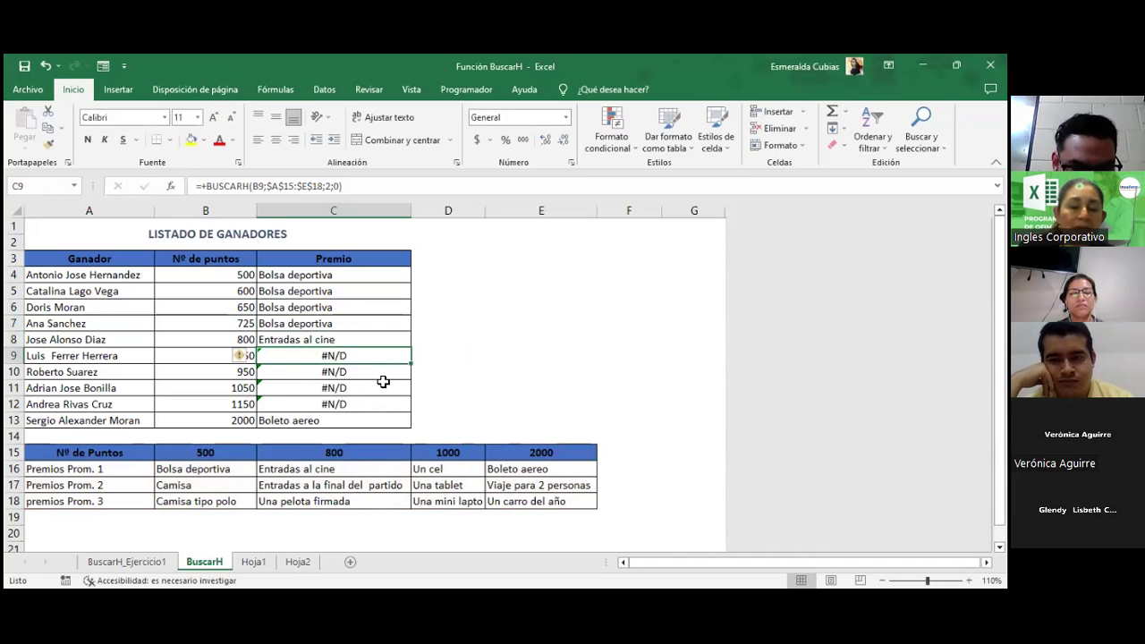
pyautogui.doubleClick(351, 356)
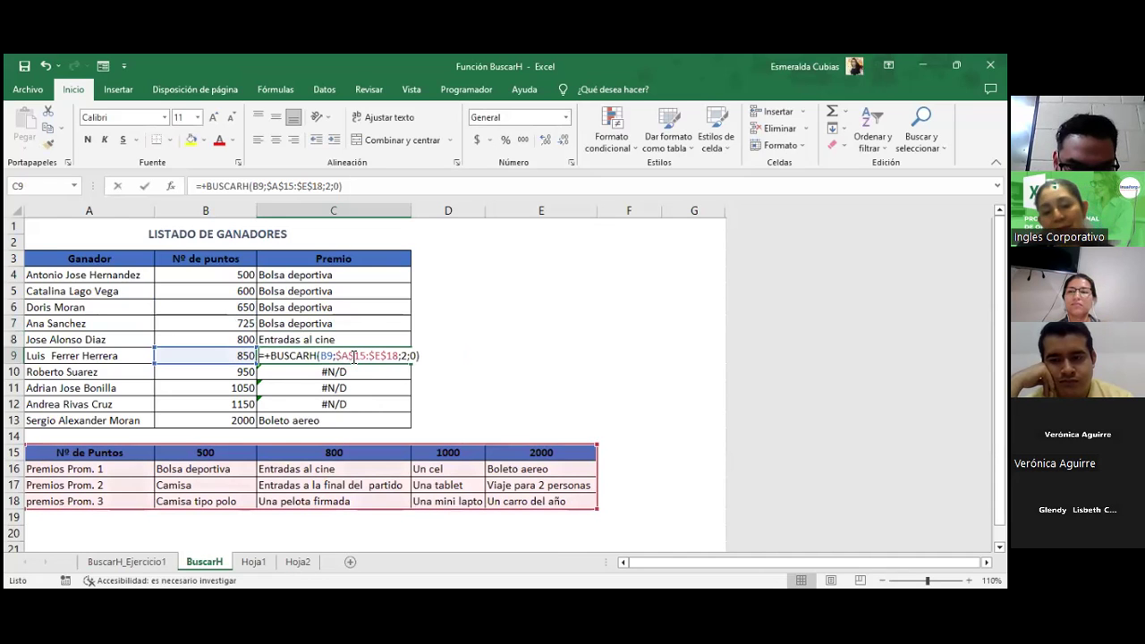
pyautogui.click(414, 356)
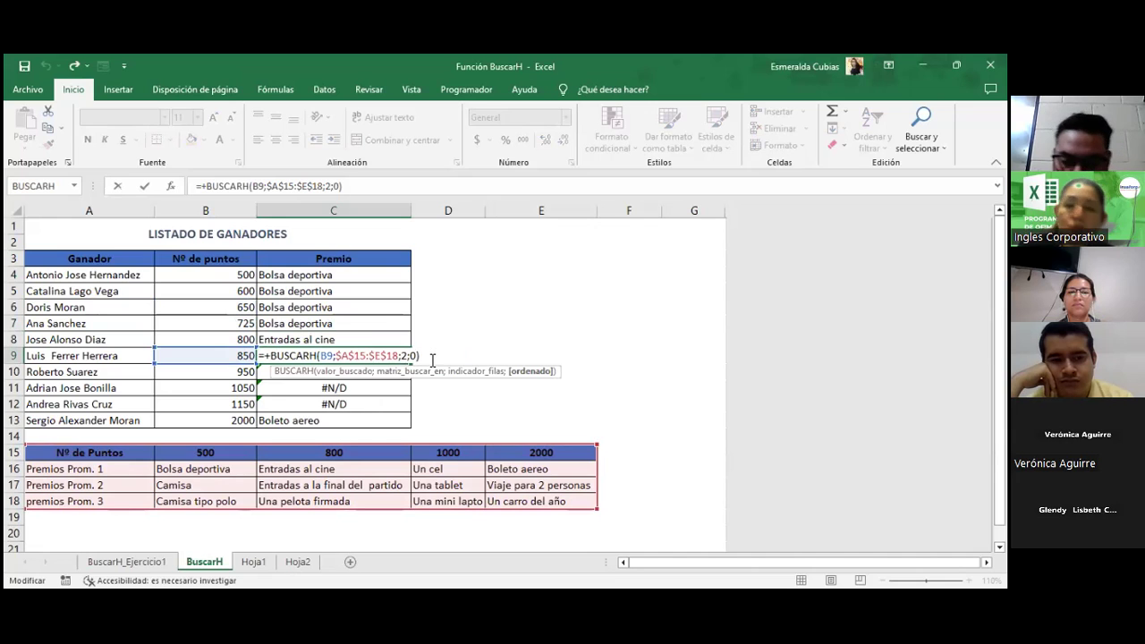
pyautogui.press('BackSpace')
pyautogui.write('ver')
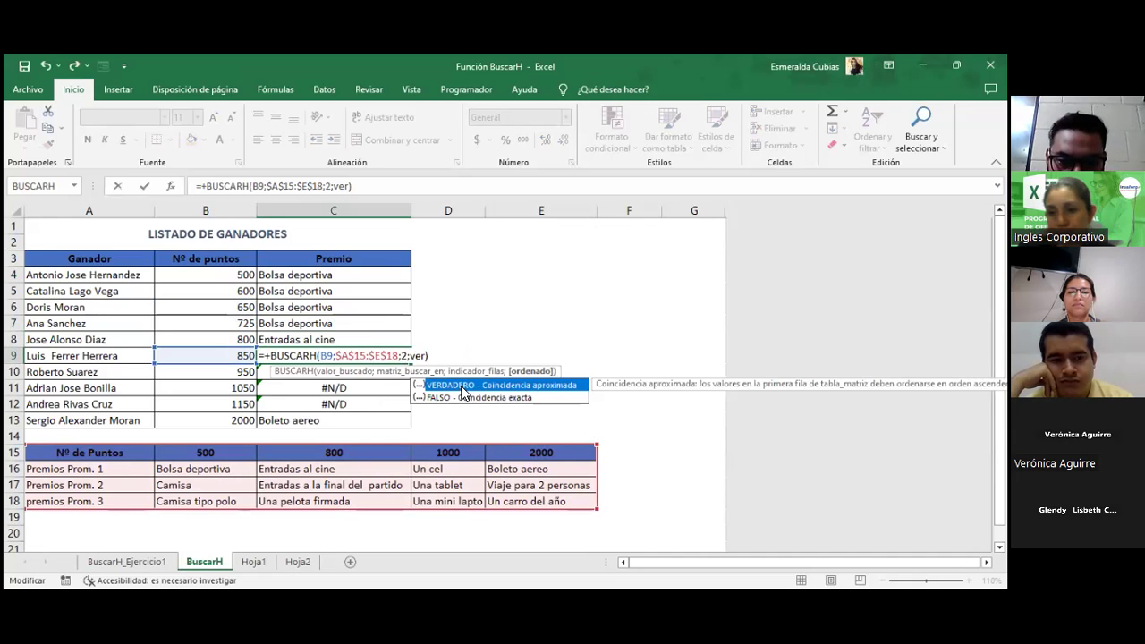
pyautogui.doubleClick(464, 386)
pyautogui.press('Return')
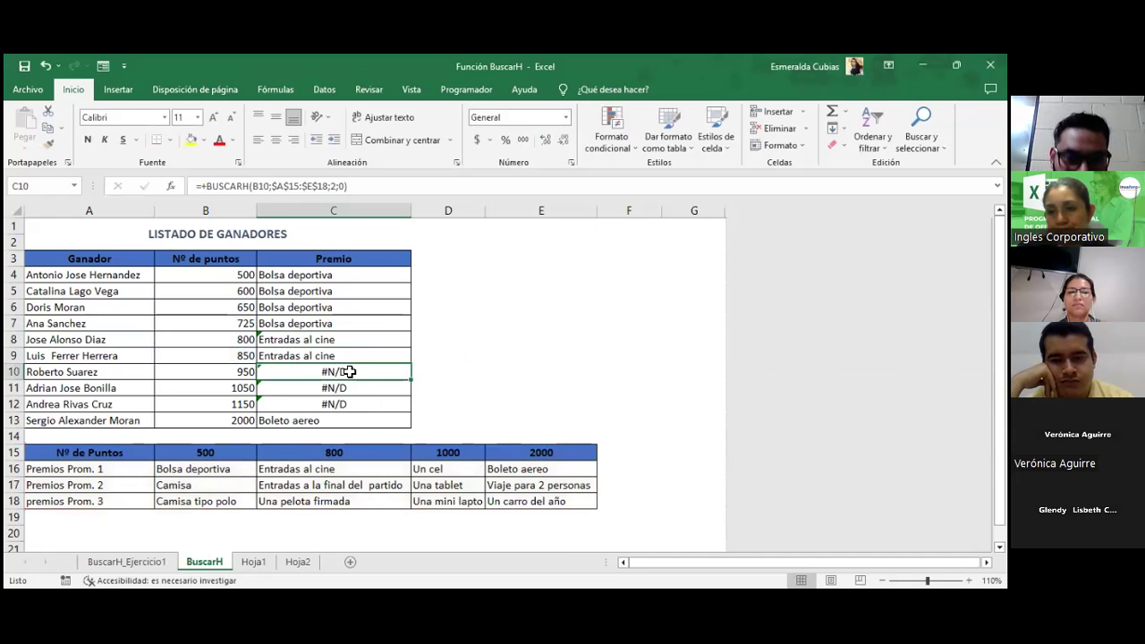
pyautogui.doubleClick(349, 371)
pyautogui.click(424, 371)
pyautogui.press('BackSpace')
pyautogui.write('verda')
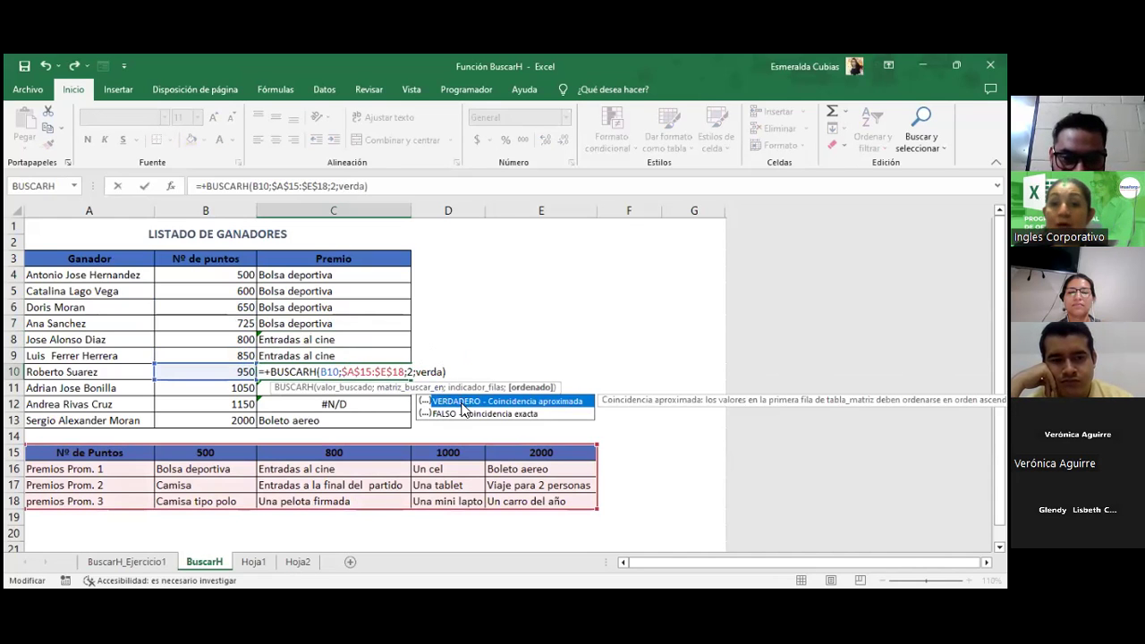
pyautogui.doubleClick(445, 405)
pyautogui.press('Return')
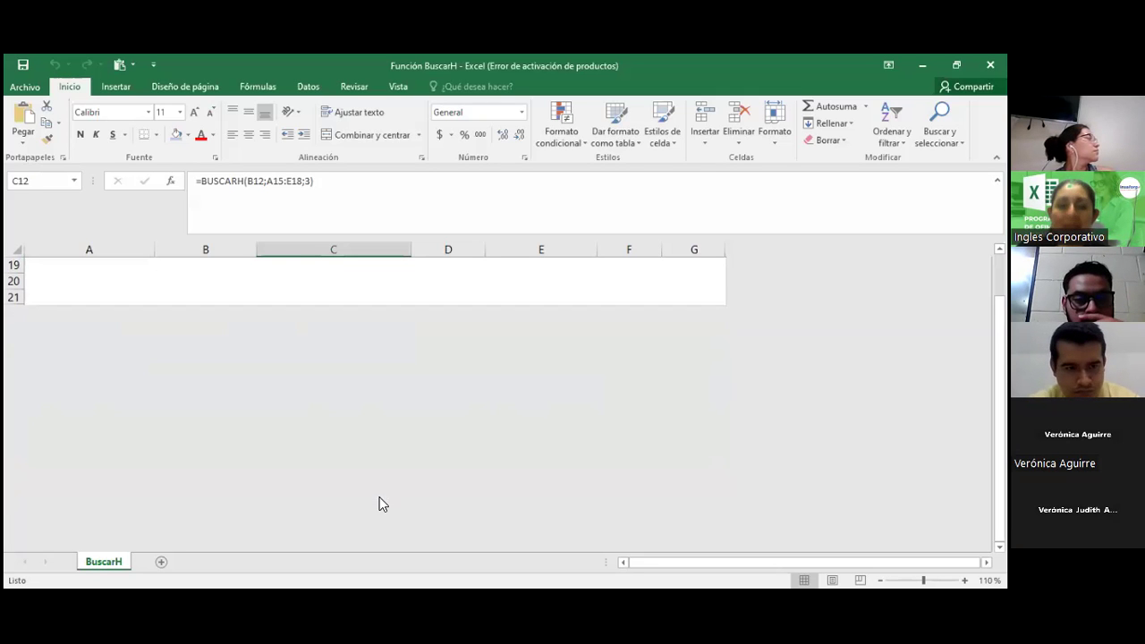
# Select the winners table range A4:C13.
pyautogui.scroll(3, 379, 503)
pyautogui.scroll(3, 379, 504)
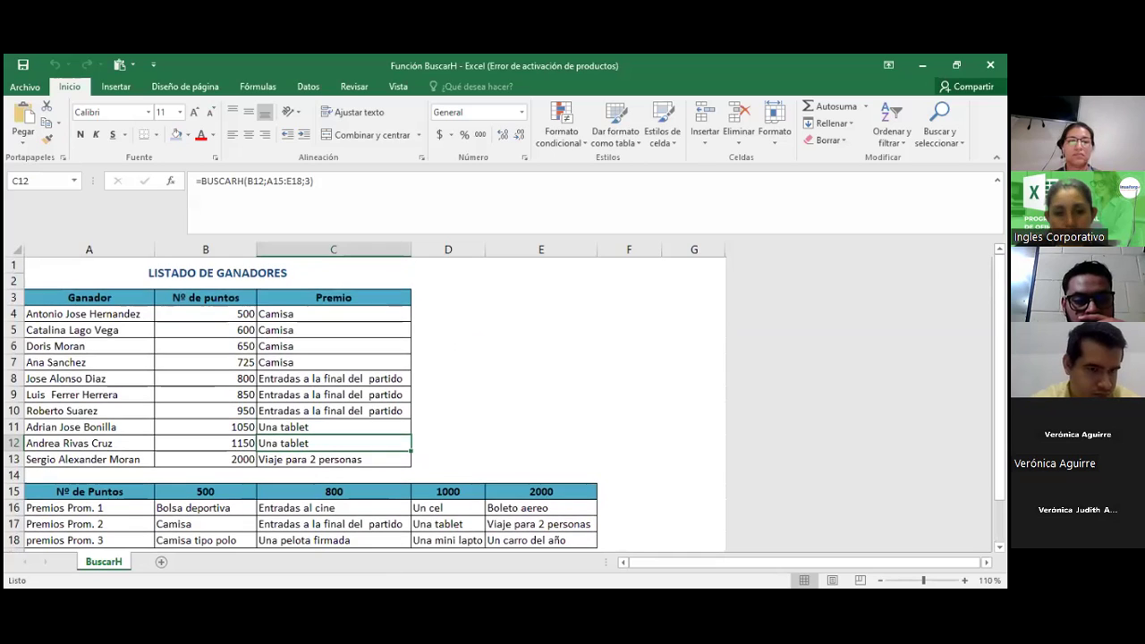
pyautogui.scroll(-1, 326, 491)
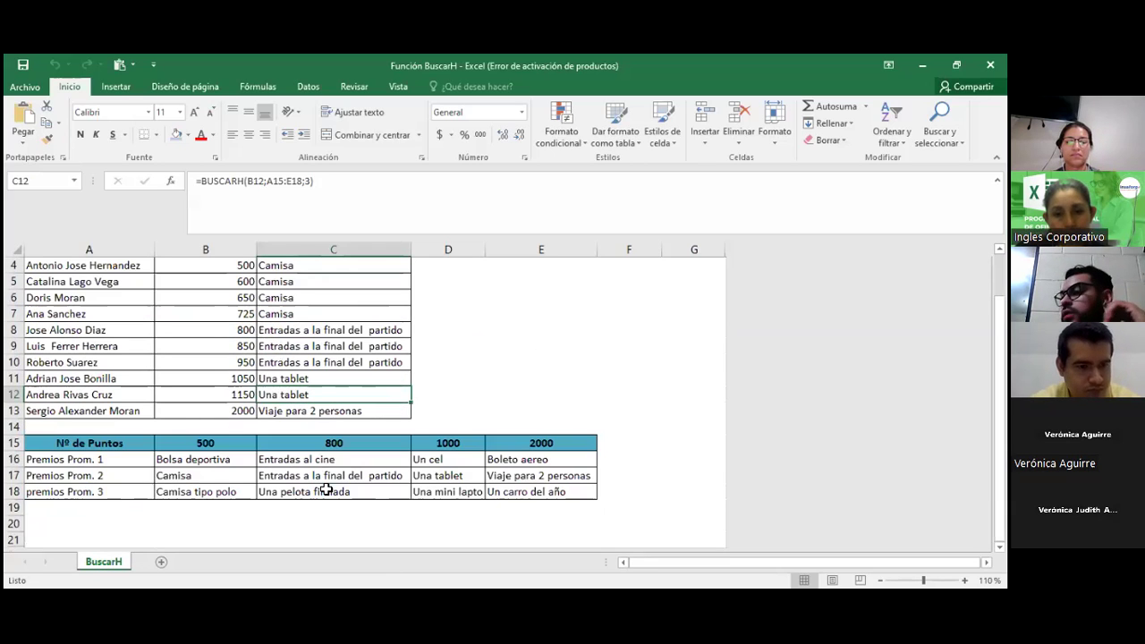
pyautogui.scroll(1, 384, 487)
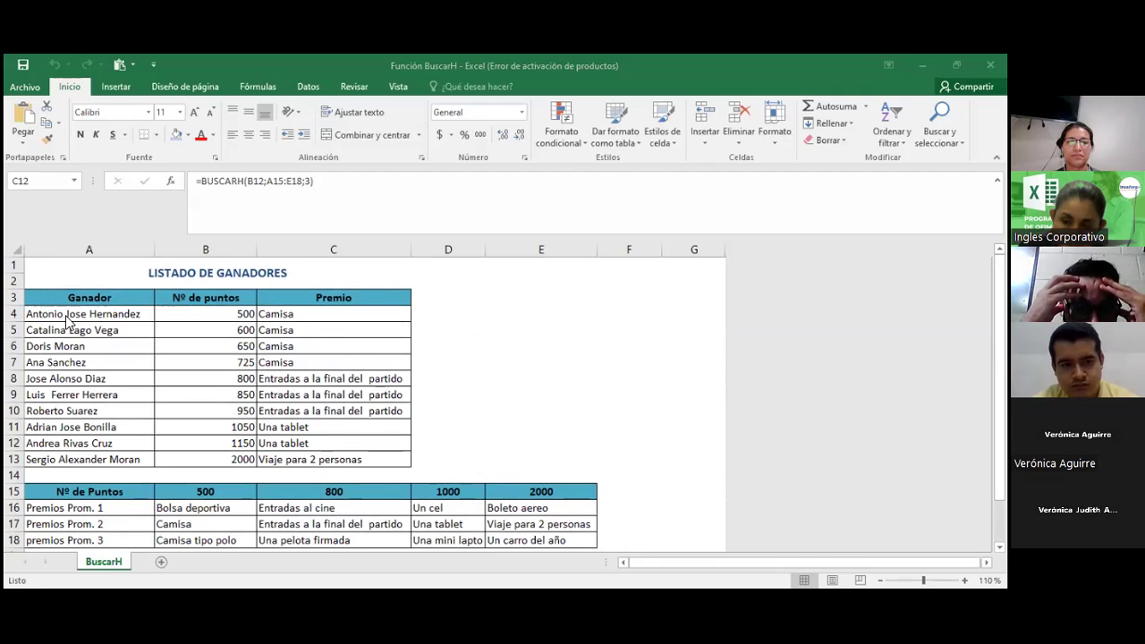
pyautogui.moveTo(53, 314); pyautogui.dragTo(315, 458)
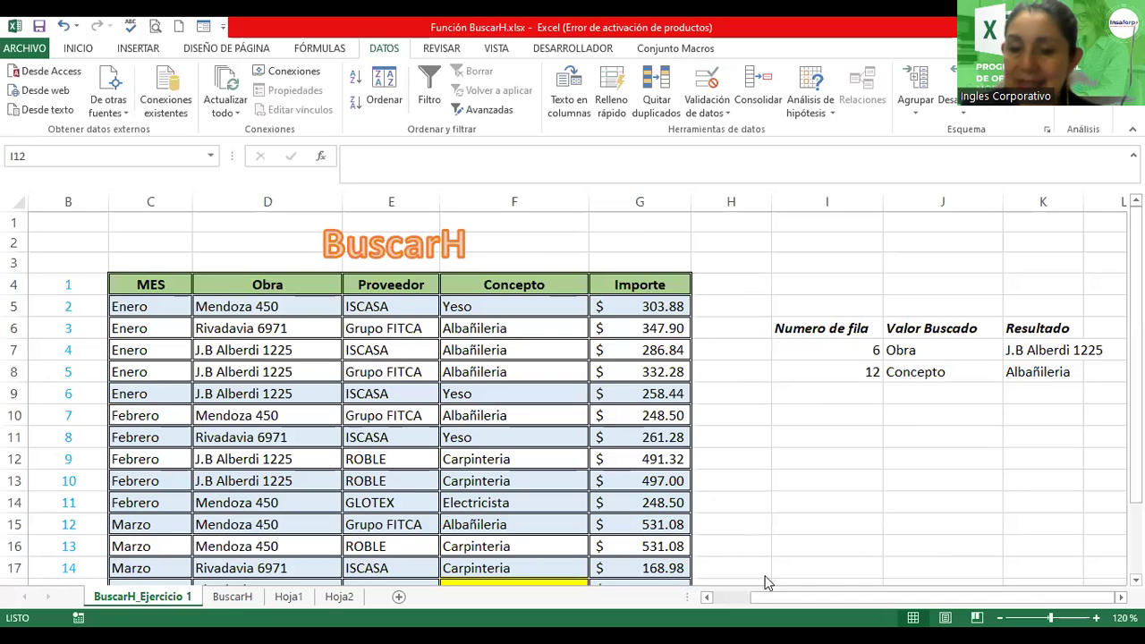
# Rename the Hoja1 sheet to 'Consulta de Datos'.
pyautogui.click(289, 597)
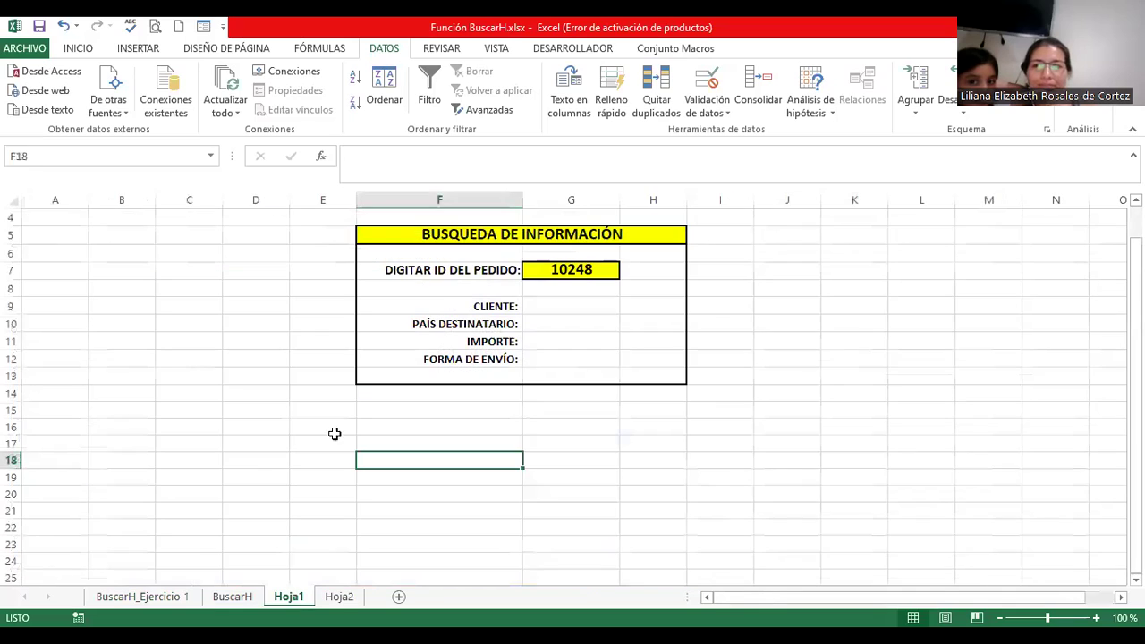
pyautogui.click(562, 272)
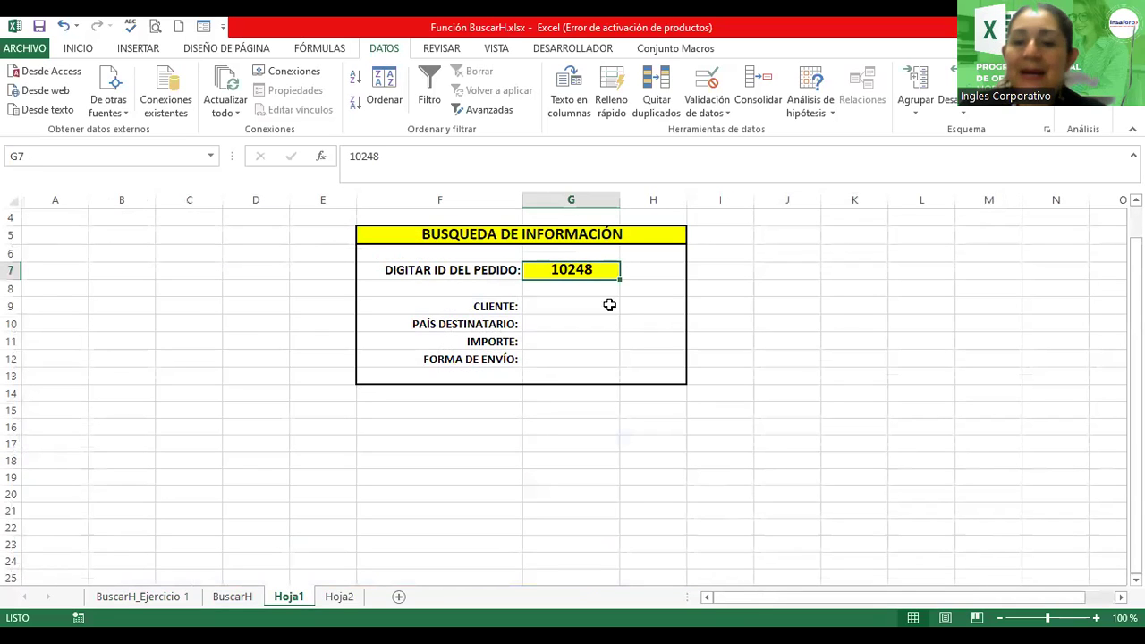
pyautogui.doubleClick(286, 596)
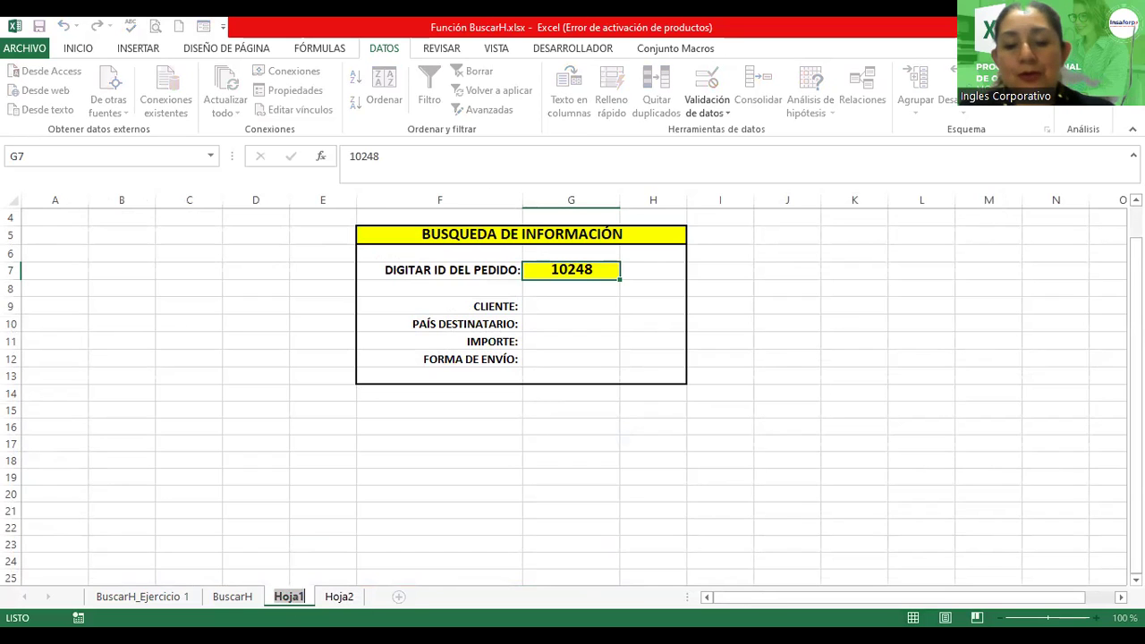
pyautogui.write('C')
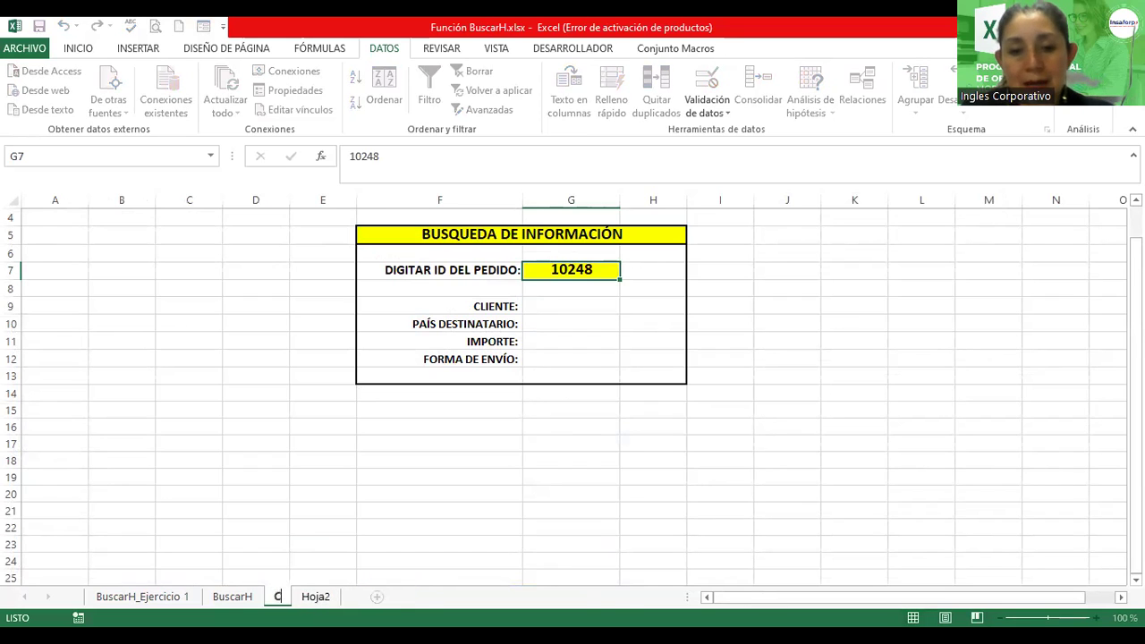
pyautogui.write('onsulta de Datos')
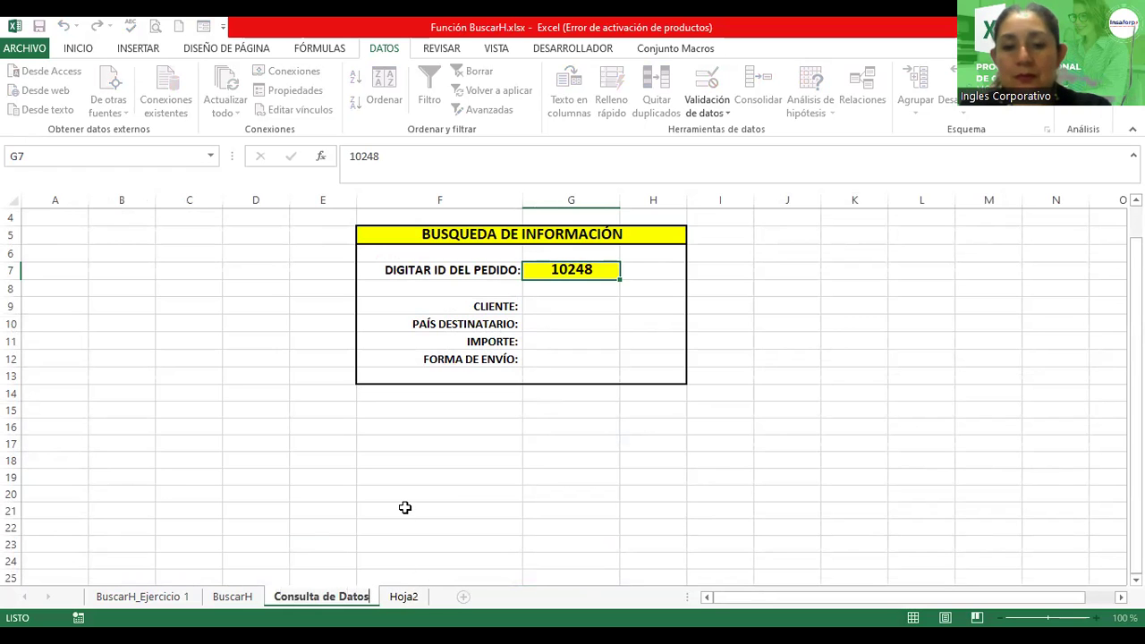
pyautogui.click(403, 506)
# Rename the Hoja2 sheet to 'Base_Clientes'.
pyautogui.doubleClick(398, 598)
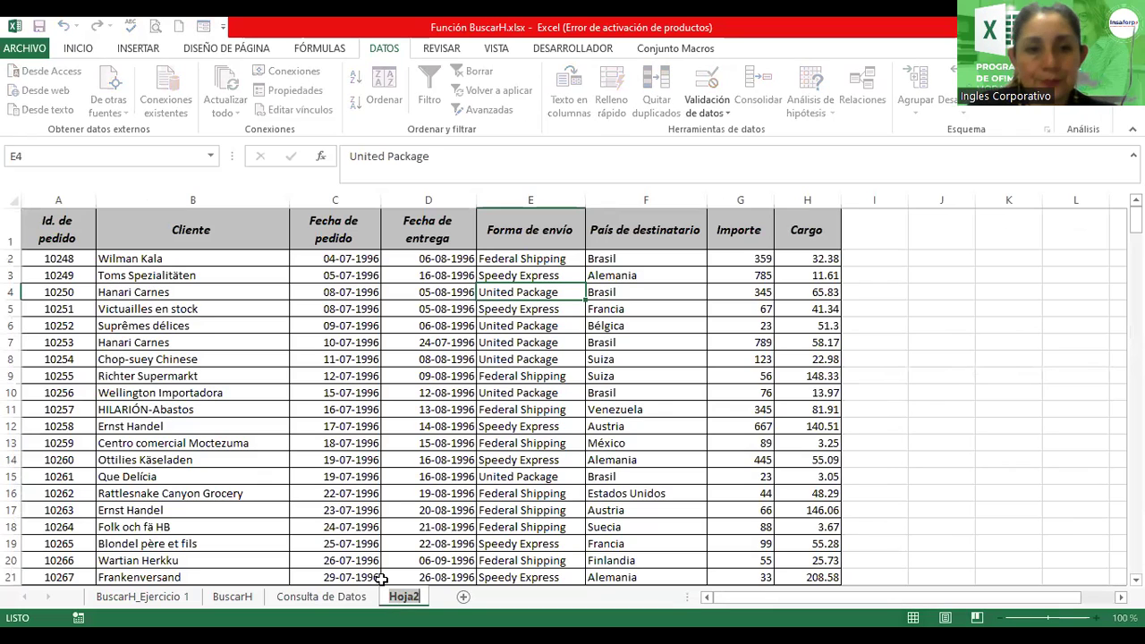
pyautogui.write('Base_Clientes')
pyautogui.press('Return')
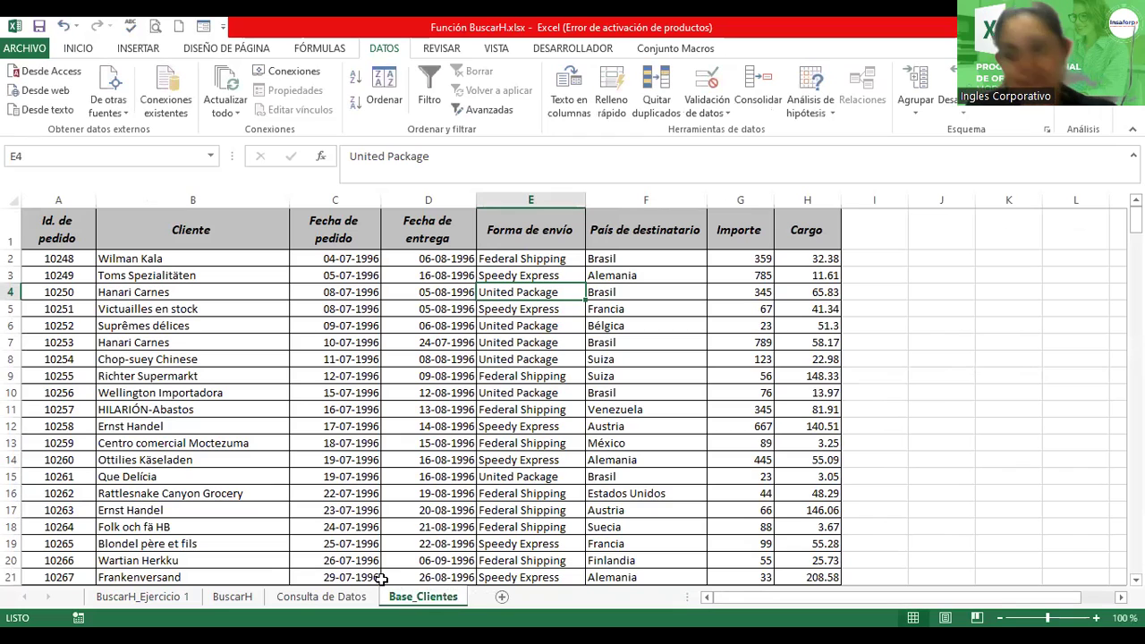
# Bring up the context menus of the Consulta de Datos and Base_Clientes sheet tabs.
pyautogui.click(296, 597)
pyautogui.rightClick(291, 595)
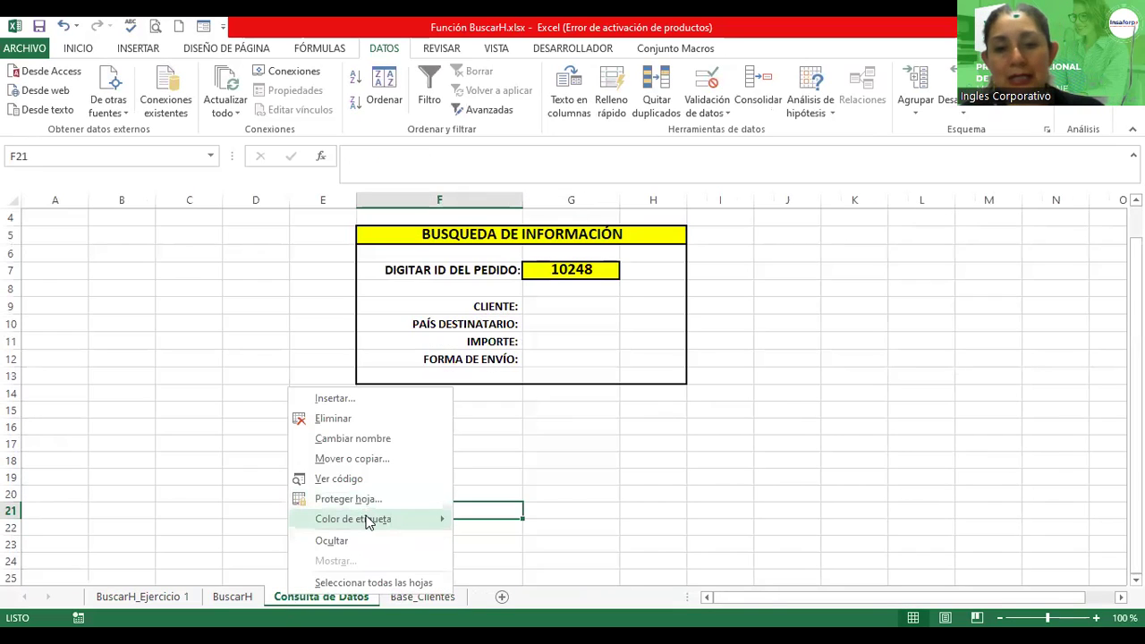
pyautogui.click(423, 597)
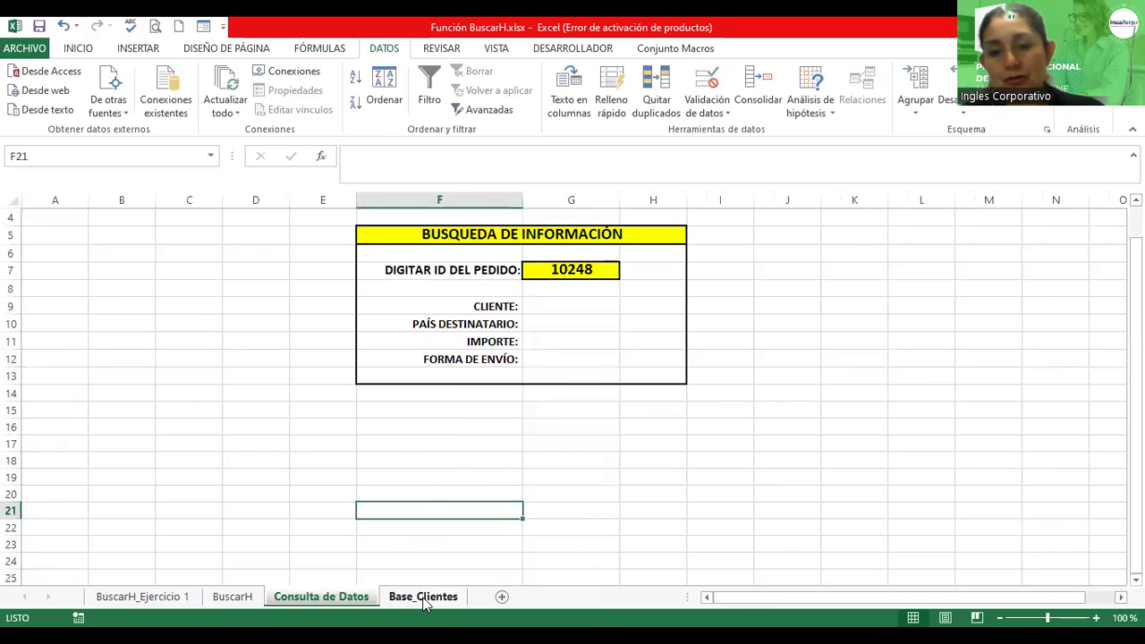
pyautogui.rightClick(428, 596)
pyautogui.moveTo(489, 523)
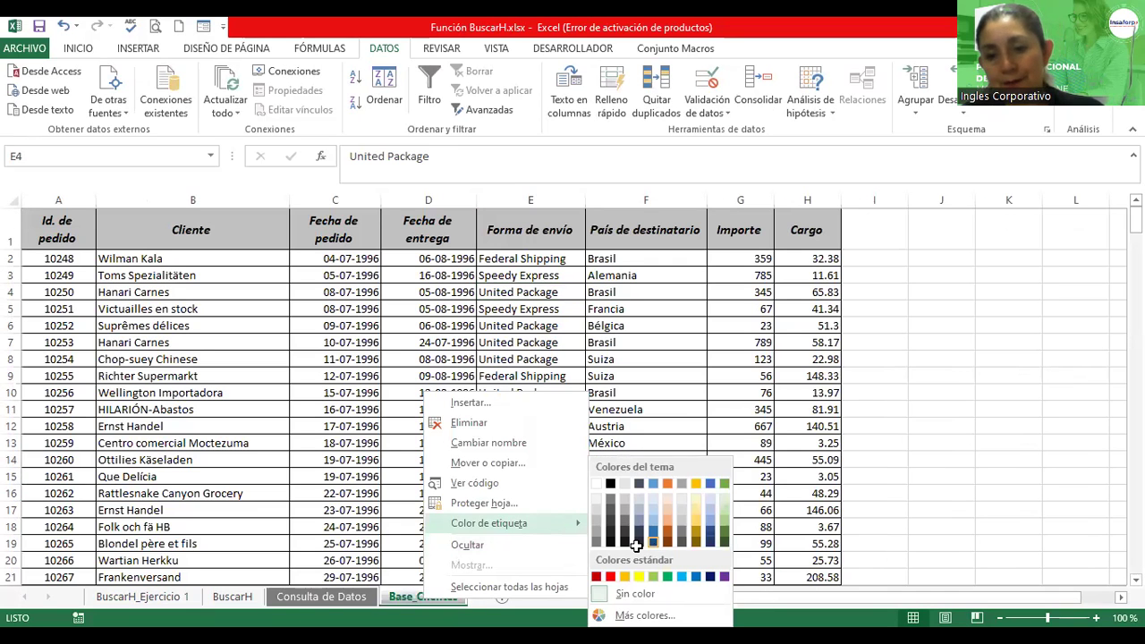
pyautogui.click(635, 546)
pyautogui.click(321, 597)
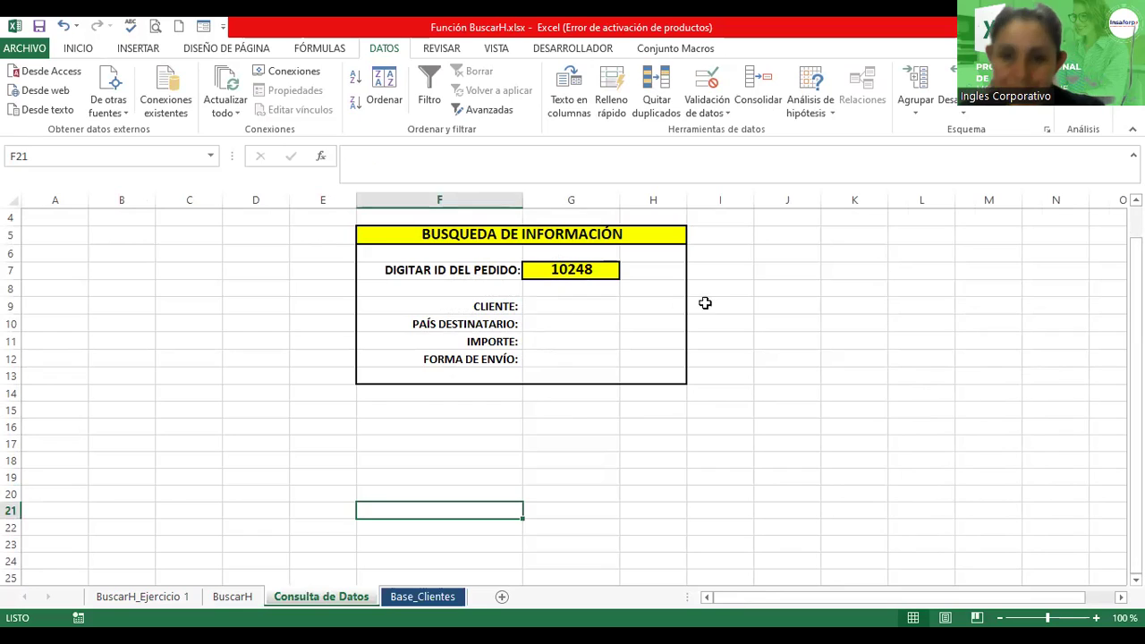
pyautogui.click(706, 304)
pyautogui.click(130, 49)
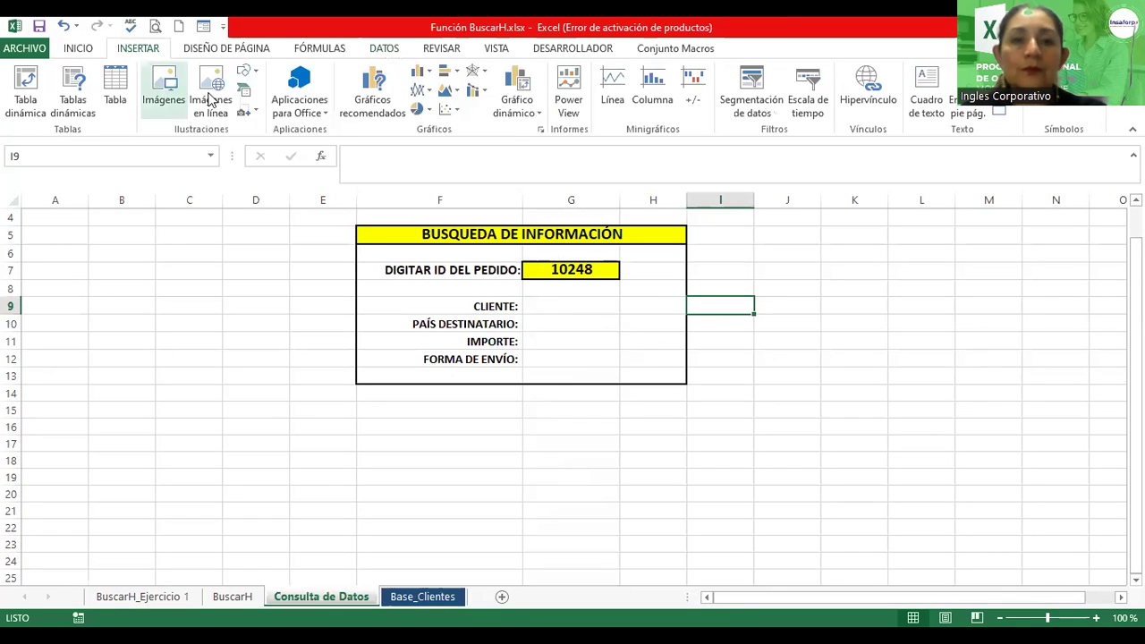
pyautogui.click(240, 76)
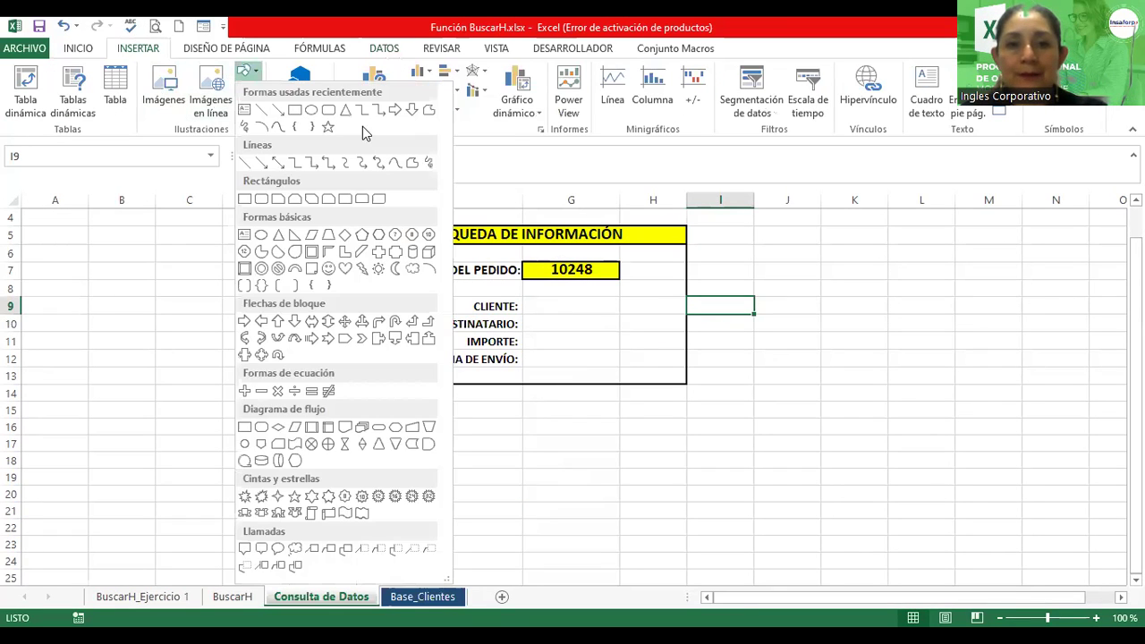
pyautogui.click(244, 344)
pyautogui.moveTo(152, 240); pyautogui.dragTo(301, 405)
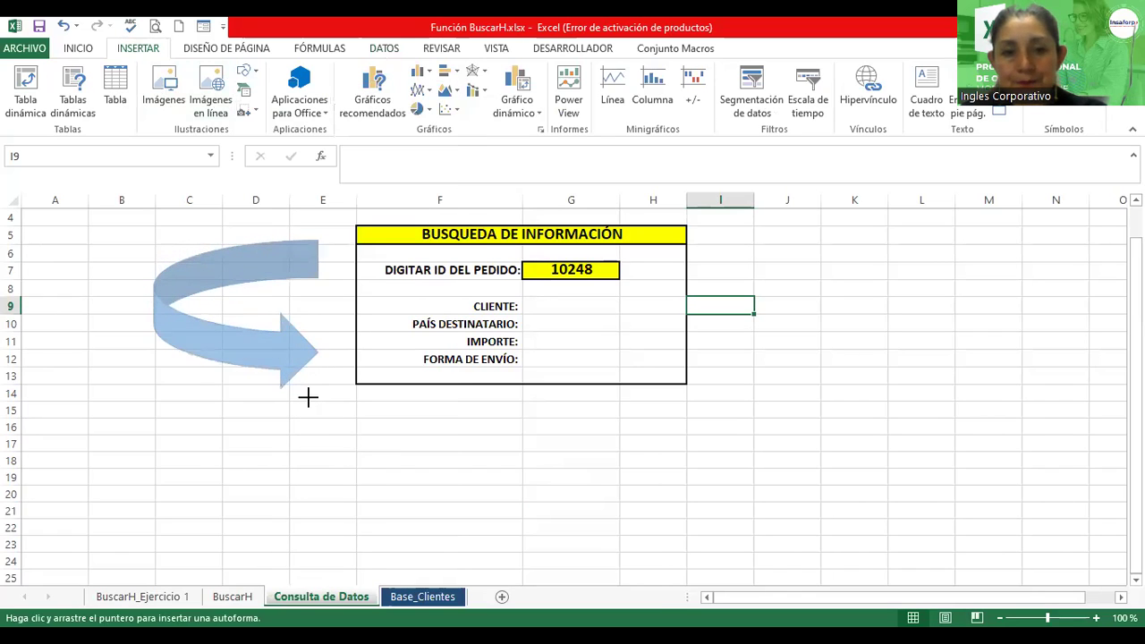
pyautogui.click(638, 333)
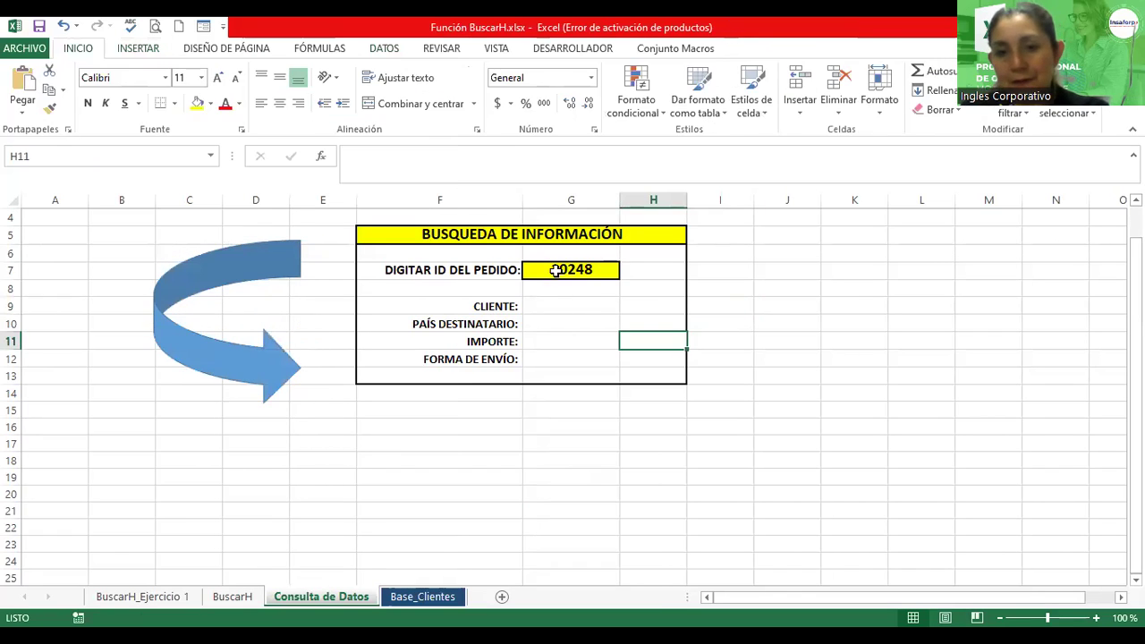
pyautogui.click(555, 270)
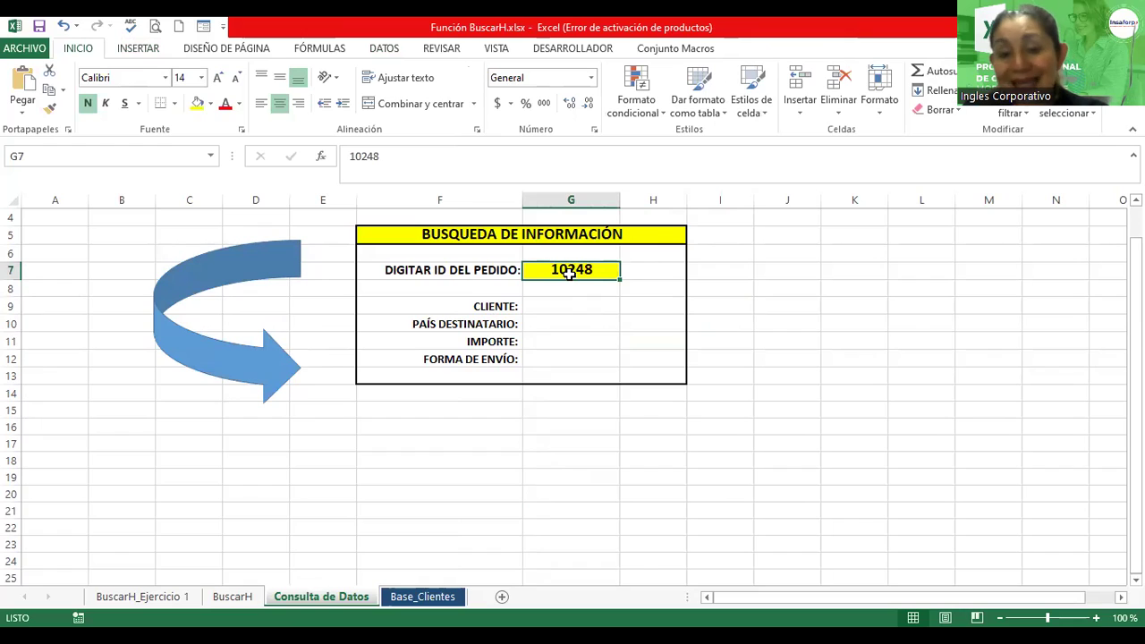
pyautogui.click(558, 305)
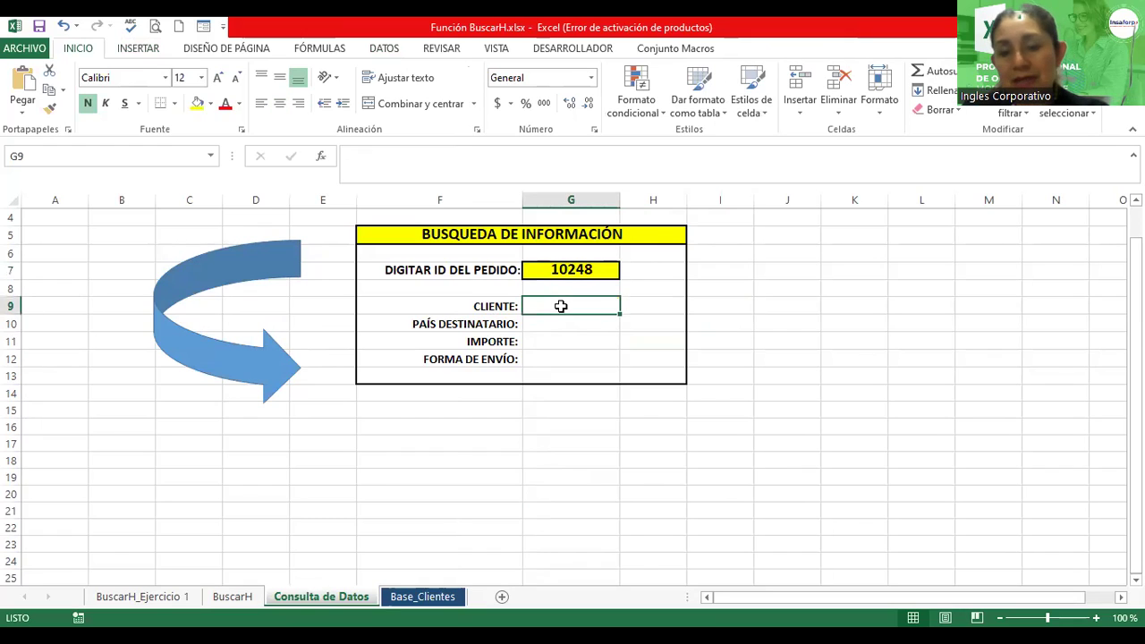
pyautogui.click(571, 325)
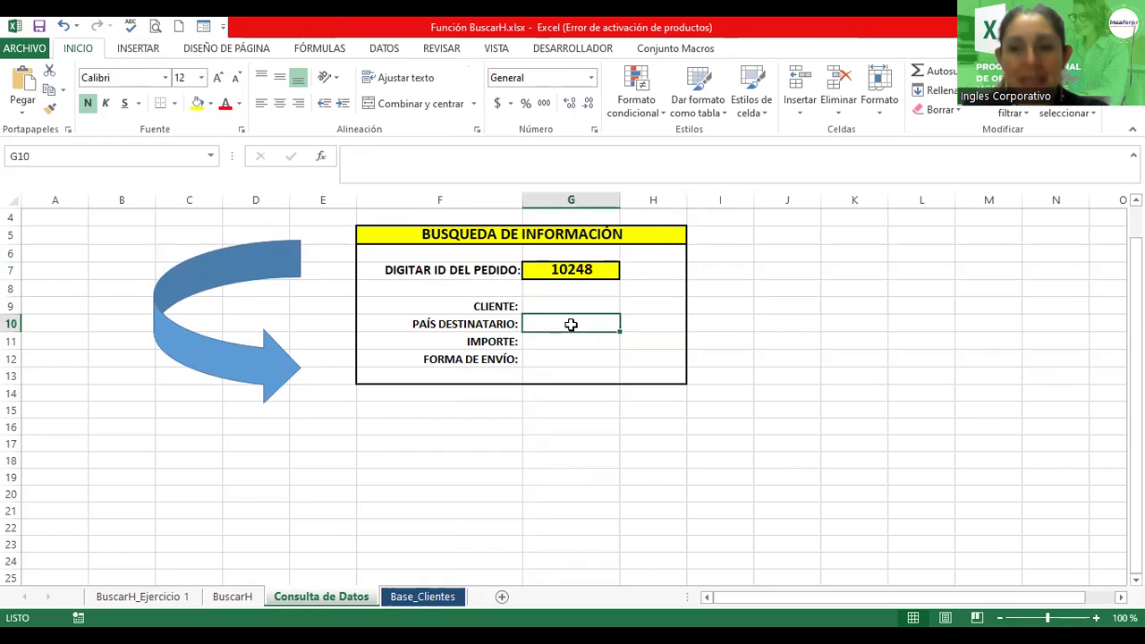
pyautogui.click(555, 346)
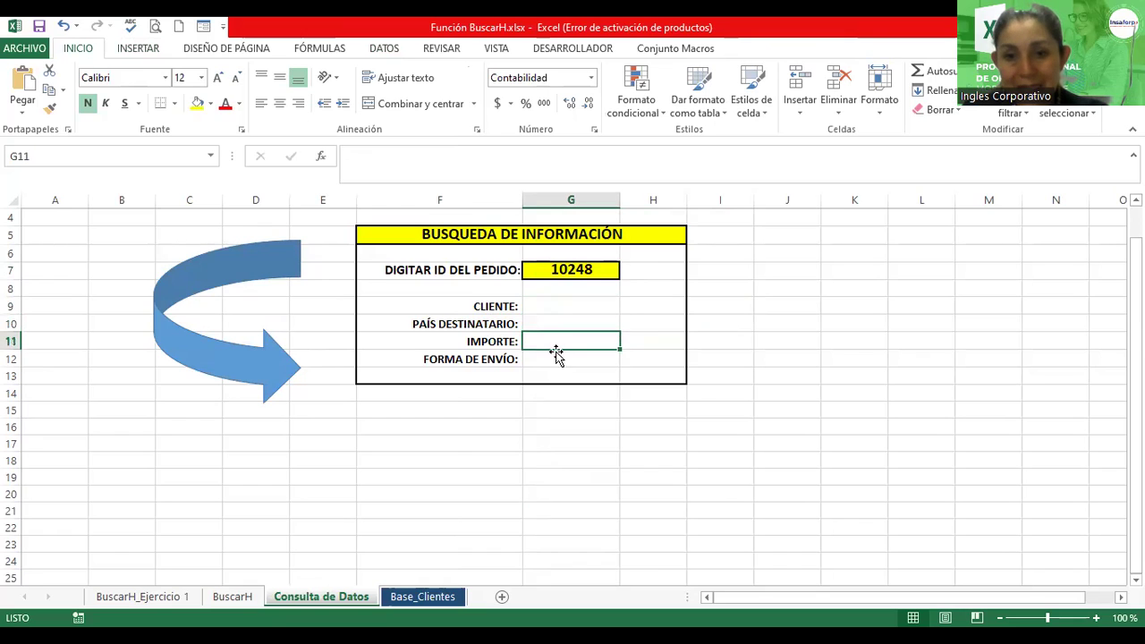
pyautogui.click(556, 357)
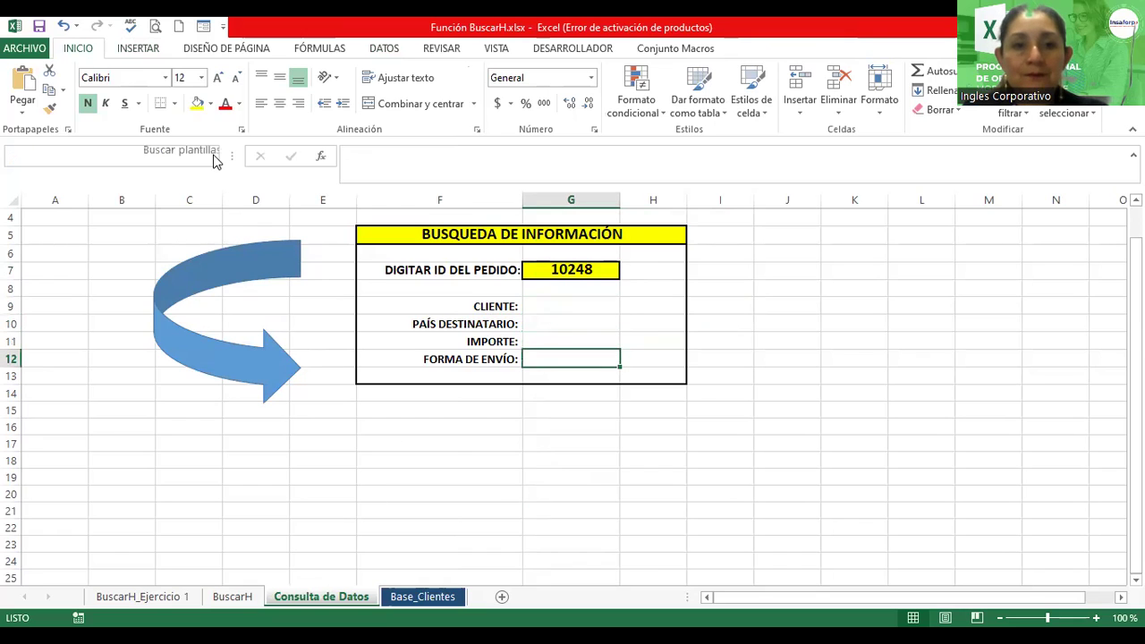
pyautogui.click(215, 160)
# Select the order table A1:H301 on the Base_Clientes sheet.
pyautogui.click(617, 439)
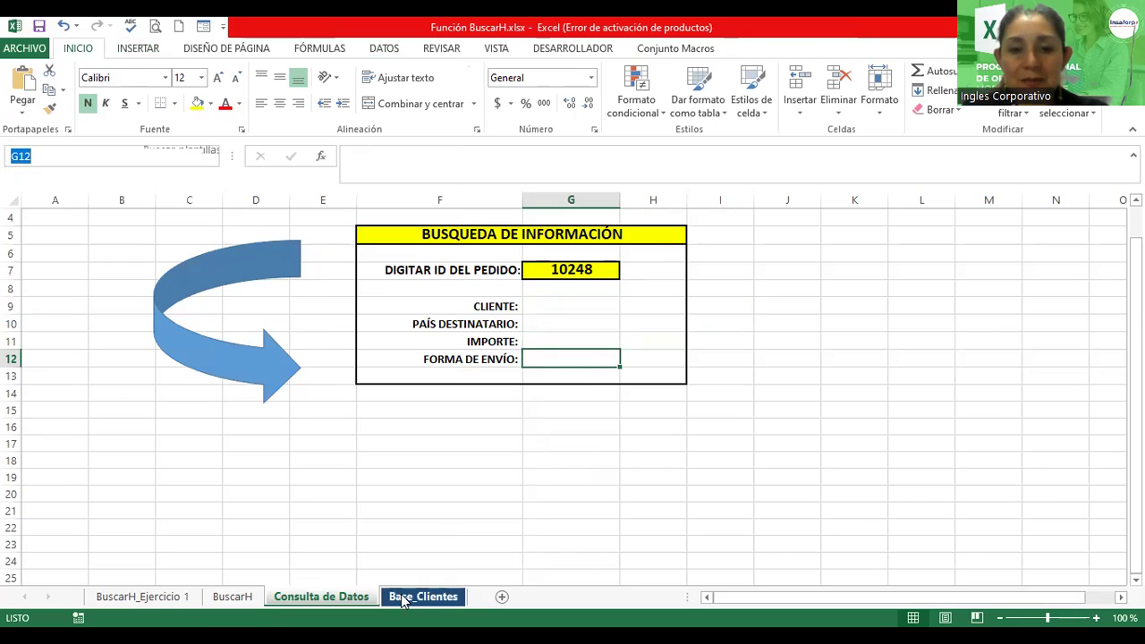
pyautogui.click(402, 599)
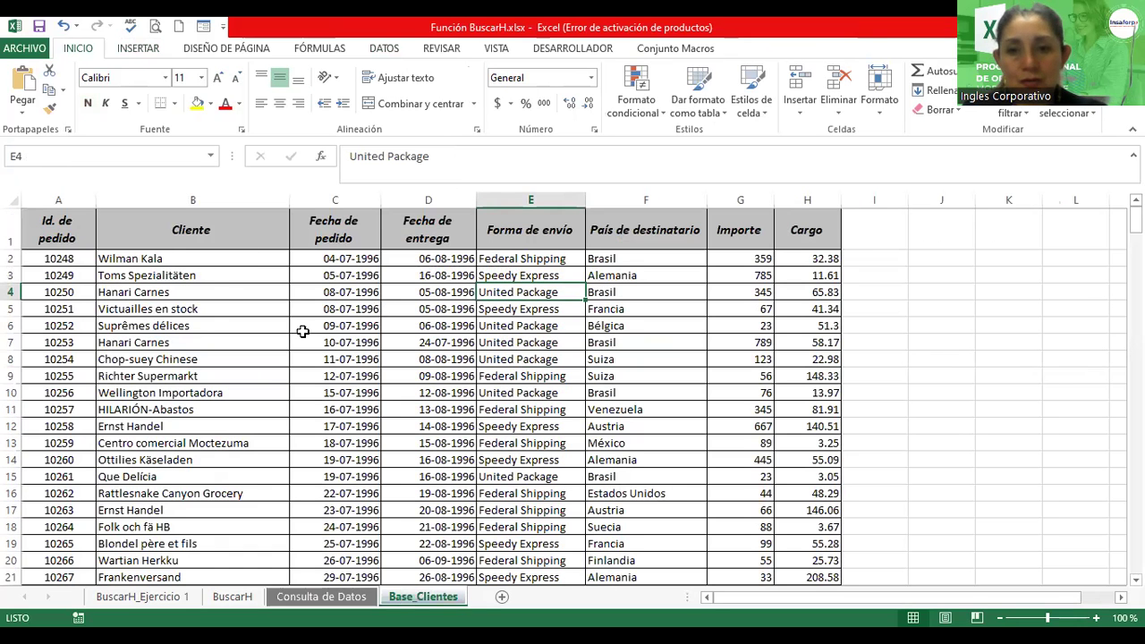
pyautogui.scroll(-2, 299, 330)
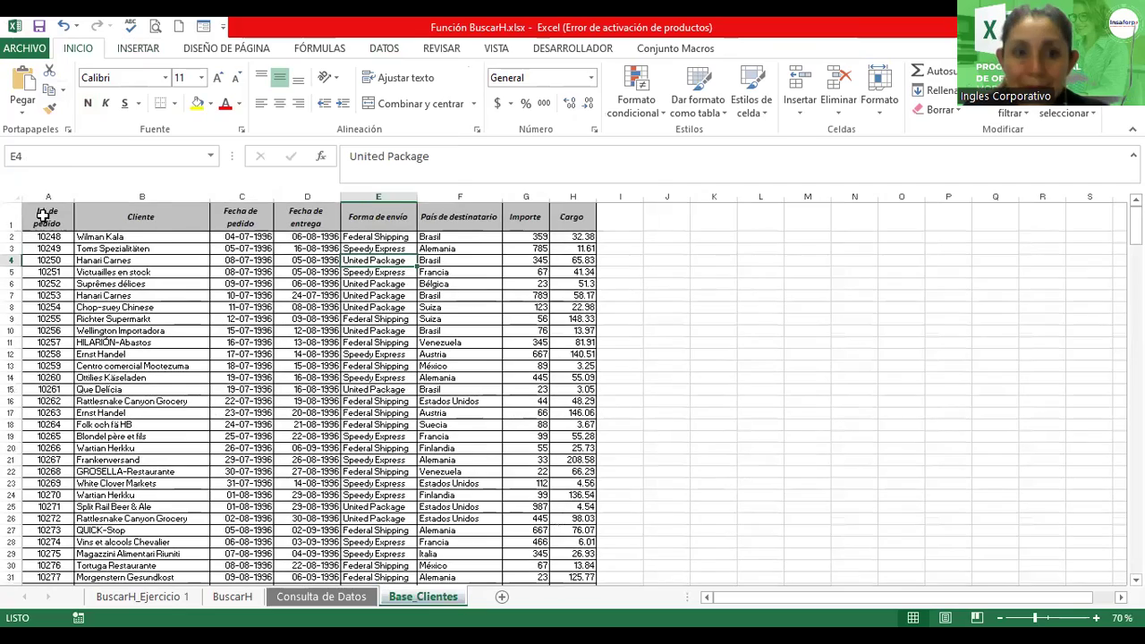
pyautogui.moveTo(49, 219)
pyautogui.mouseDown()
pyautogui.moveTo(586, 540)
pyautogui.moveTo(595, 573)
pyautogui.mouseUp()
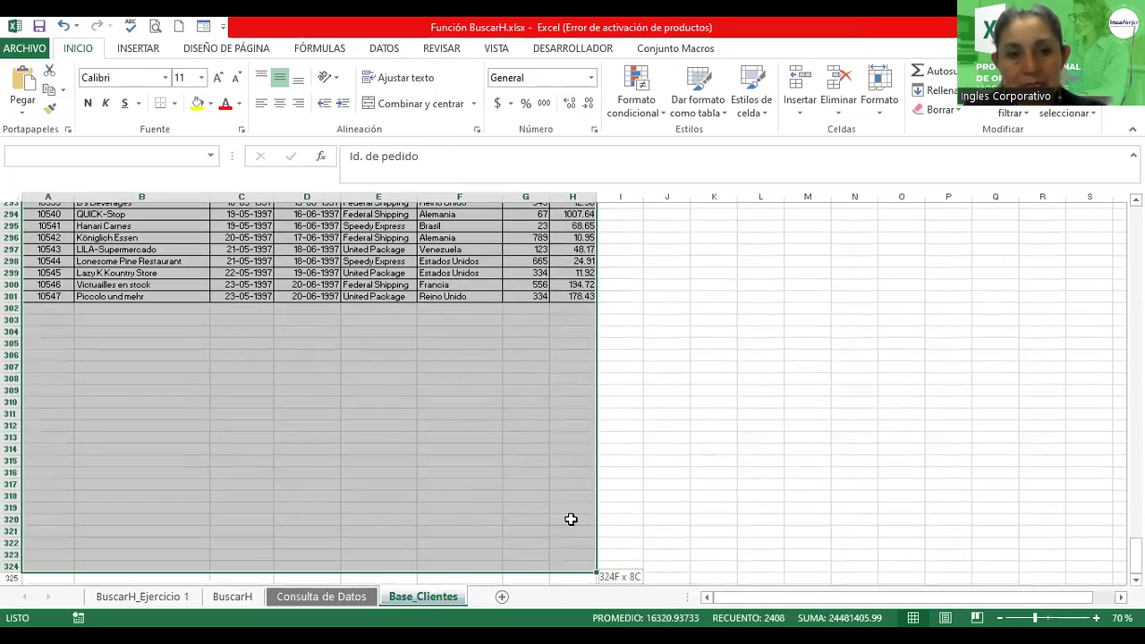
pyautogui.moveTo(552, 285); pyautogui.dragTo(578, 385)
pyautogui.scroll(15, 573, 386)
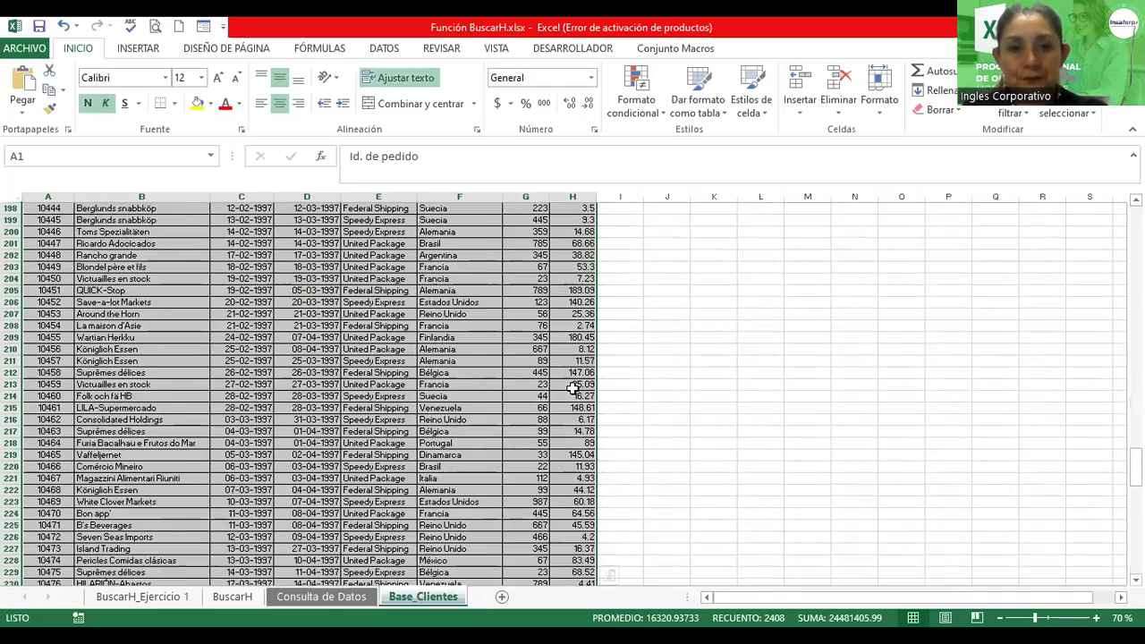
pyautogui.scroll(10, 573, 386)
pyautogui.scroll(5, 573, 387)
pyautogui.scroll(5, 572, 387)
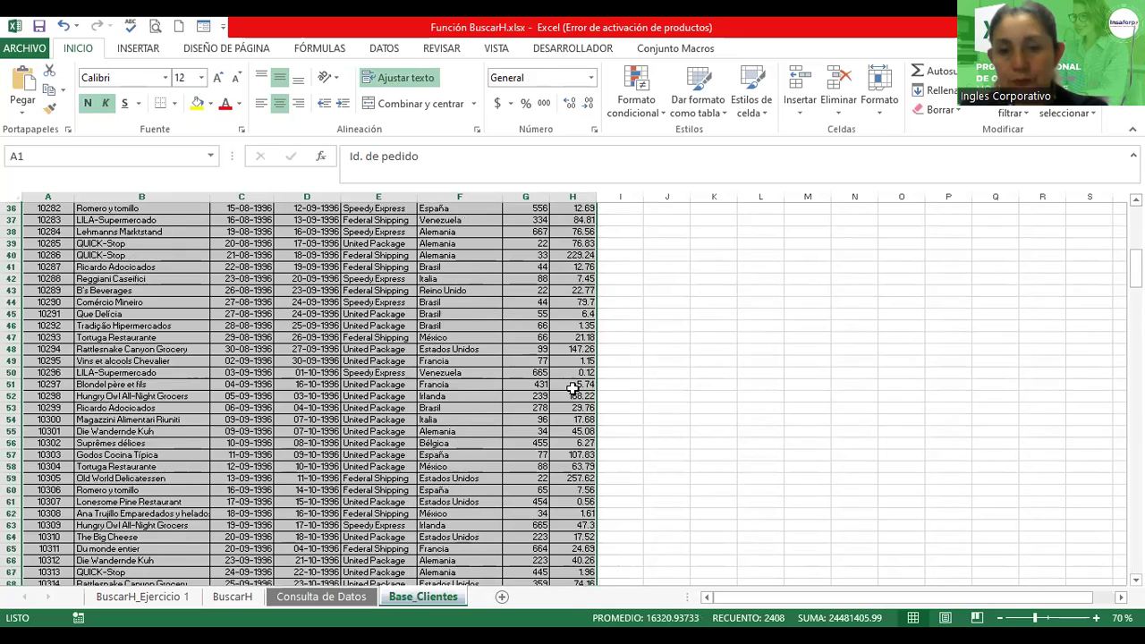
pyautogui.scroll(5, 572, 387)
# Name the selected range 'Clientes' via the Name Box.
pyautogui.click(154, 157)
pyautogui.write('Clientes')
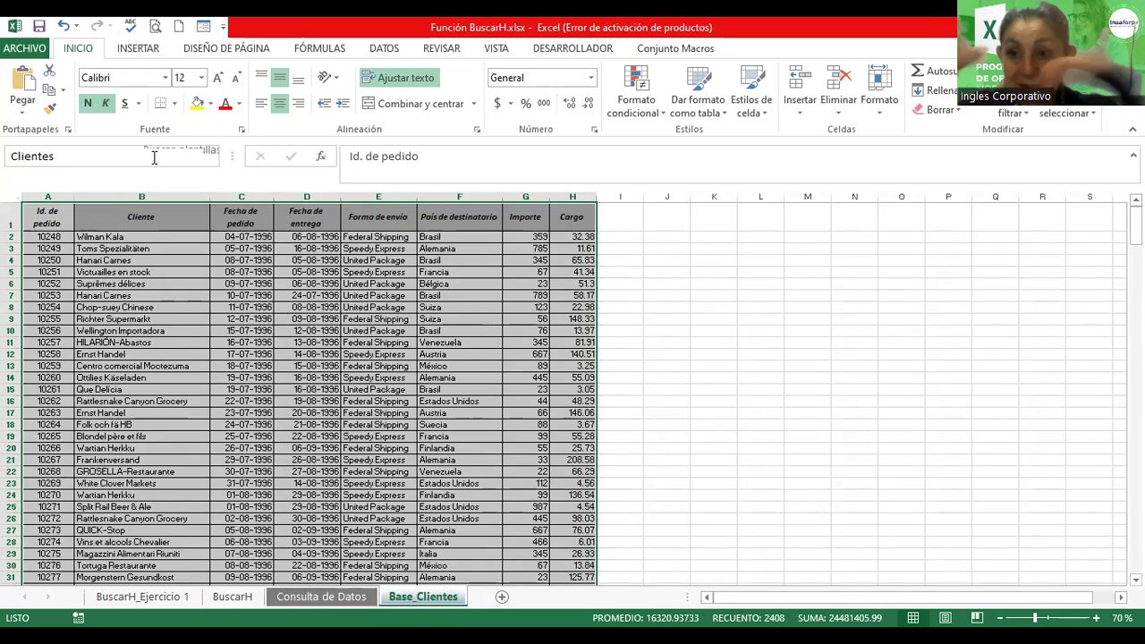
pyautogui.press('Return')
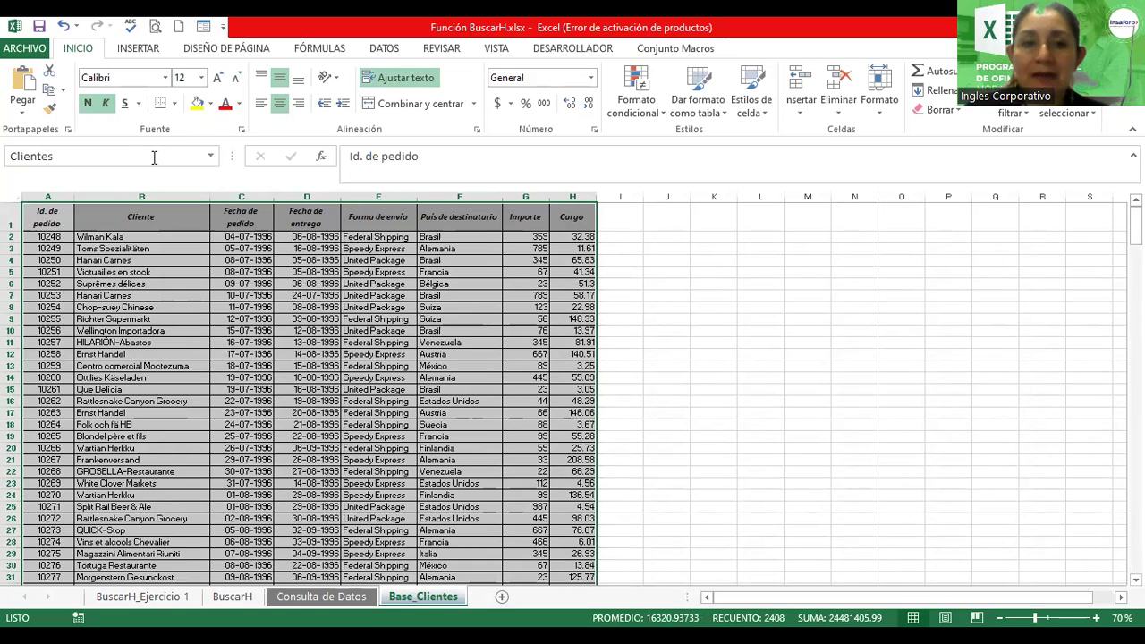
# Select the order-ID column A1:A301, including its Id. de pedido header.
pyautogui.click(79, 316)
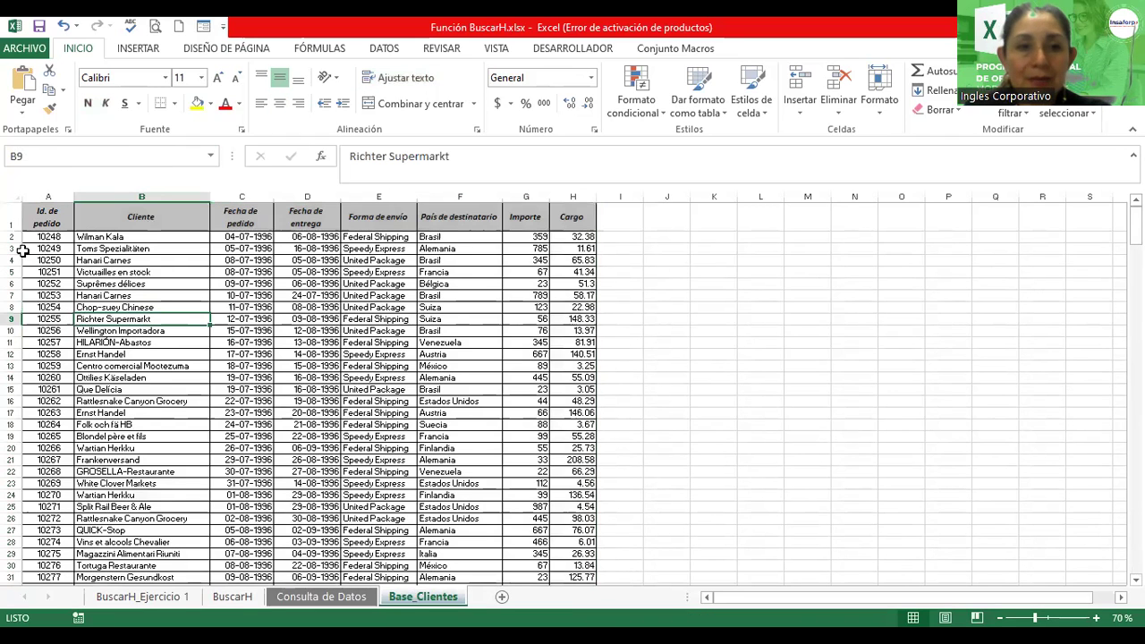
pyautogui.click(45, 216)
pyautogui.moveTo(43, 272); pyautogui.dragTo(51, 597)
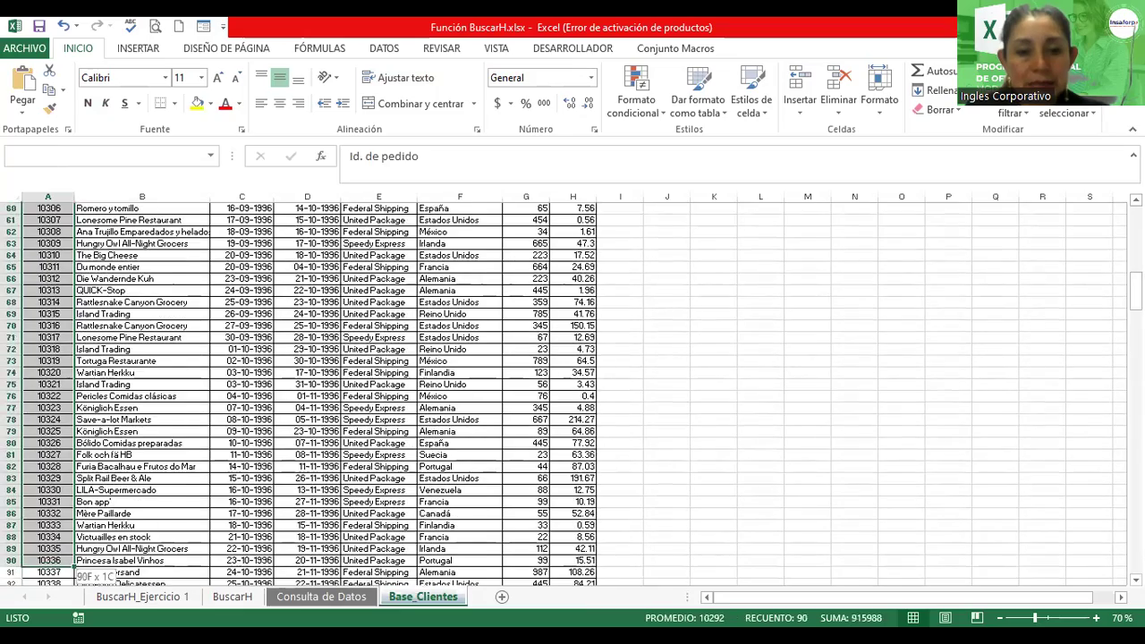
pyautogui.moveTo(51, 597); pyautogui.dragTo(73, 579)
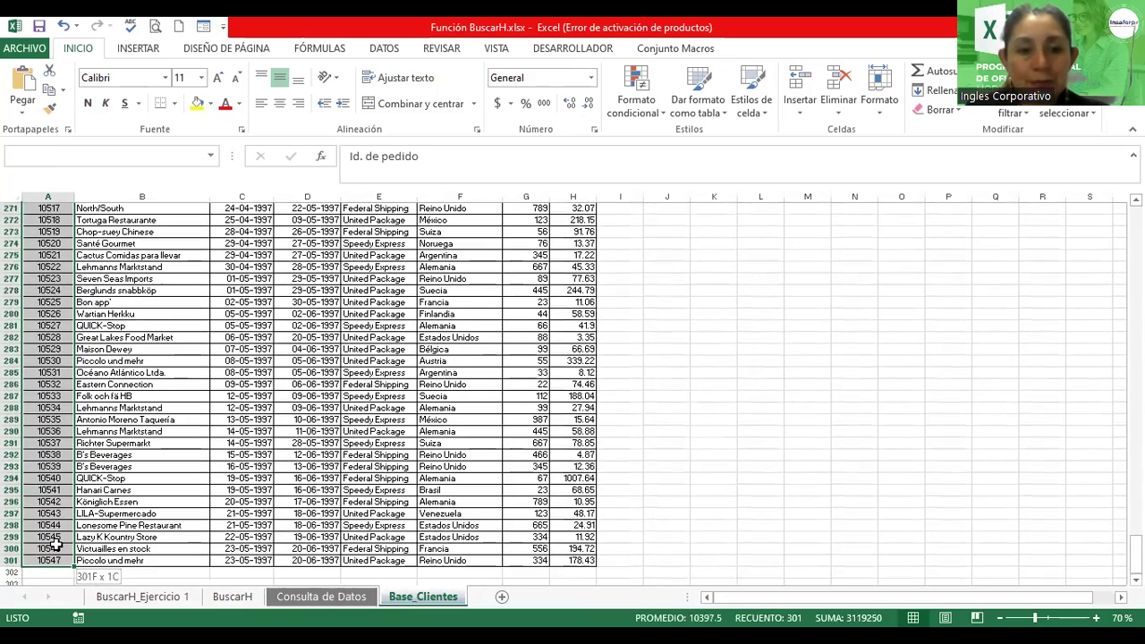
pyautogui.moveTo(56, 543); pyautogui.dragTo(87, 564)
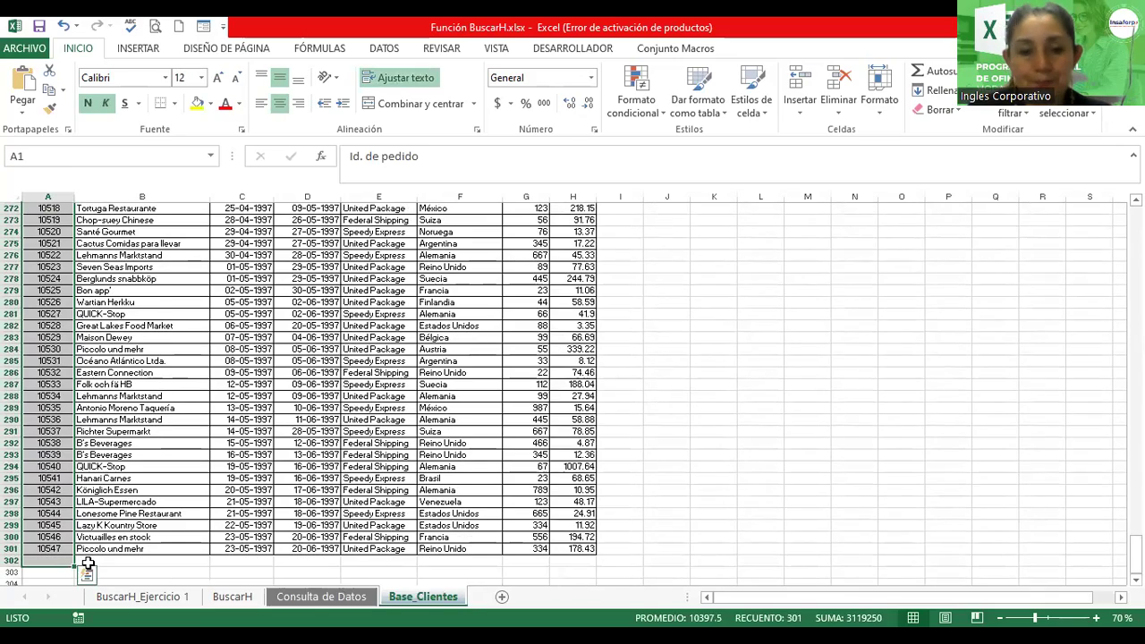
pyautogui.scroll(2, 134, 519)
pyautogui.scroll(9, 166, 380)
pyautogui.scroll(10, 167, 380)
pyautogui.scroll(9, 167, 381)
pyautogui.scroll(7, 167, 382)
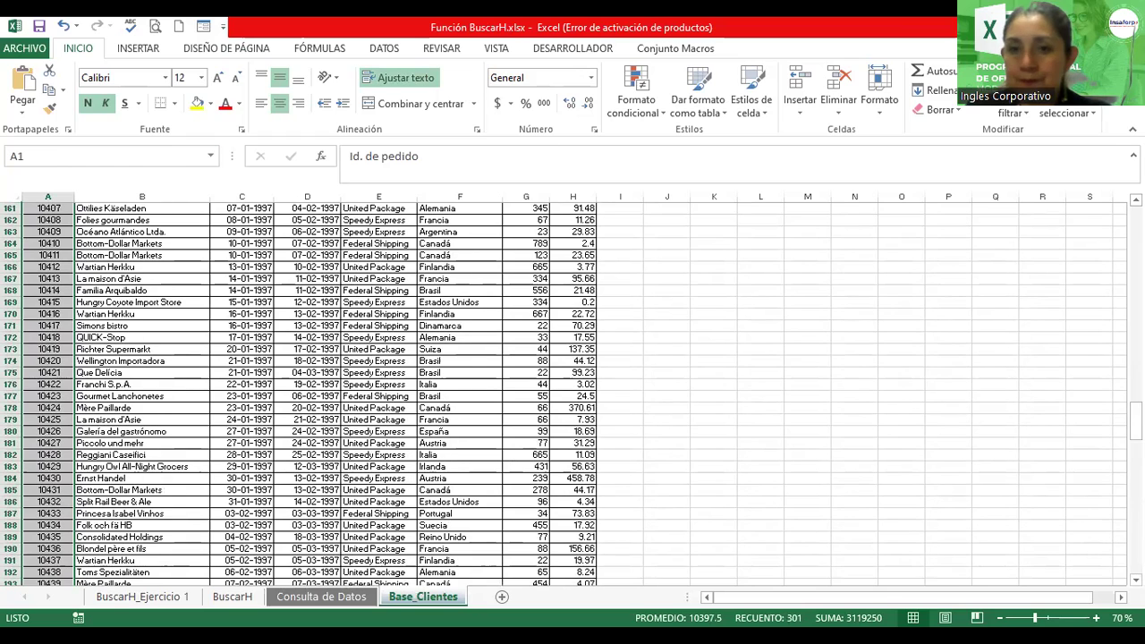
# Create names from the selection using the top-row header.
pyautogui.moveTo(1134, 421); pyautogui.dragTo(1135, 224)
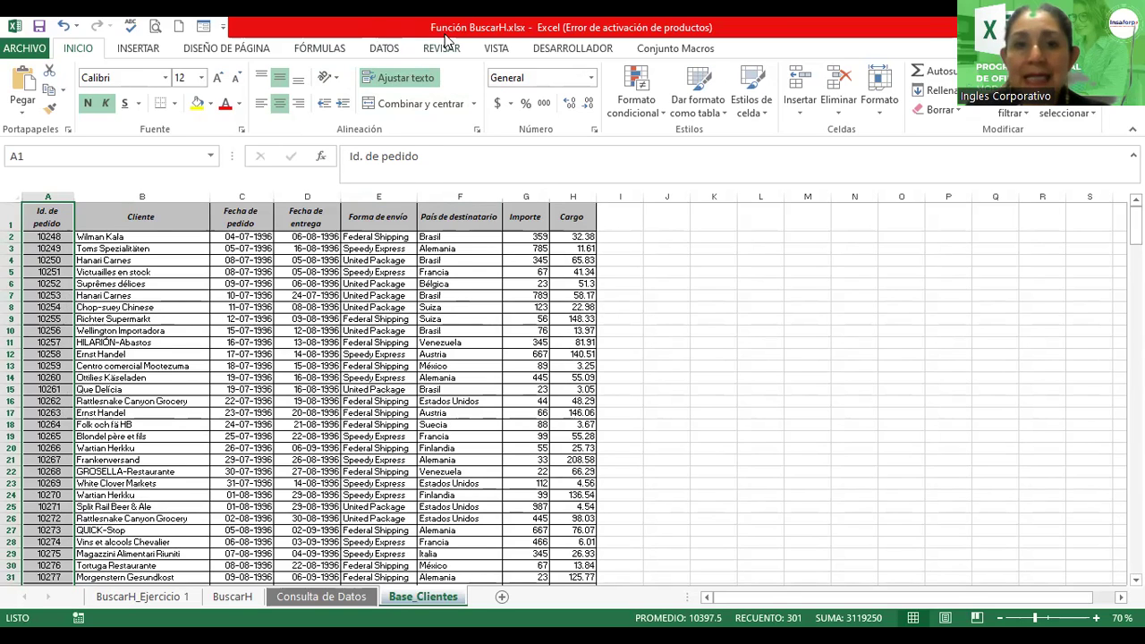
pyautogui.scroll(-3, 444, 40)
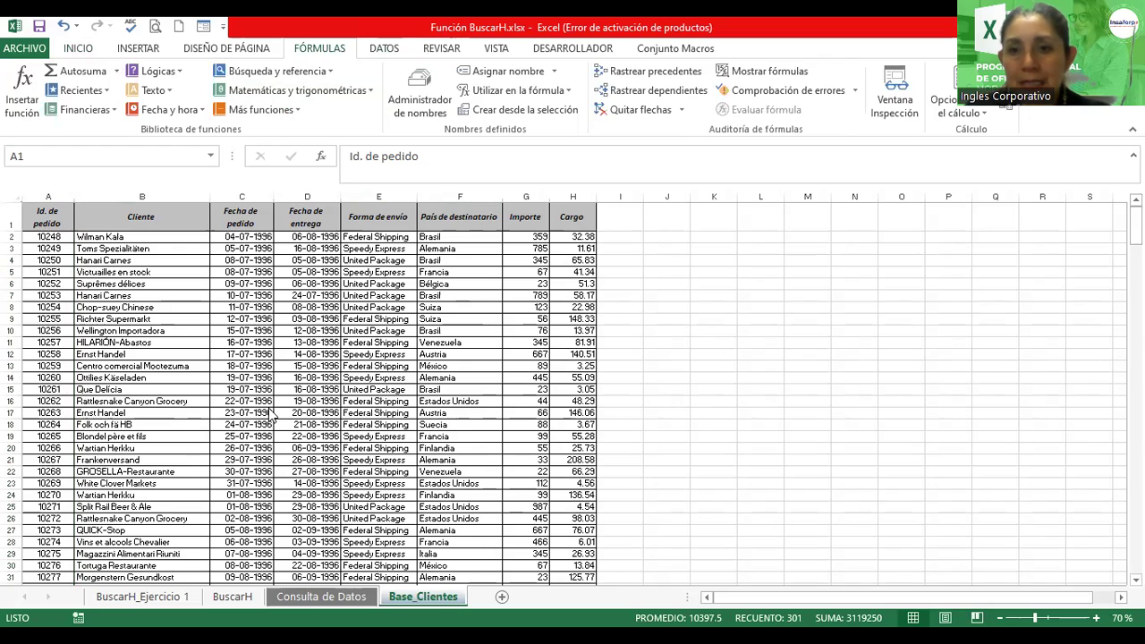
pyautogui.click(558, 114)
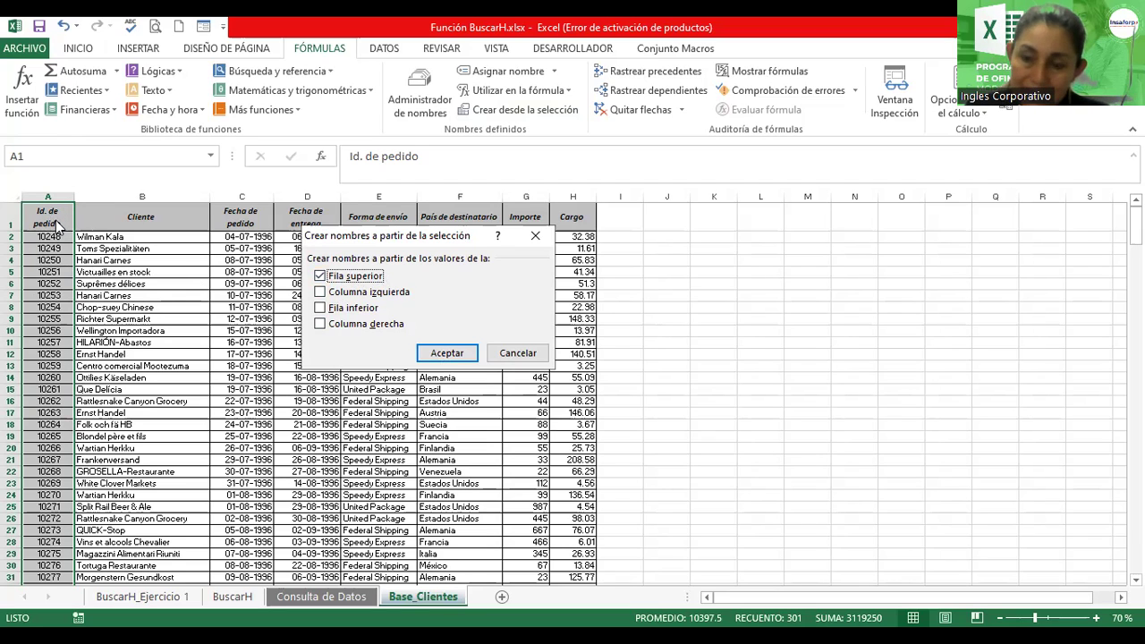
pyautogui.click(447, 356)
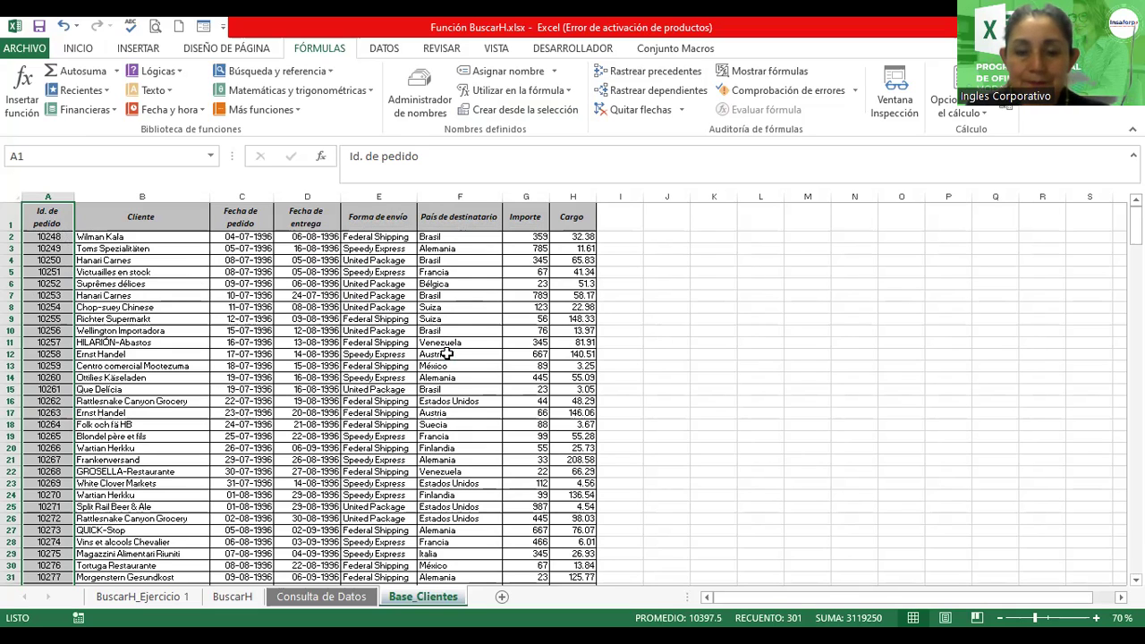
pyautogui.click(1095, 618)
pyautogui.click(1095, 618)
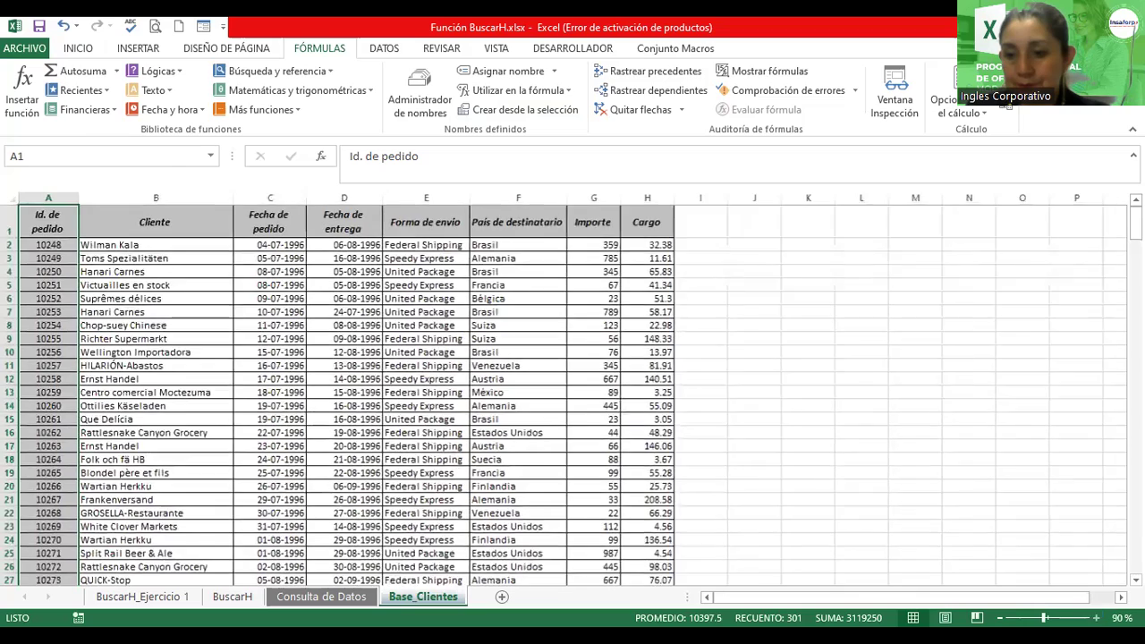
pyautogui.click(1095, 618)
pyautogui.click(1095, 618)
pyautogui.click(1096, 617)
pyautogui.click(184, 312)
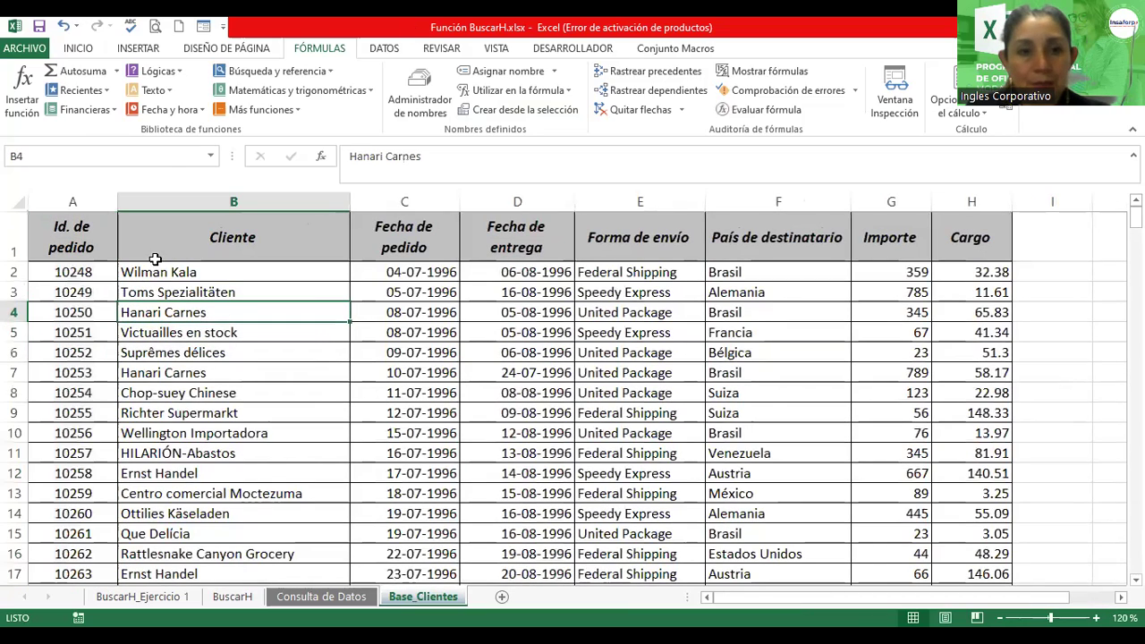
pyautogui.click(211, 160)
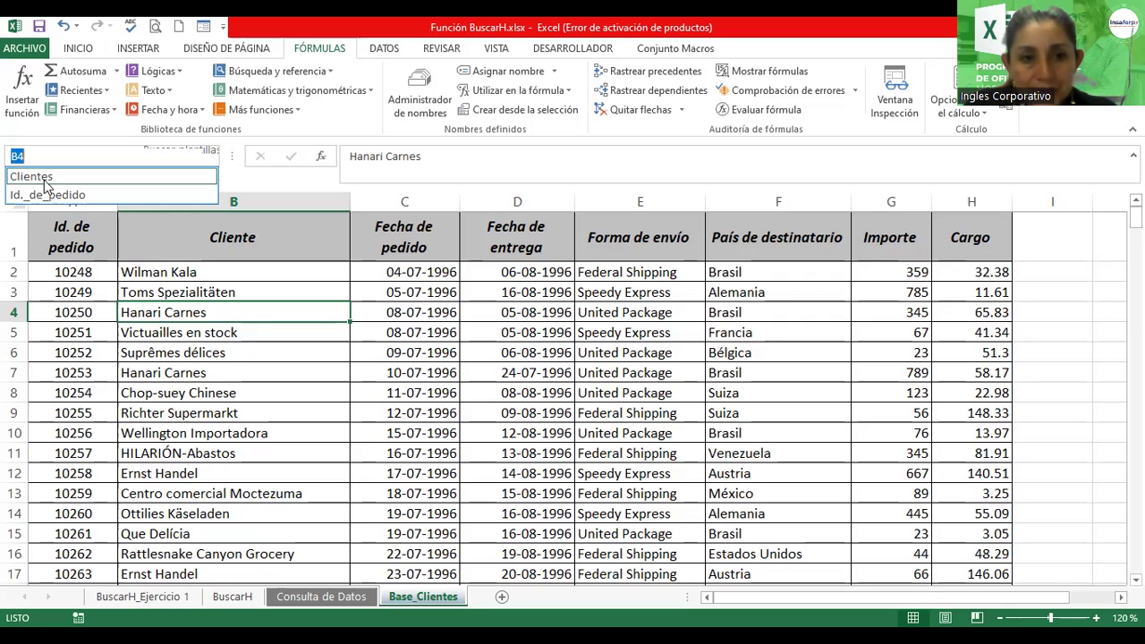
pyautogui.click(44, 180)
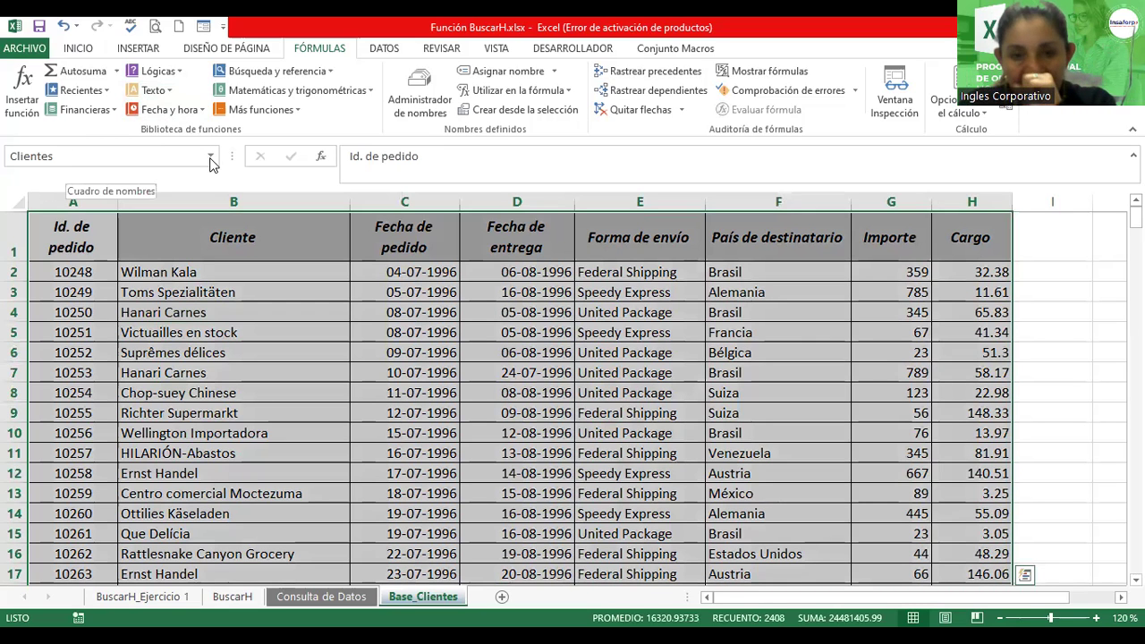
pyautogui.click(211, 158)
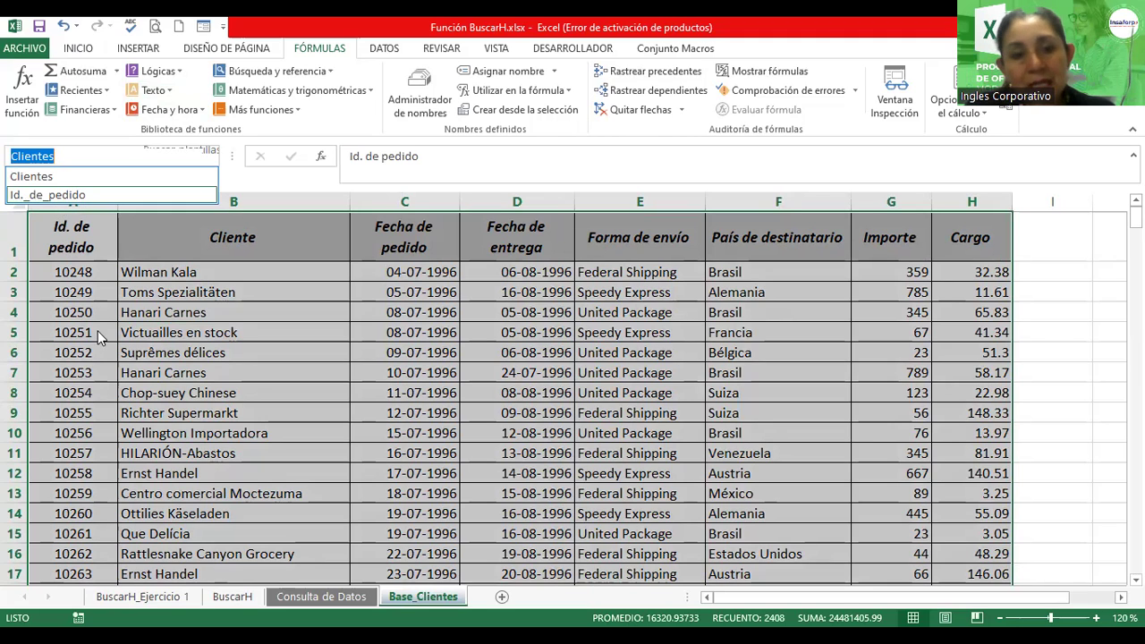
pyautogui.press('Escape')
pyautogui.click(55, 267)
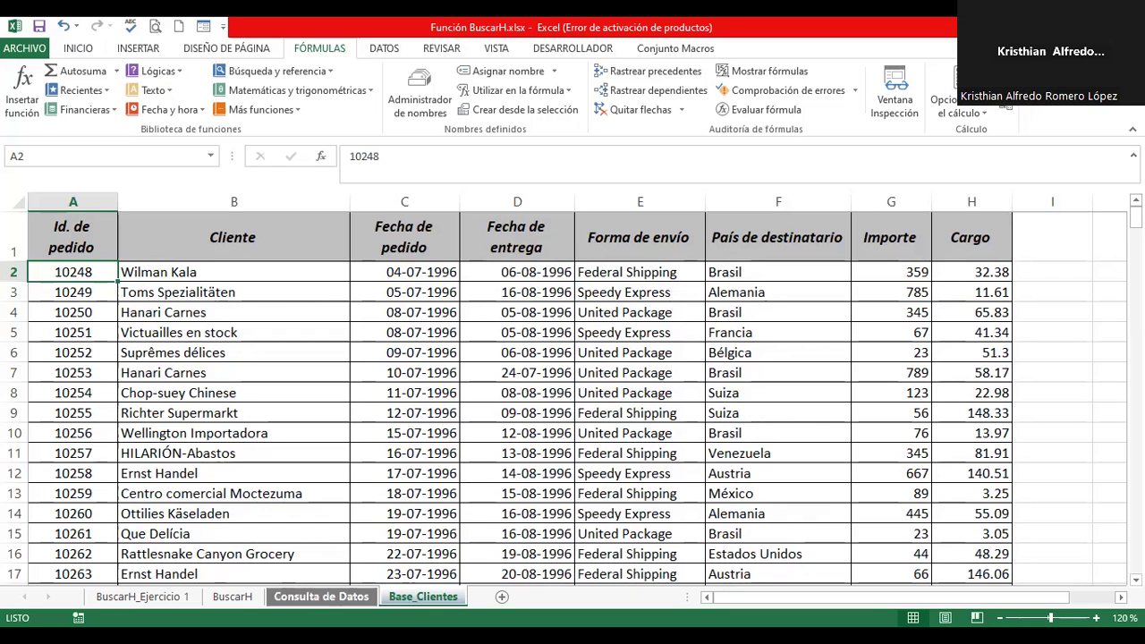
pyautogui.click(336, 600)
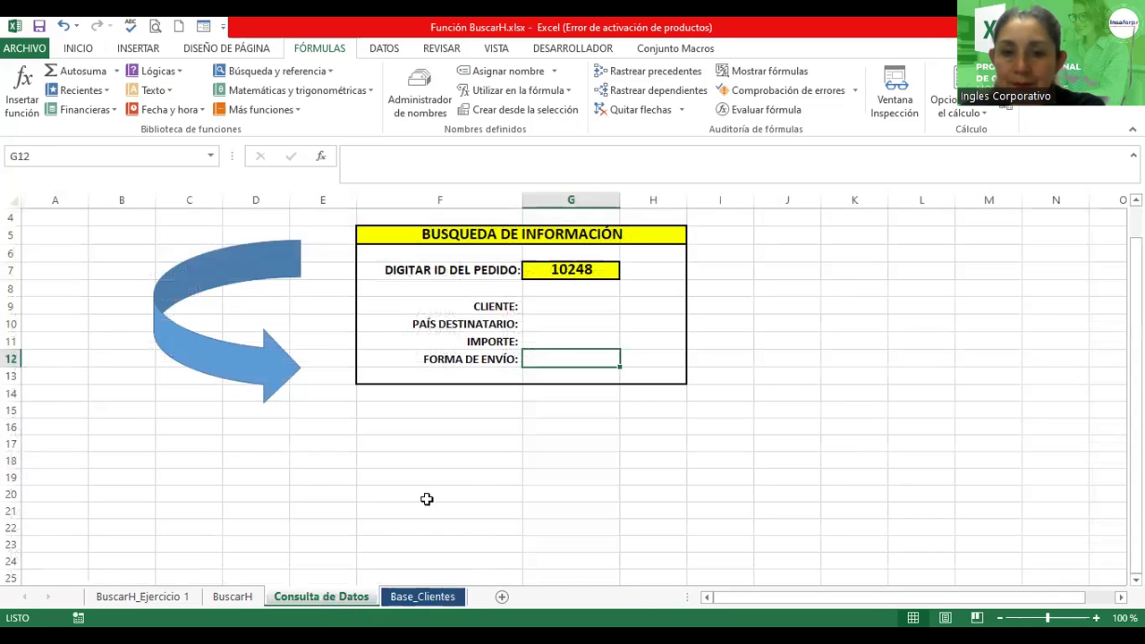
pyautogui.click(417, 596)
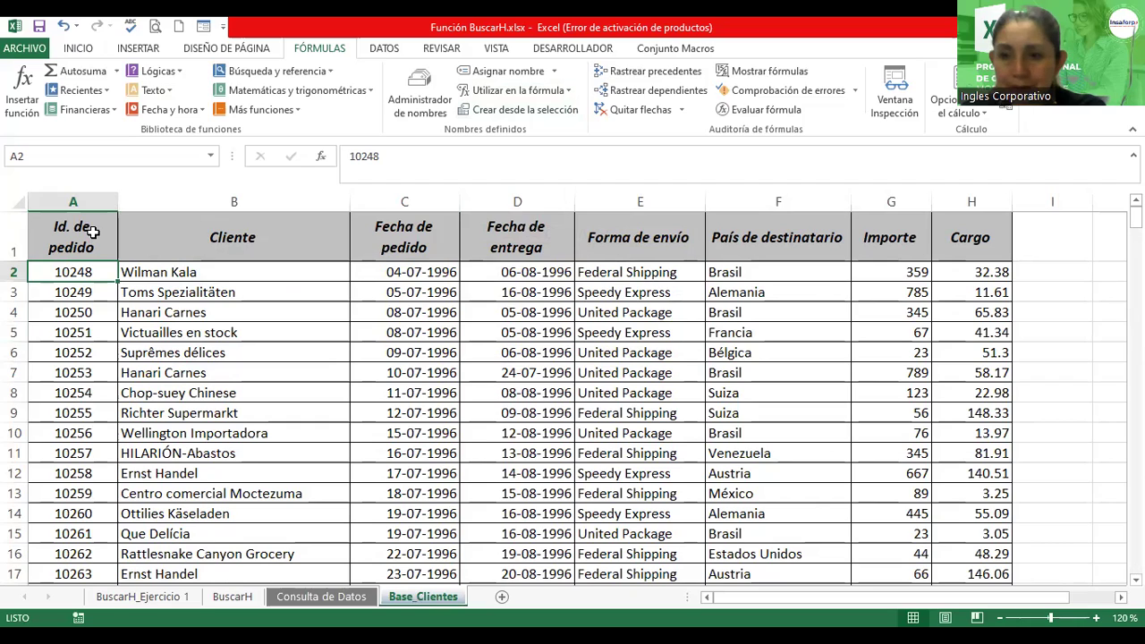
pyautogui.click(218, 329)
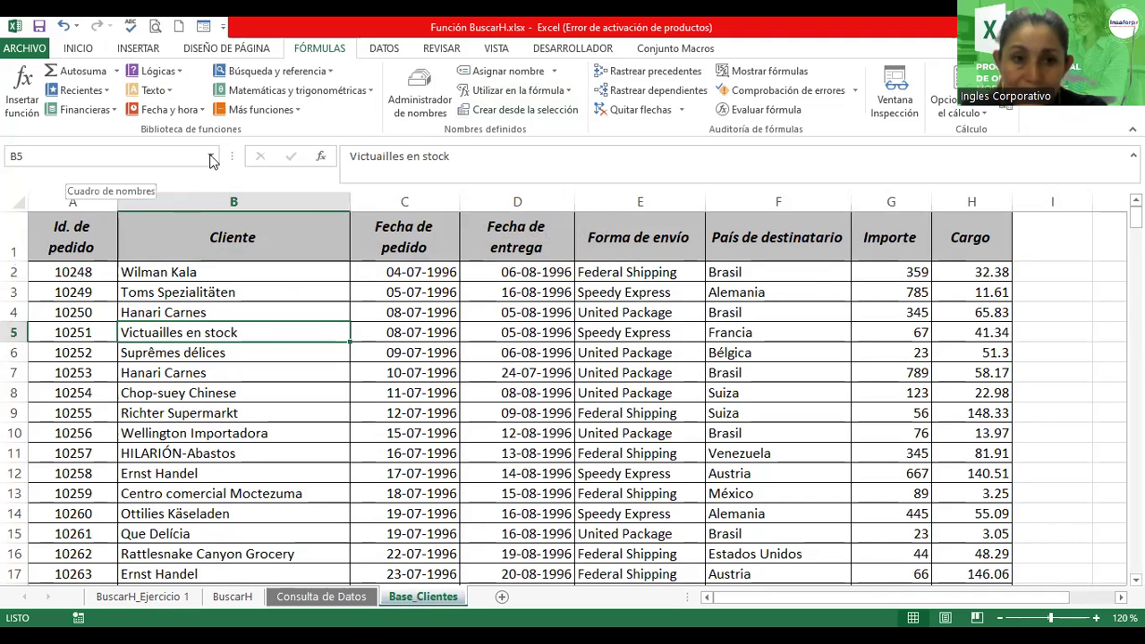
pyautogui.click(212, 160)
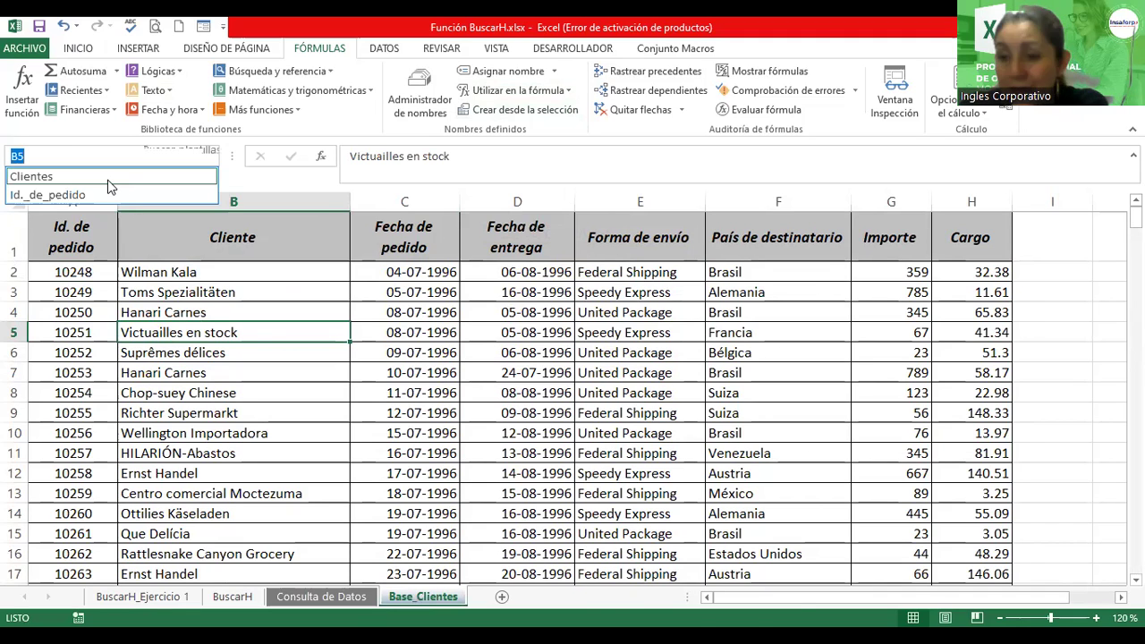
pyautogui.click(109, 179)
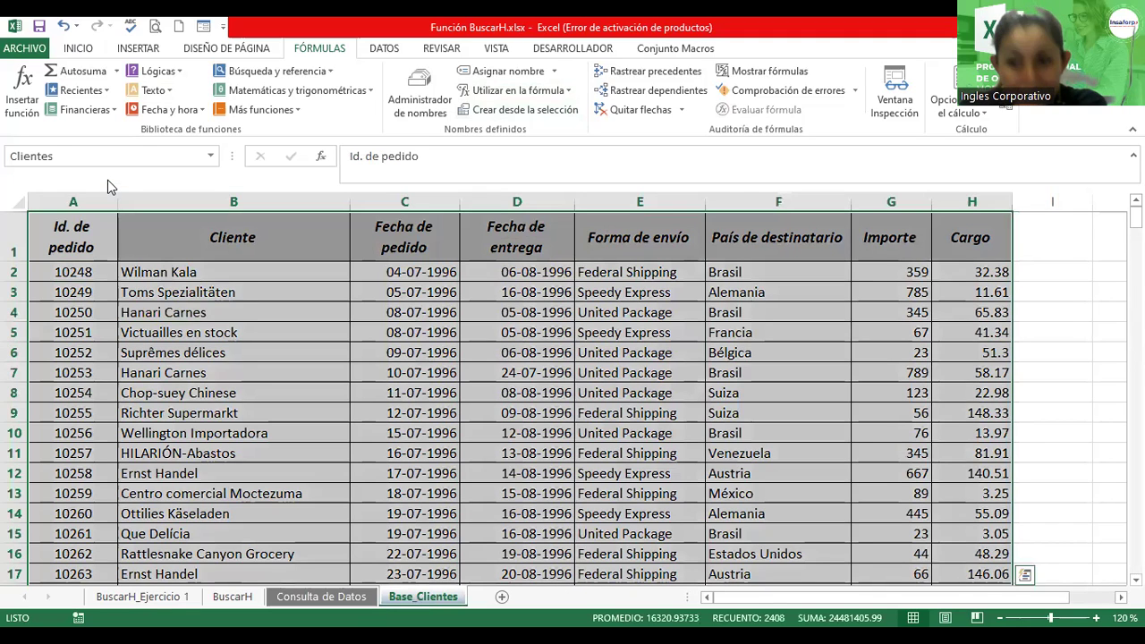
pyautogui.click(212, 157)
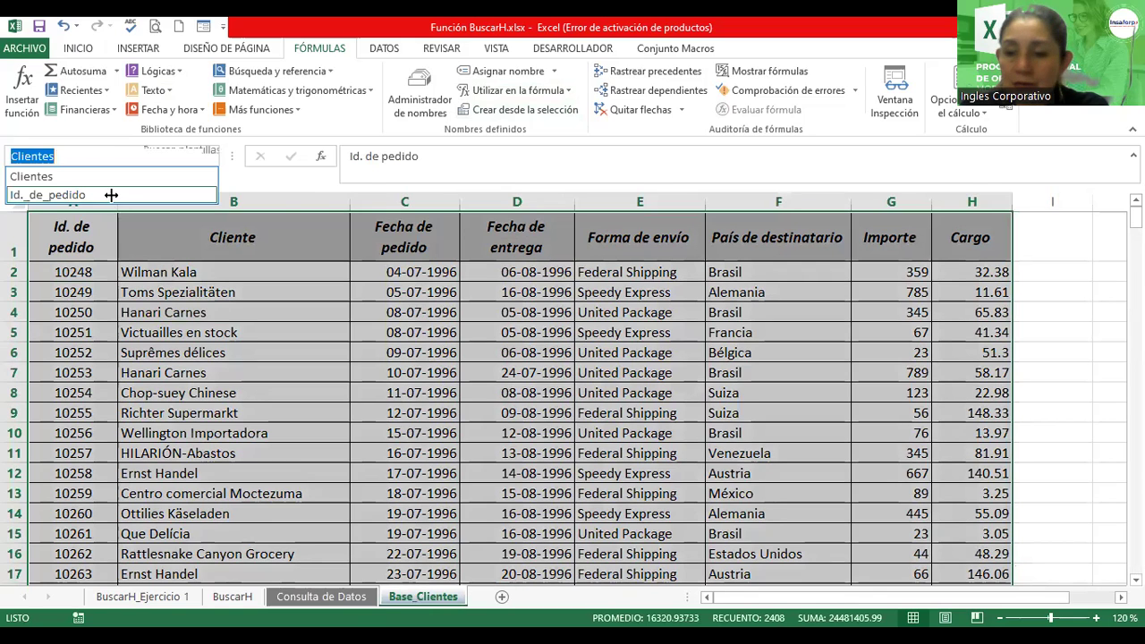
pyautogui.click(112, 196)
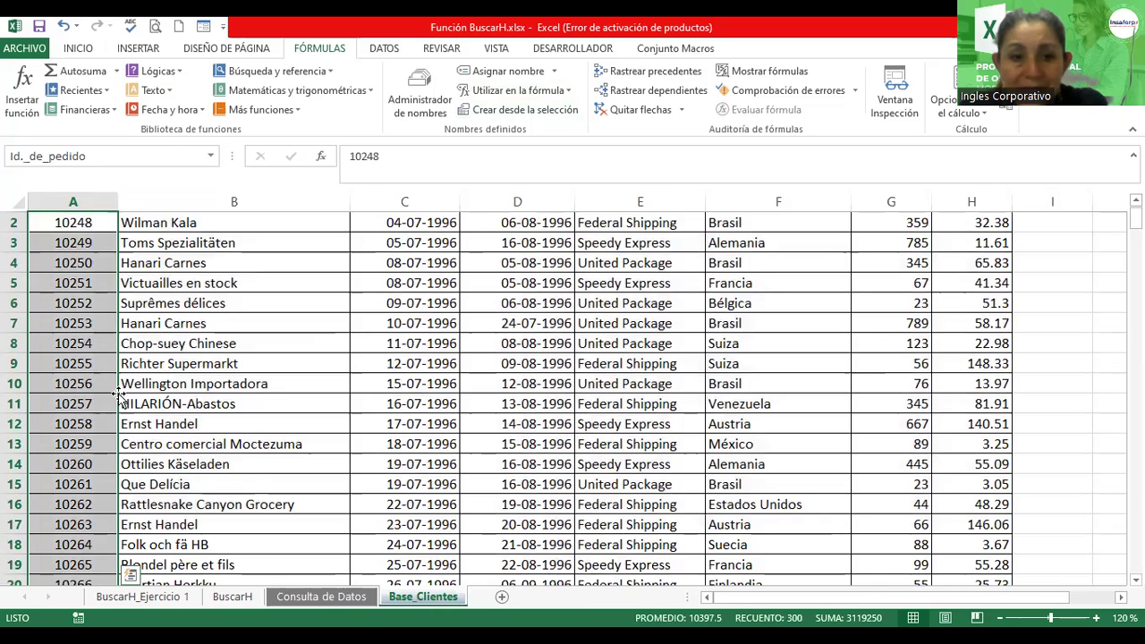
pyautogui.scroll(1, 119, 394)
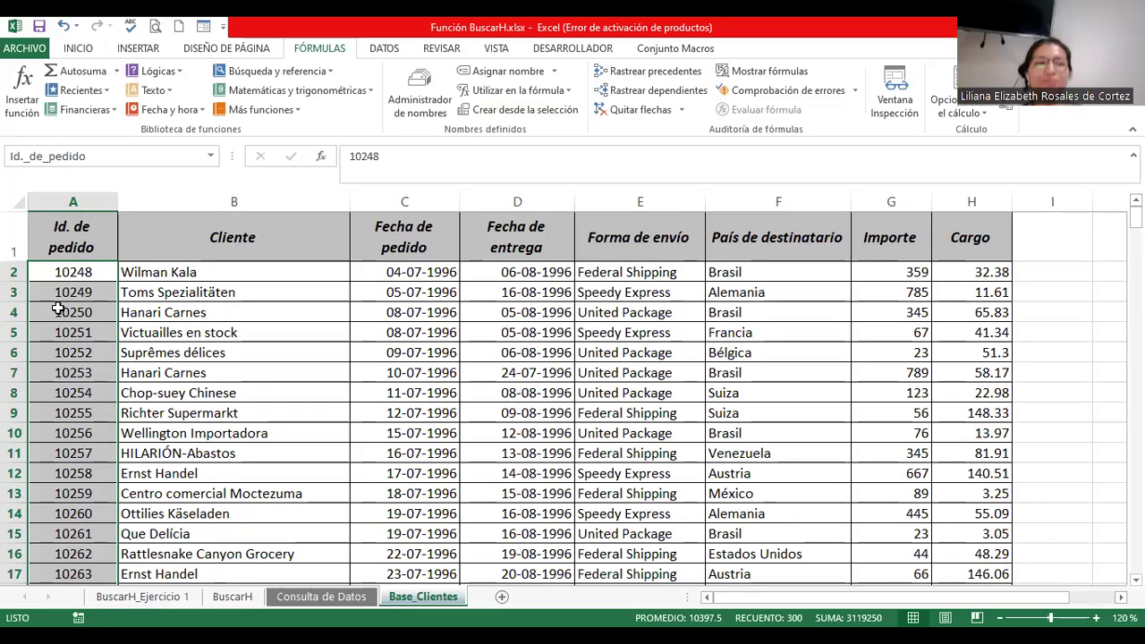
pyautogui.click(535, 111)
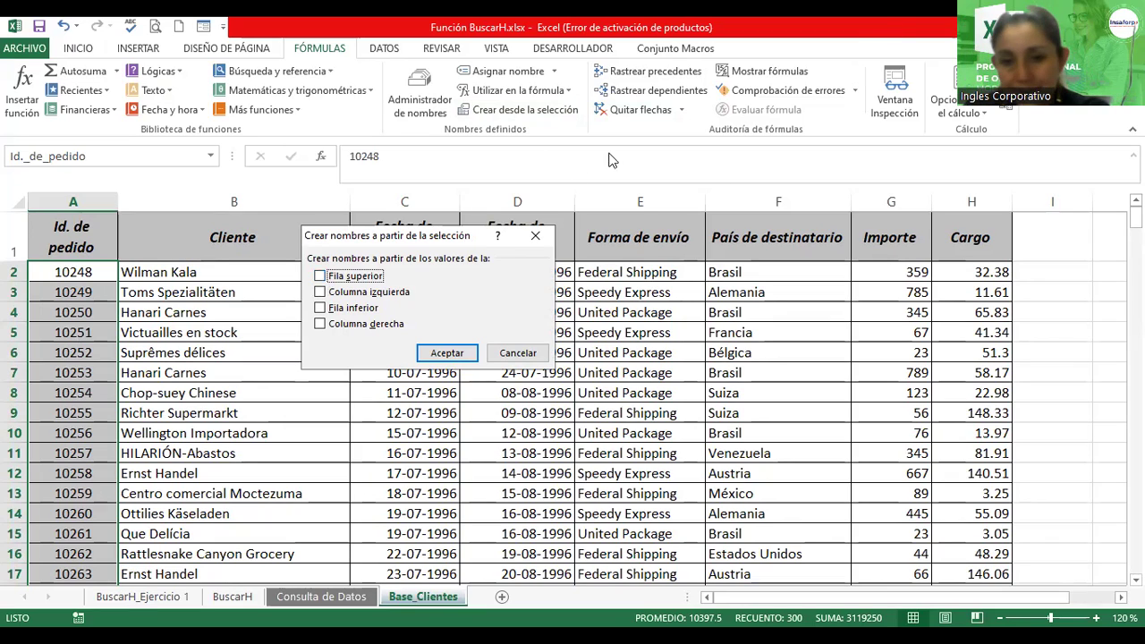
pyautogui.click(528, 358)
pyautogui.click(224, 335)
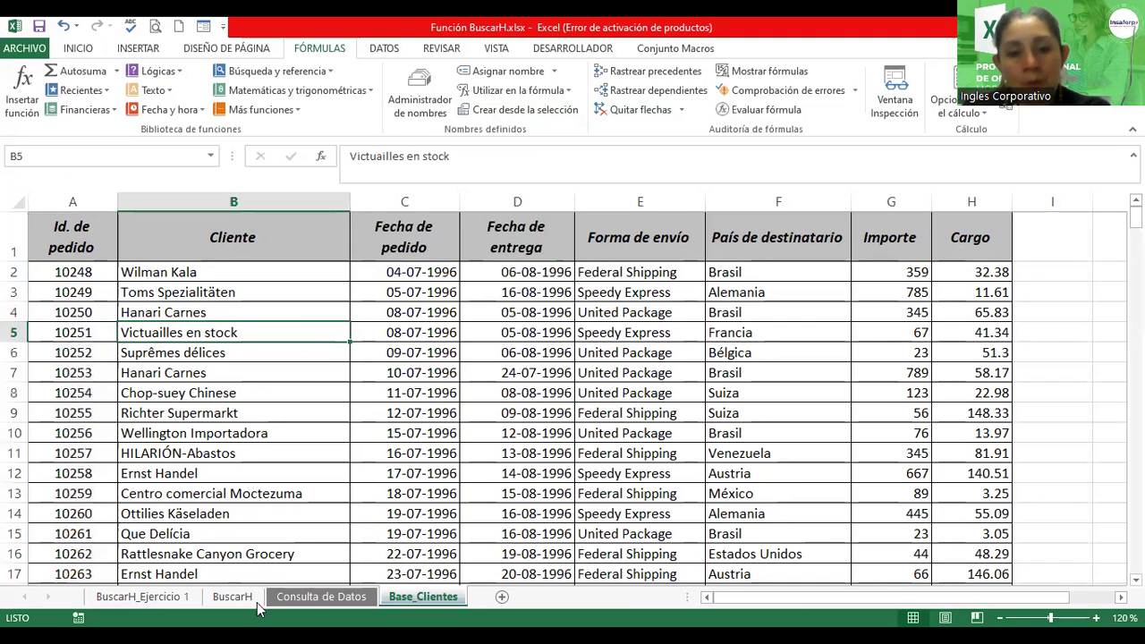
# On Consulta de Datos, delete order ID 10248 from cell G7.
pyautogui.click(337, 597)
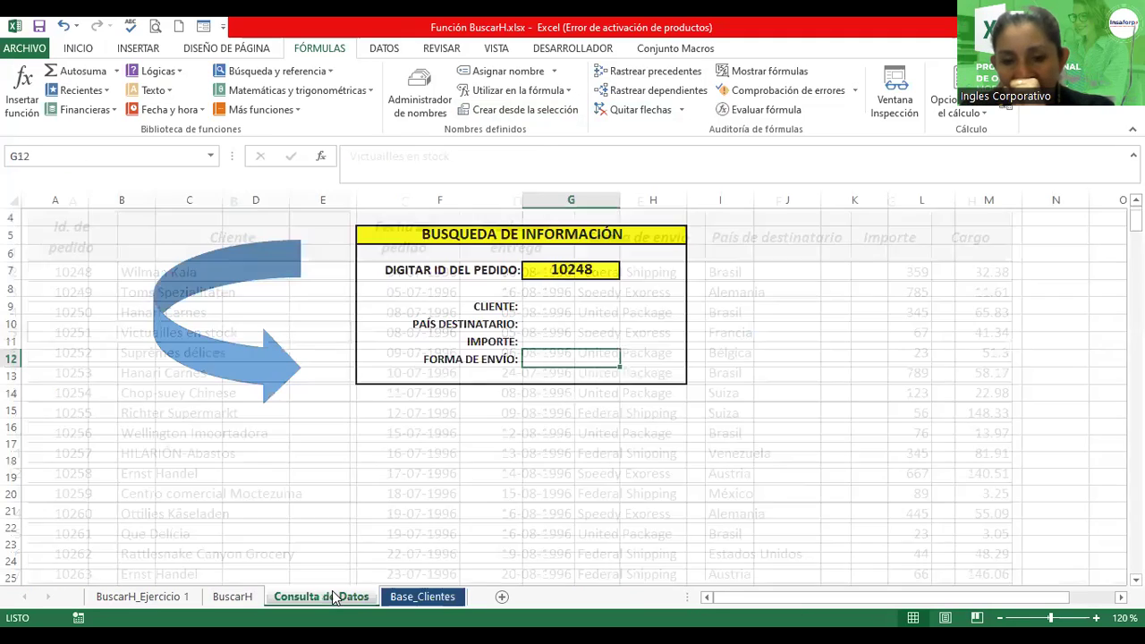
pyautogui.click(591, 273)
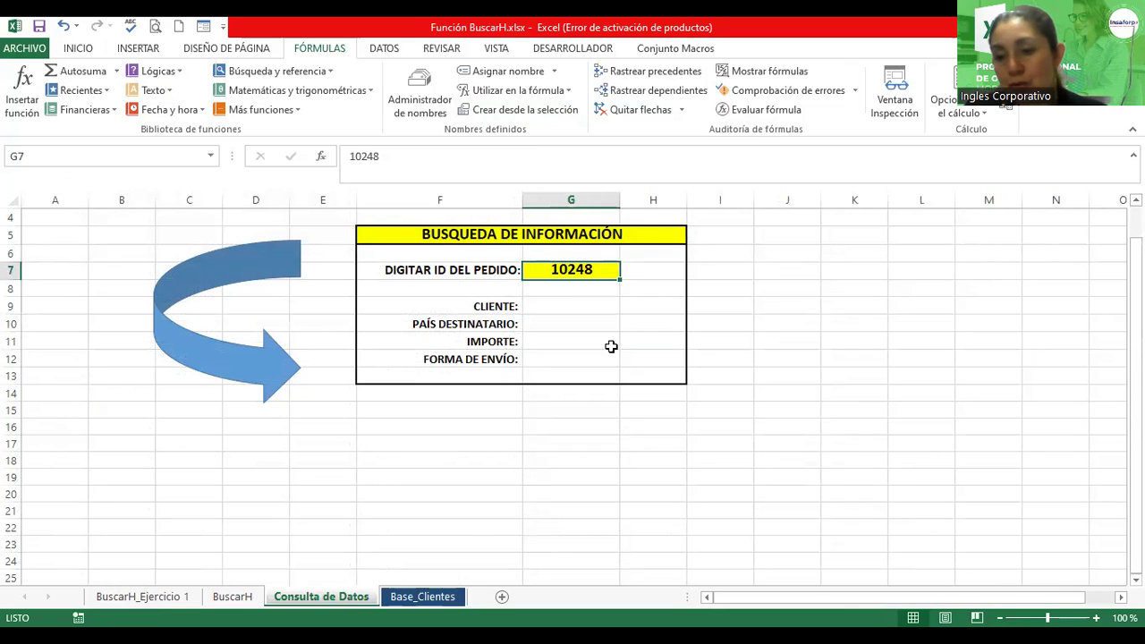
pyautogui.scroll(1, 611, 346)
pyautogui.scroll(1, 627, 349)
pyautogui.scroll(2, 756, 360)
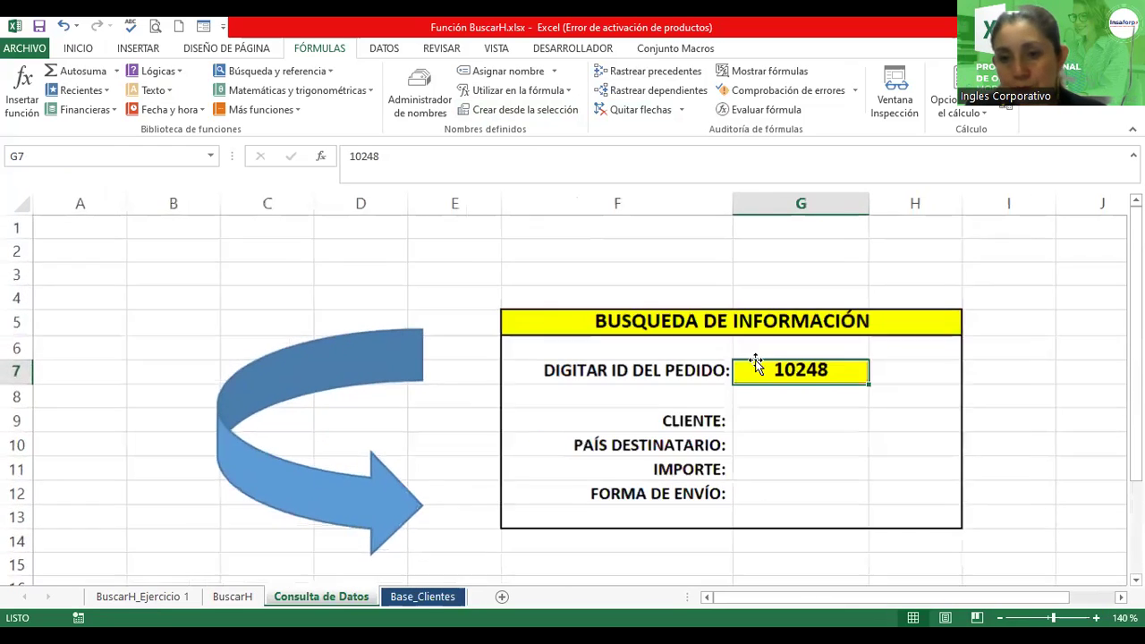
pyautogui.press('Delete')
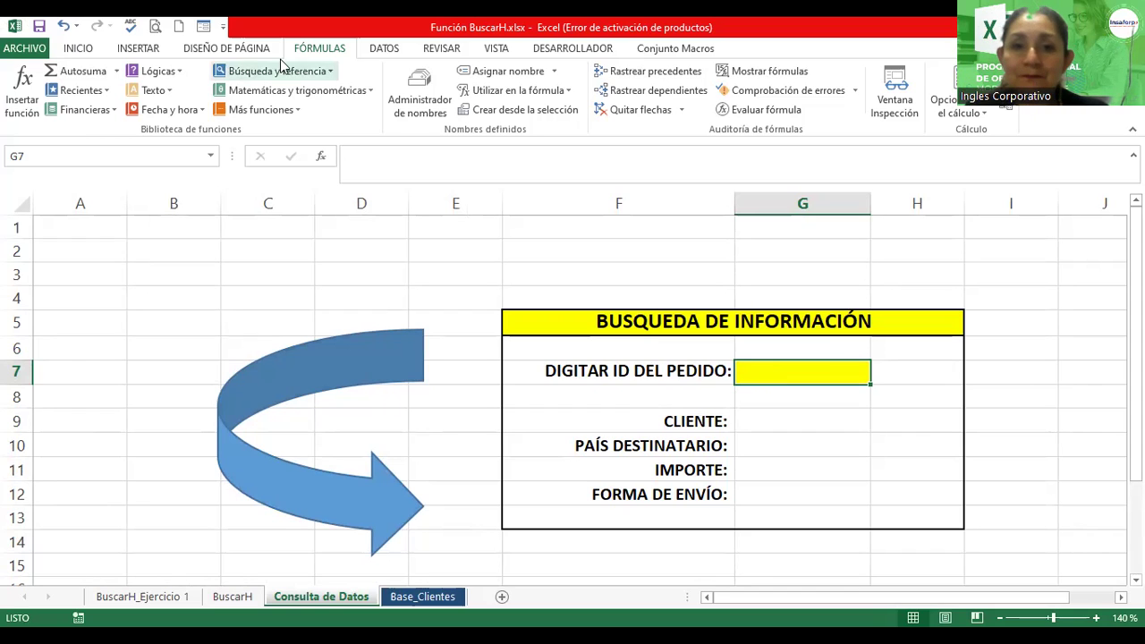
pyautogui.click(386, 52)
pyautogui.click(722, 109)
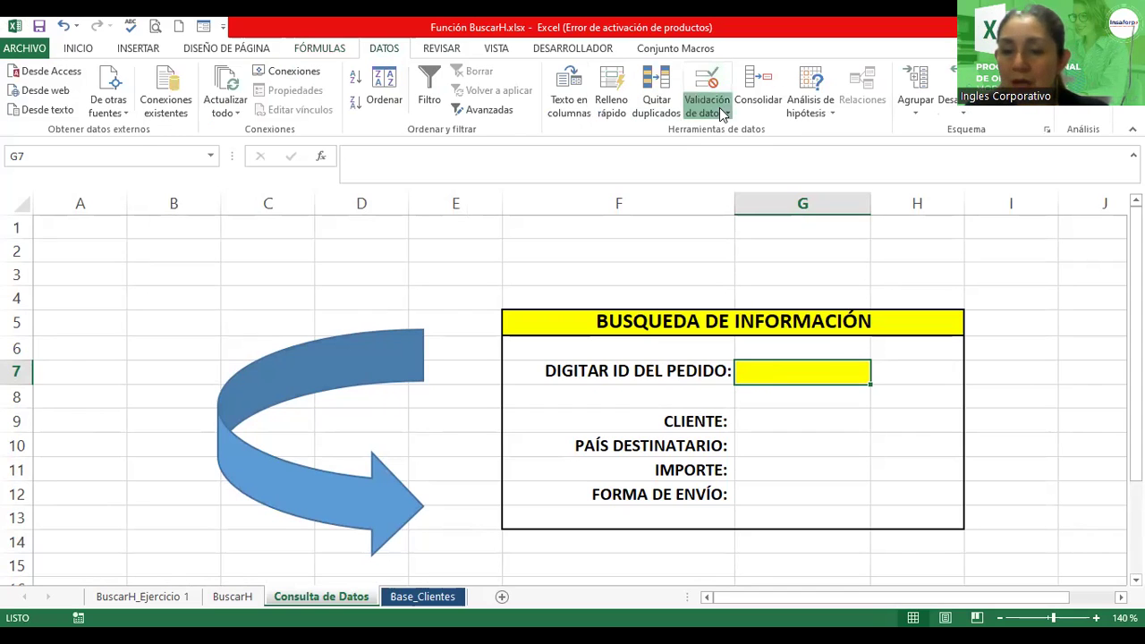
pyautogui.click(740, 132)
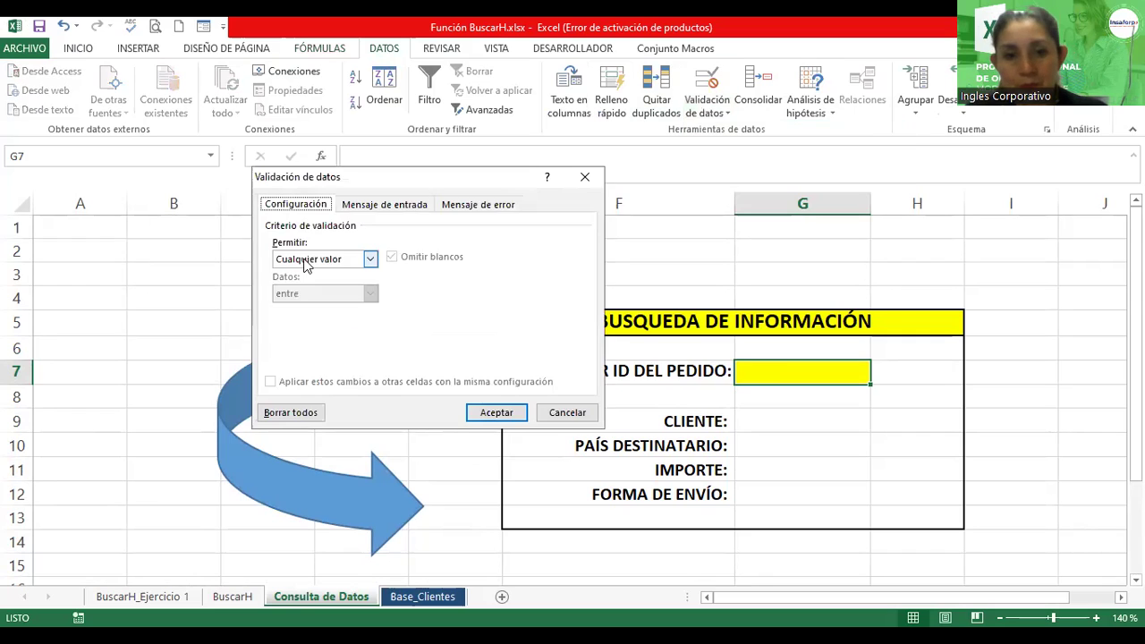
pyautogui.click(305, 262)
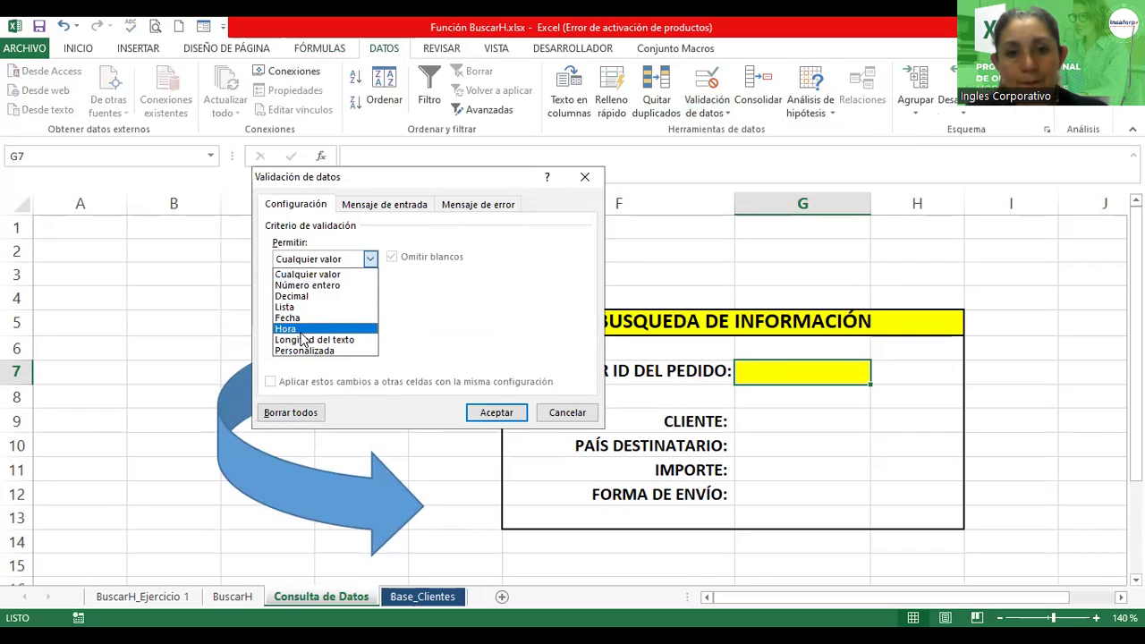
pyautogui.click(305, 309)
pyautogui.click(289, 306)
pyautogui.write('=Id._de_Pedidos')
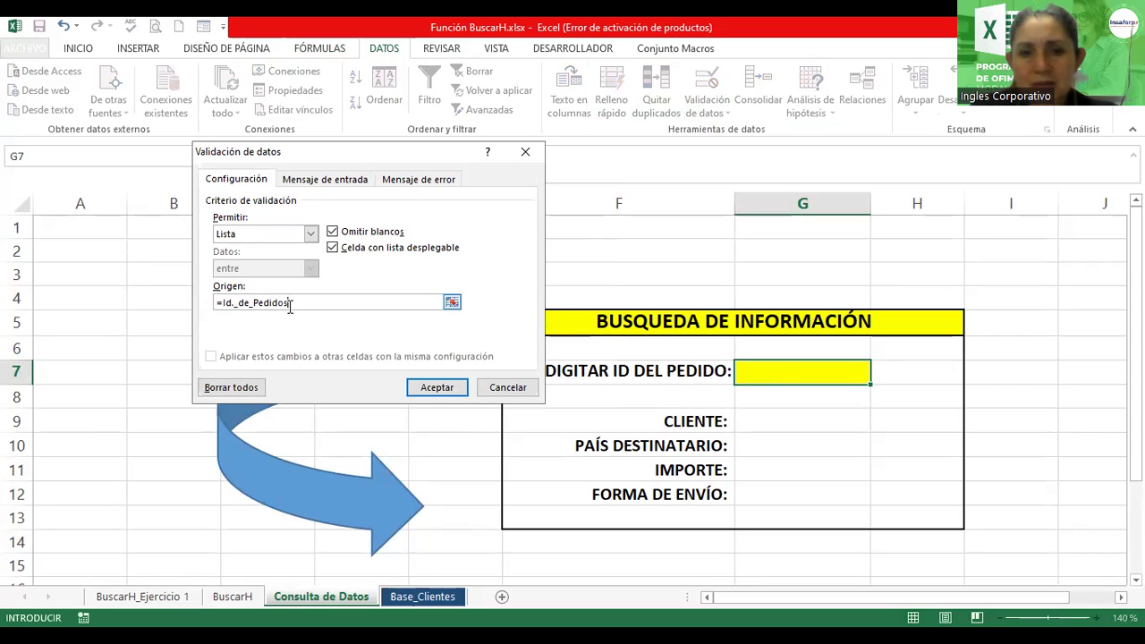
pyautogui.click(461, 595)
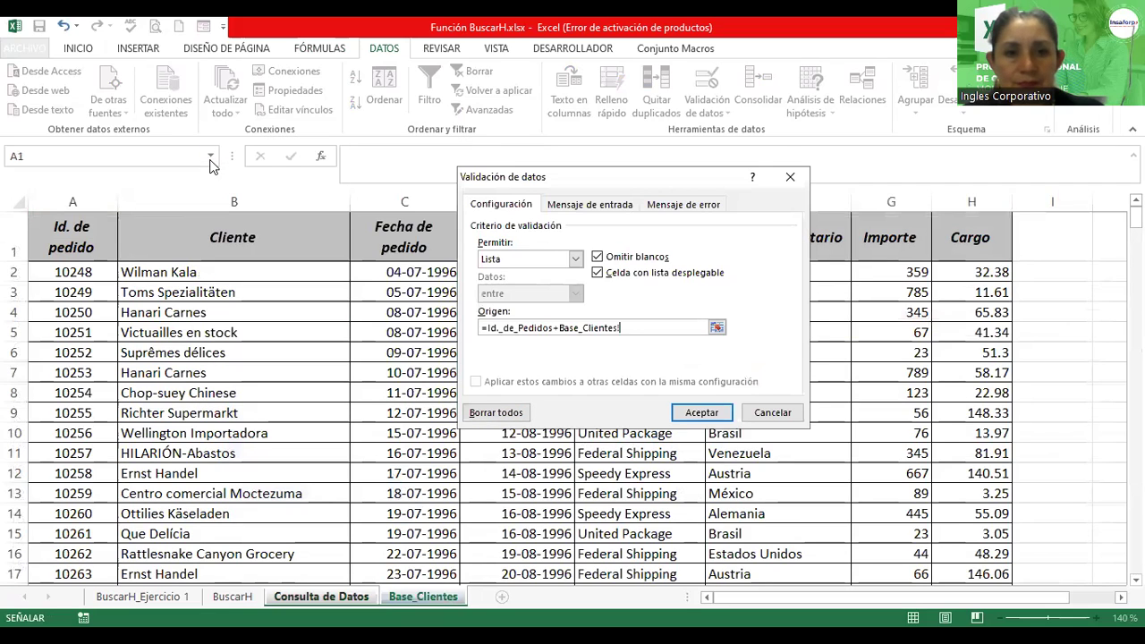
pyautogui.click(629, 327)
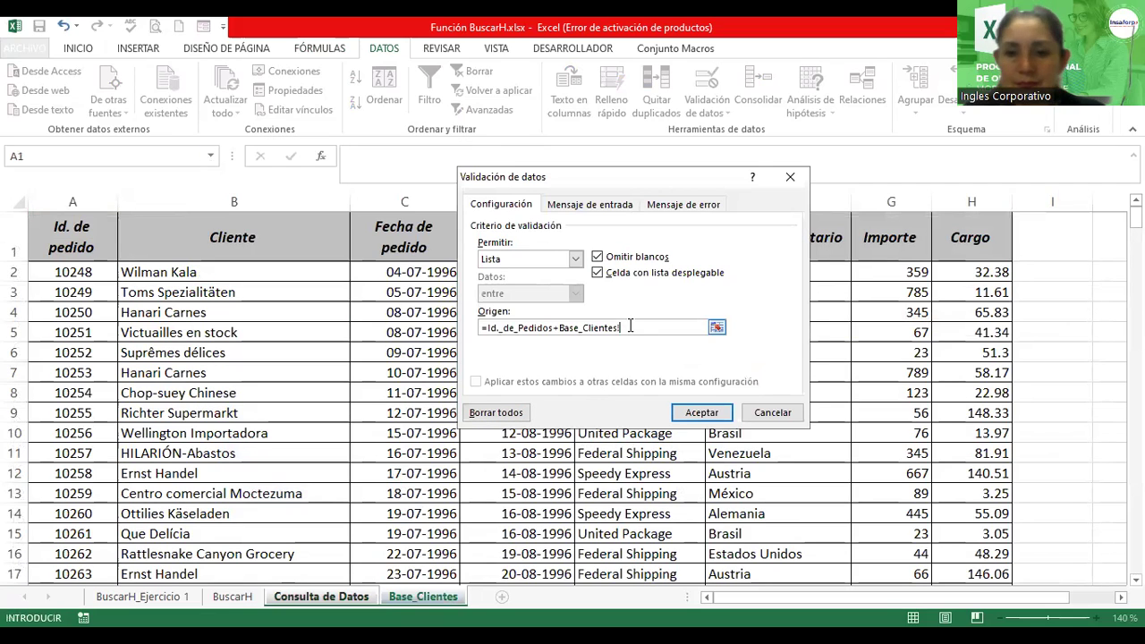
pyautogui.press('BackSpace')
pyautogui.press('BackSpace')
pyautogui.press('BackSpace')
pyautogui.press('BackSpace')
pyautogui.press('BackSpace')
pyautogui.press('BackSpace')
pyautogui.press('BackSpace')
pyautogui.press('BackSpace')
pyautogui.press('BackSpace')
pyautogui.press('BackSpace')
pyautogui.press('Return')
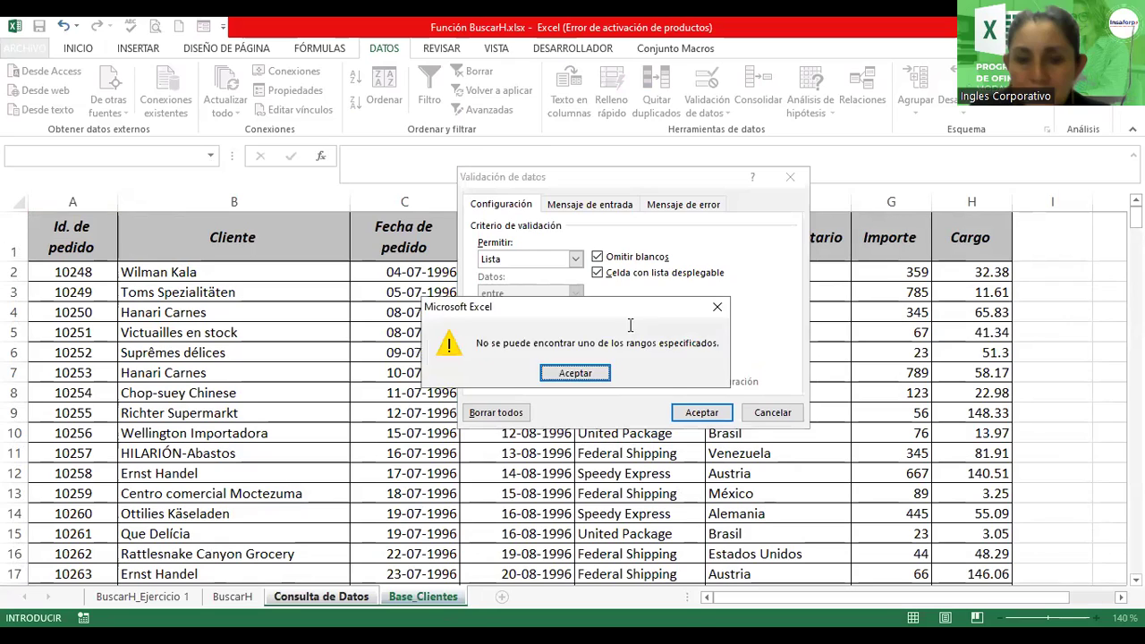
pyautogui.press('Return')
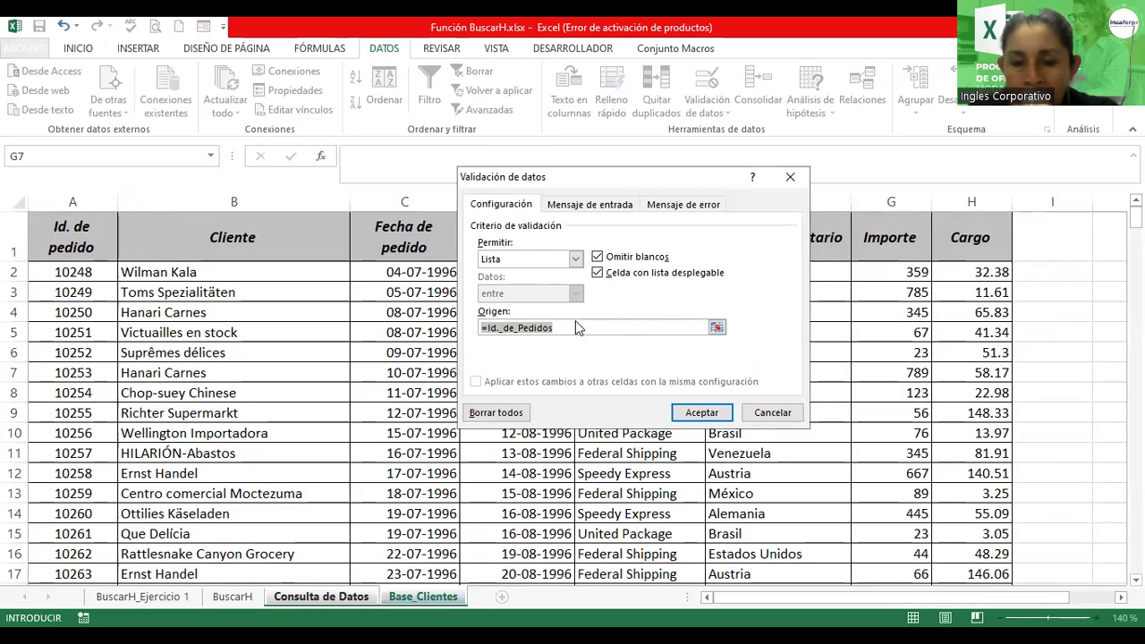
pyautogui.click(701, 409)
pyautogui.click(211, 157)
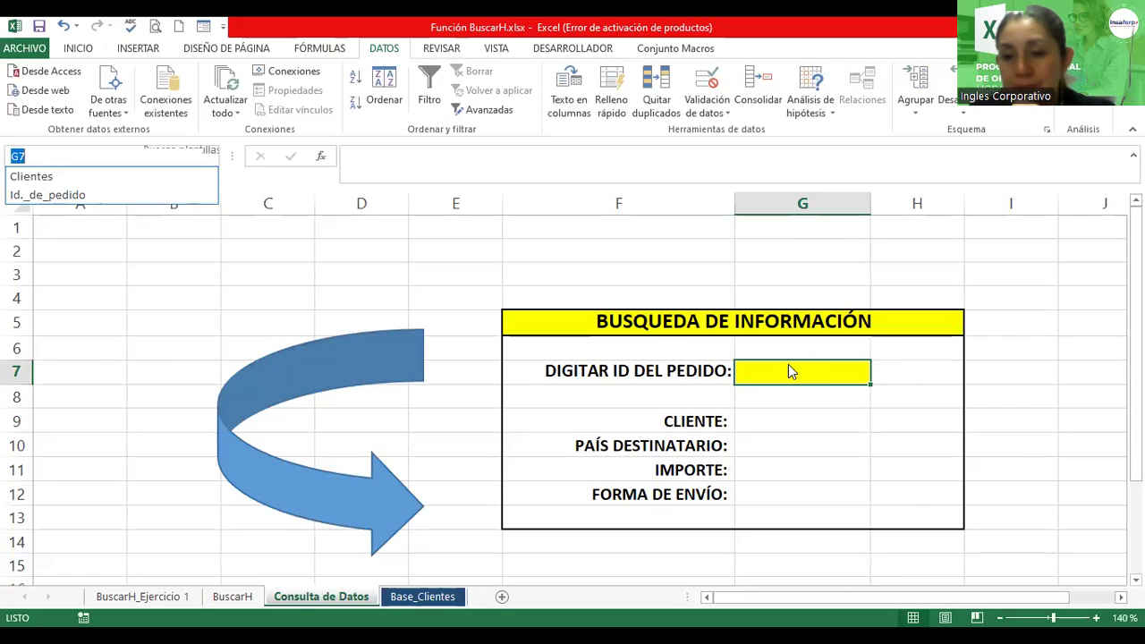
# Restrict G7 to a list sourced from =Id._de_pedido and pick 10250 from its dropdown.
pyautogui.click(494, 133)
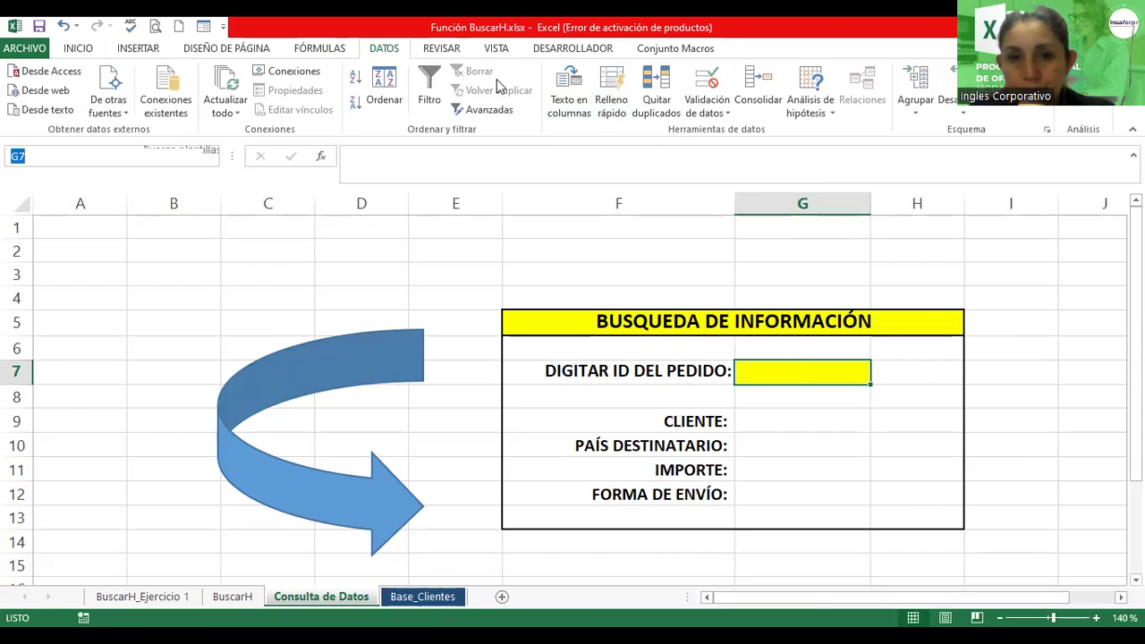
pyautogui.click(726, 112)
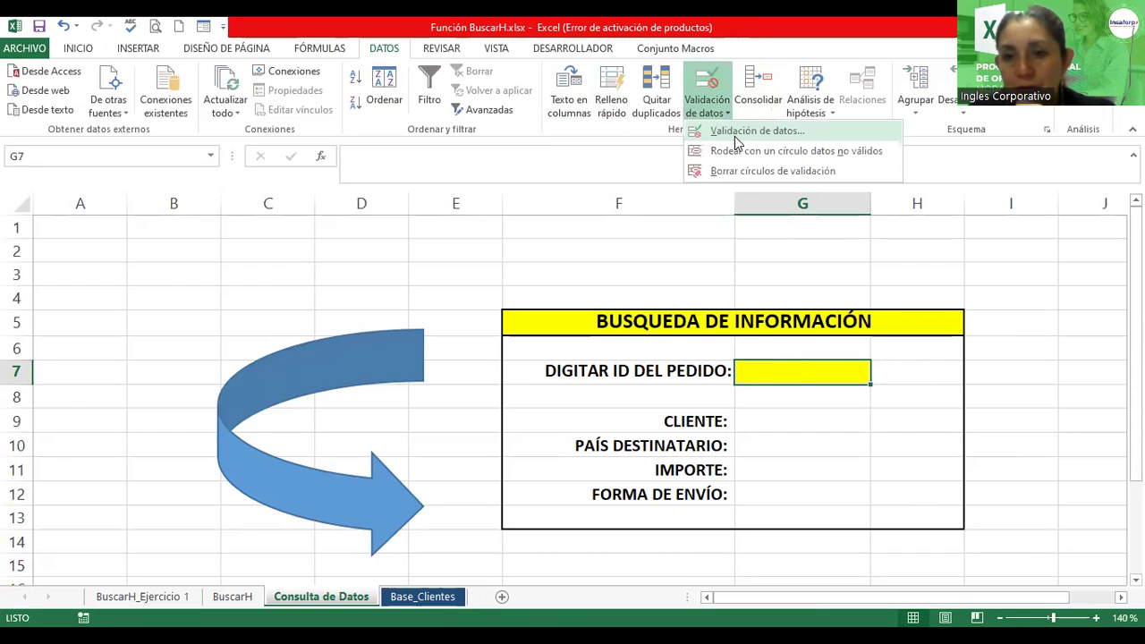
pyautogui.click(532, 259)
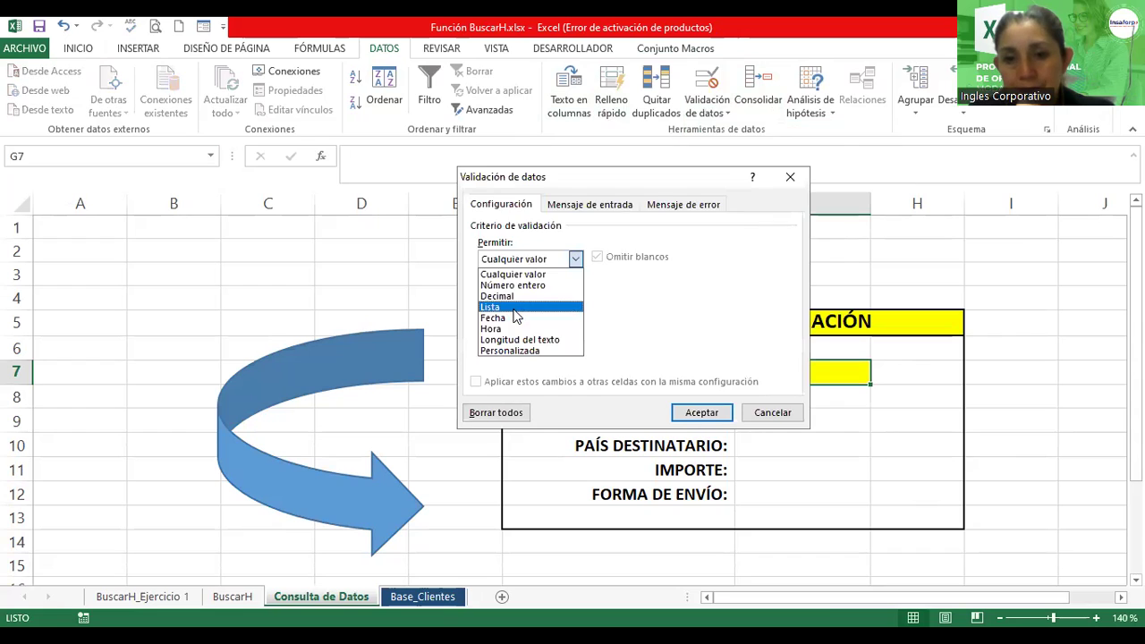
pyautogui.click(518, 302)
pyautogui.click(639, 326)
pyautogui.write('=Id')
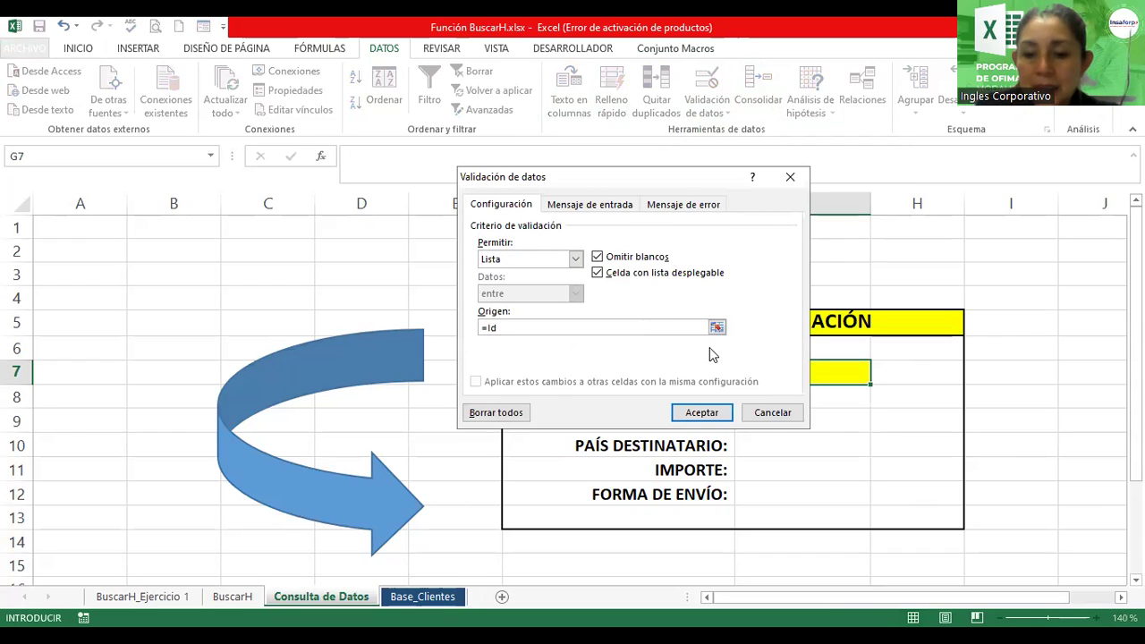
pyautogui.press('BackSpace')
pyautogui.write('D')
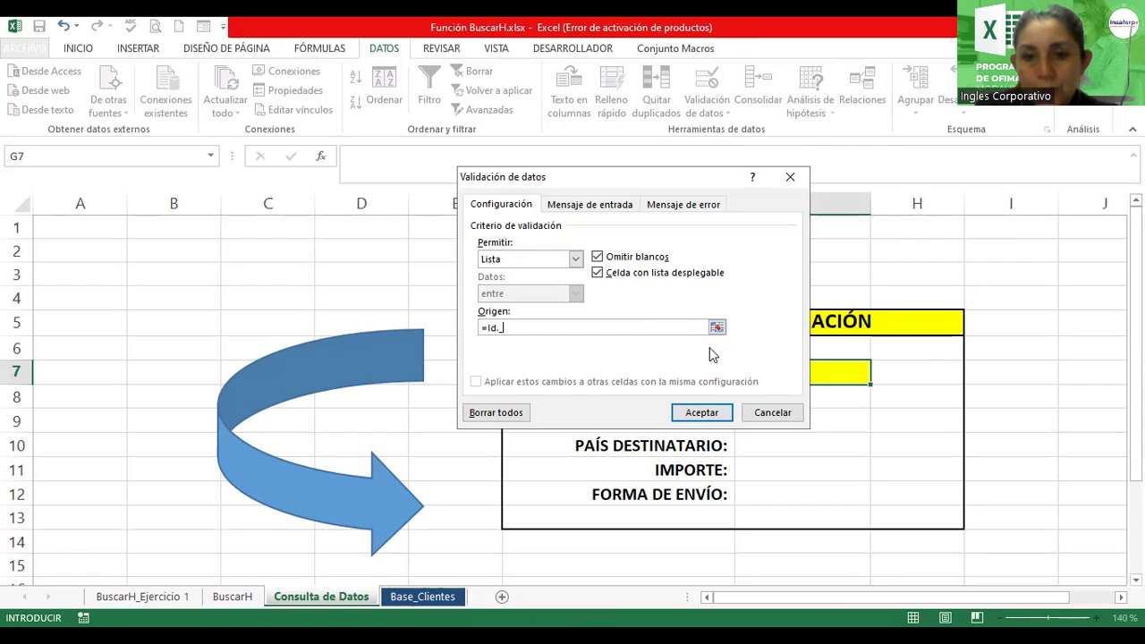
pyautogui.write('de')
pyautogui.write('pedido')
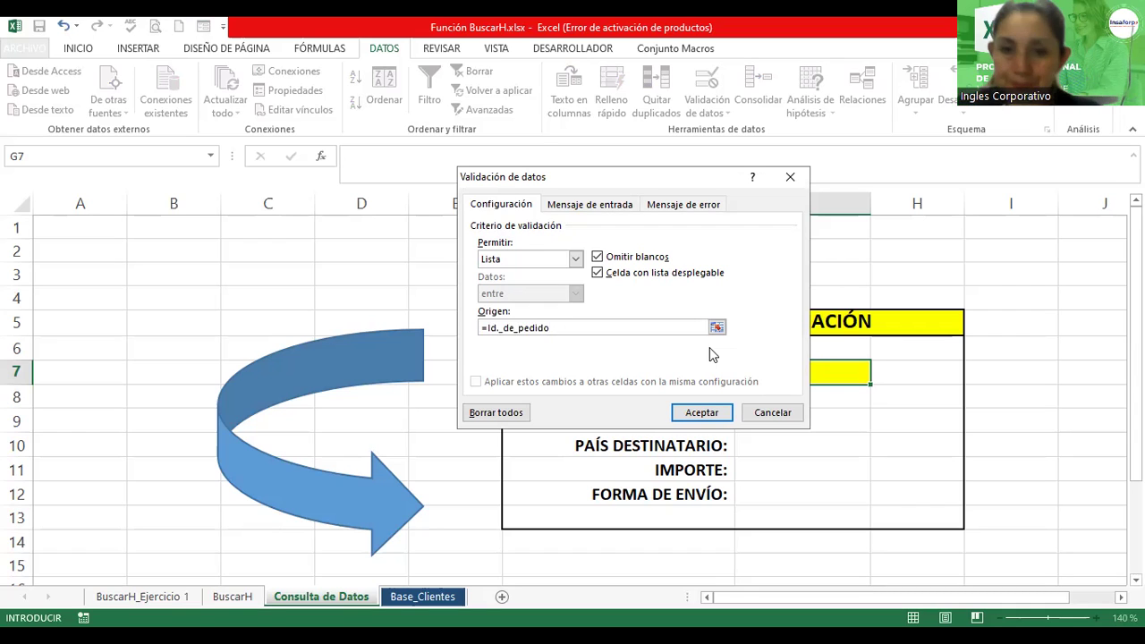
pyautogui.press('Return')
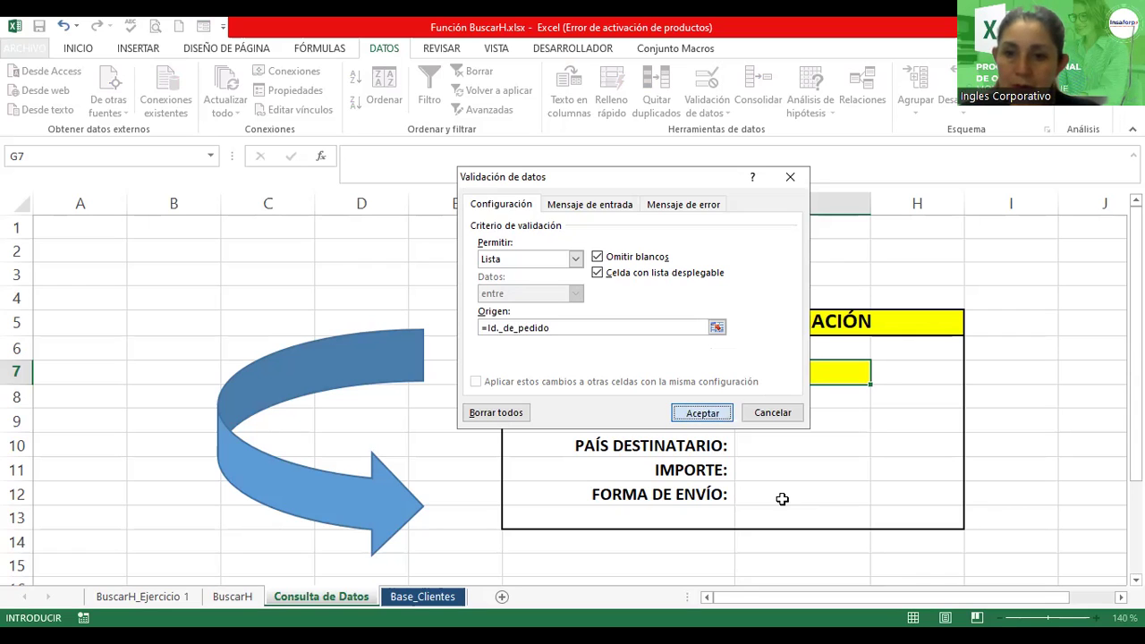
pyautogui.press('Return')
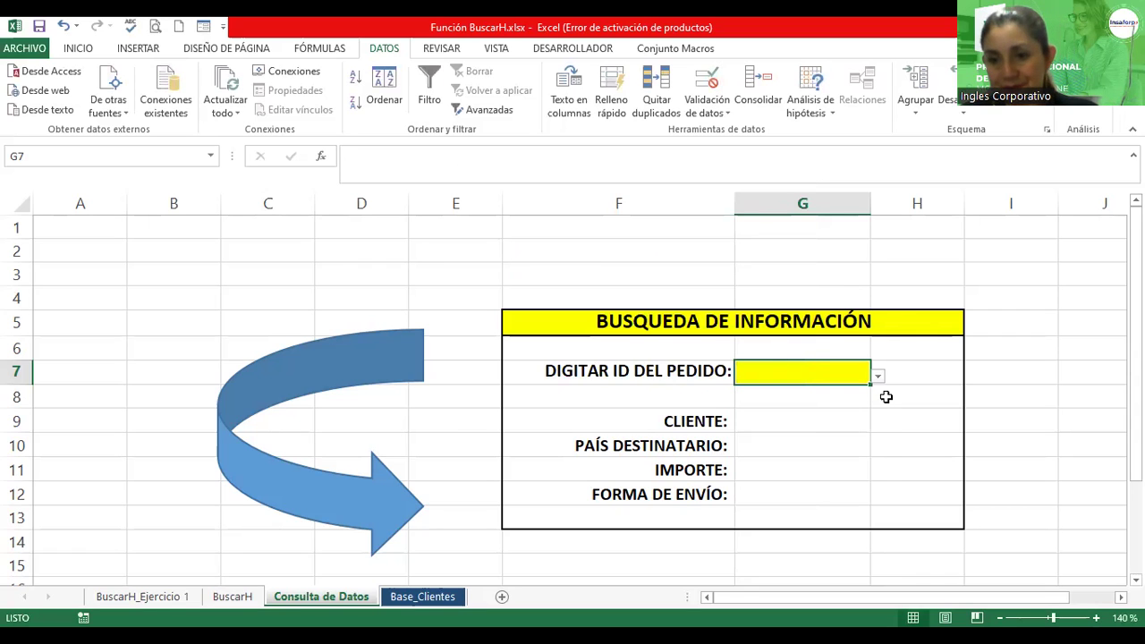
pyautogui.click(878, 377)
pyautogui.click(800, 423)
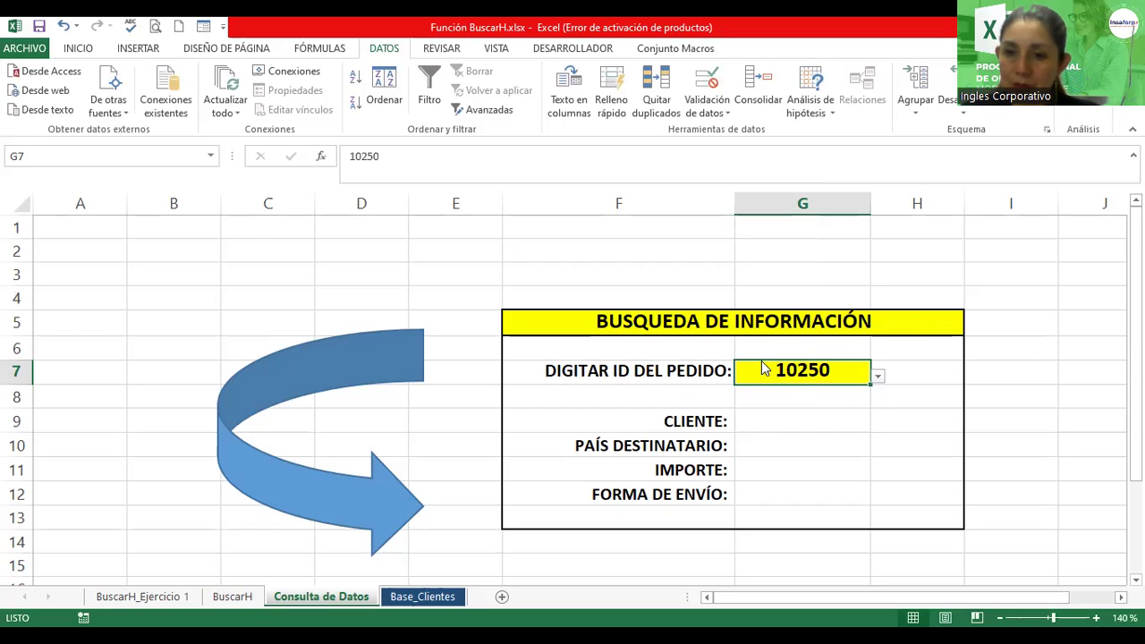
# Reopen G7's Data Validation settings to review the =Id._de_pedido list source.
pyautogui.click(715, 113)
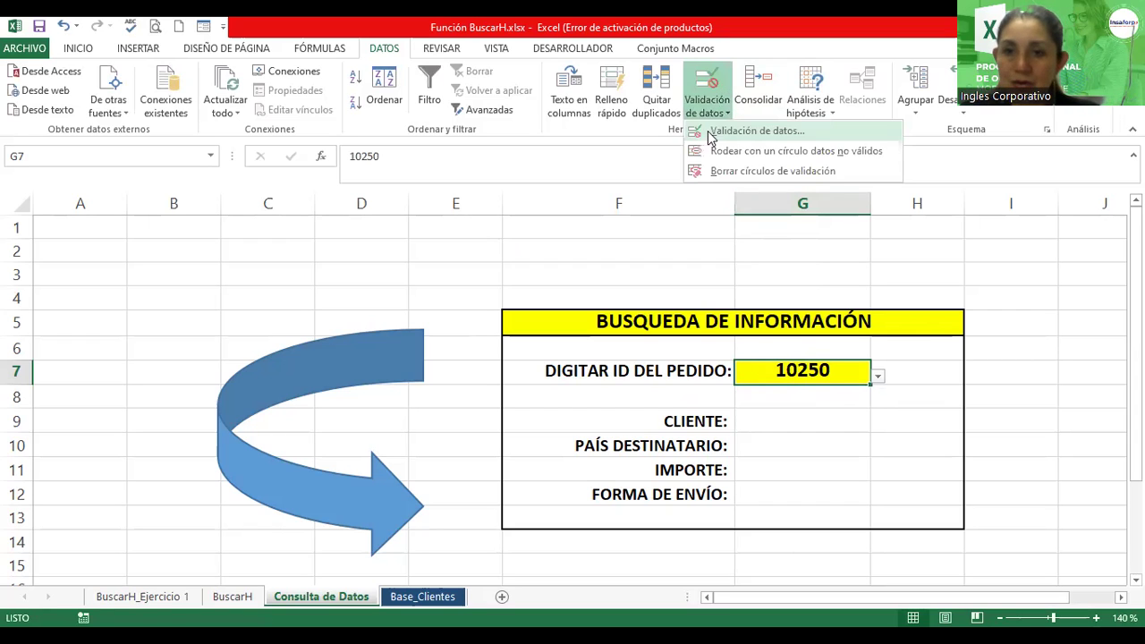
pyautogui.click(713, 132)
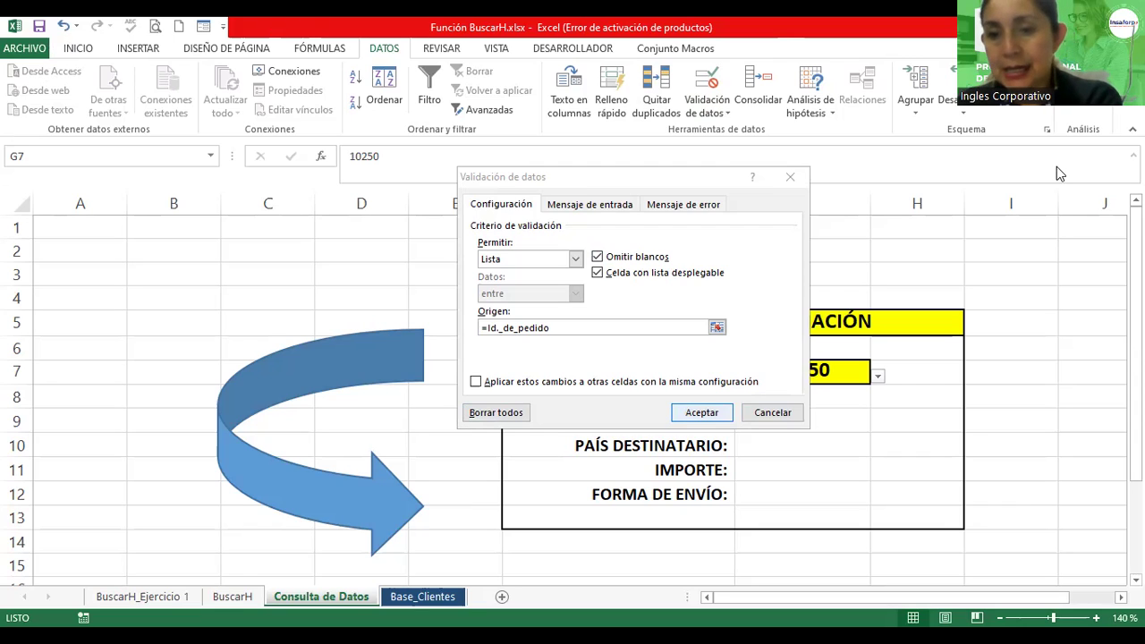
# Enter =BUSCARV(G7;Clientes;2;0) in G9 to return the client Hanari Carnes.
pyautogui.press('Return')
pyautogui.press('Down')
pyautogui.press('Down')
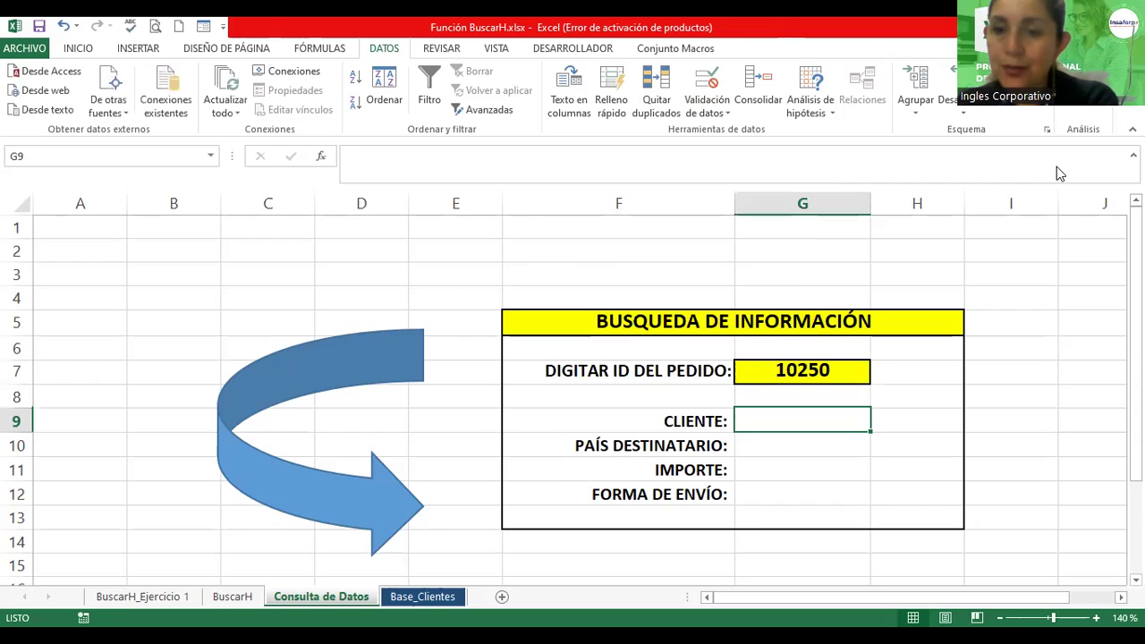
pyautogui.write('=')
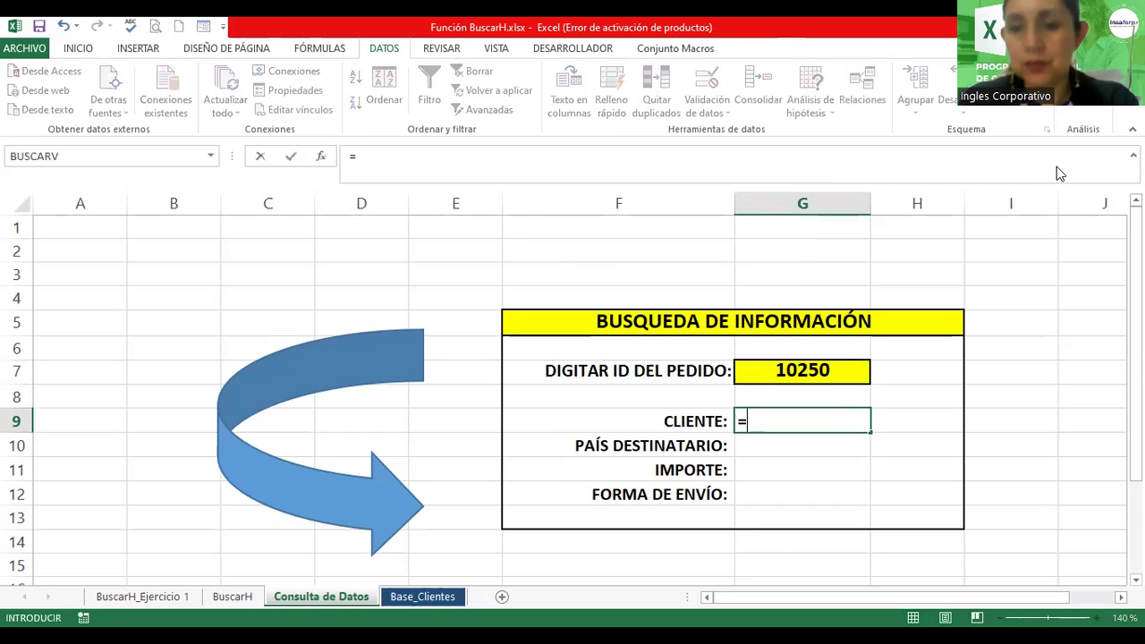
pyautogui.write('buscar')
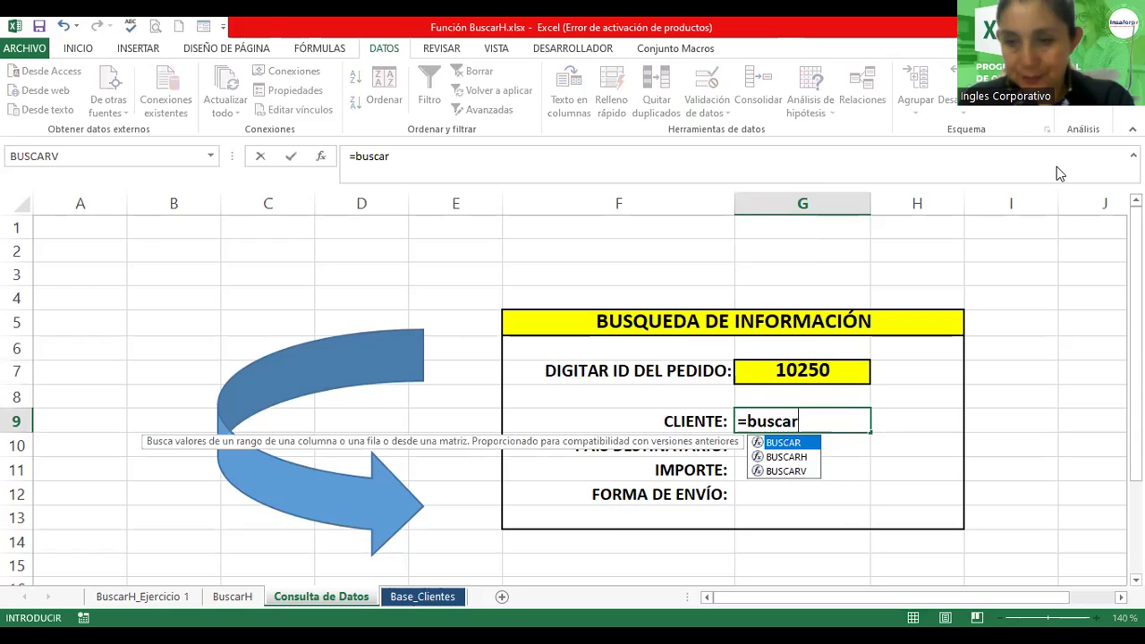
pyautogui.write('v(')
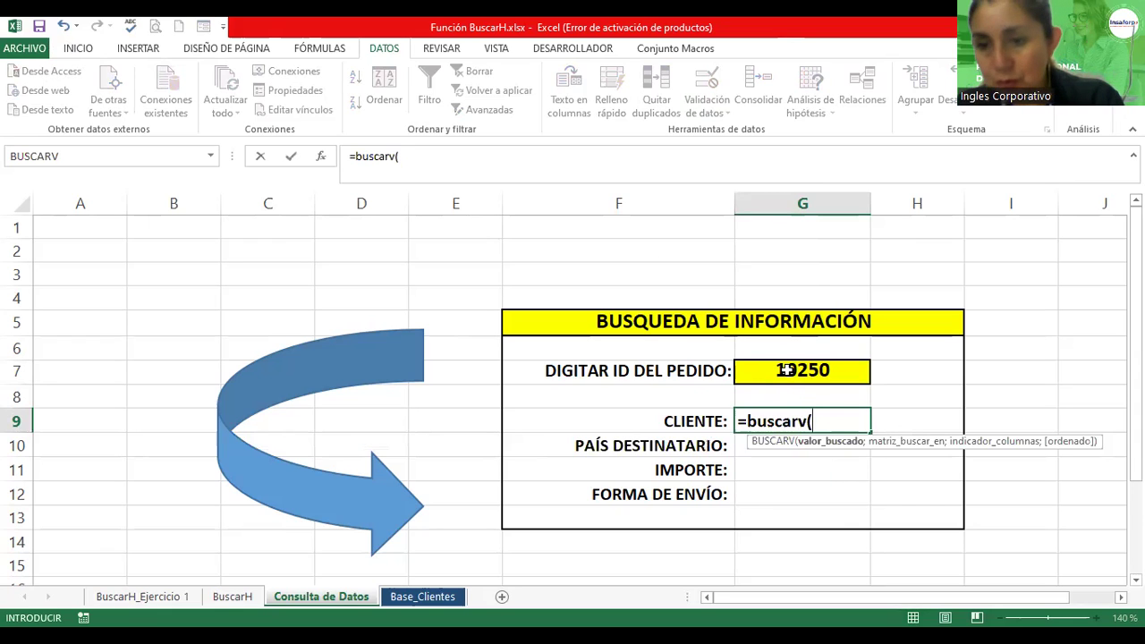
pyautogui.click(784, 370)
pyautogui.write(';b')
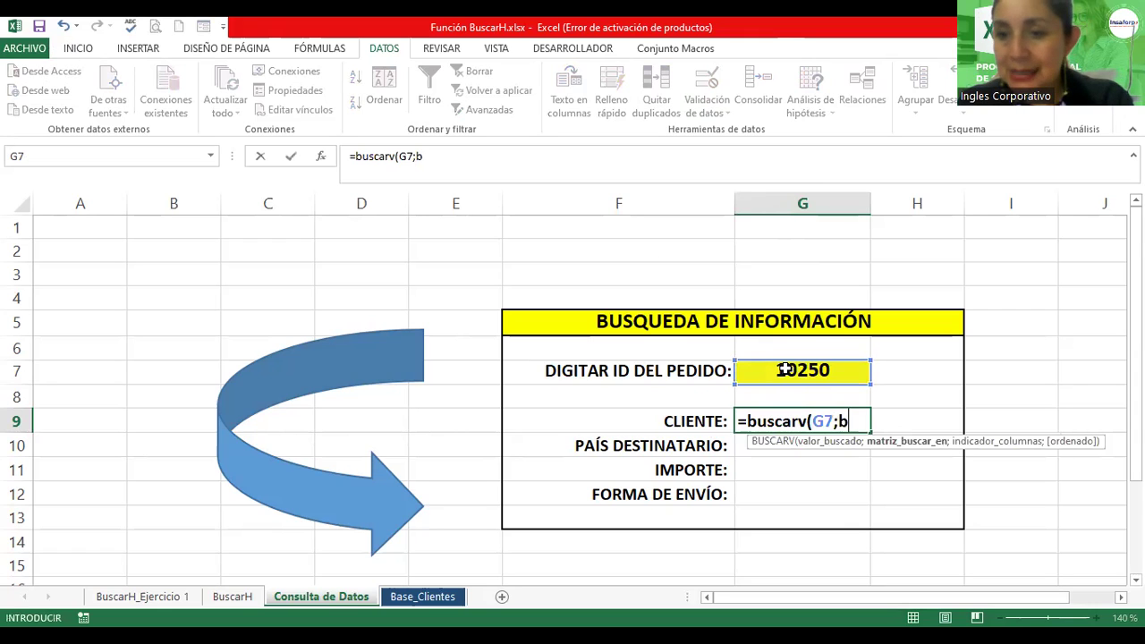
pyautogui.write('ase')
pyautogui.press('BackSpace')
pyautogui.press('BackSpace')
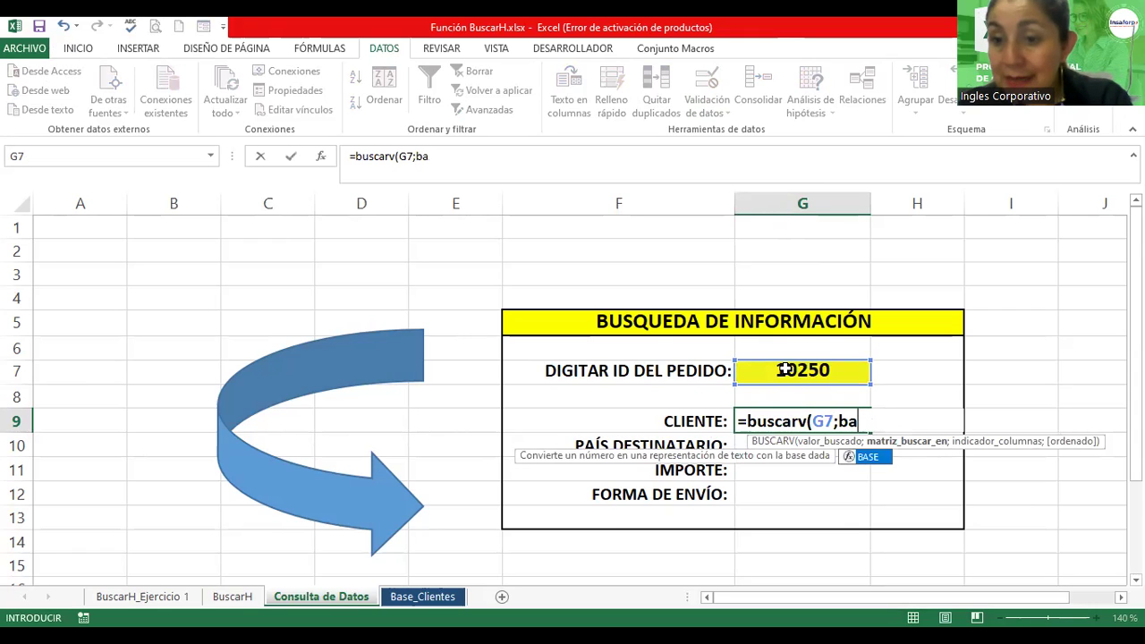
pyautogui.press('BackSpace')
pyautogui.press('BackSpace')
pyautogui.write('clie')
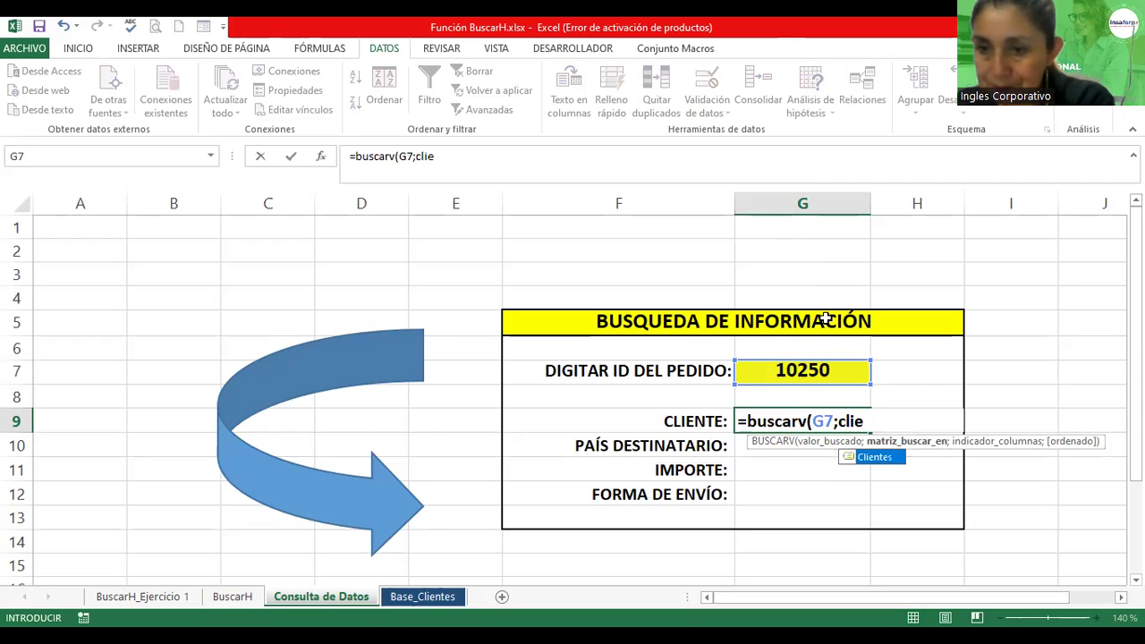
pyautogui.press('Tab')
pyautogui.click(1120, 597)
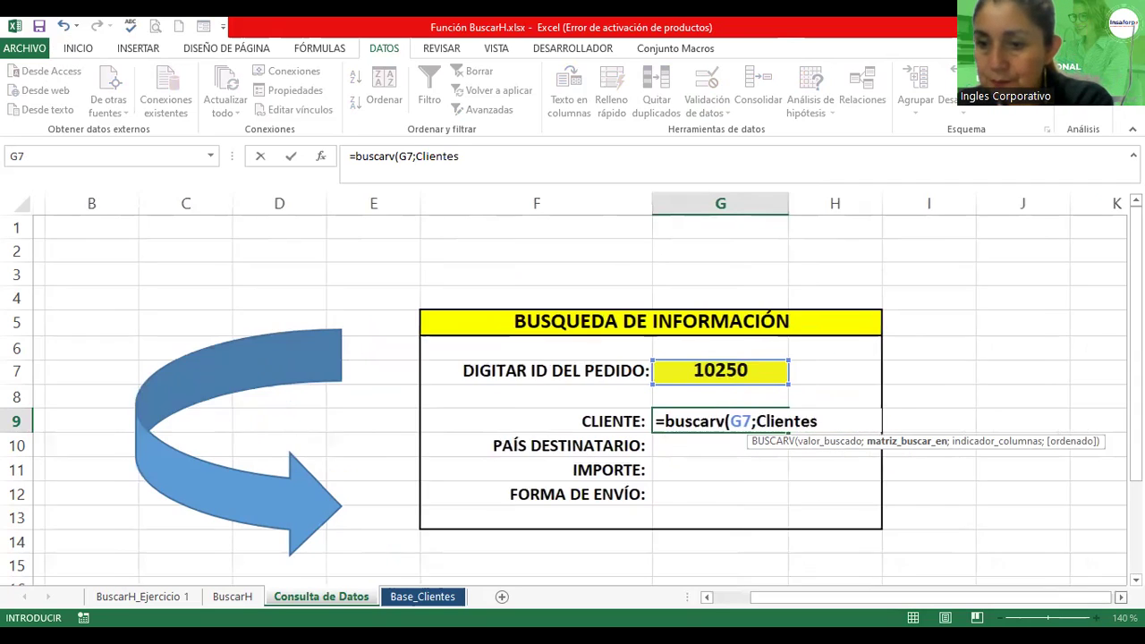
pyautogui.write(';')
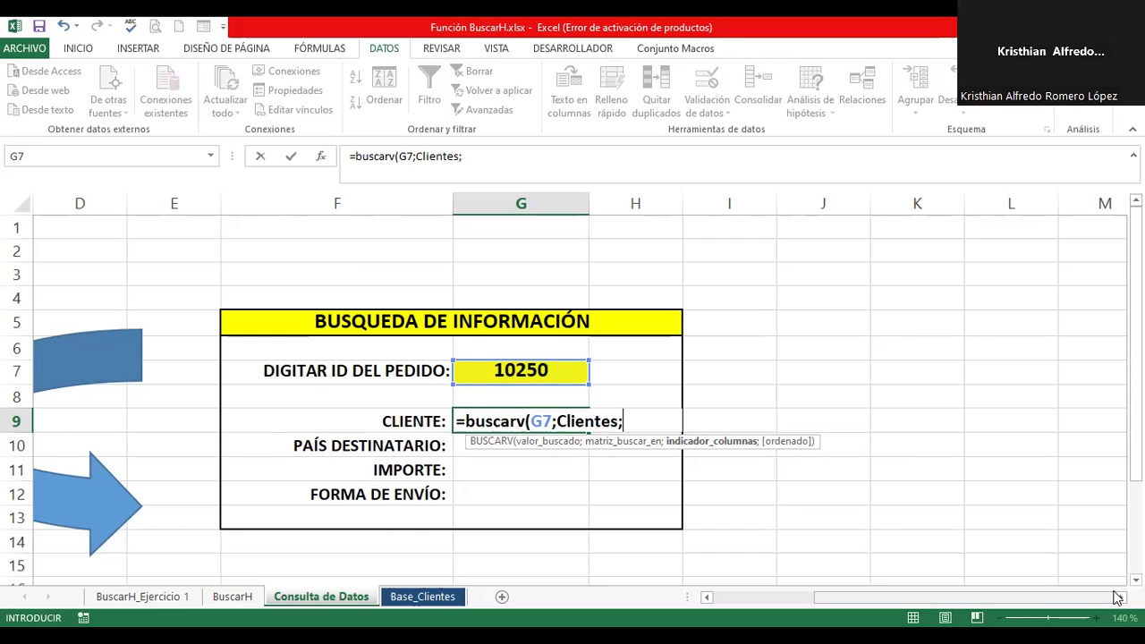
pyautogui.write('2')
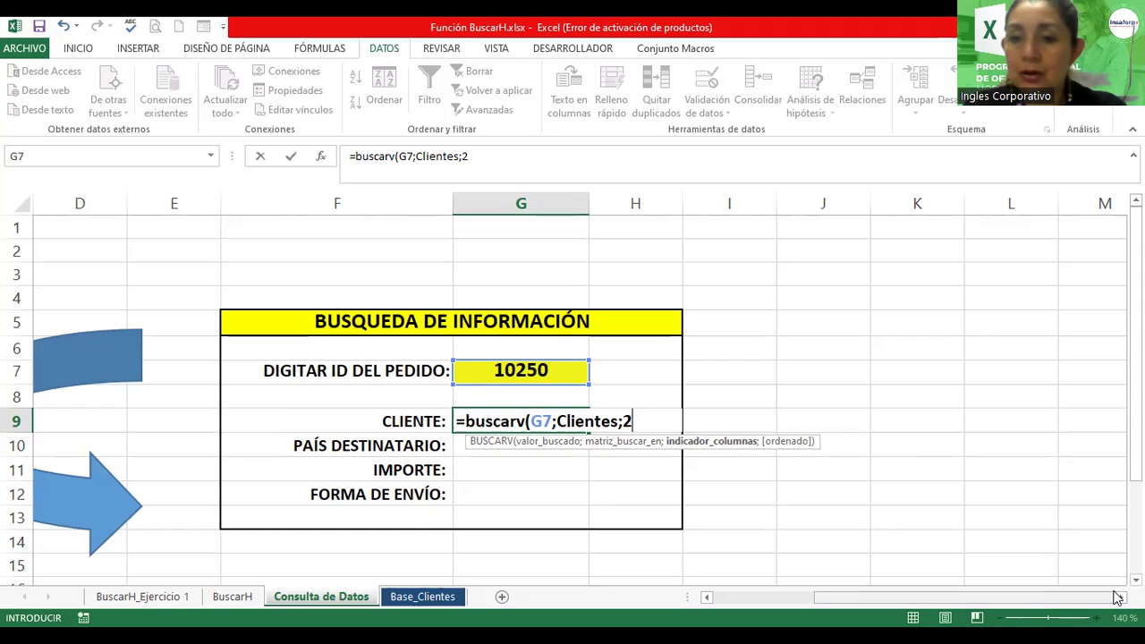
pyautogui.write(';')
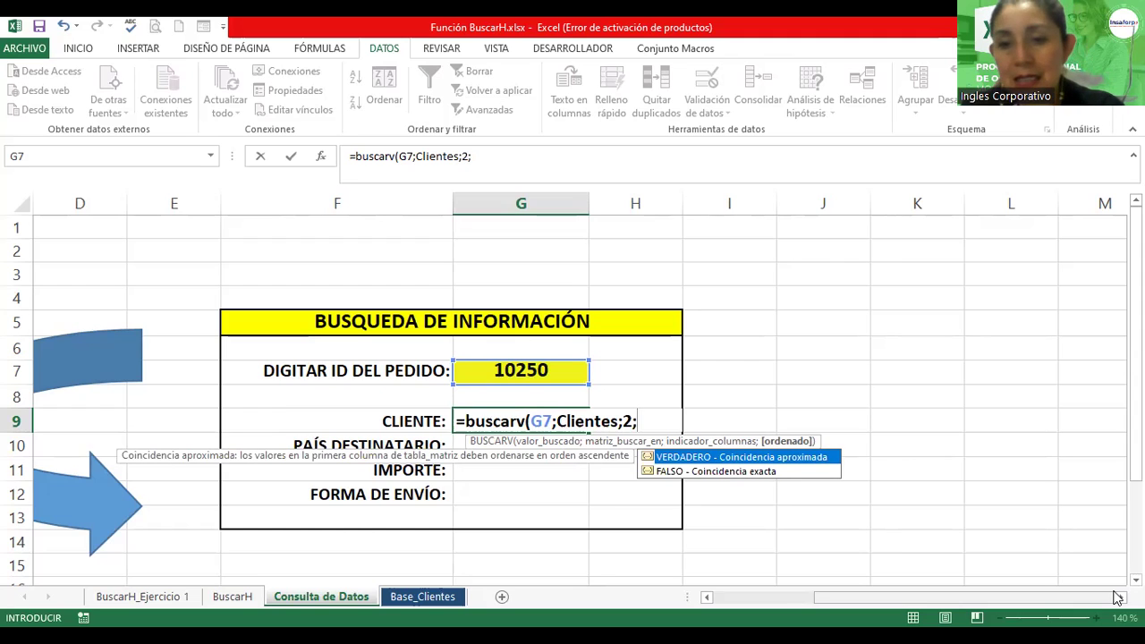
pyautogui.write('0')
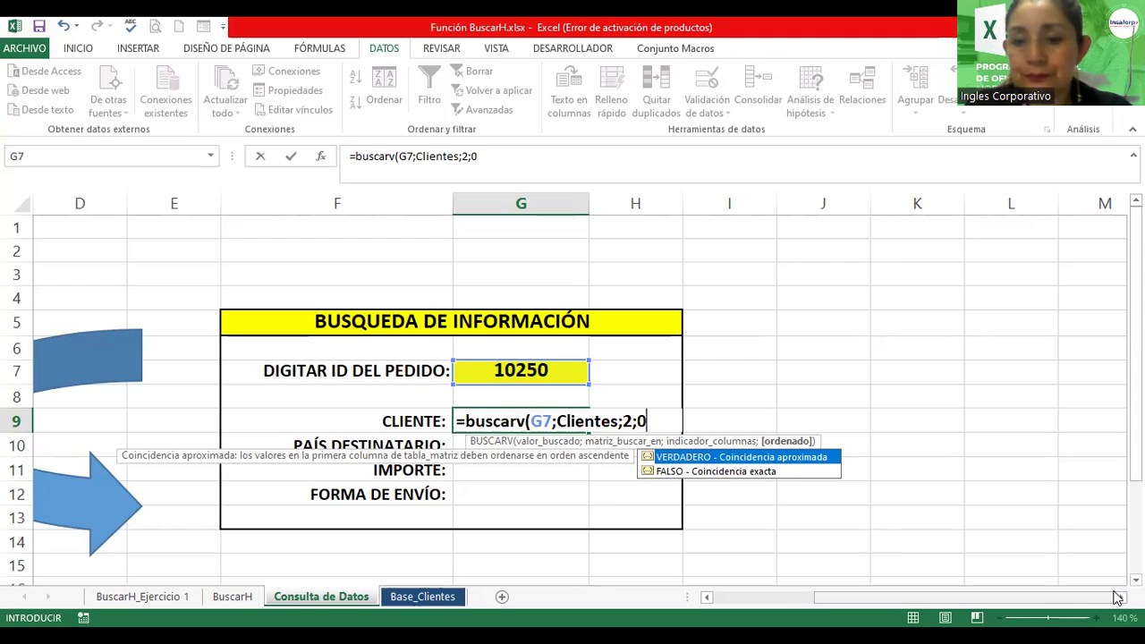
pyautogui.write(')')
pyautogui.press('Return')
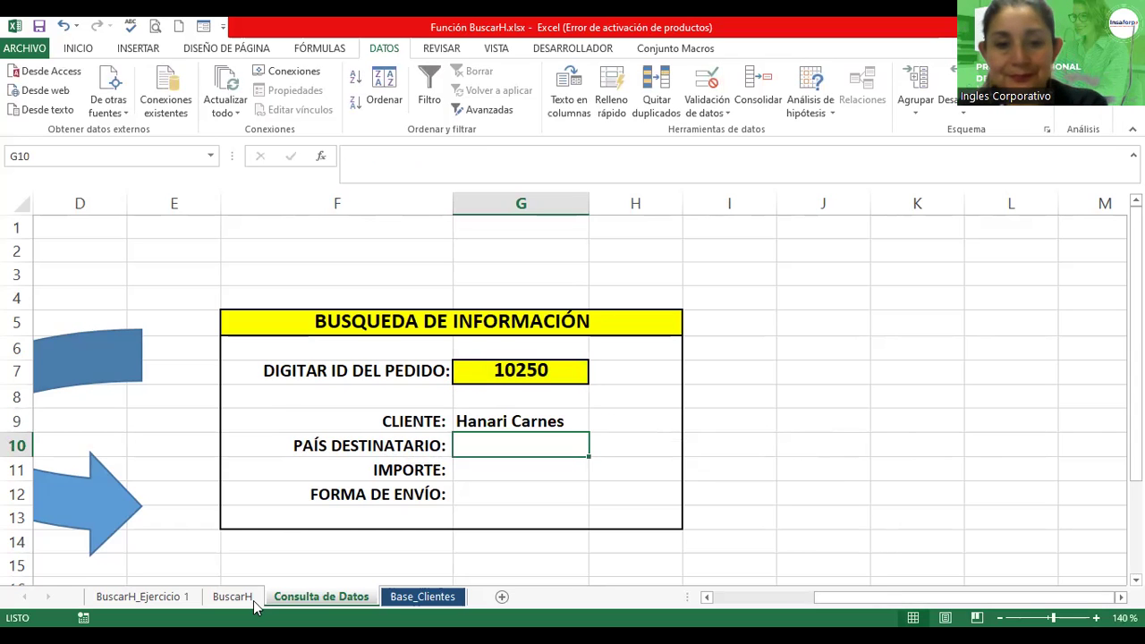
pyautogui.click(407, 598)
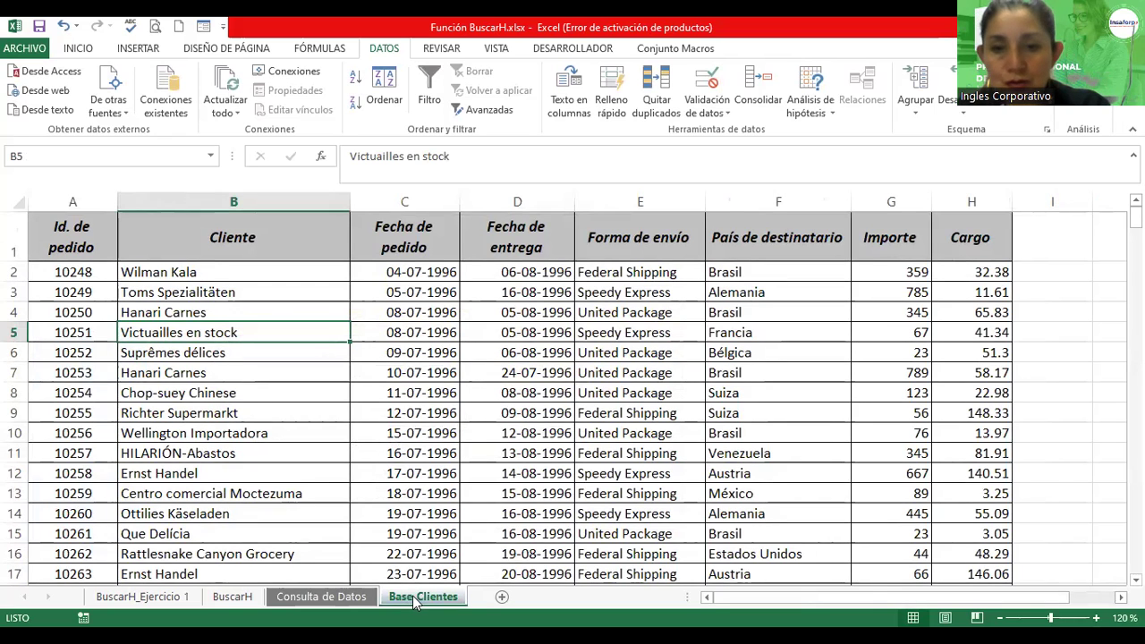
pyautogui.click(361, 606)
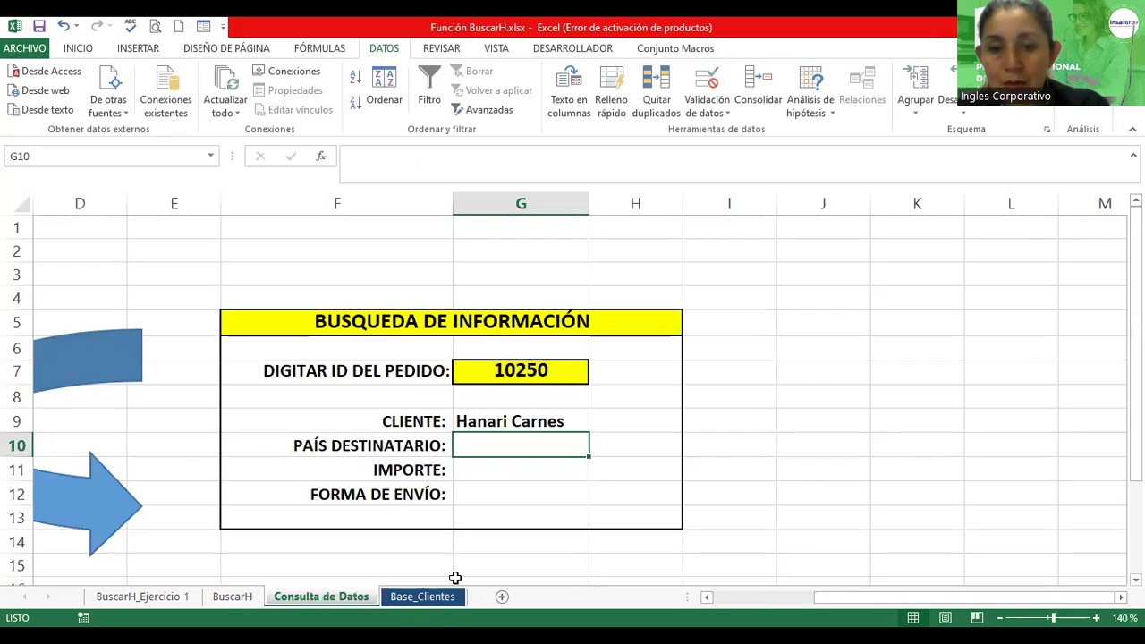
pyautogui.click(425, 597)
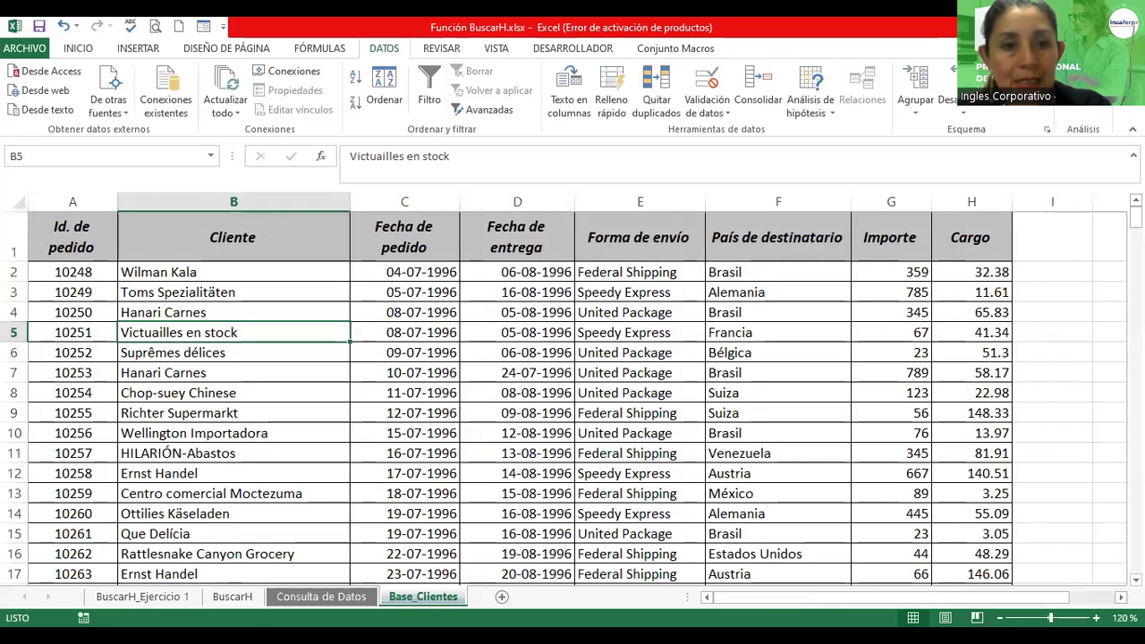
pyautogui.click(273, 308)
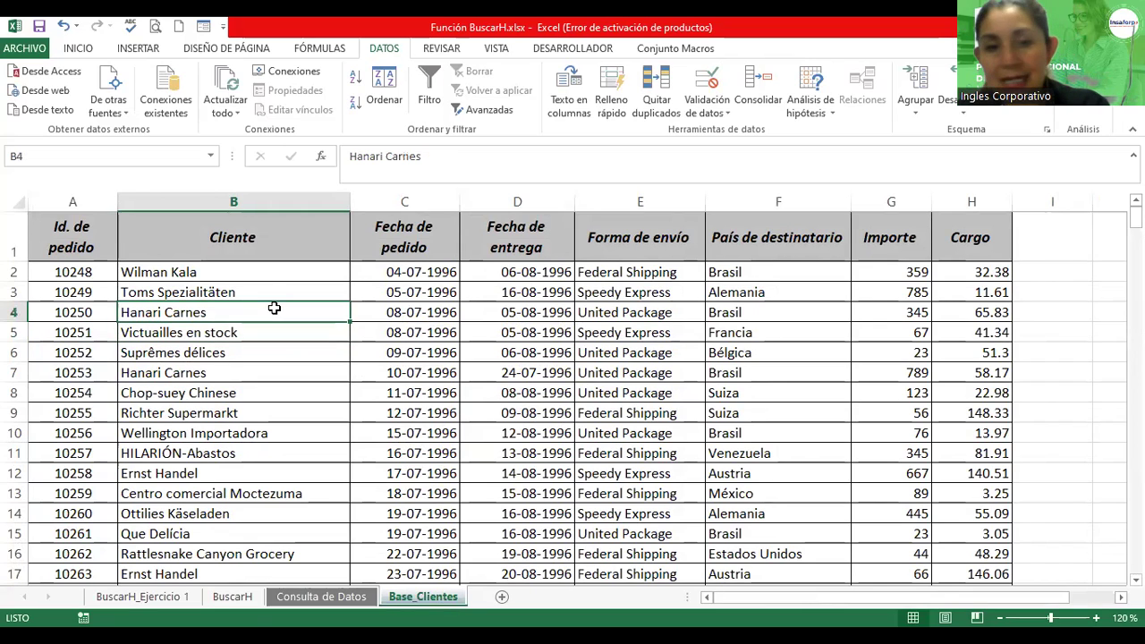
pyautogui.click(349, 601)
pyautogui.click(407, 601)
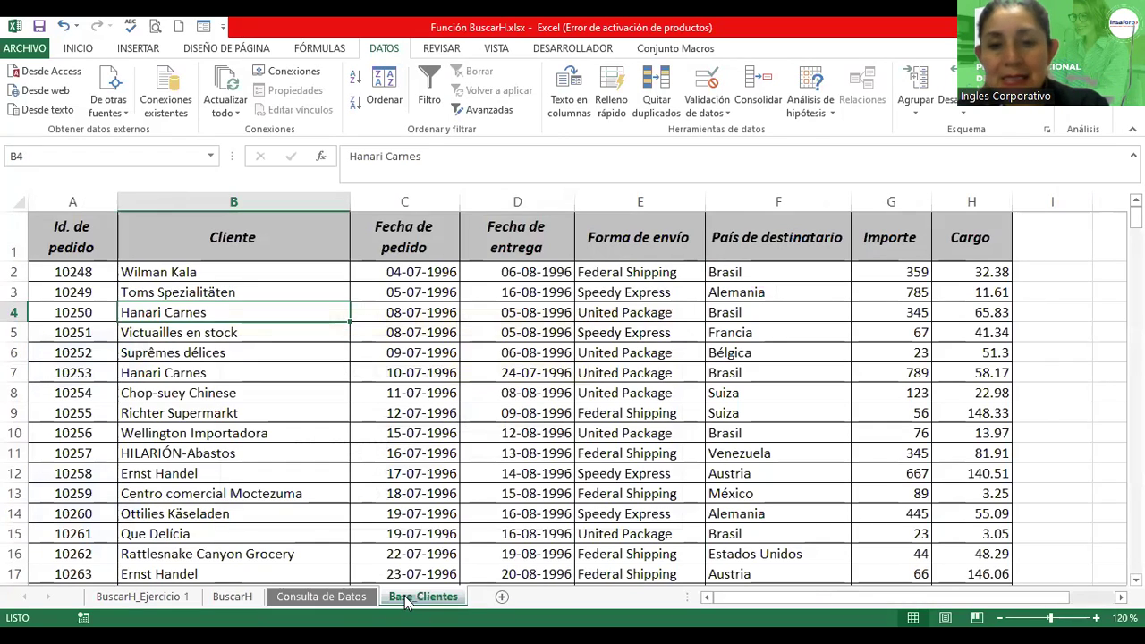
pyautogui.click(349, 599)
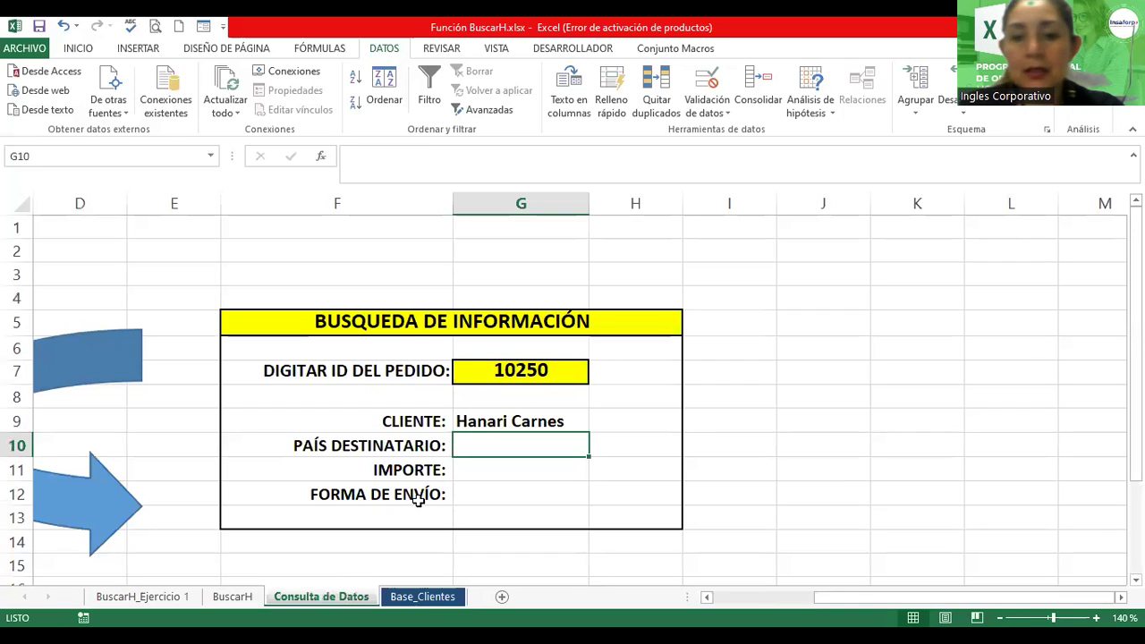
# Enter =BUSCARV(G7;Clientes;6;0) in G10, correcting column 5 to 6, to show Brasil.
pyautogui.write('=')
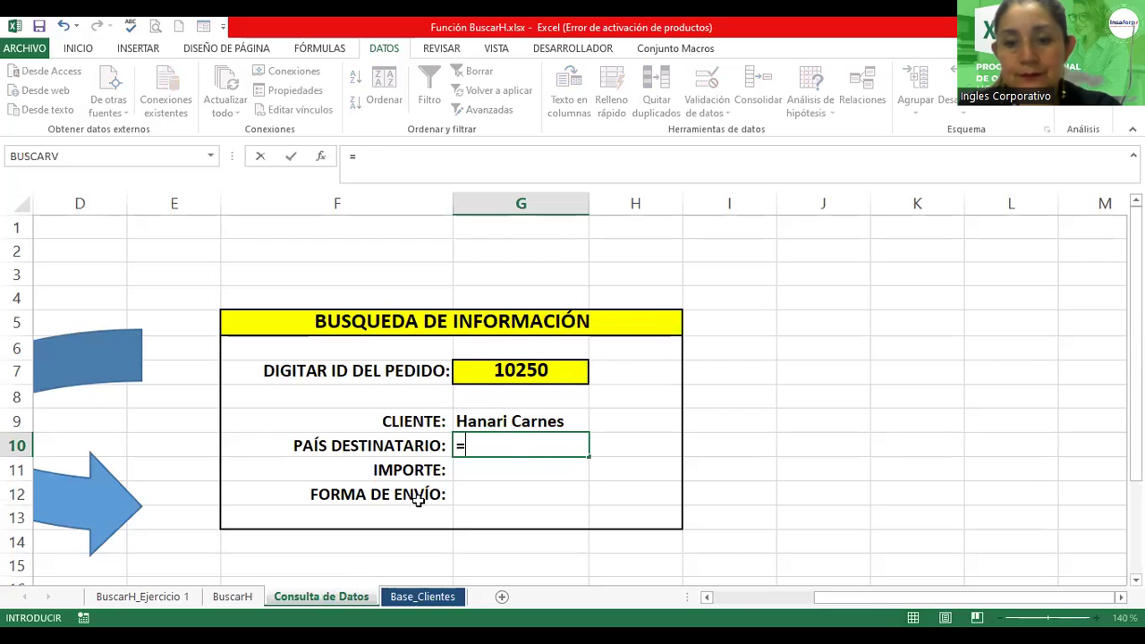
pyautogui.write('buscarV')
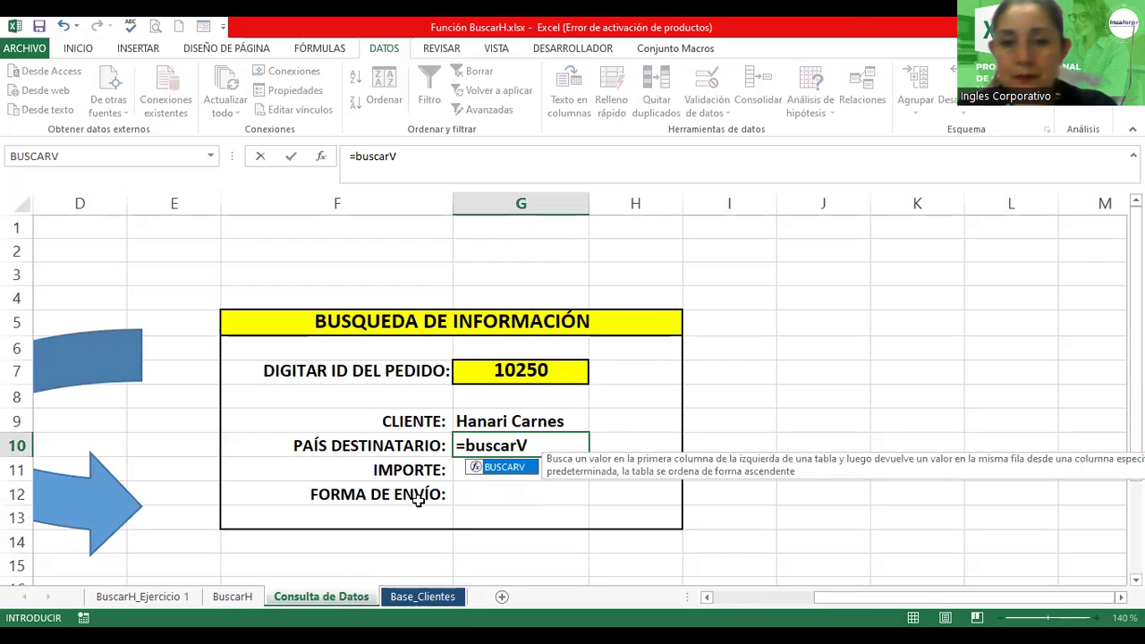
pyautogui.write('(')
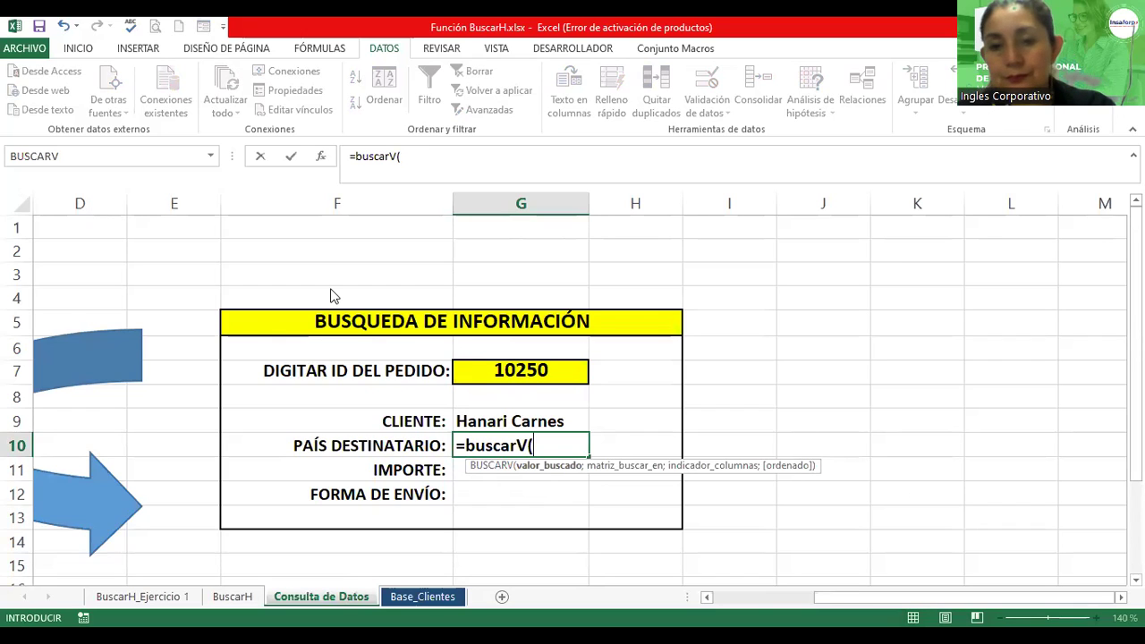
pyautogui.click(521, 370)
pyautogui.write(';c')
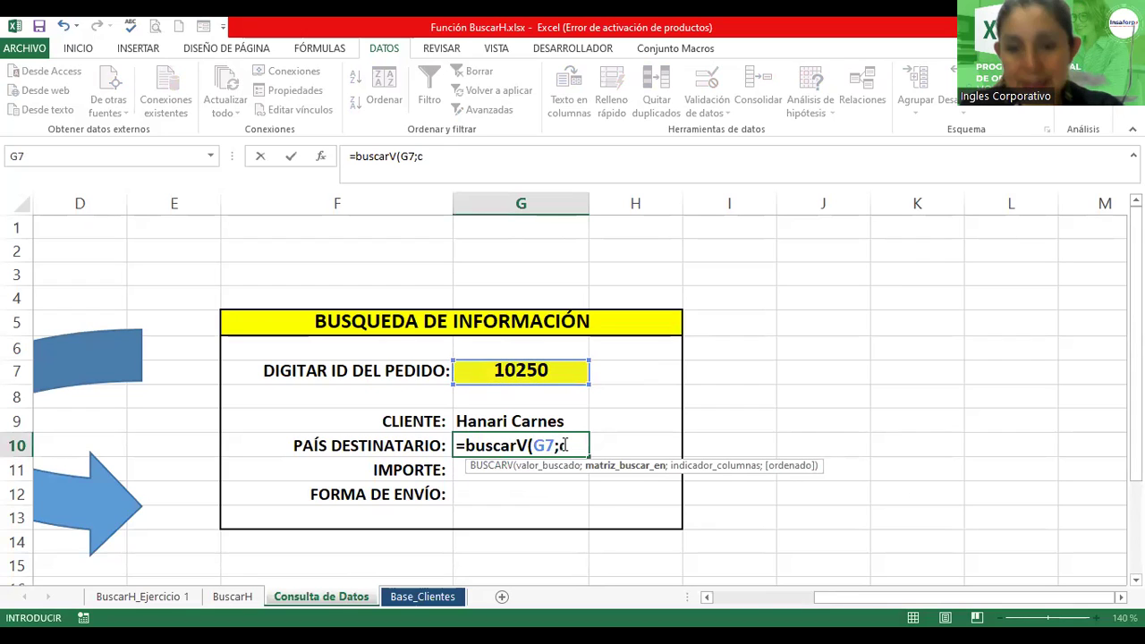
pyautogui.write('lient')
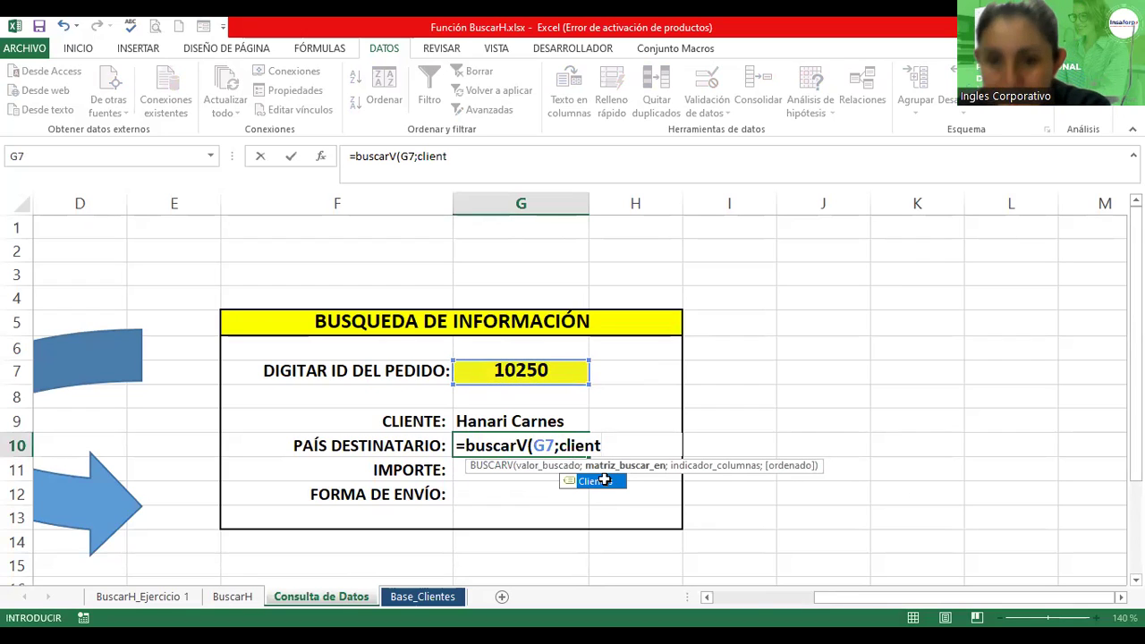
pyautogui.doubleClick(605, 480)
pyautogui.write(';')
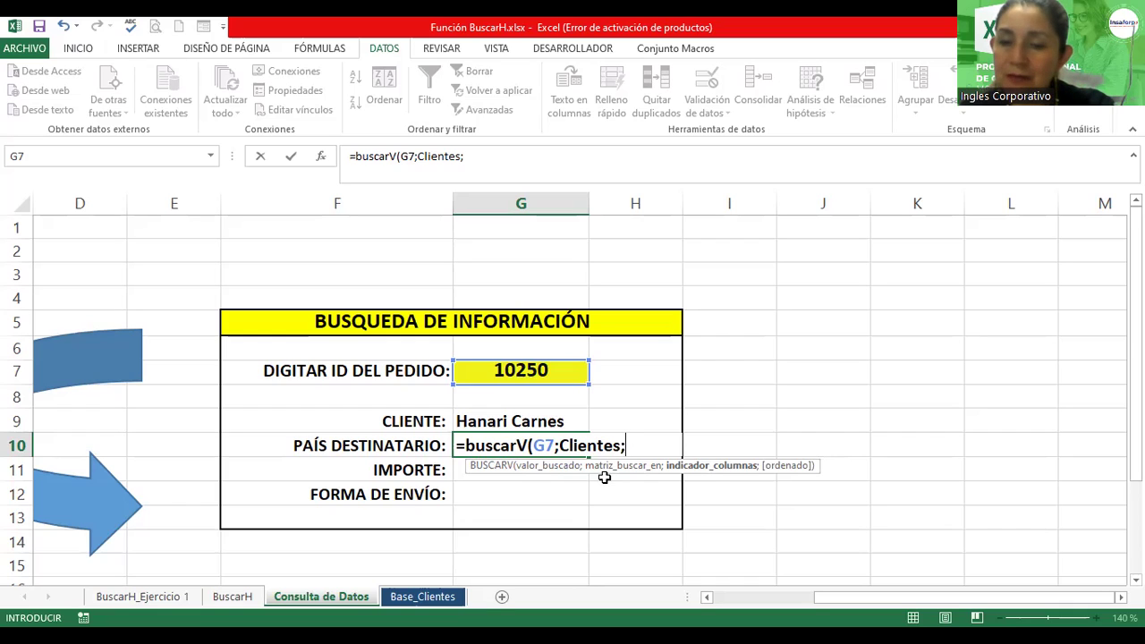
pyautogui.write('5')
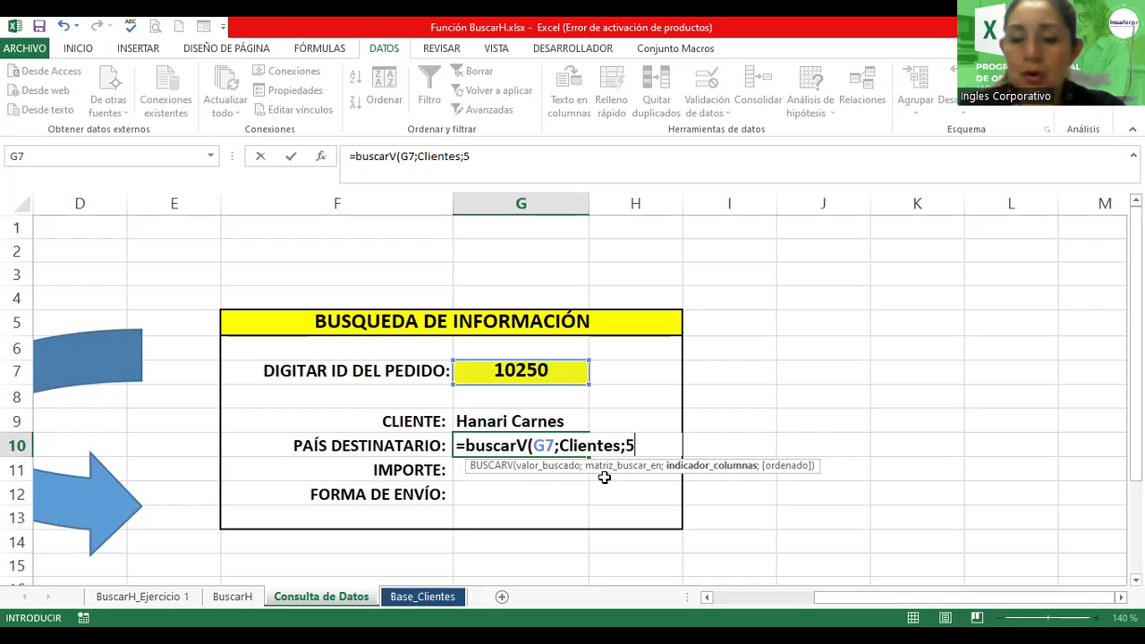
pyautogui.write(';')
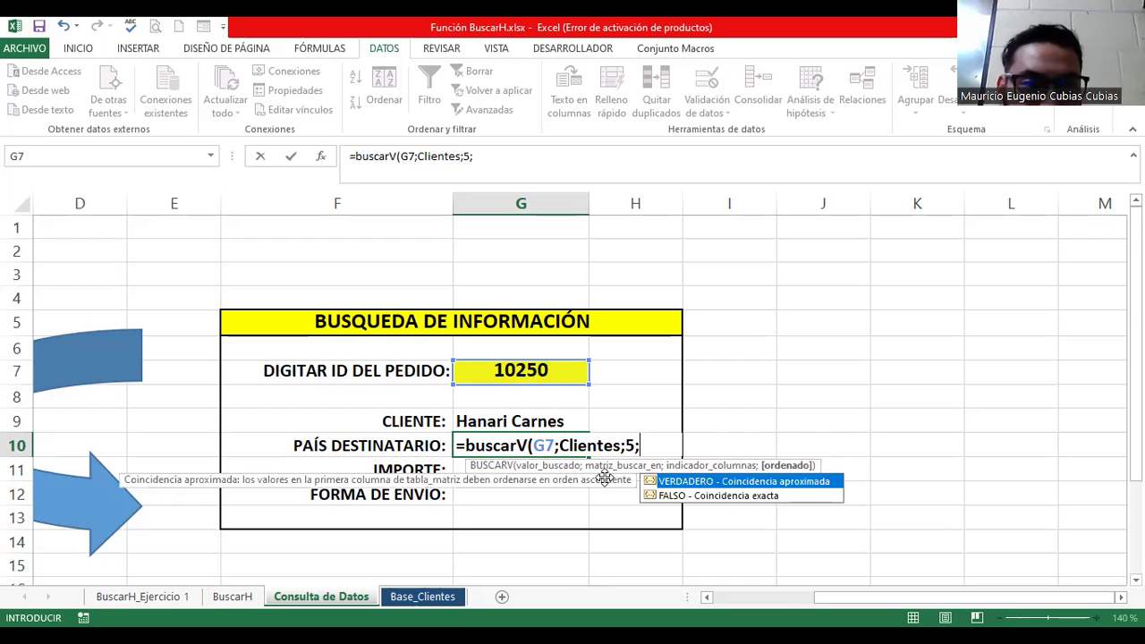
pyautogui.press('Escape')
pyautogui.press('BackSpace')
pyautogui.press('BackSpace')
pyautogui.write('6')
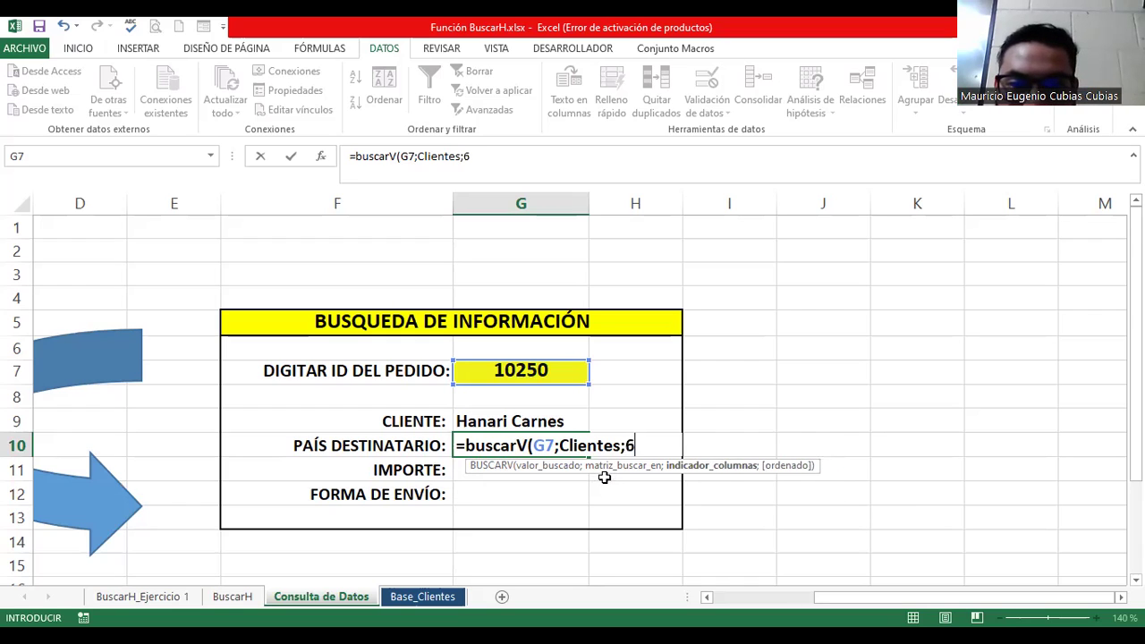
pyautogui.write(';0')
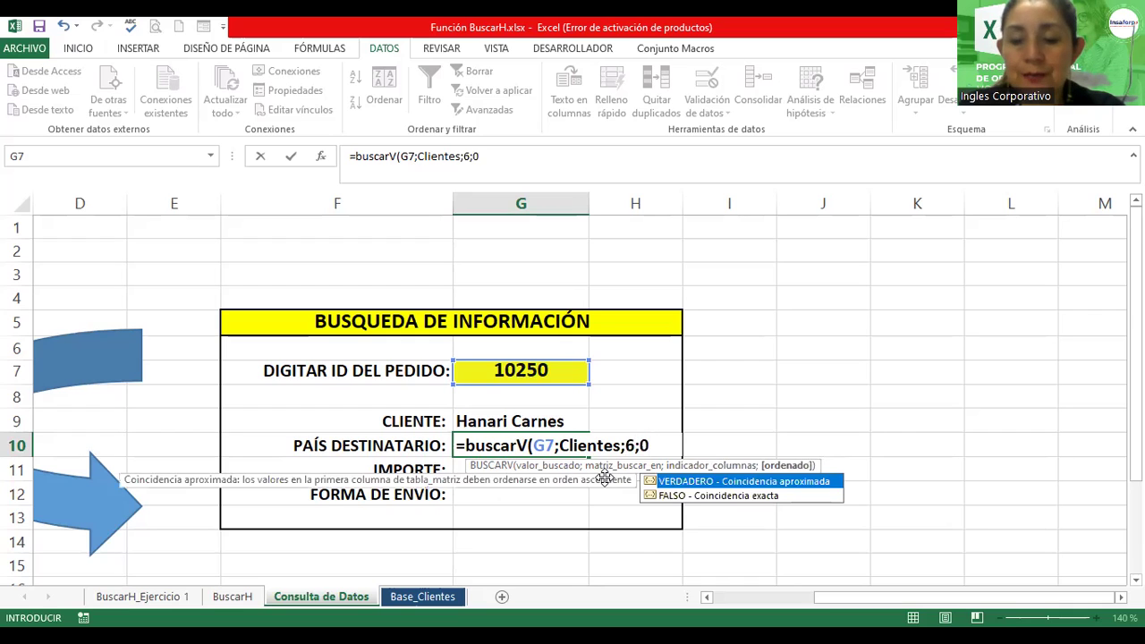
pyautogui.write(')')
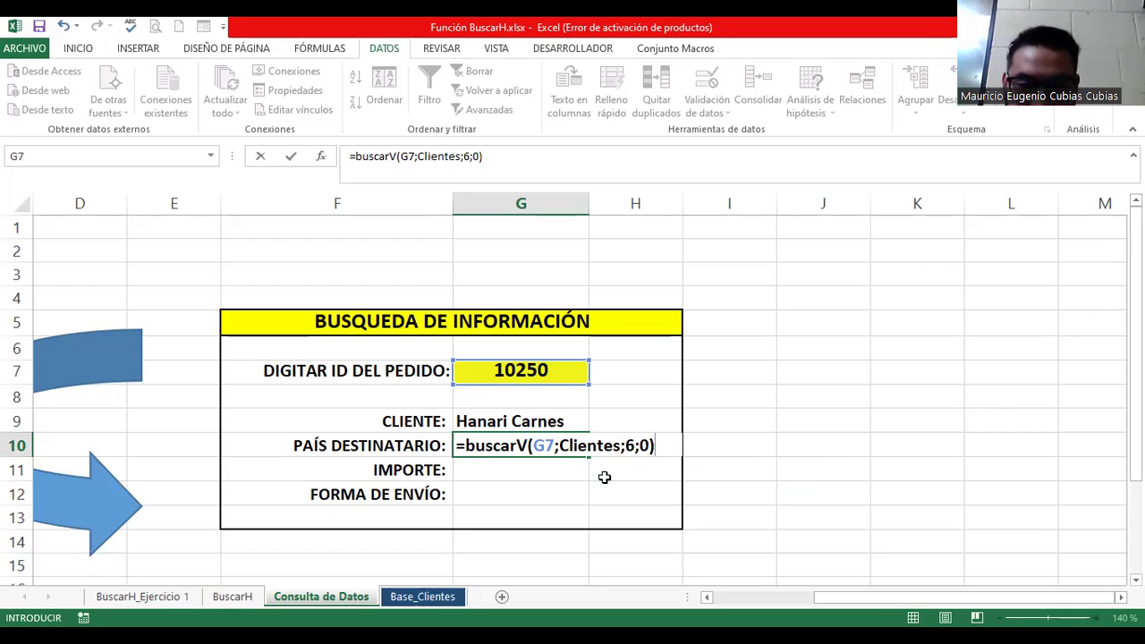
pyautogui.press('Return')
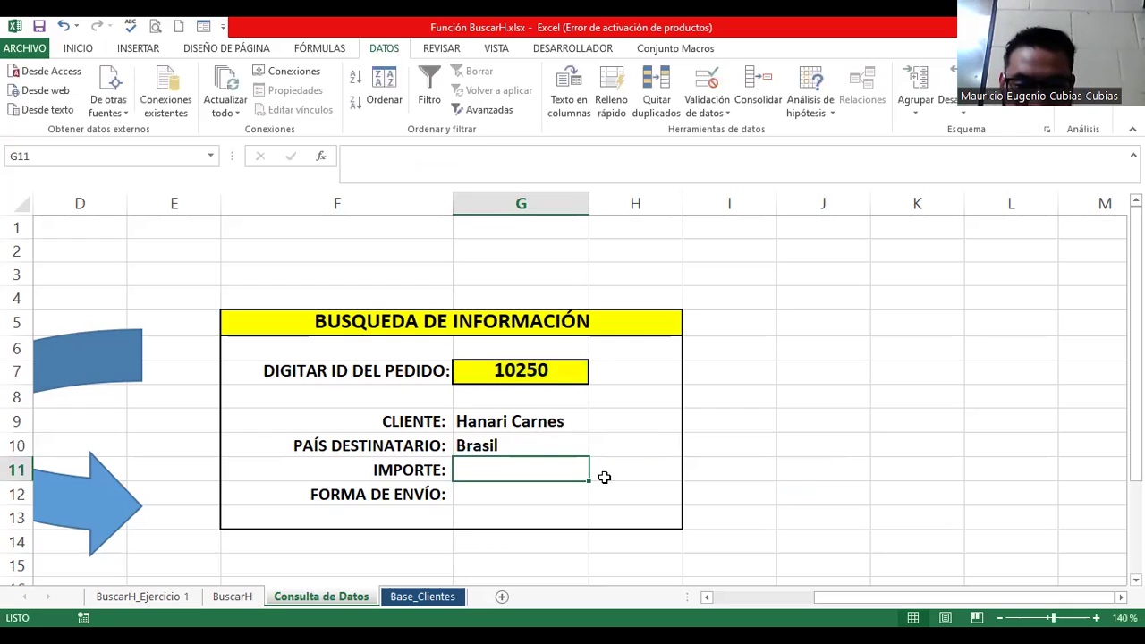
# Re-edit and commit G9's client formula, then check order 10250 on Base_Clientes.
pyautogui.click(541, 421)
pyautogui.doubleClick(542, 420)
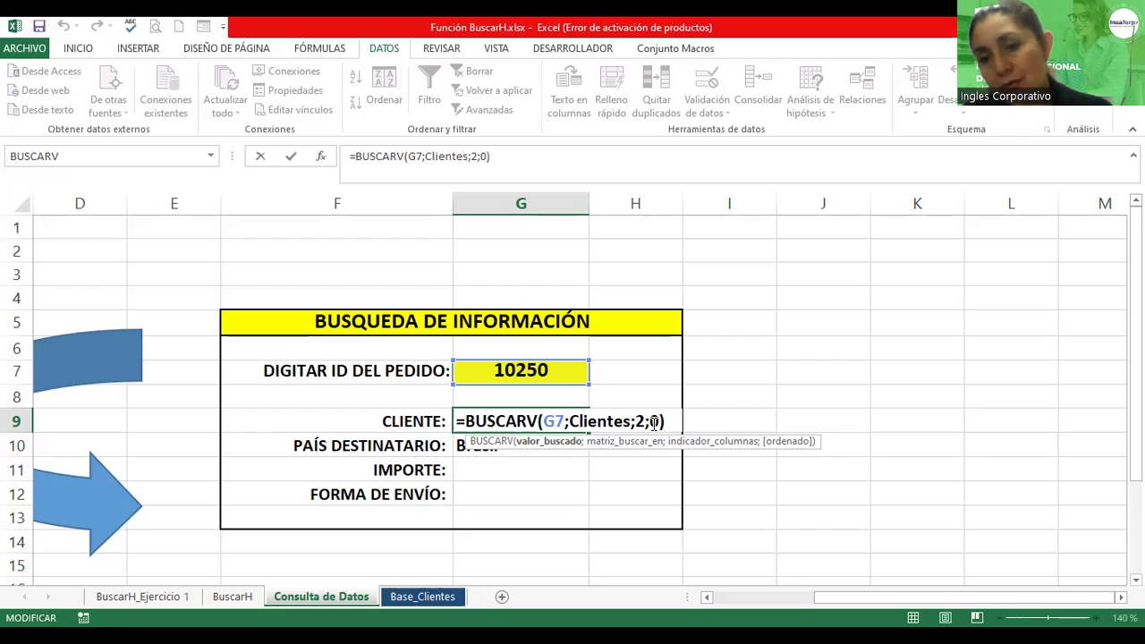
pyautogui.click(652, 421)
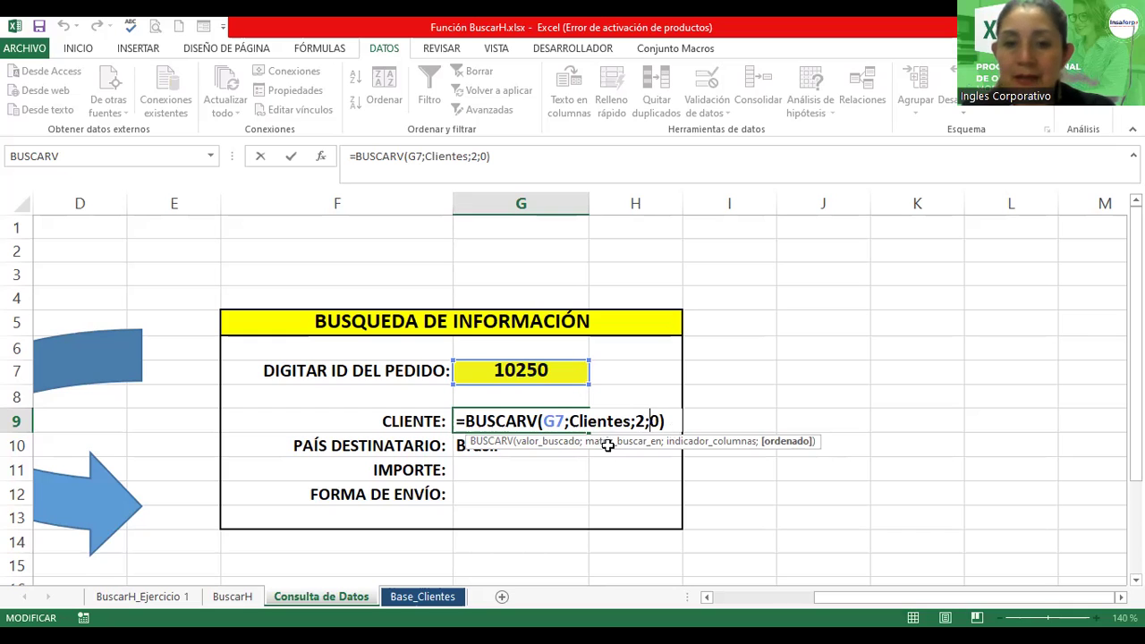
pyautogui.press('Return')
pyautogui.click(501, 472)
pyautogui.click(400, 600)
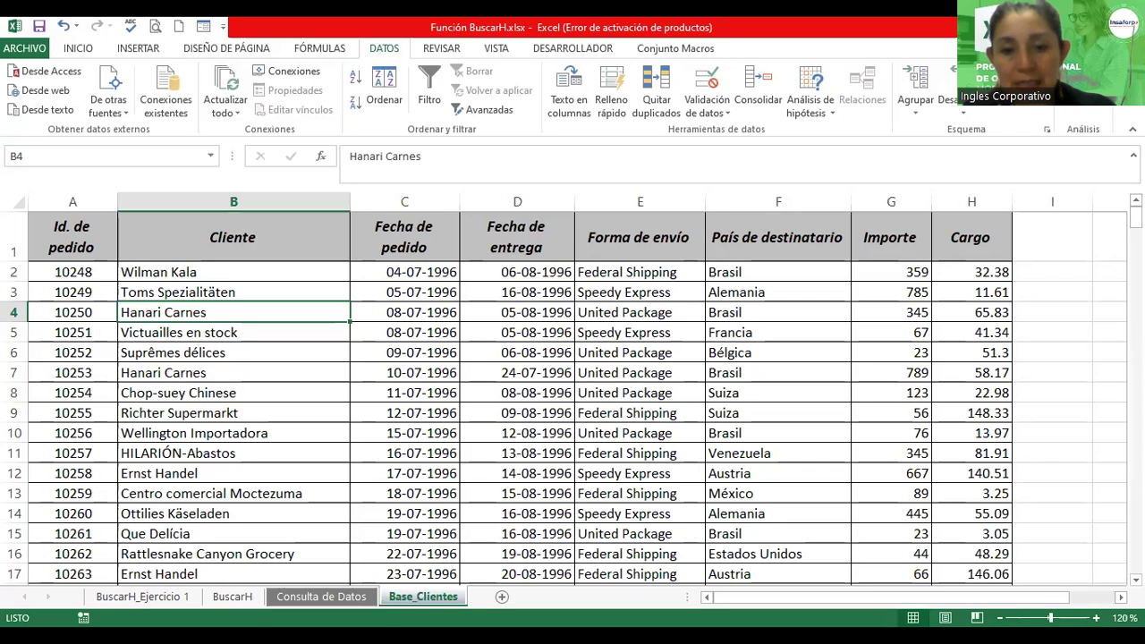
# Enter =BUSCARV(G7;Clientes;7;0) in G11 so IMPORTE returns the order amount, $345.00.
pyautogui.click(349, 597)
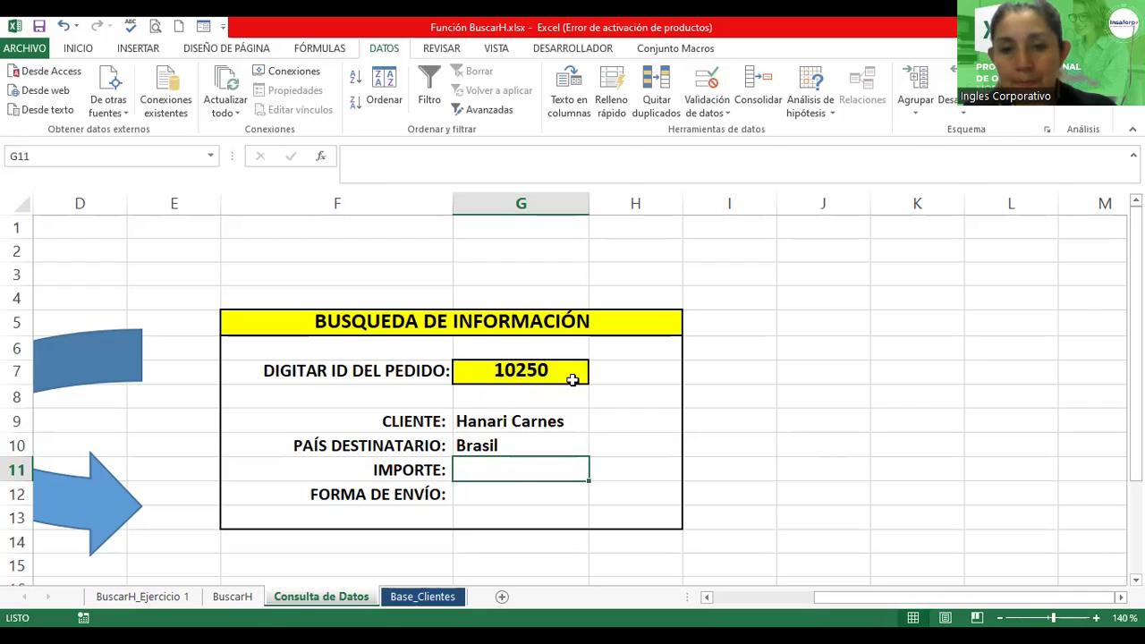
pyautogui.write('=')
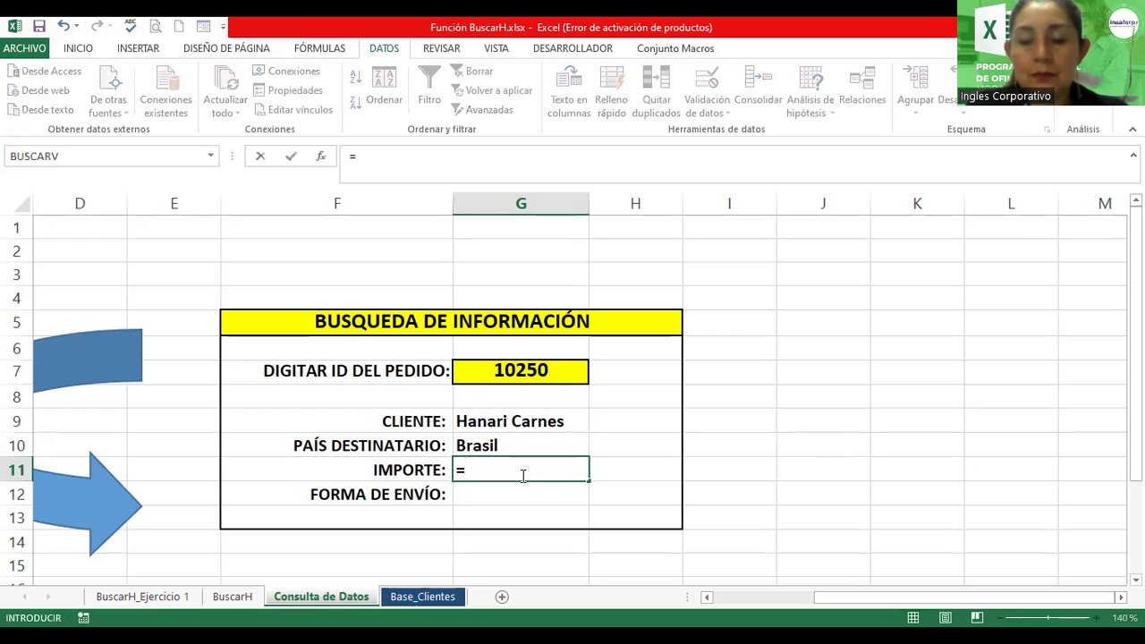
pyautogui.write('buscarv')
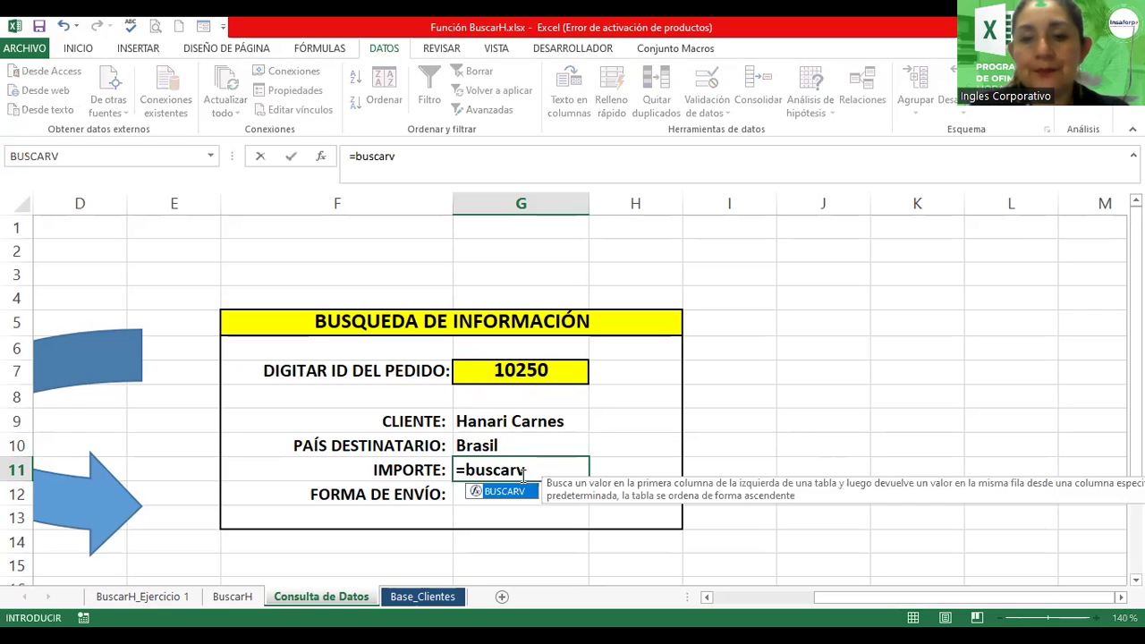
pyautogui.write('(')
pyautogui.click(524, 374)
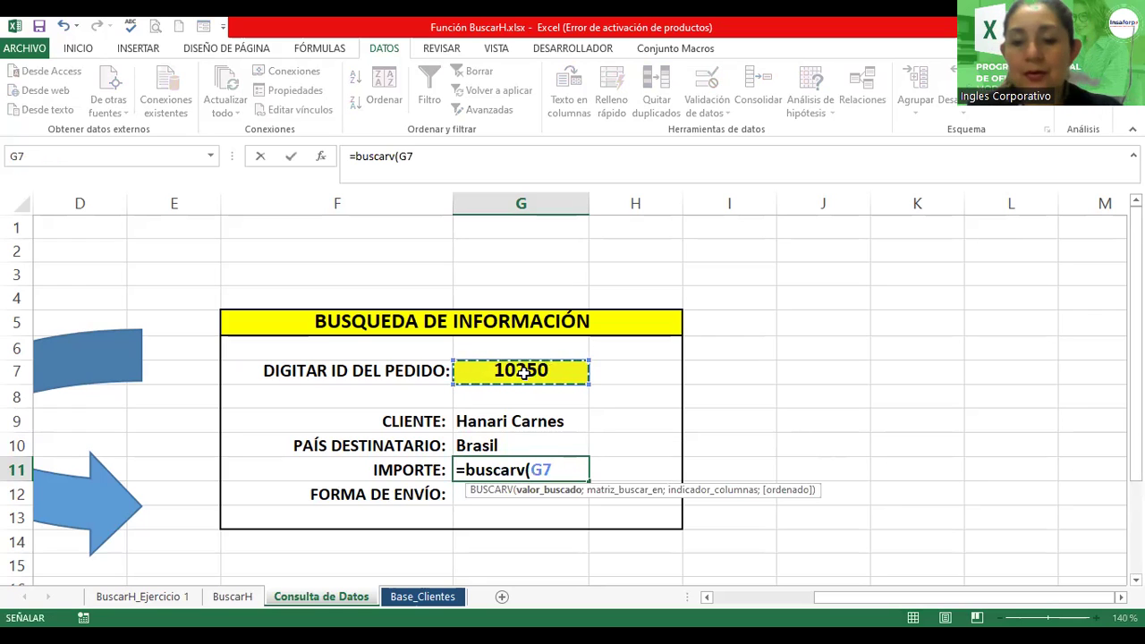
pyautogui.write(';c')
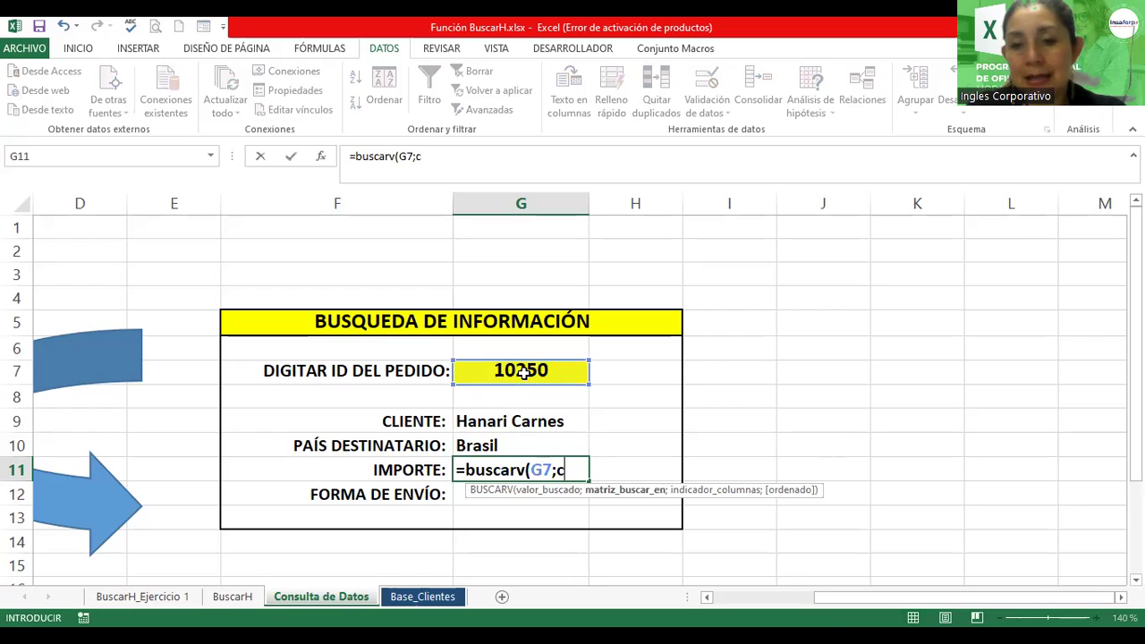
pyautogui.write('liente')
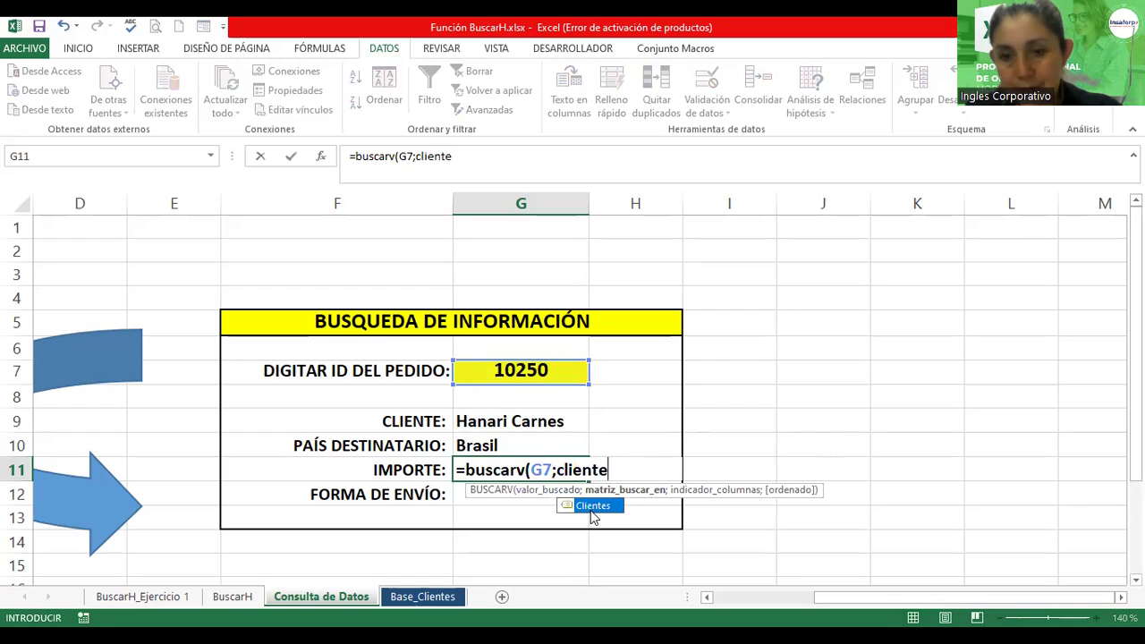
pyautogui.doubleClick(592, 507)
pyautogui.write(';7')
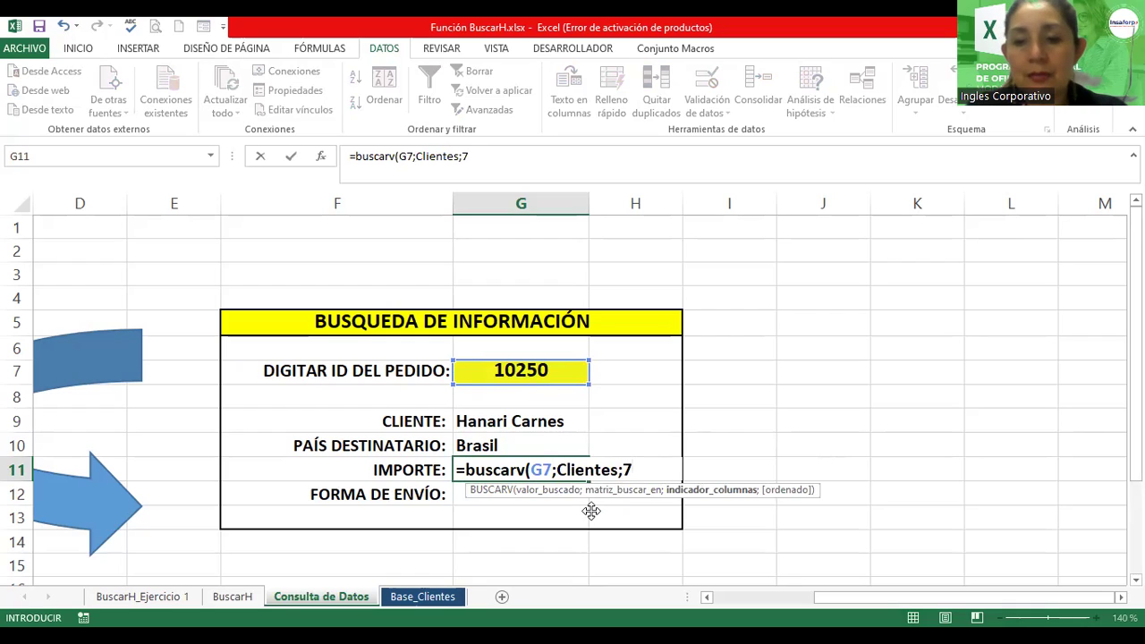
pyautogui.write(';0')
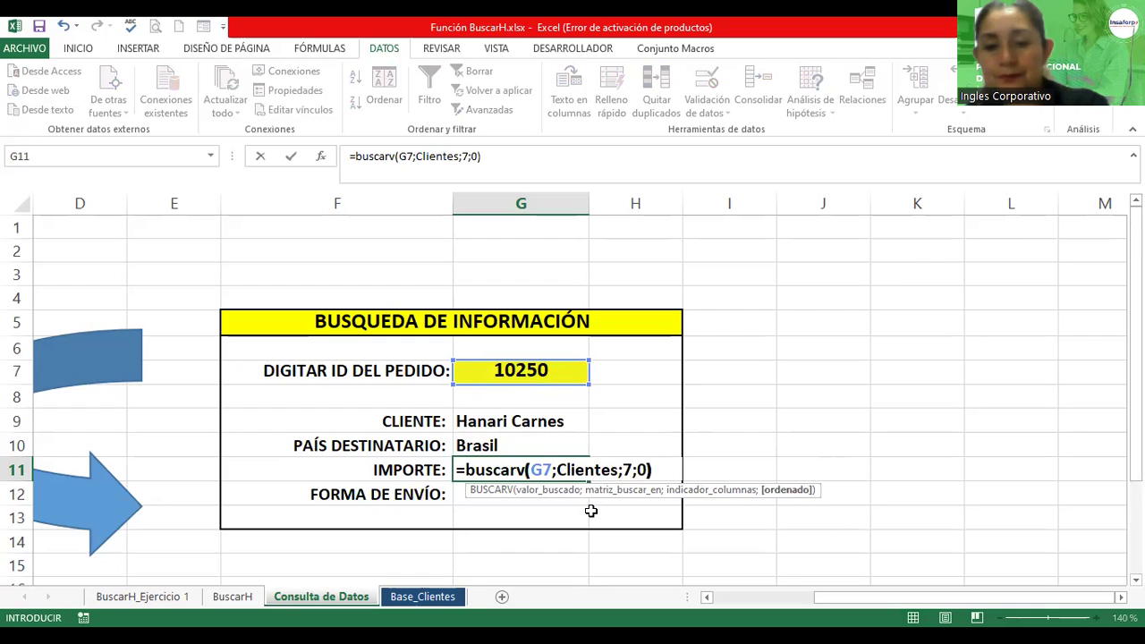
pyautogui.write(')')
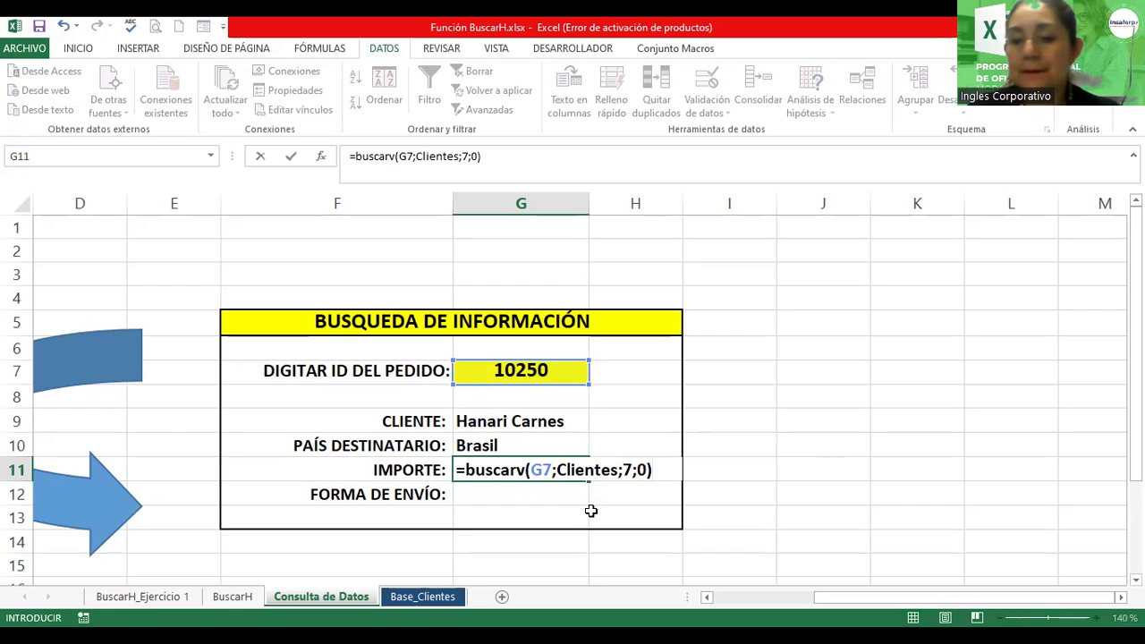
pyautogui.press('Return')
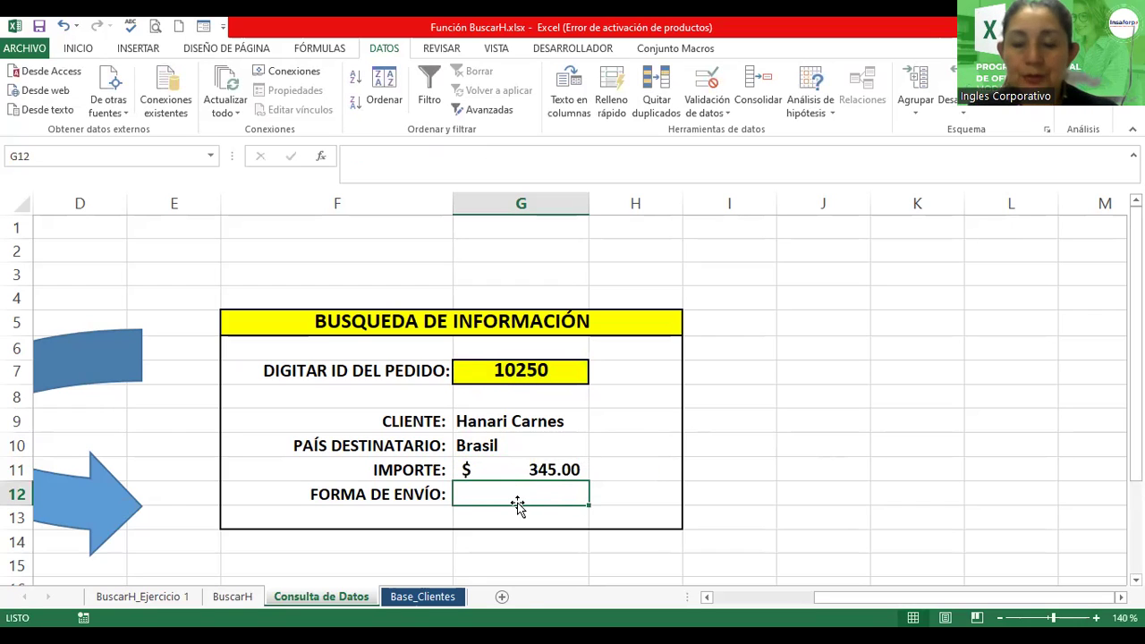
# After checking the Base_Clientes columns, enter =BUSCARV(G7;Clientes;5;0) in G12 to return United Package.
pyautogui.click(400, 597)
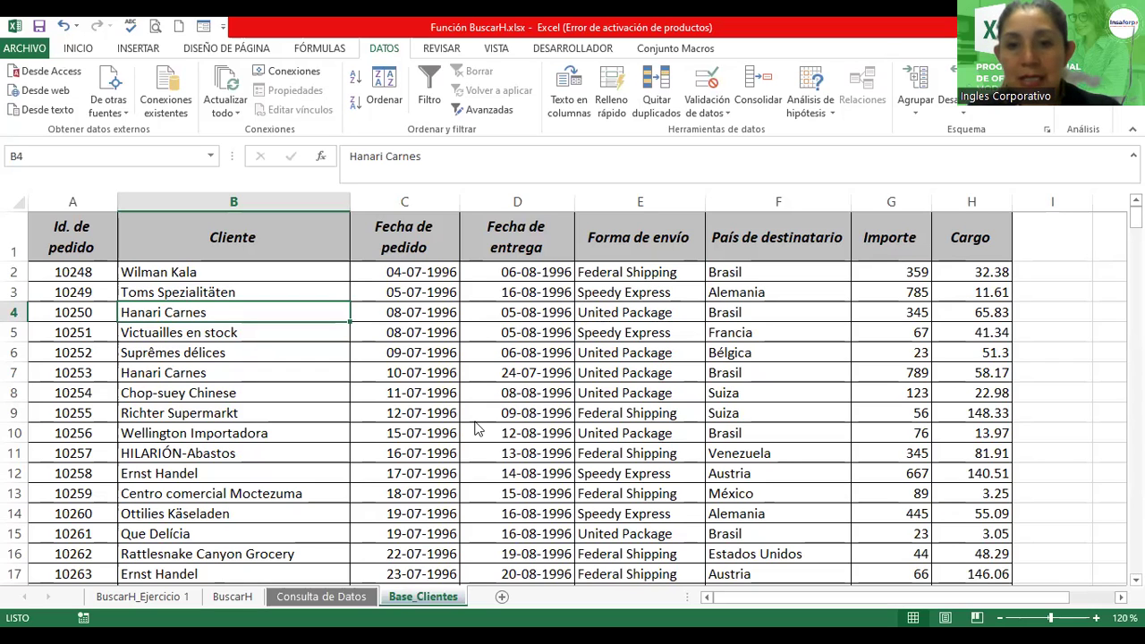
pyautogui.click(398, 604)
pyautogui.click(347, 597)
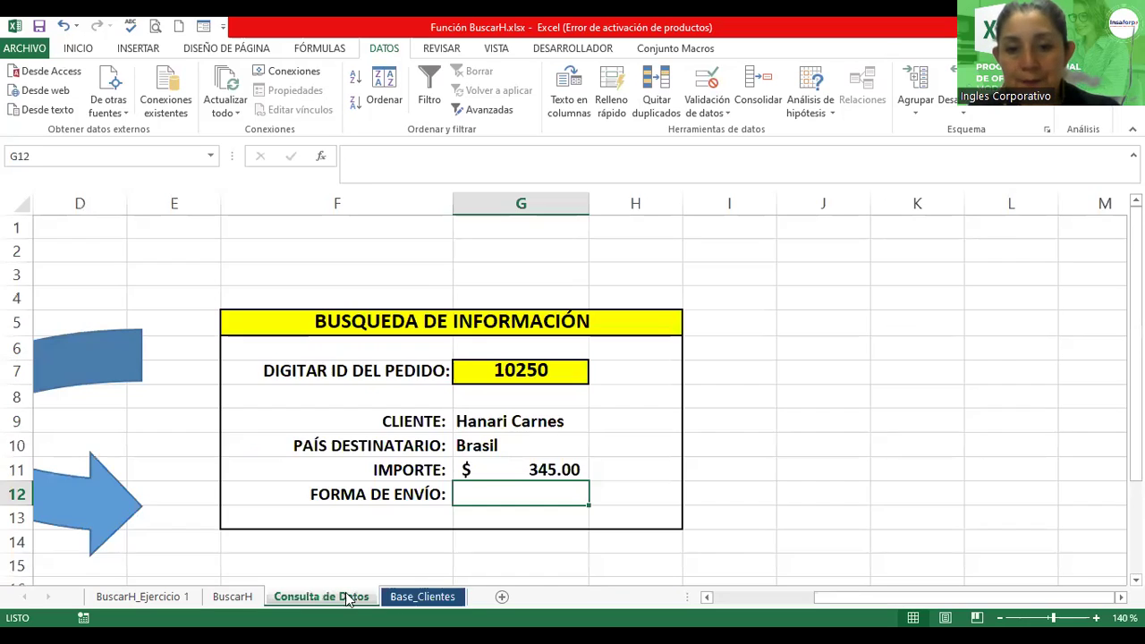
pyautogui.write('=b')
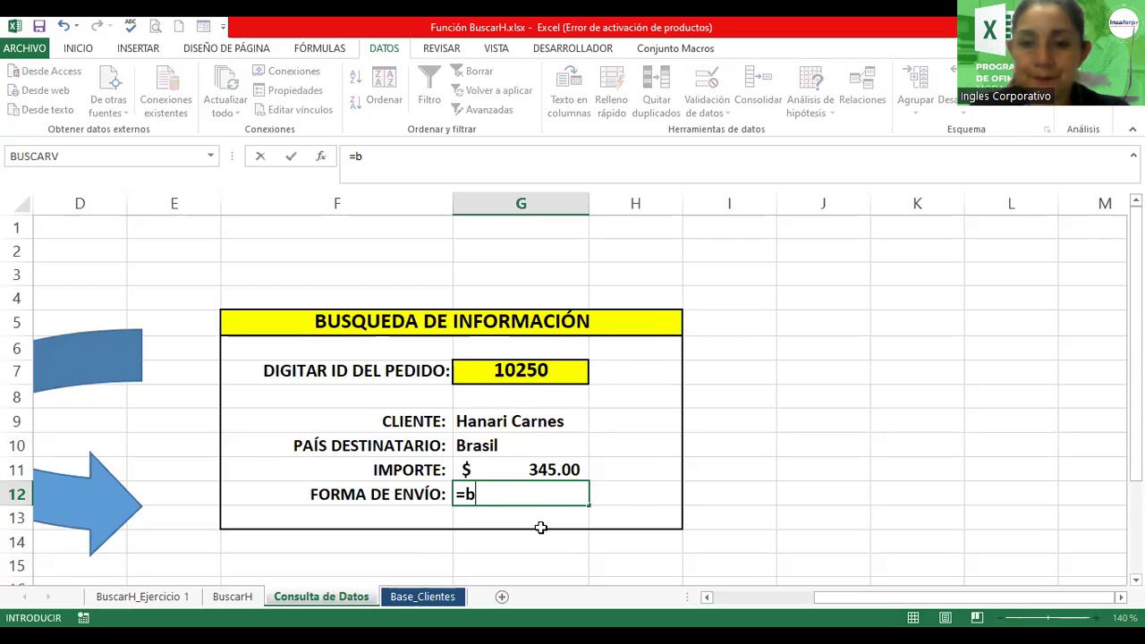
pyautogui.write('uscarv(')
pyautogui.click(507, 371)
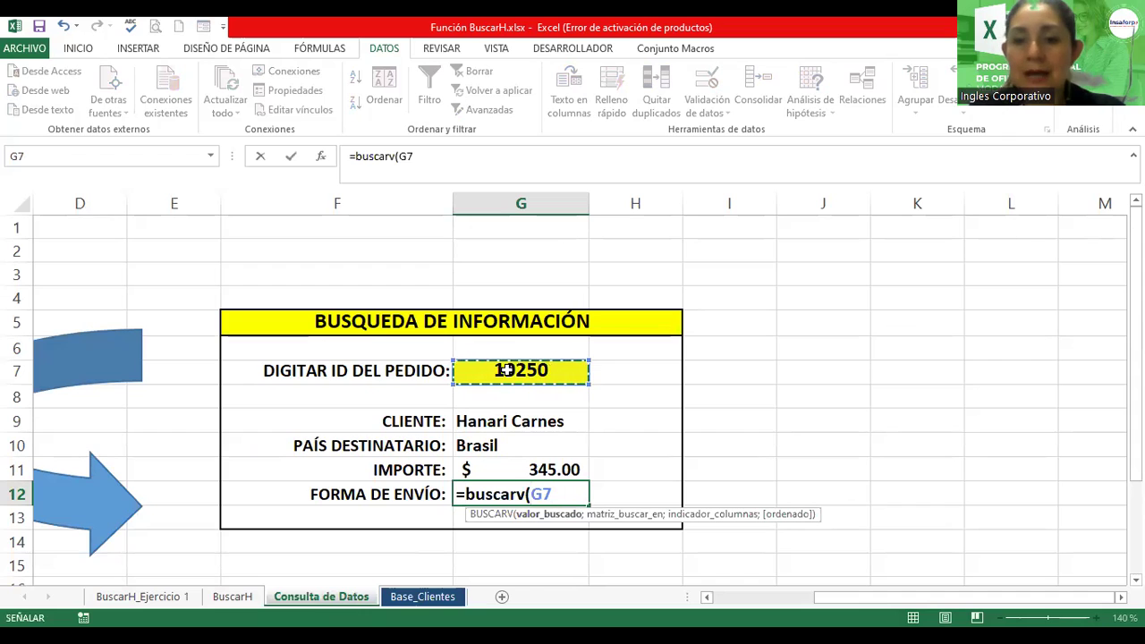
pyautogui.write(';c')
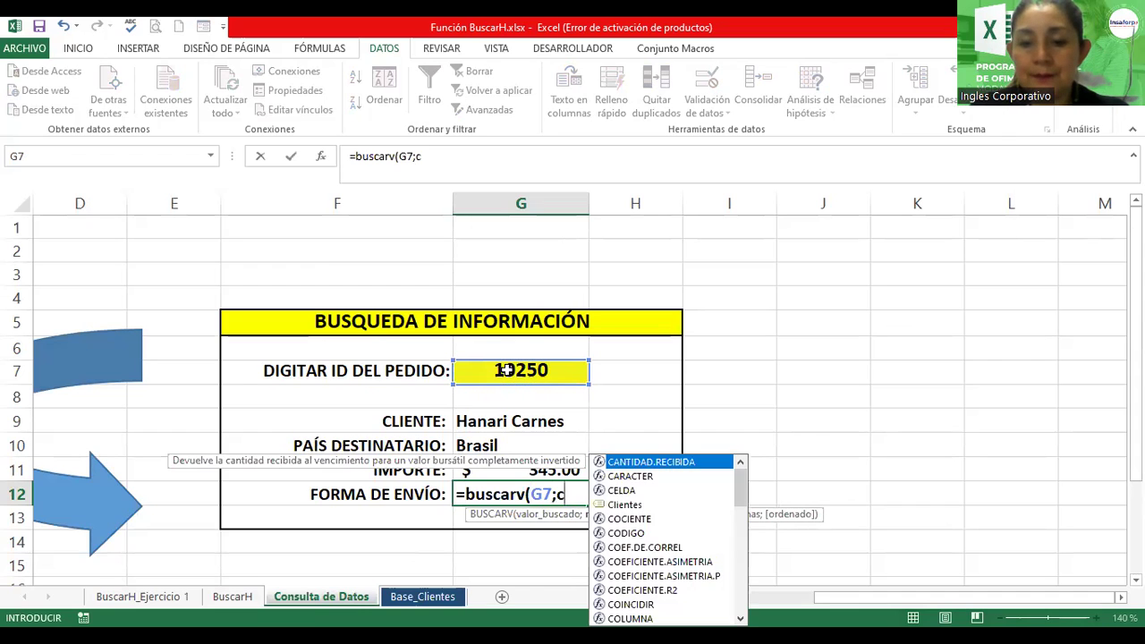
pyautogui.write('lientes')
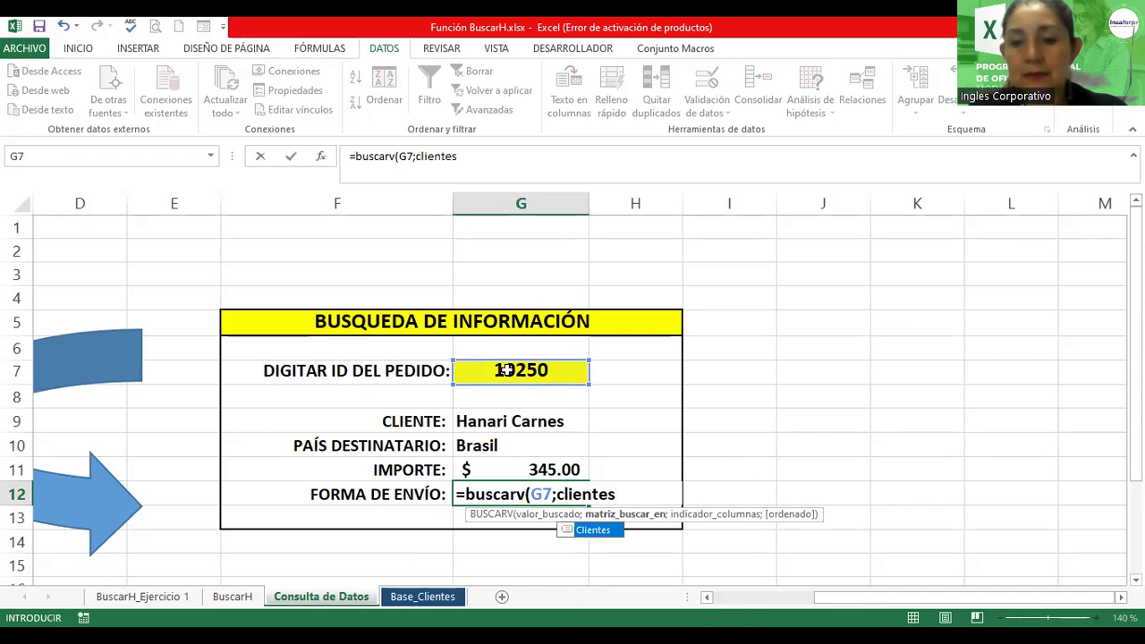
pyautogui.write(';')
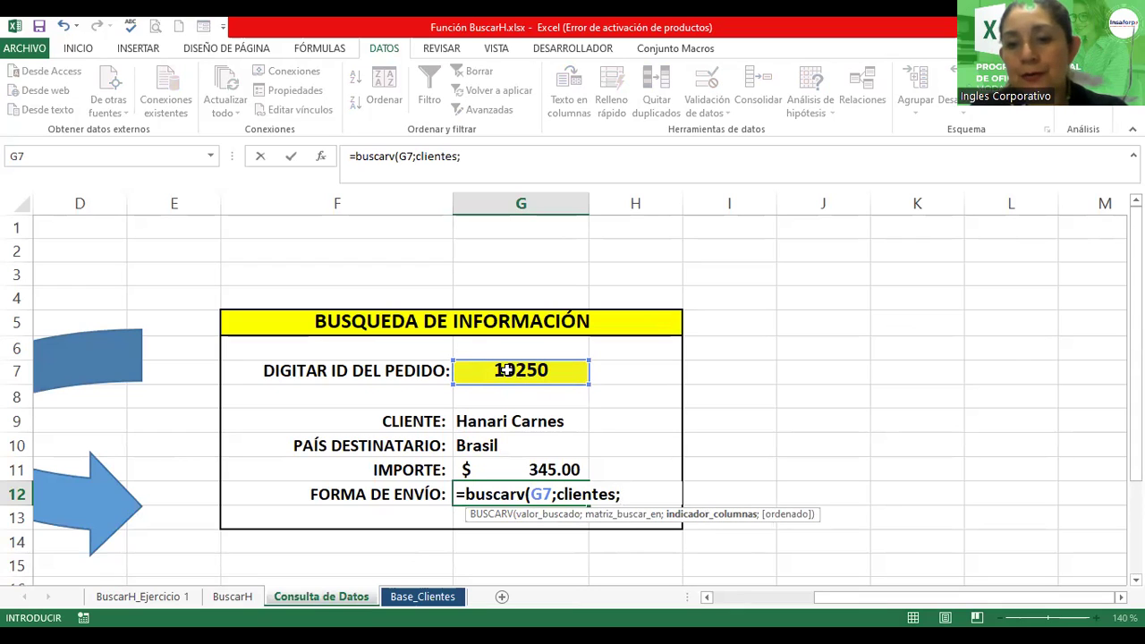
pyautogui.write('5')
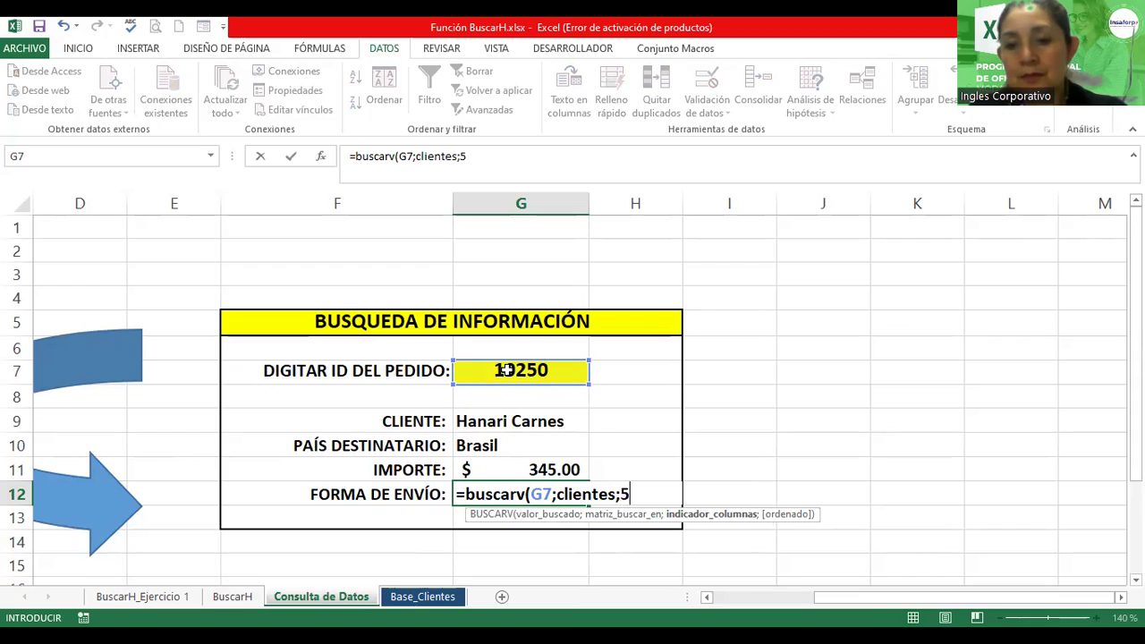
pyautogui.write(';0)')
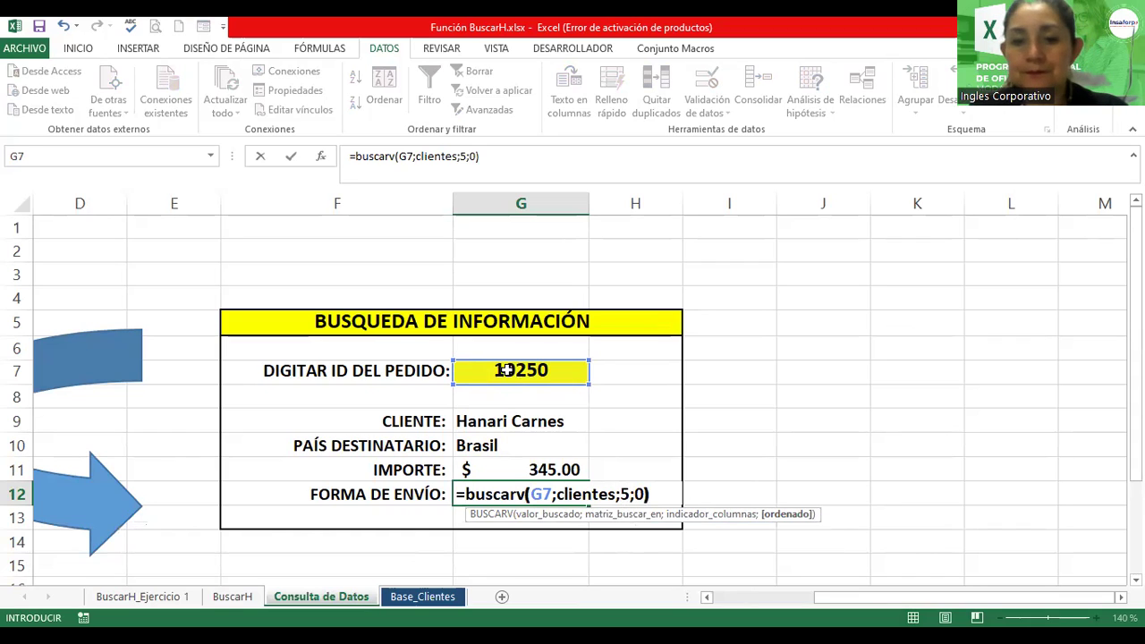
pyautogui.press('Return')
pyautogui.click(528, 497)
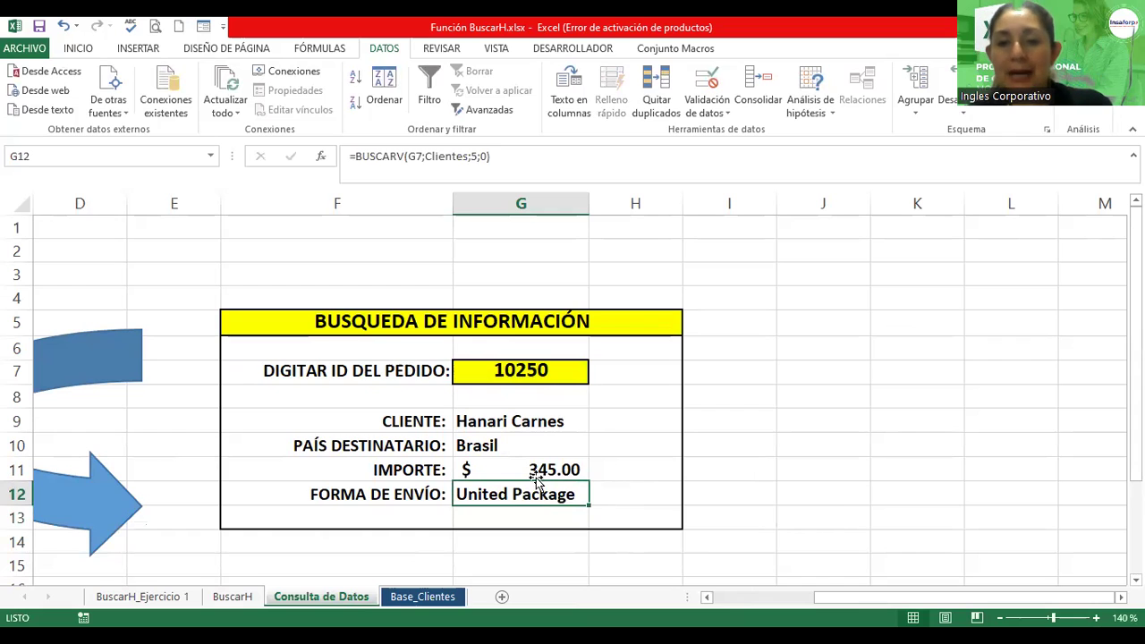
# Pick order 10248 from the G7 dropdown so the form shows Wilman Kala, Brasil, $359.00, Federal Shipping.
pyautogui.click(573, 368)
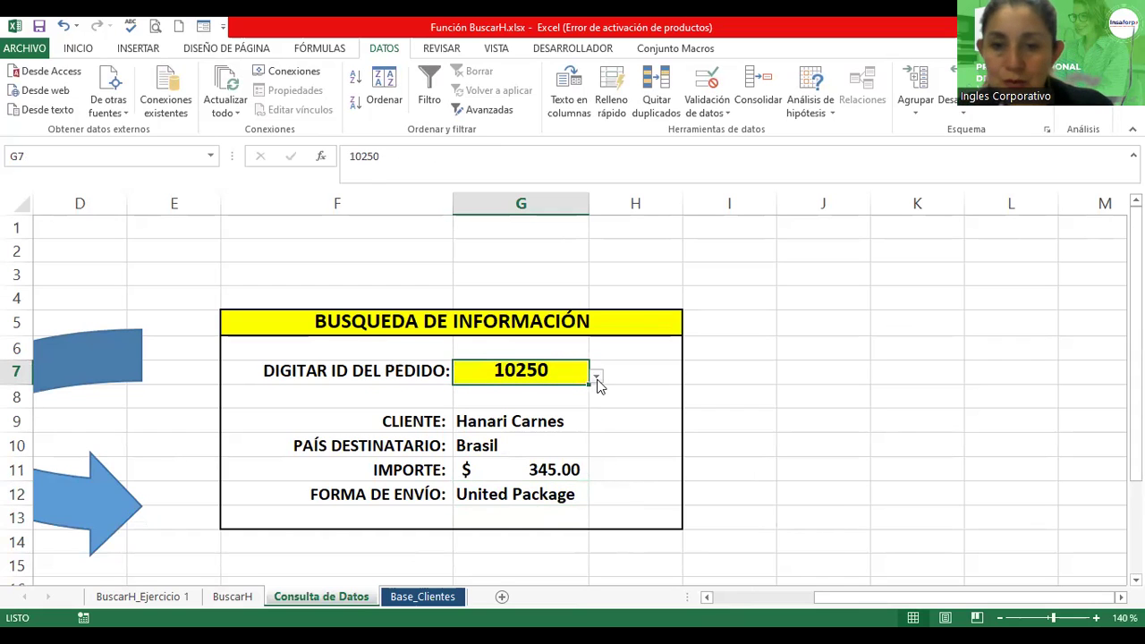
pyautogui.click(596, 376)
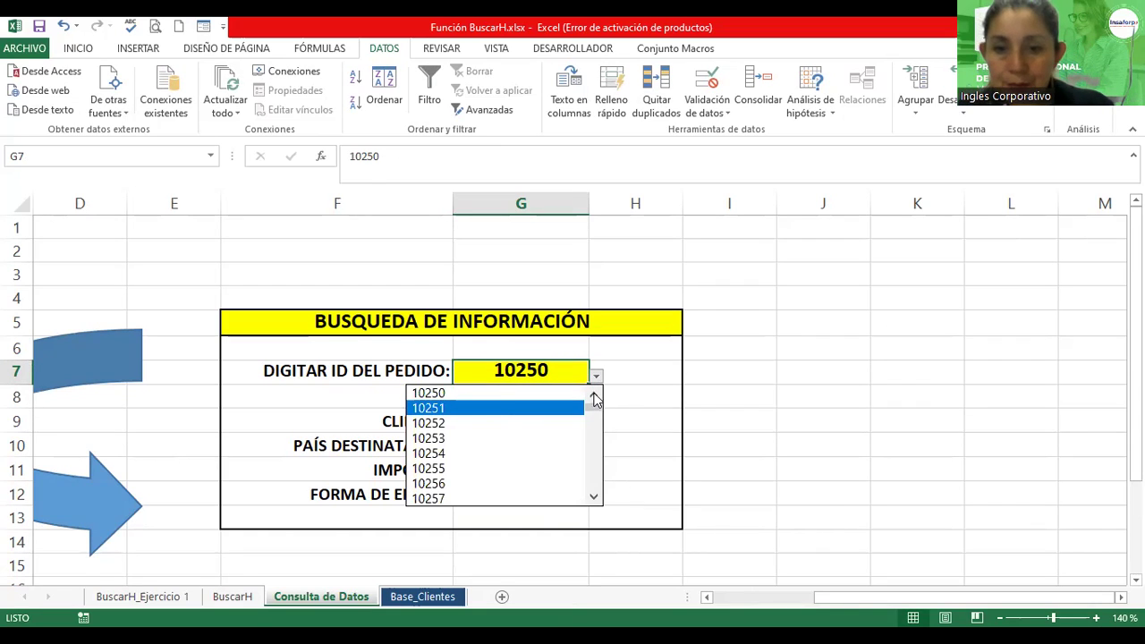
pyautogui.scroll(1, 599, 409)
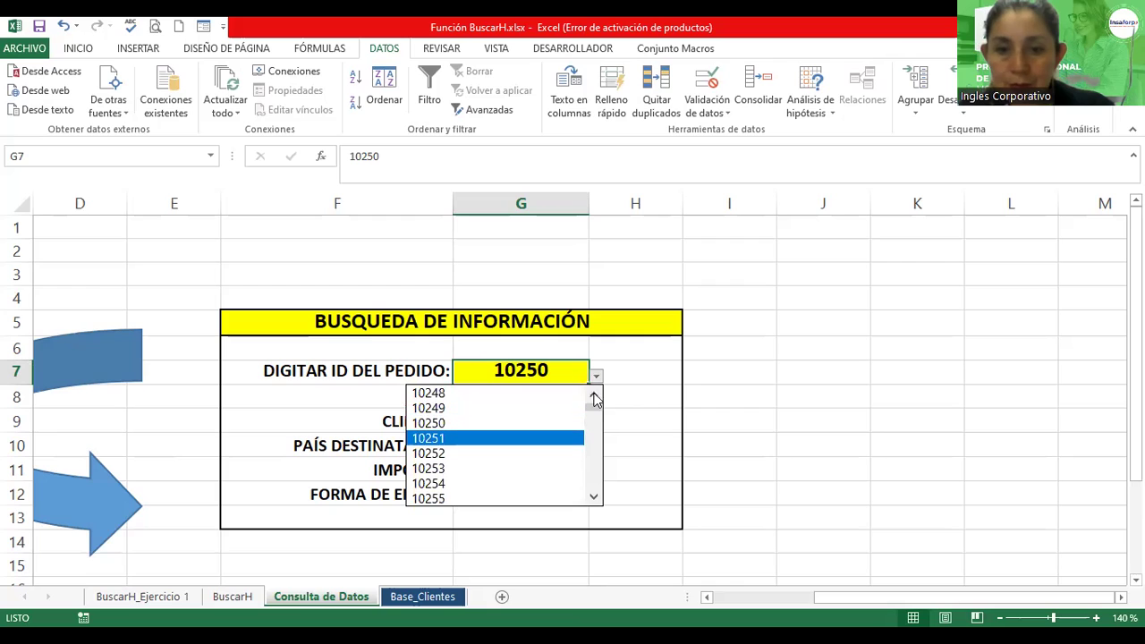
pyautogui.click(451, 397)
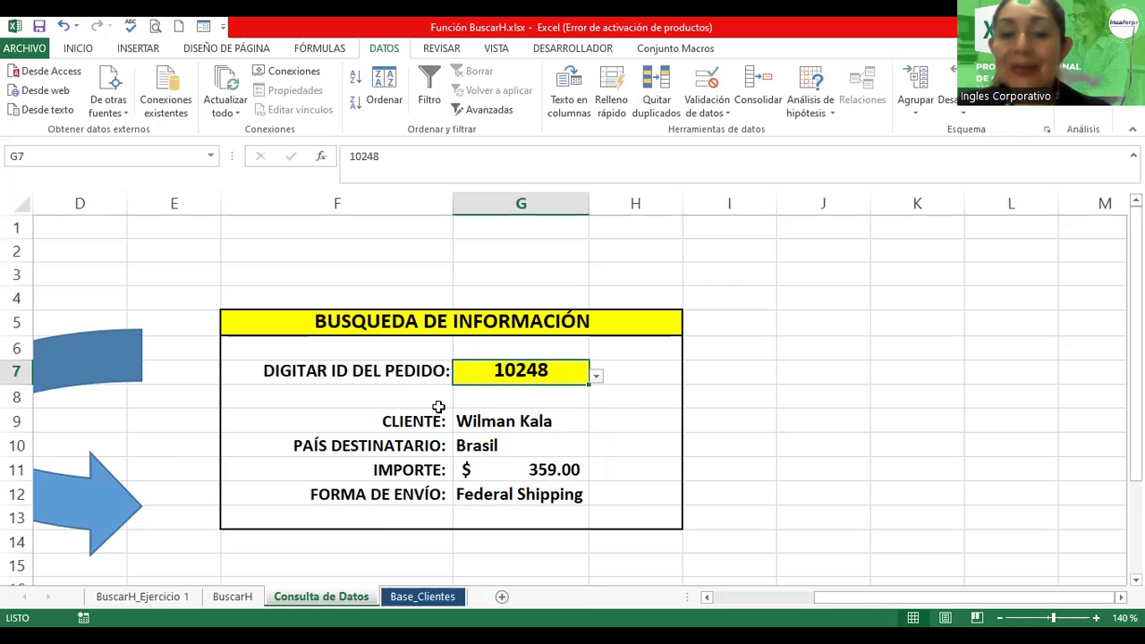
pyautogui.click(295, 265)
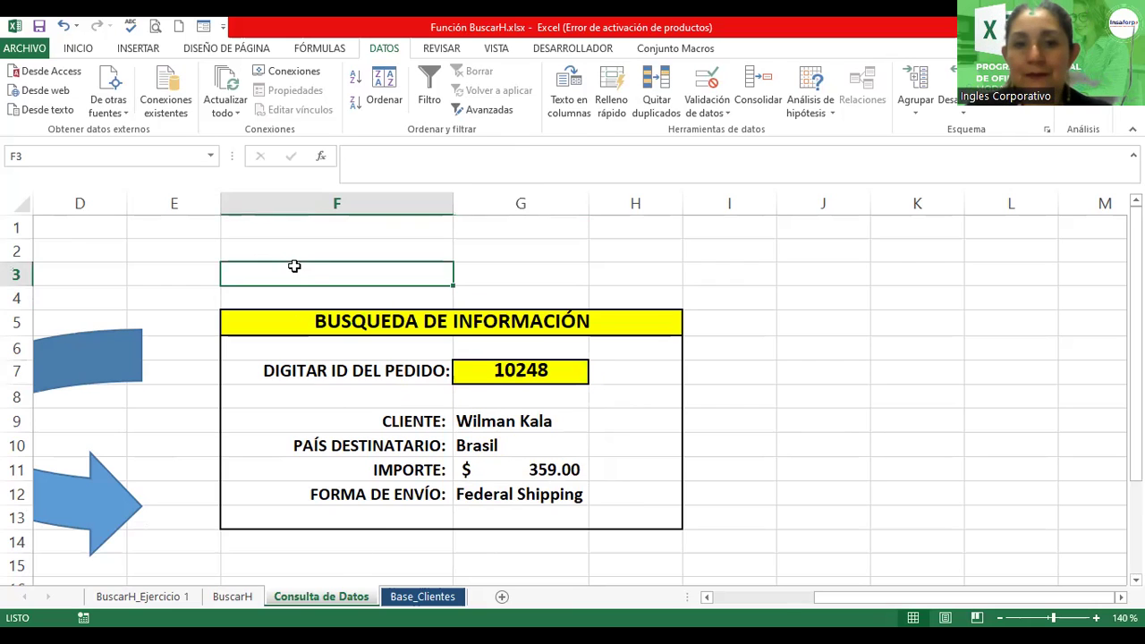
pyautogui.click(121, 48)
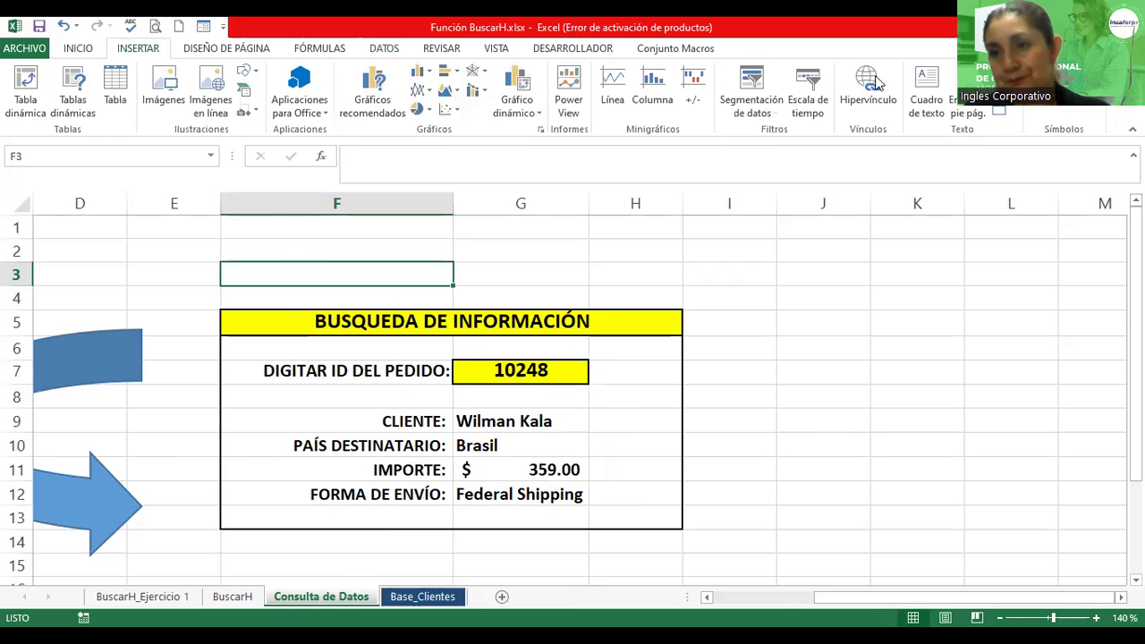
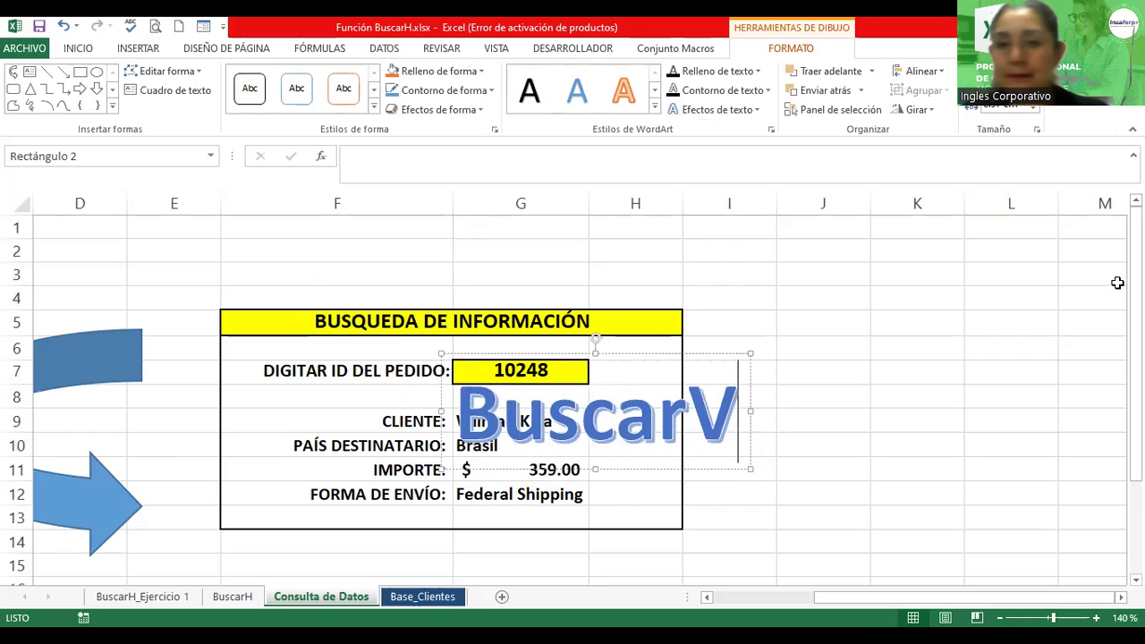
# Move the BuscarV WordArt title so it sits just above the lookup table.
pyautogui.moveTo(745, 356); pyautogui.dragTo(665, 243)
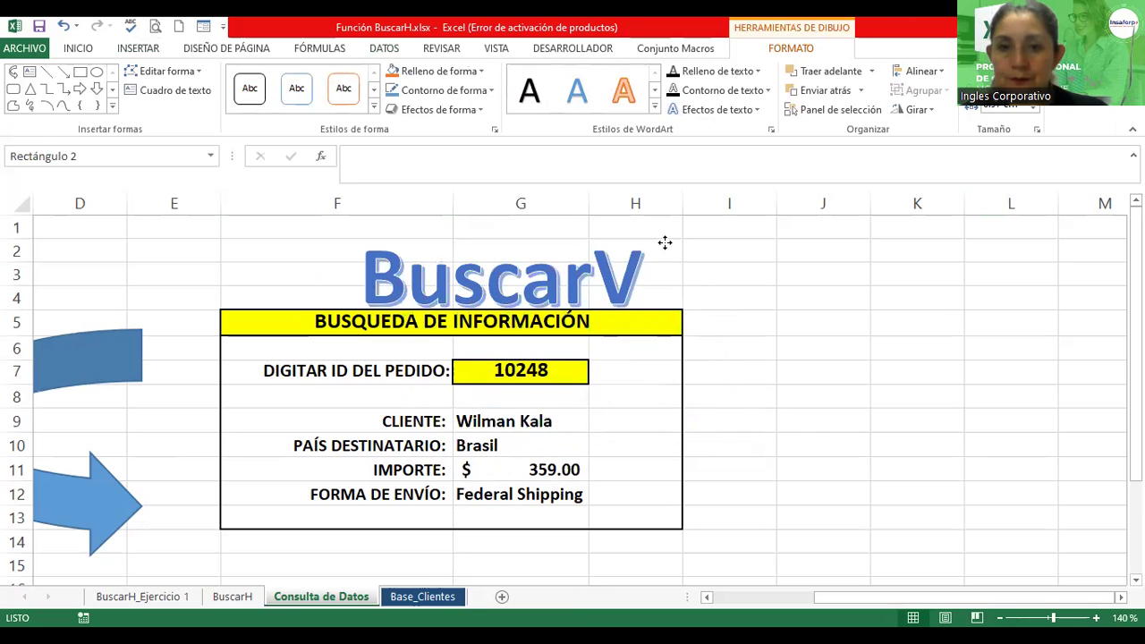
pyautogui.hotkey('ctrl', 'z')
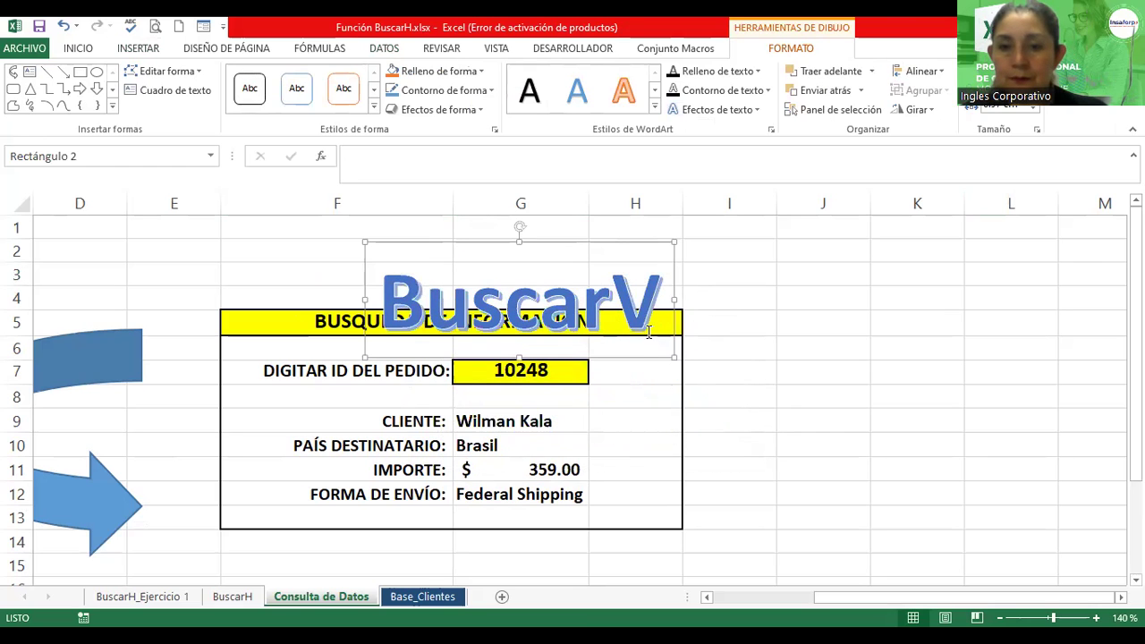
pyautogui.moveTo(622, 314); pyautogui.dragTo(592, 283)
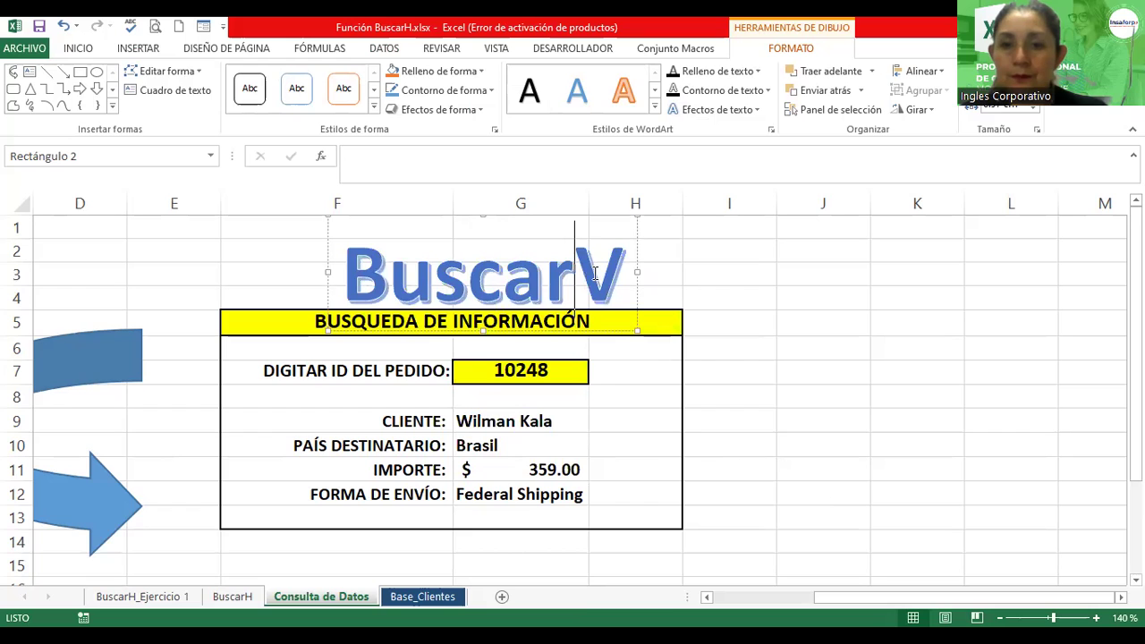
# Reduce the BuscarV title text to font size 32.
pyautogui.doubleClick(592, 280)
pyautogui.click(708, 228)
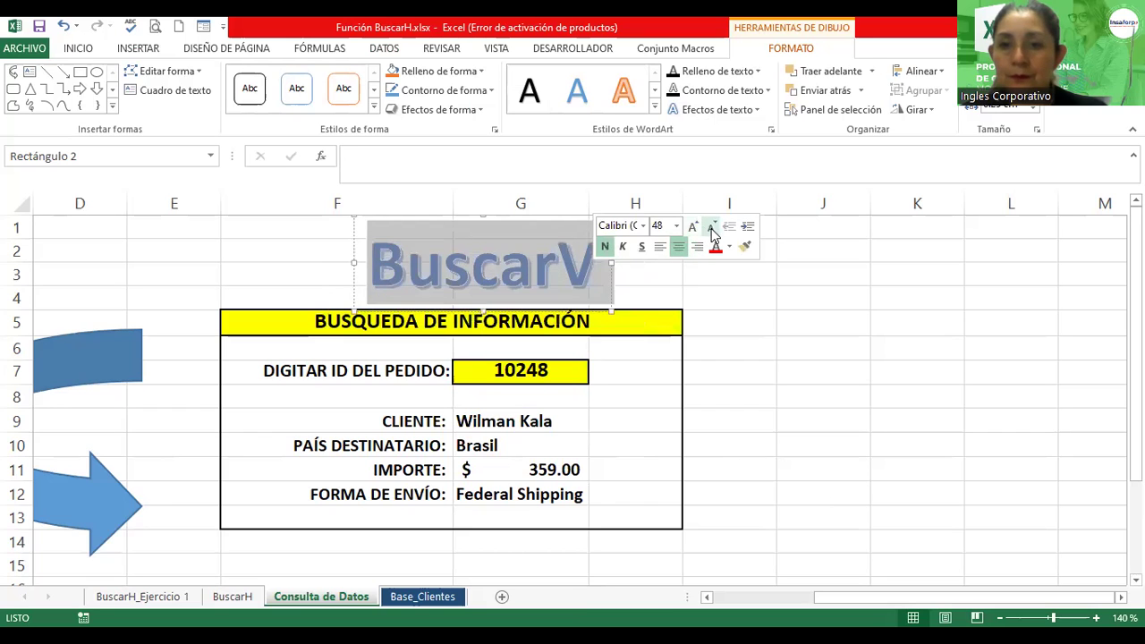
pyautogui.click(708, 228)
pyautogui.click(708, 228)
pyautogui.click(707, 228)
pyautogui.click(708, 228)
pyautogui.click(629, 296)
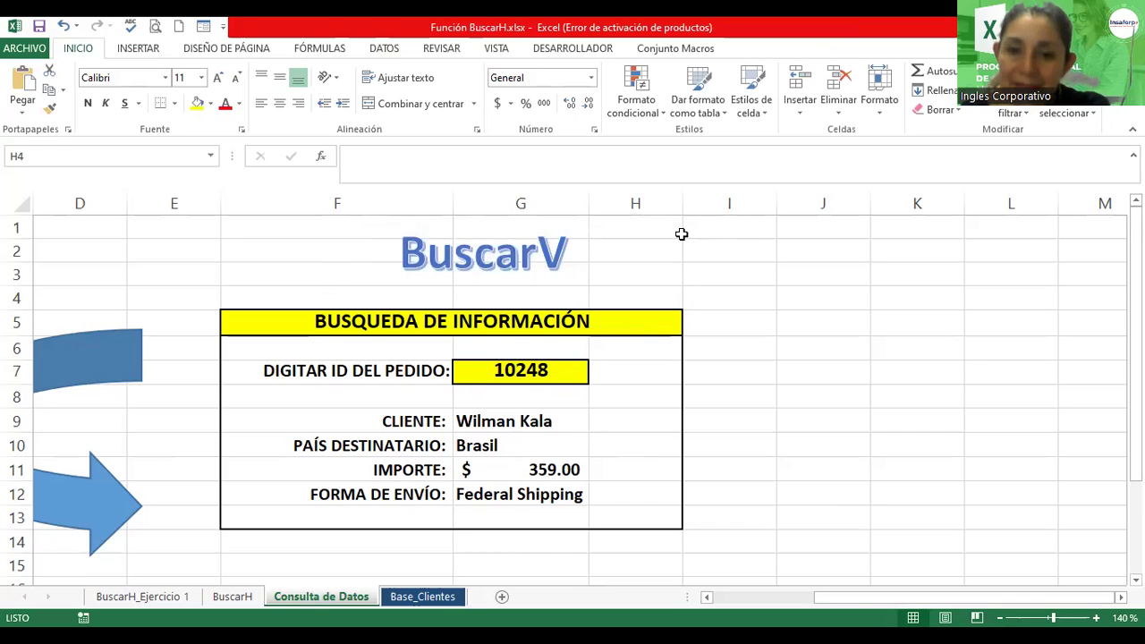
# Give G7 a Lista data validation with Origen =Id._de_pedido.
pyautogui.click(555, 365)
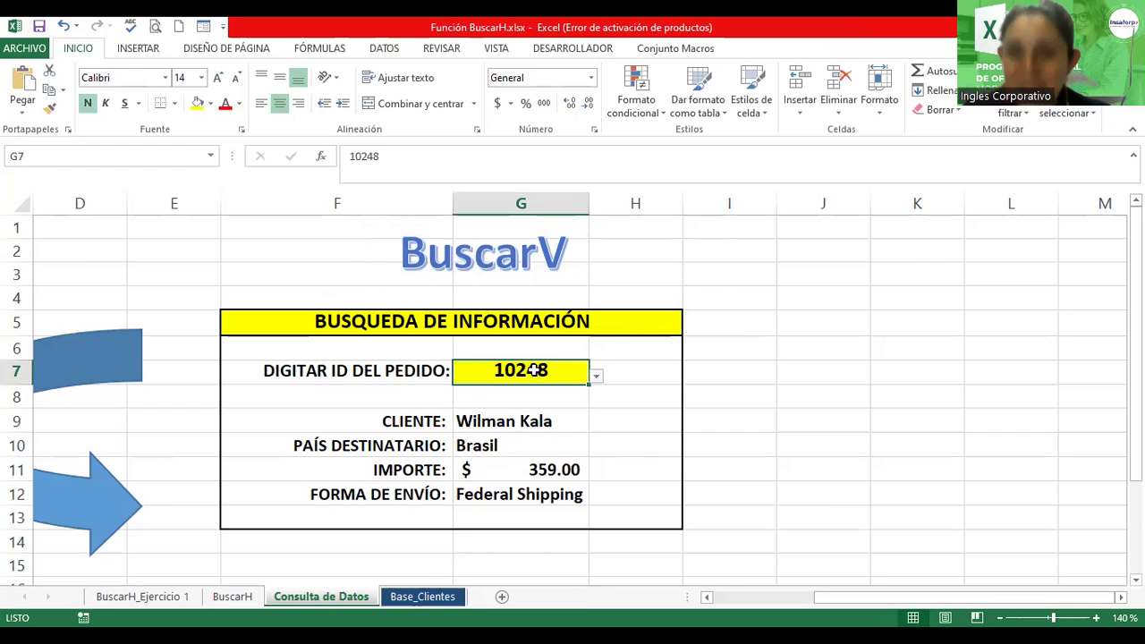
pyautogui.click(394, 54)
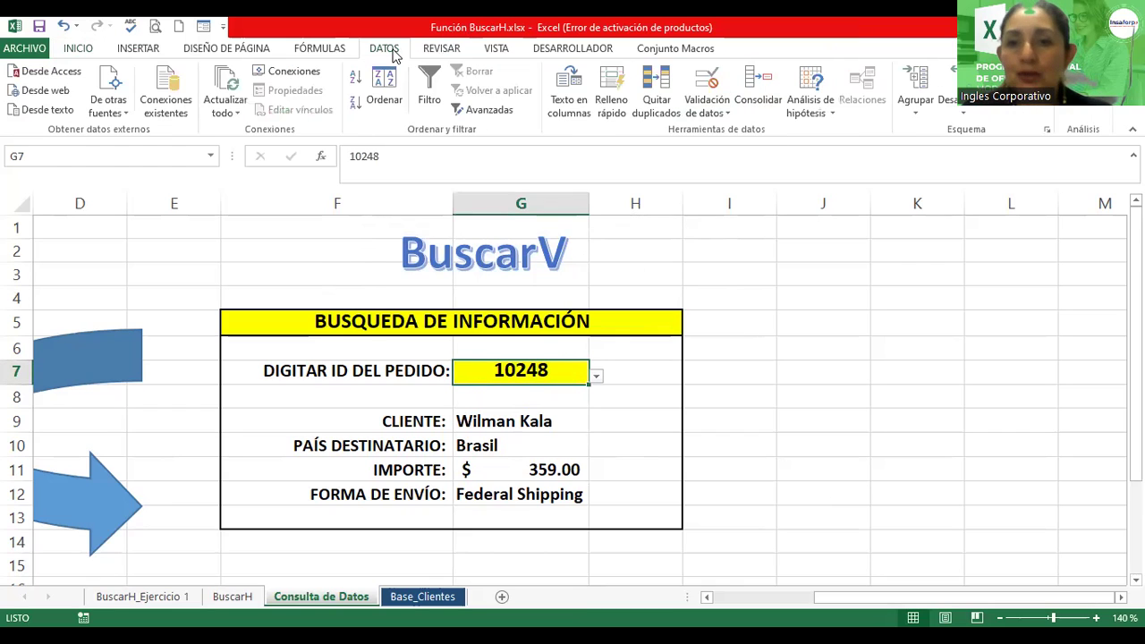
pyautogui.click(707, 82)
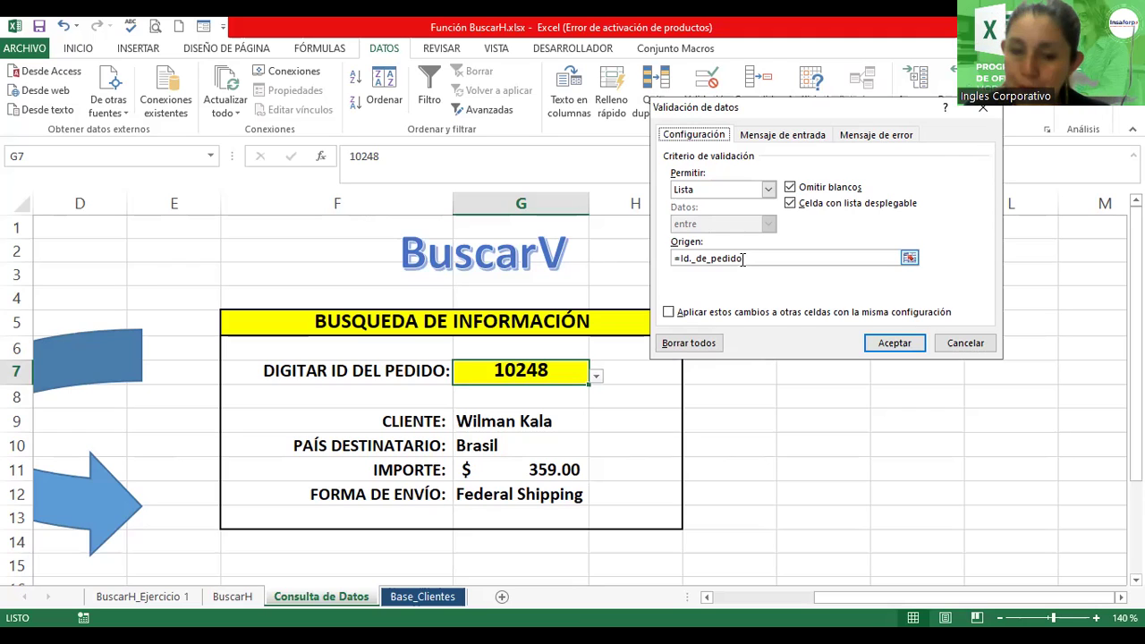
pyautogui.click(866, 344)
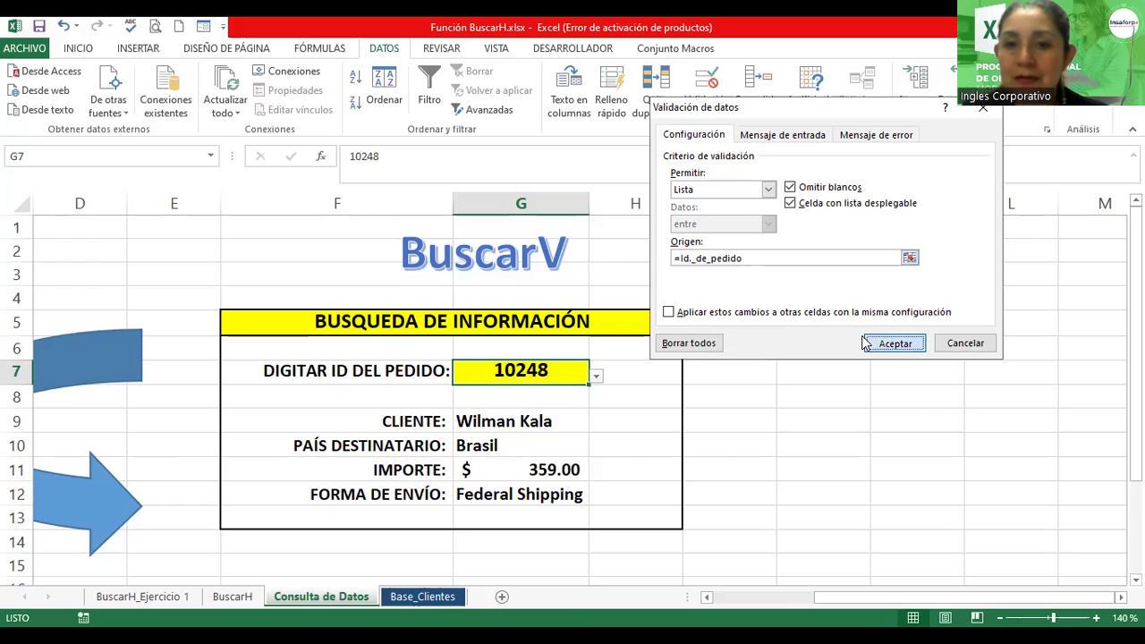
pyautogui.click(498, 319)
# Fill header cell F5 light orange and order ID cell G7 light green.
pyautogui.click(78, 49)
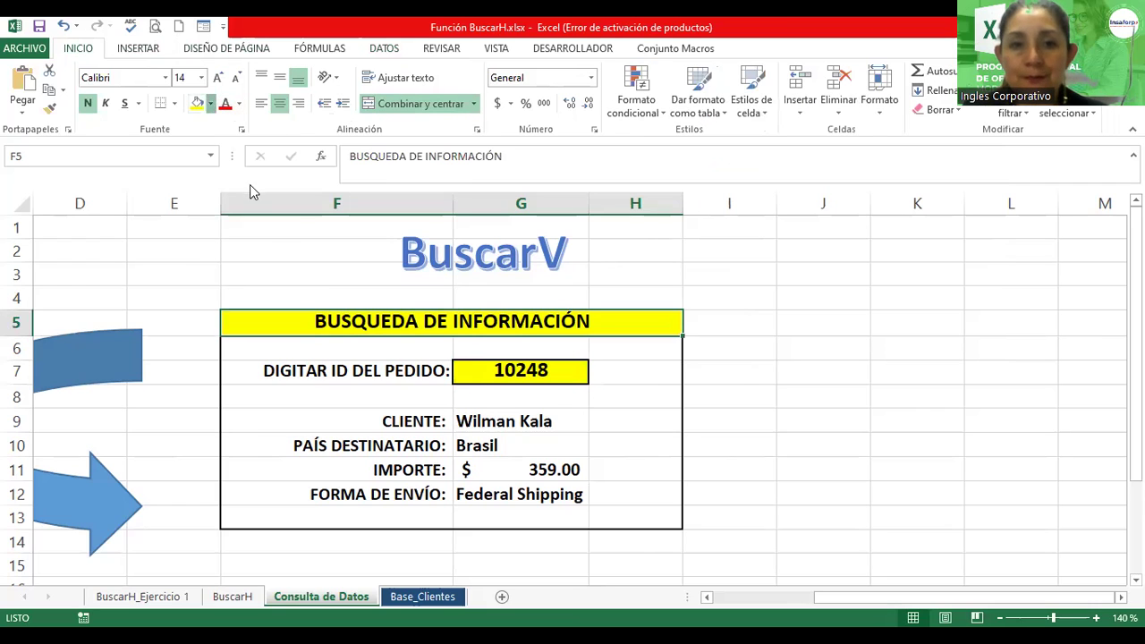
pyautogui.click(211, 103)
pyautogui.click(495, 372)
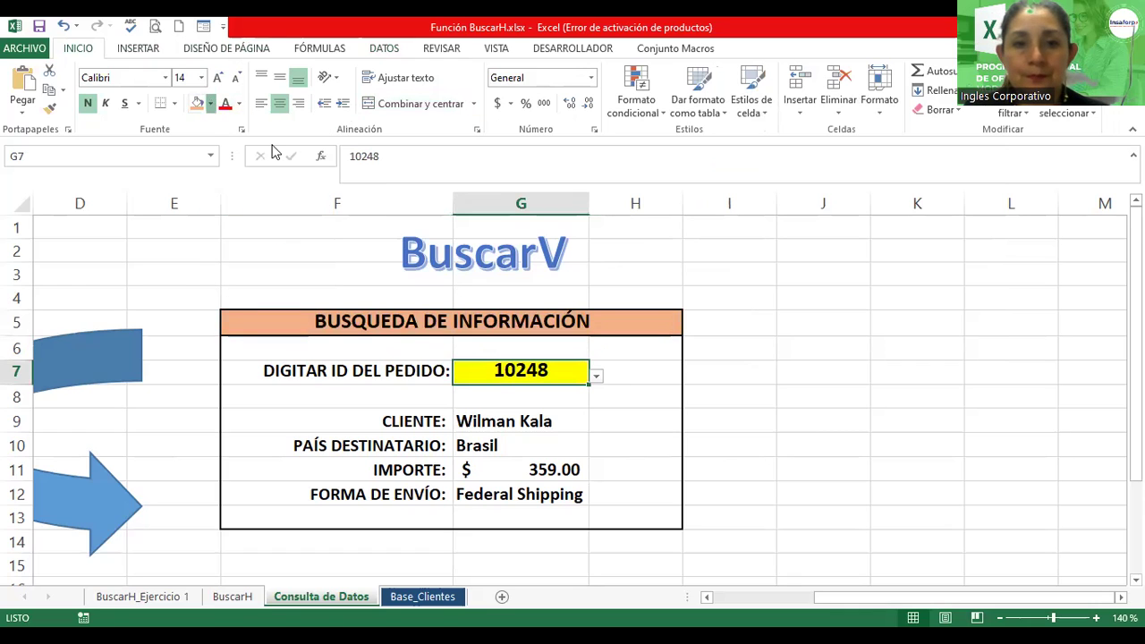
pyautogui.click(210, 103)
pyautogui.click(319, 160)
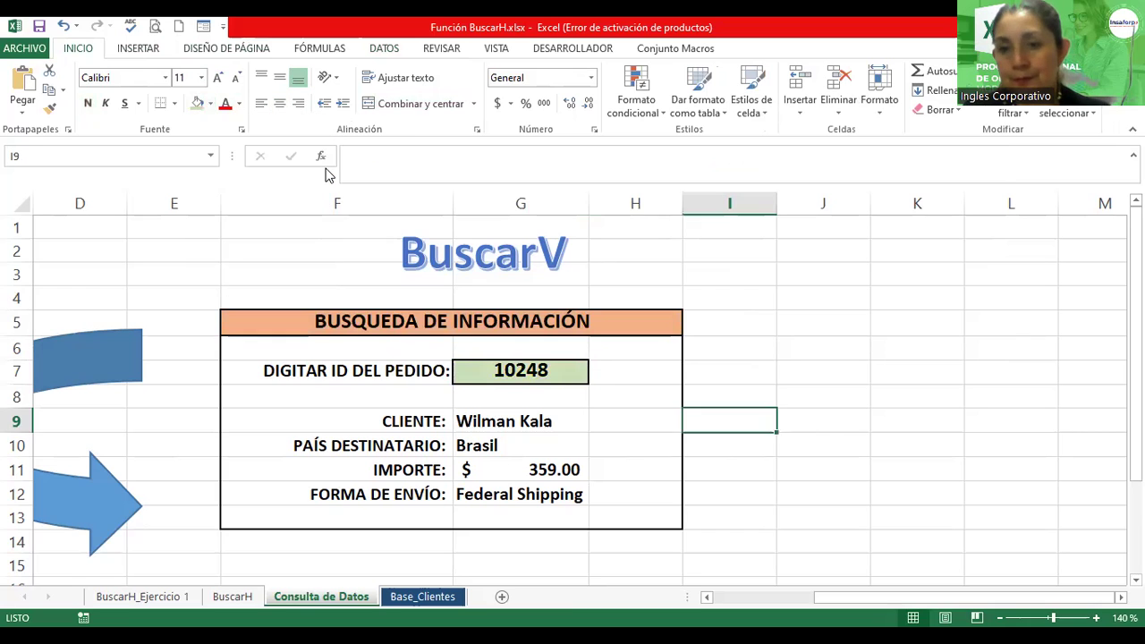